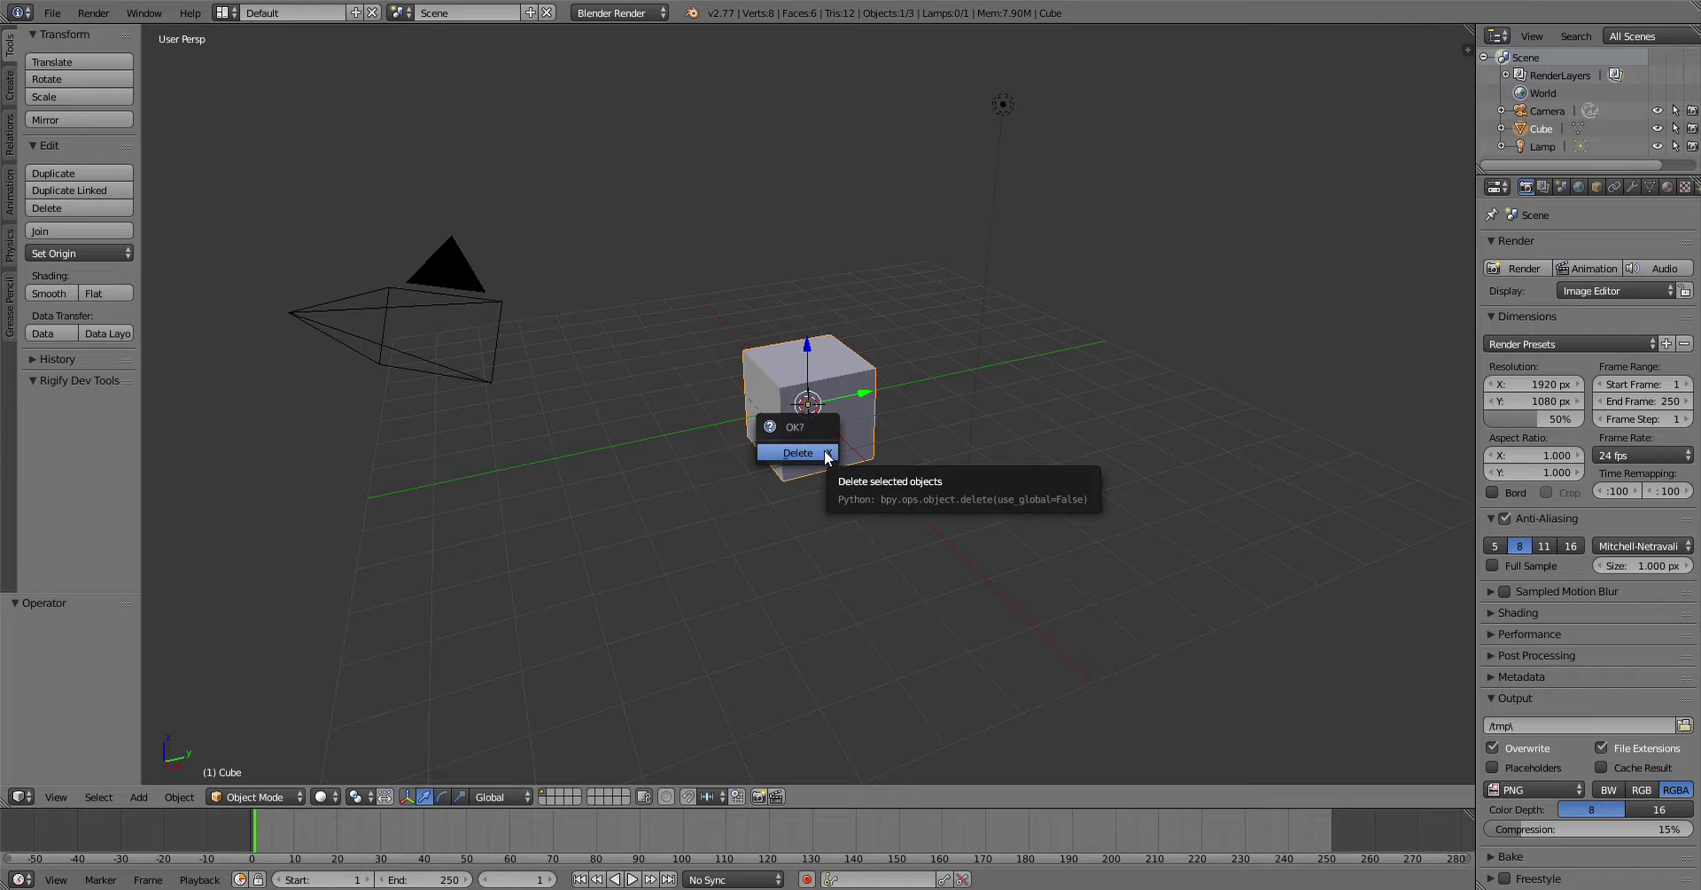
Step: Delete the default cube and add a mesh circle at the origin with 32 vertices and radius 1 in top orthographic view
left_click(824, 452)
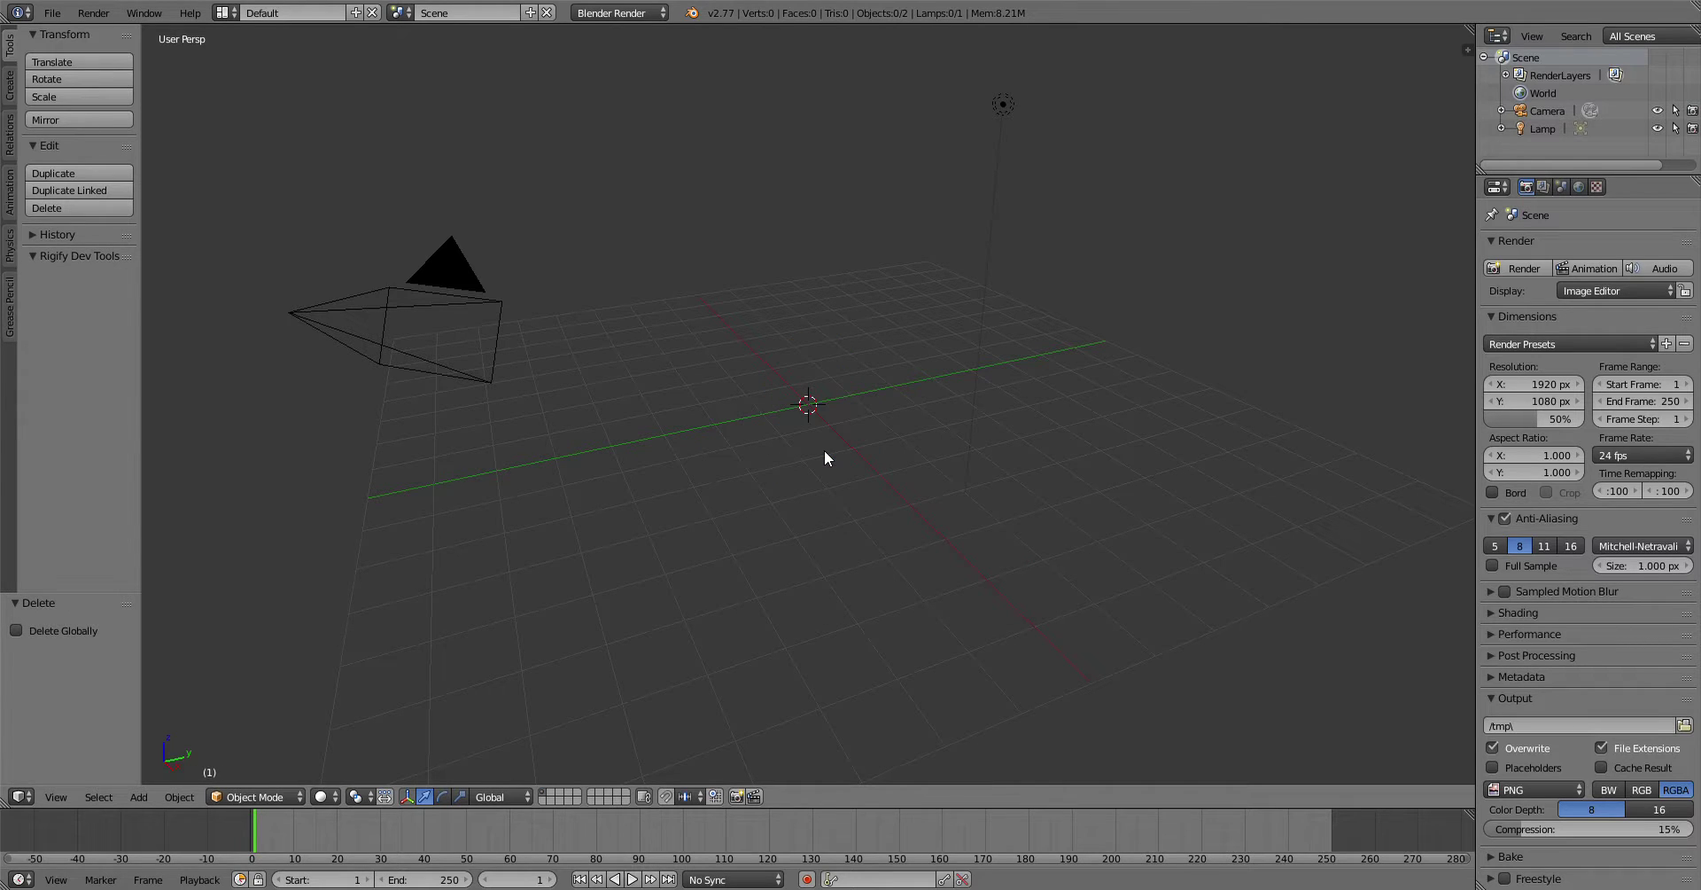
key("KP_5")
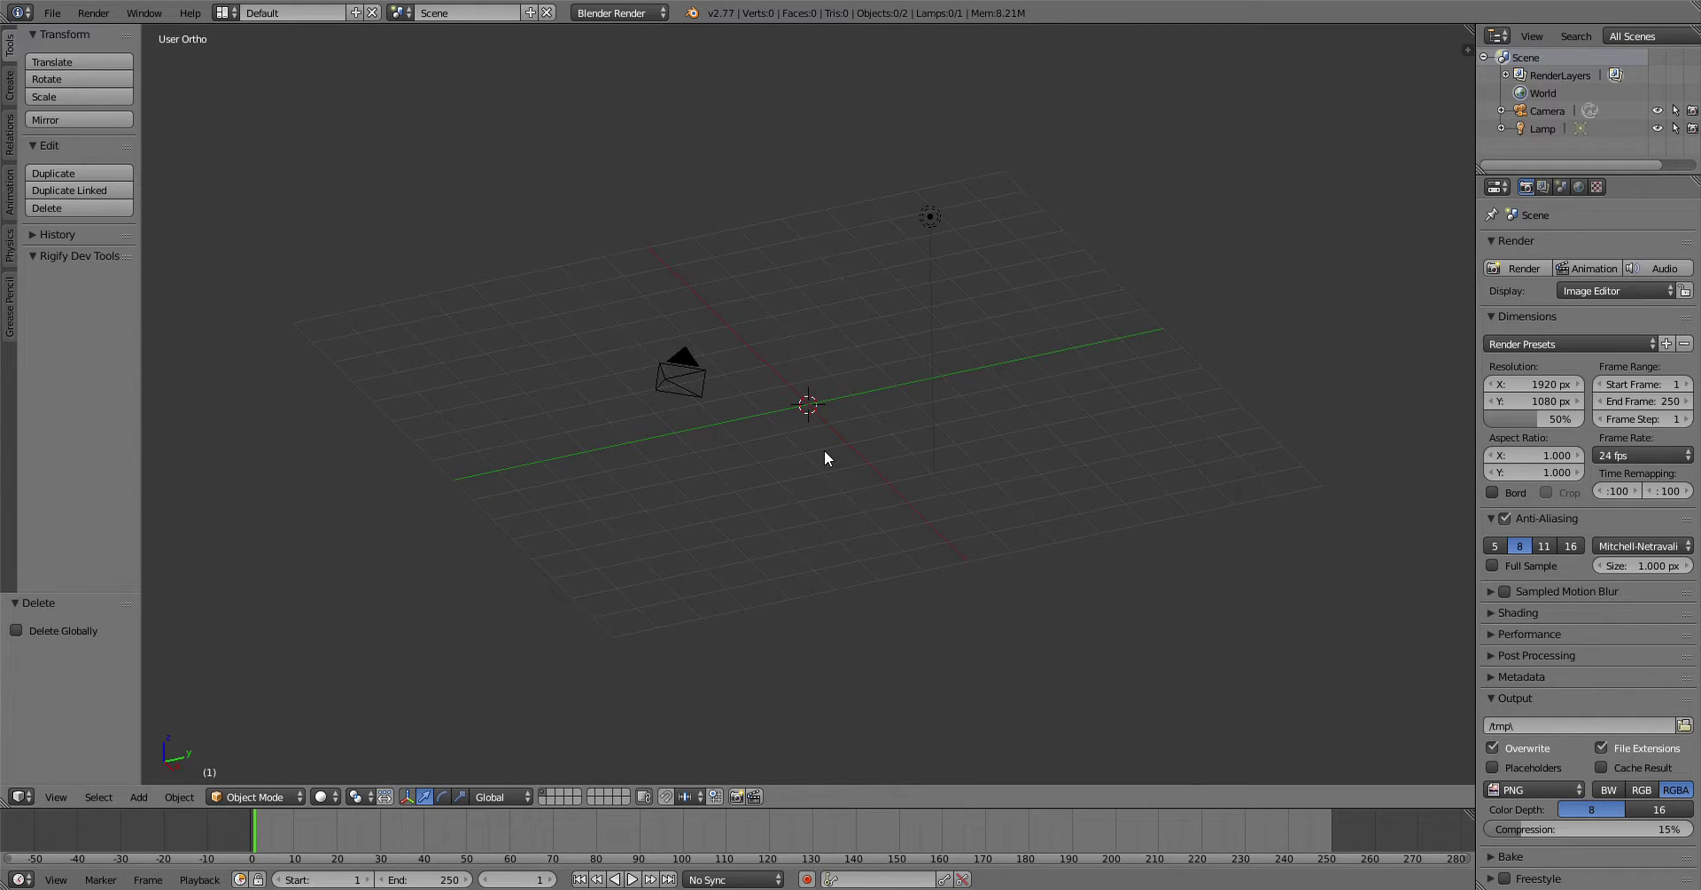
key("KP_7")
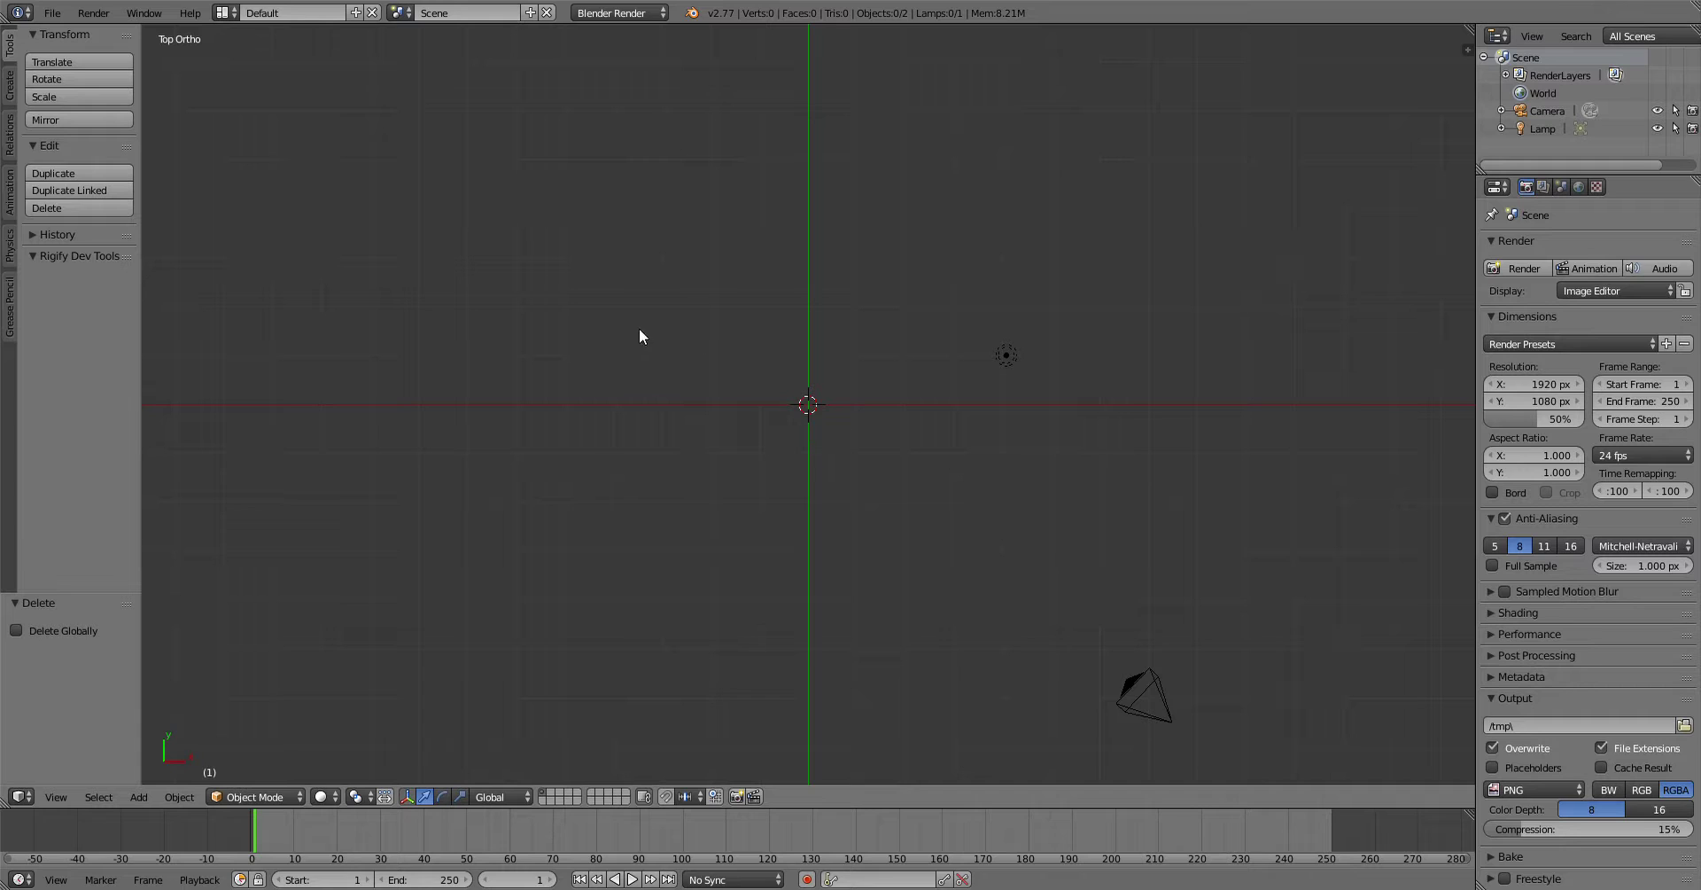
left_click(8, 87)
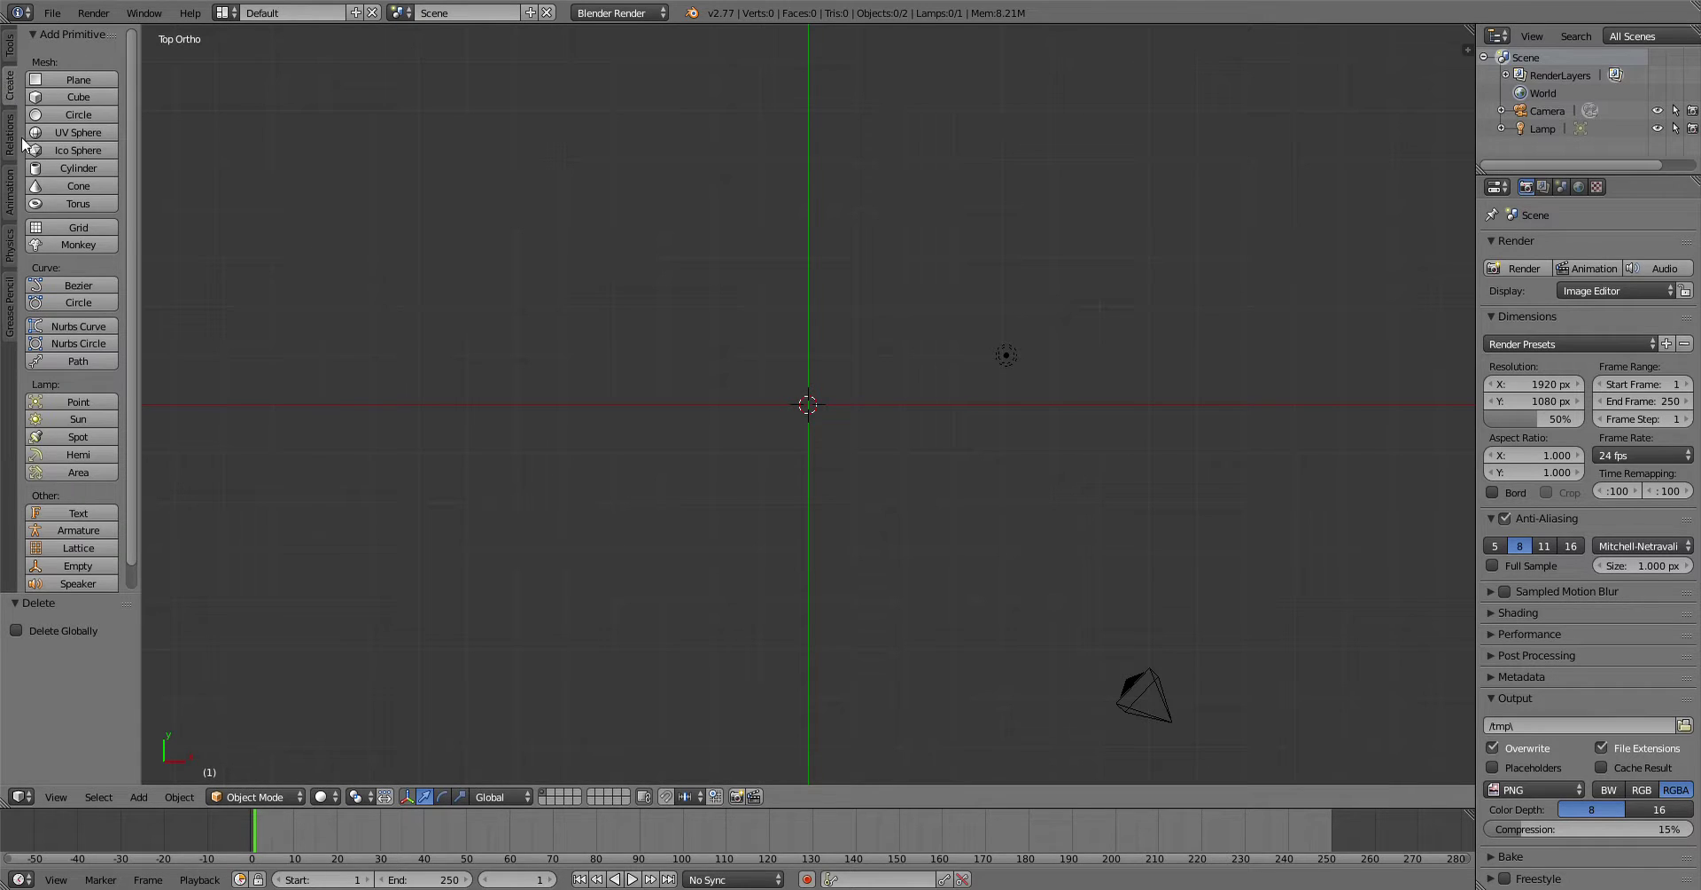
left_click(67, 117)
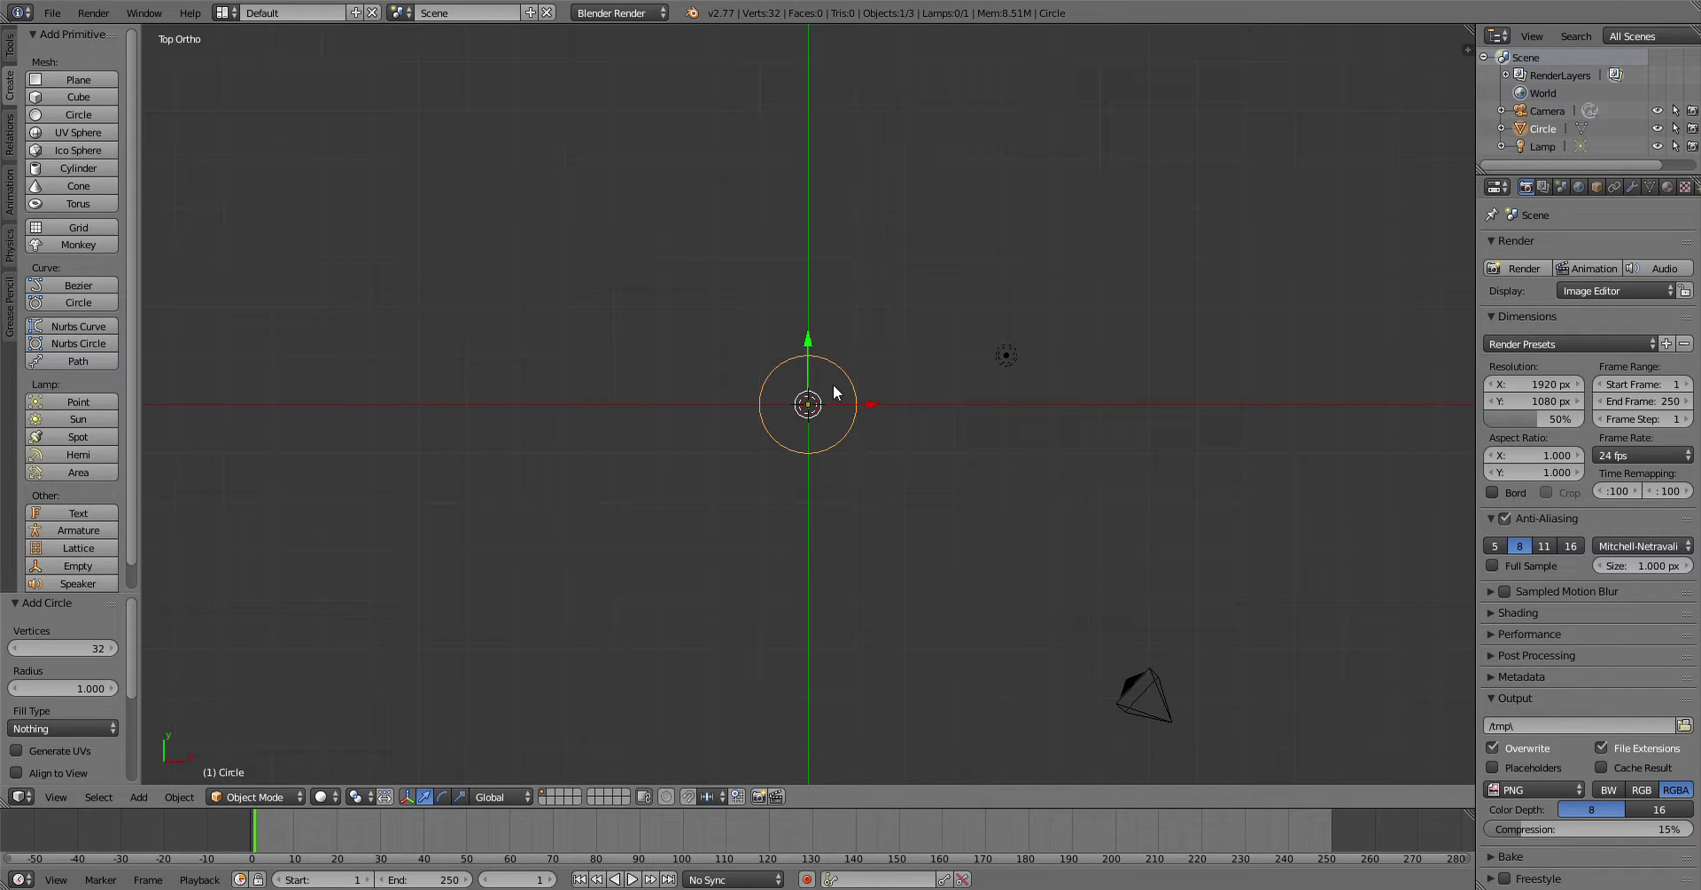
scroll(836, 393, "up", 8)
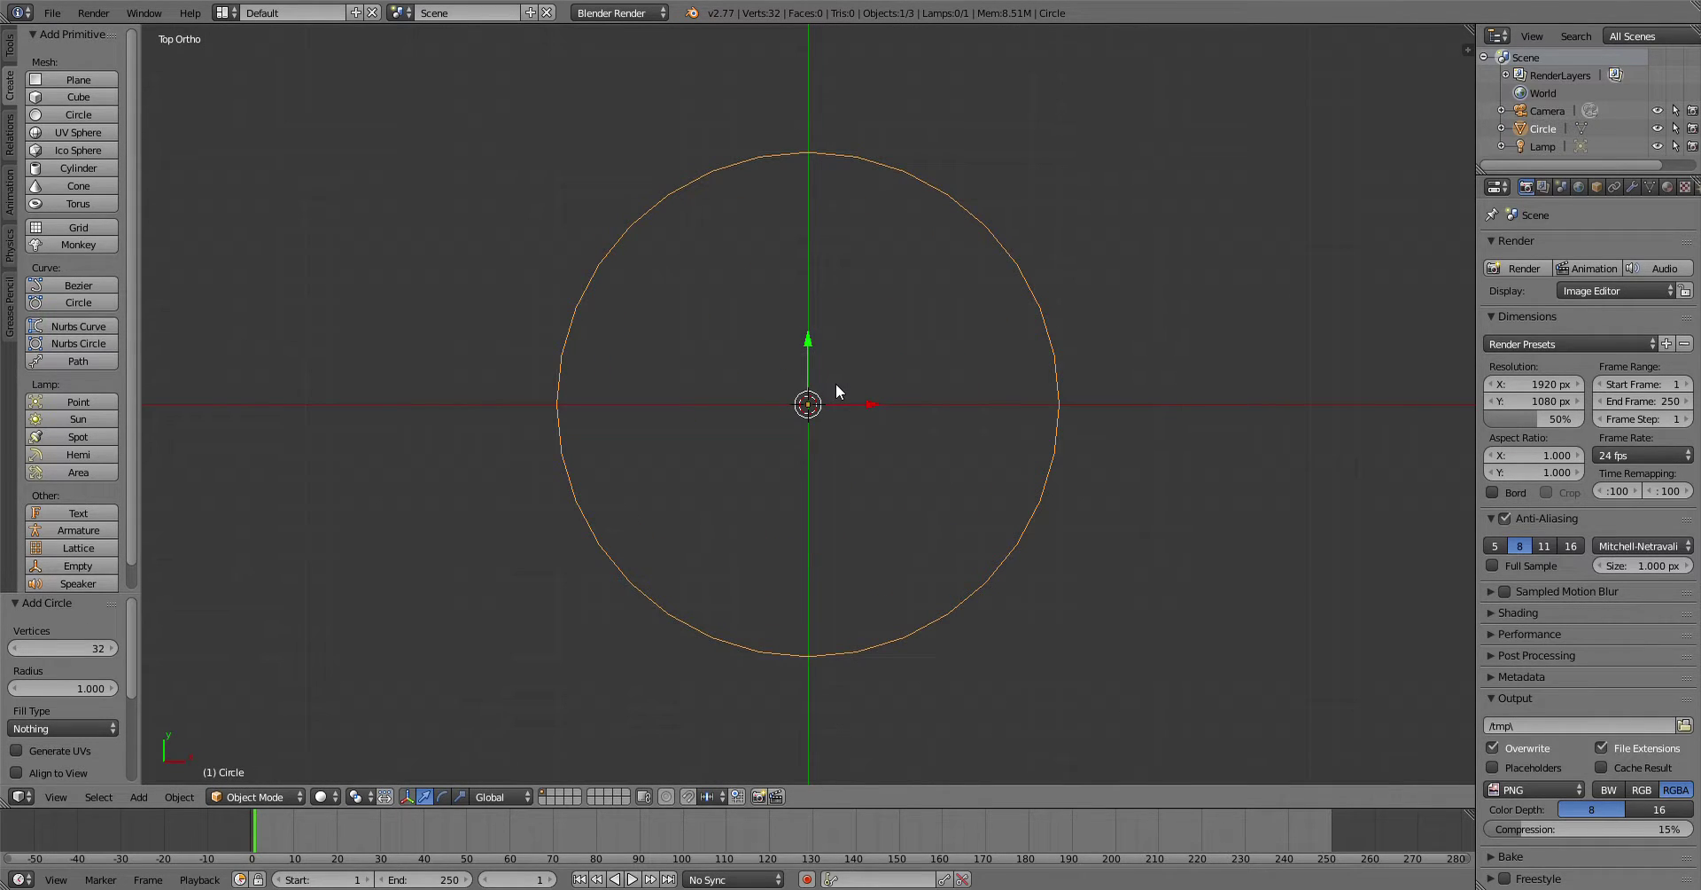
Step: Enter Edit Mode, extrude the circle's outline in place and scale the new ring inward to about 0.851
key("Tab")
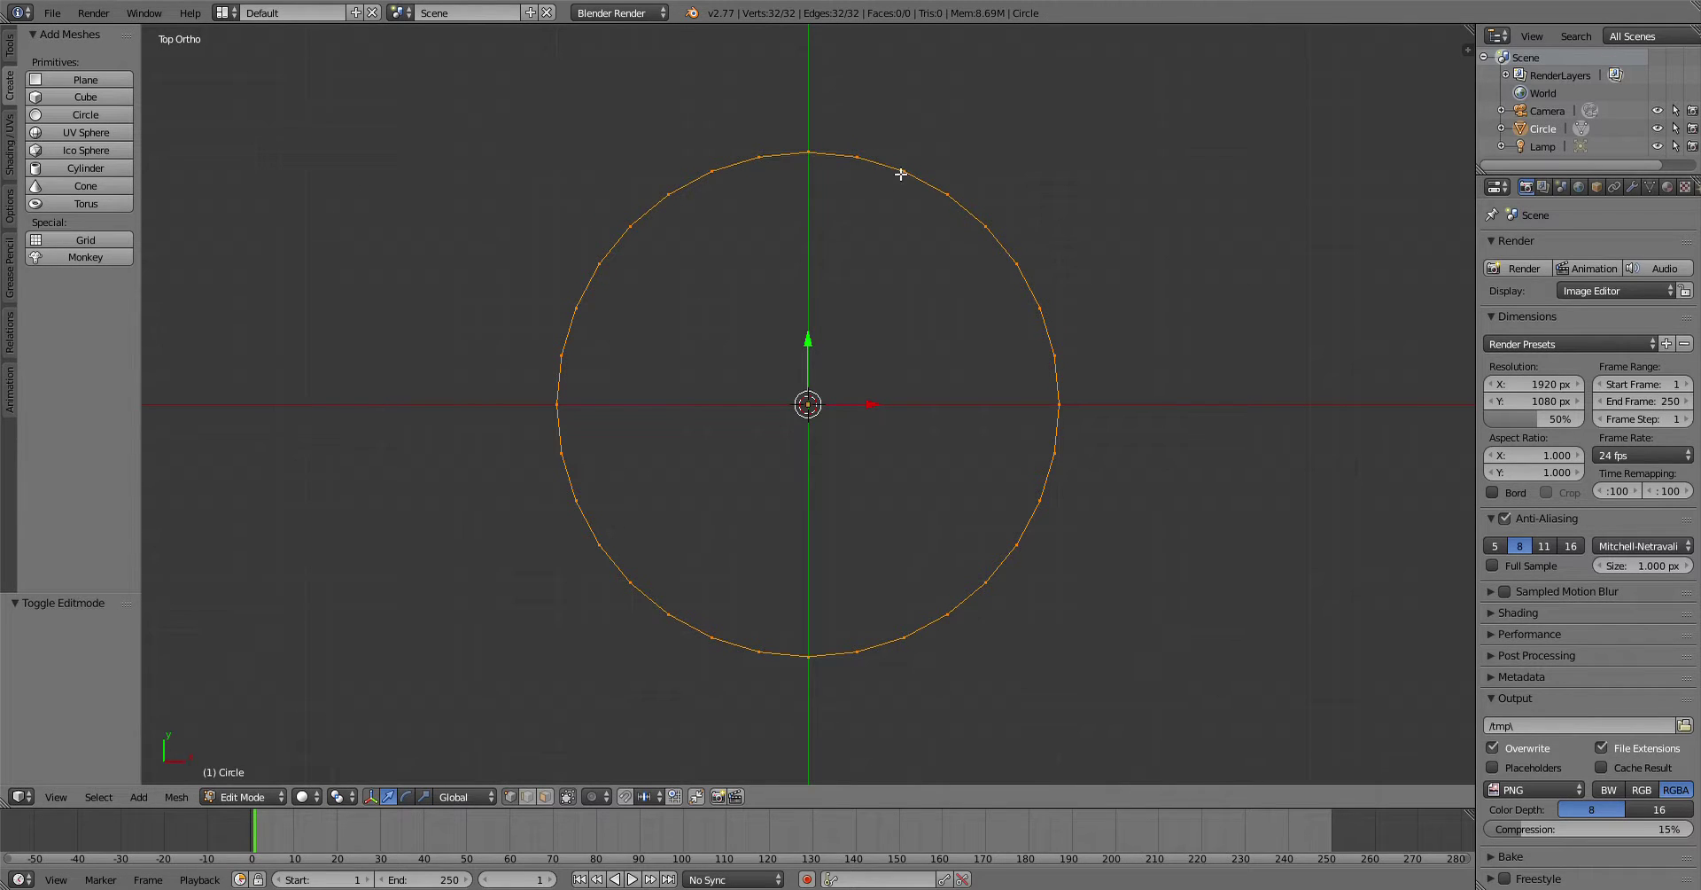
key("e")
right_click(769, 558)
key("s")
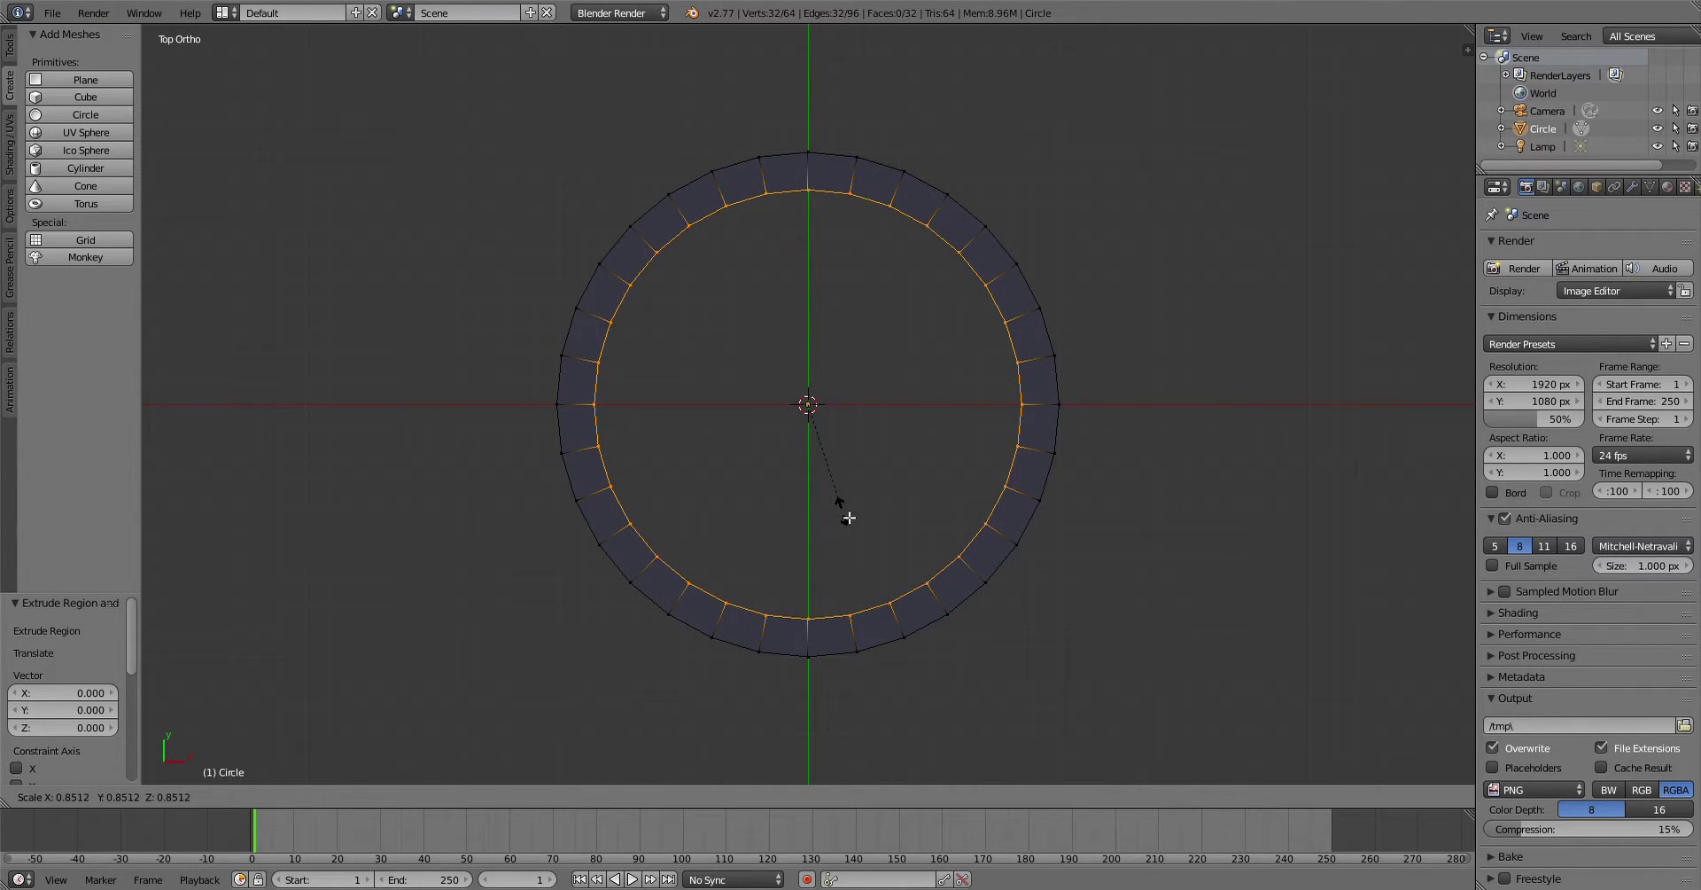
left_click(844, 512)
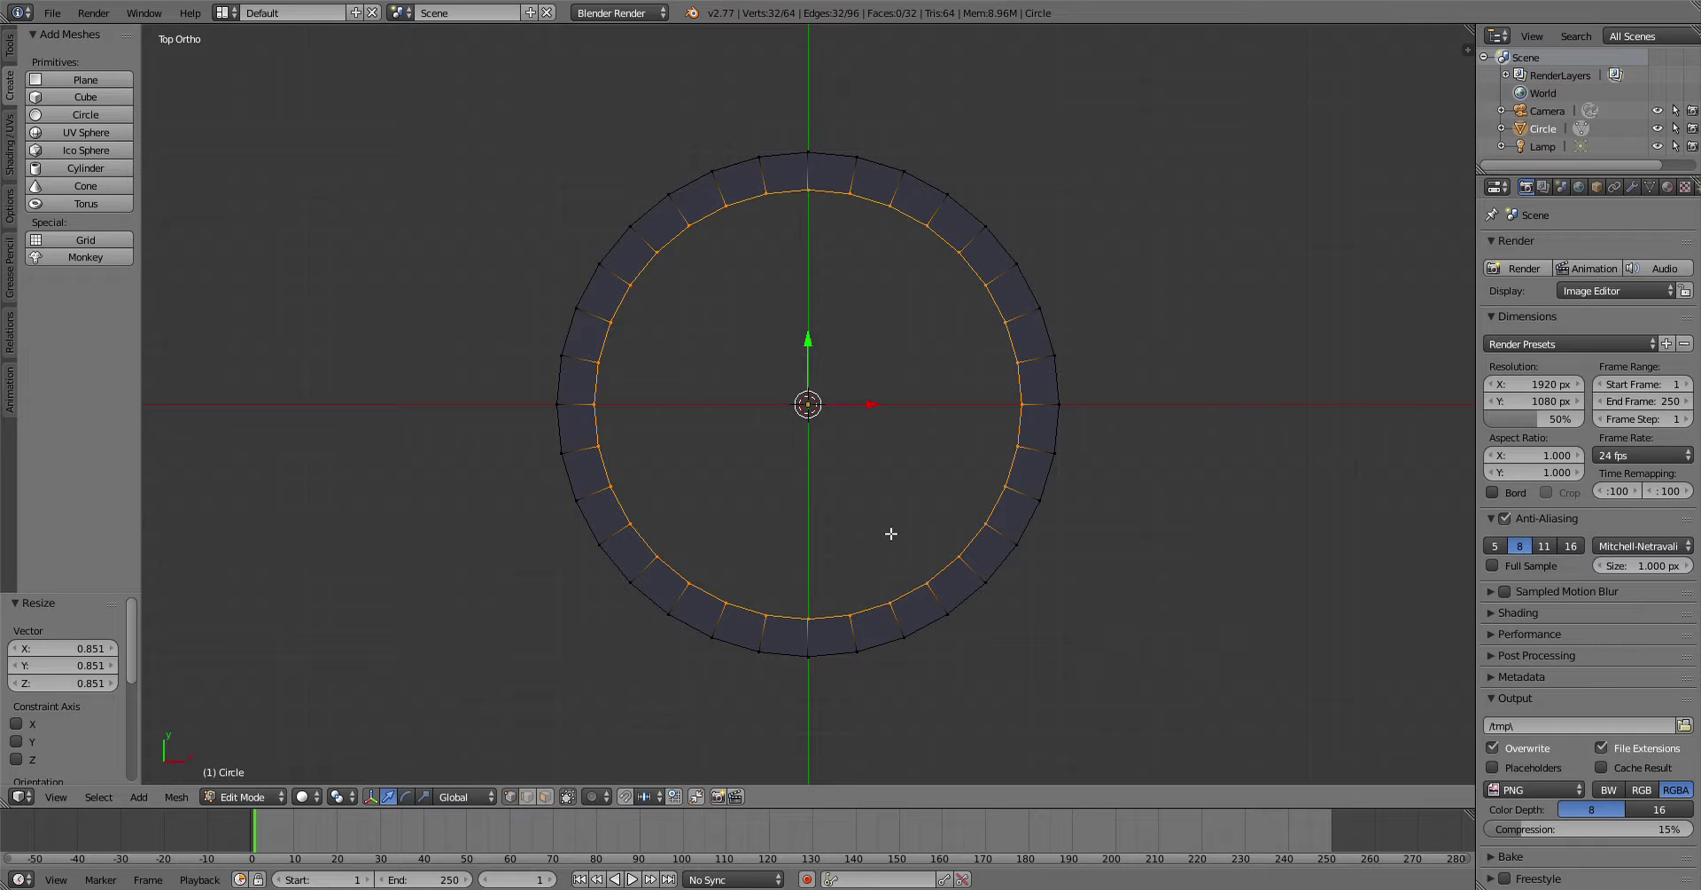
Step: Extrude the inner ring again and scale it inward to about 0.738
key("e")
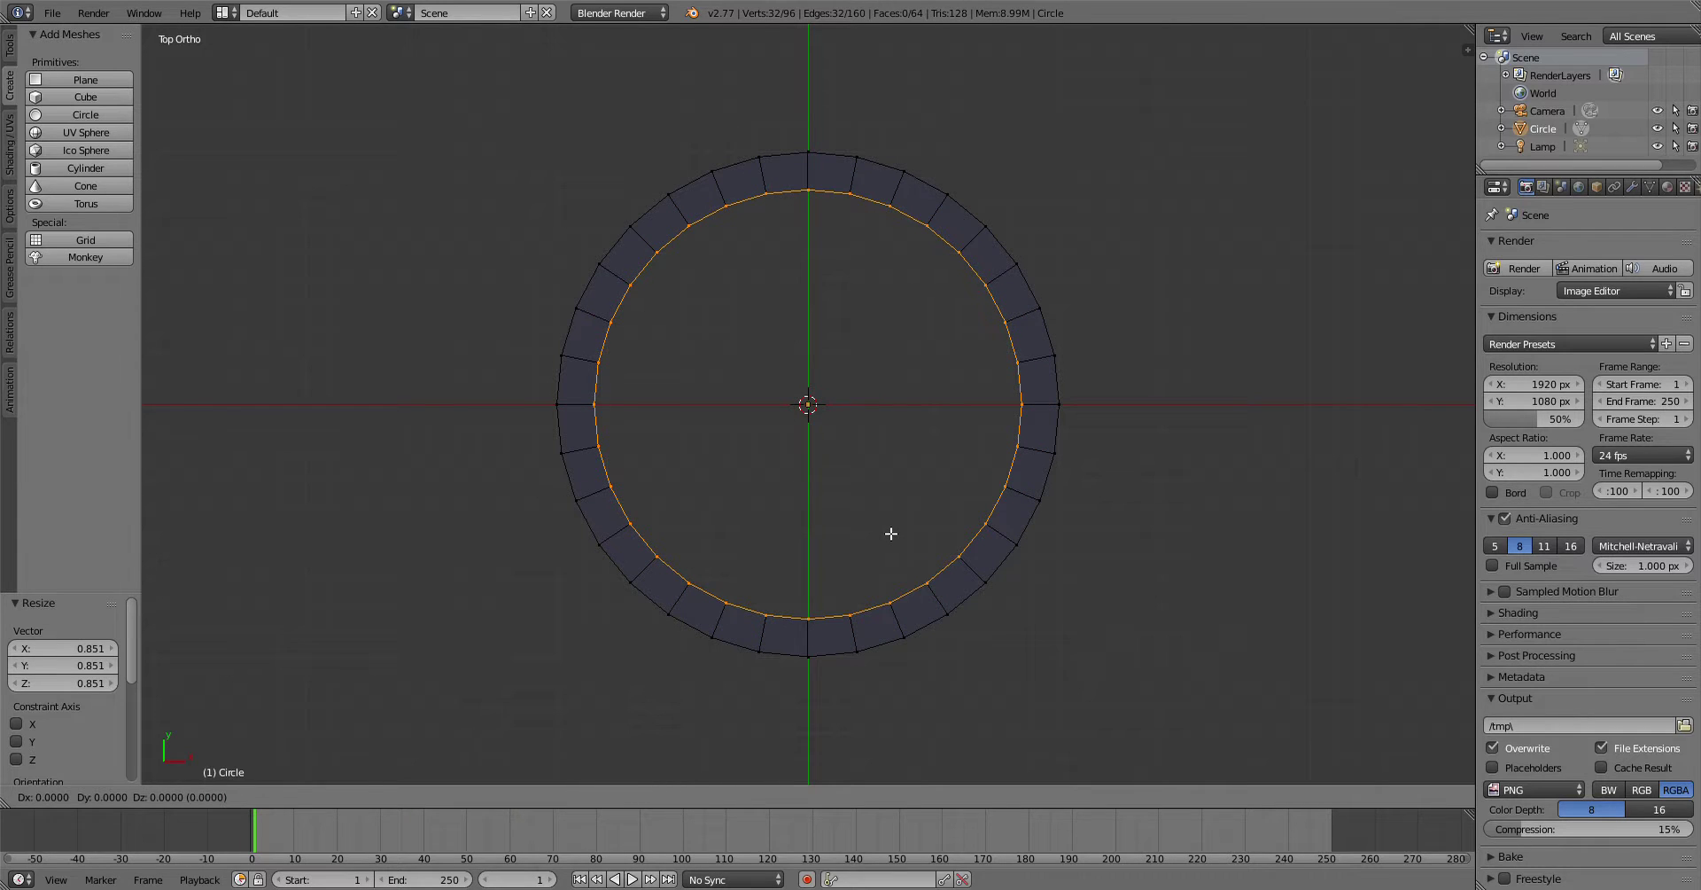
right_click(890, 533)
key("s")
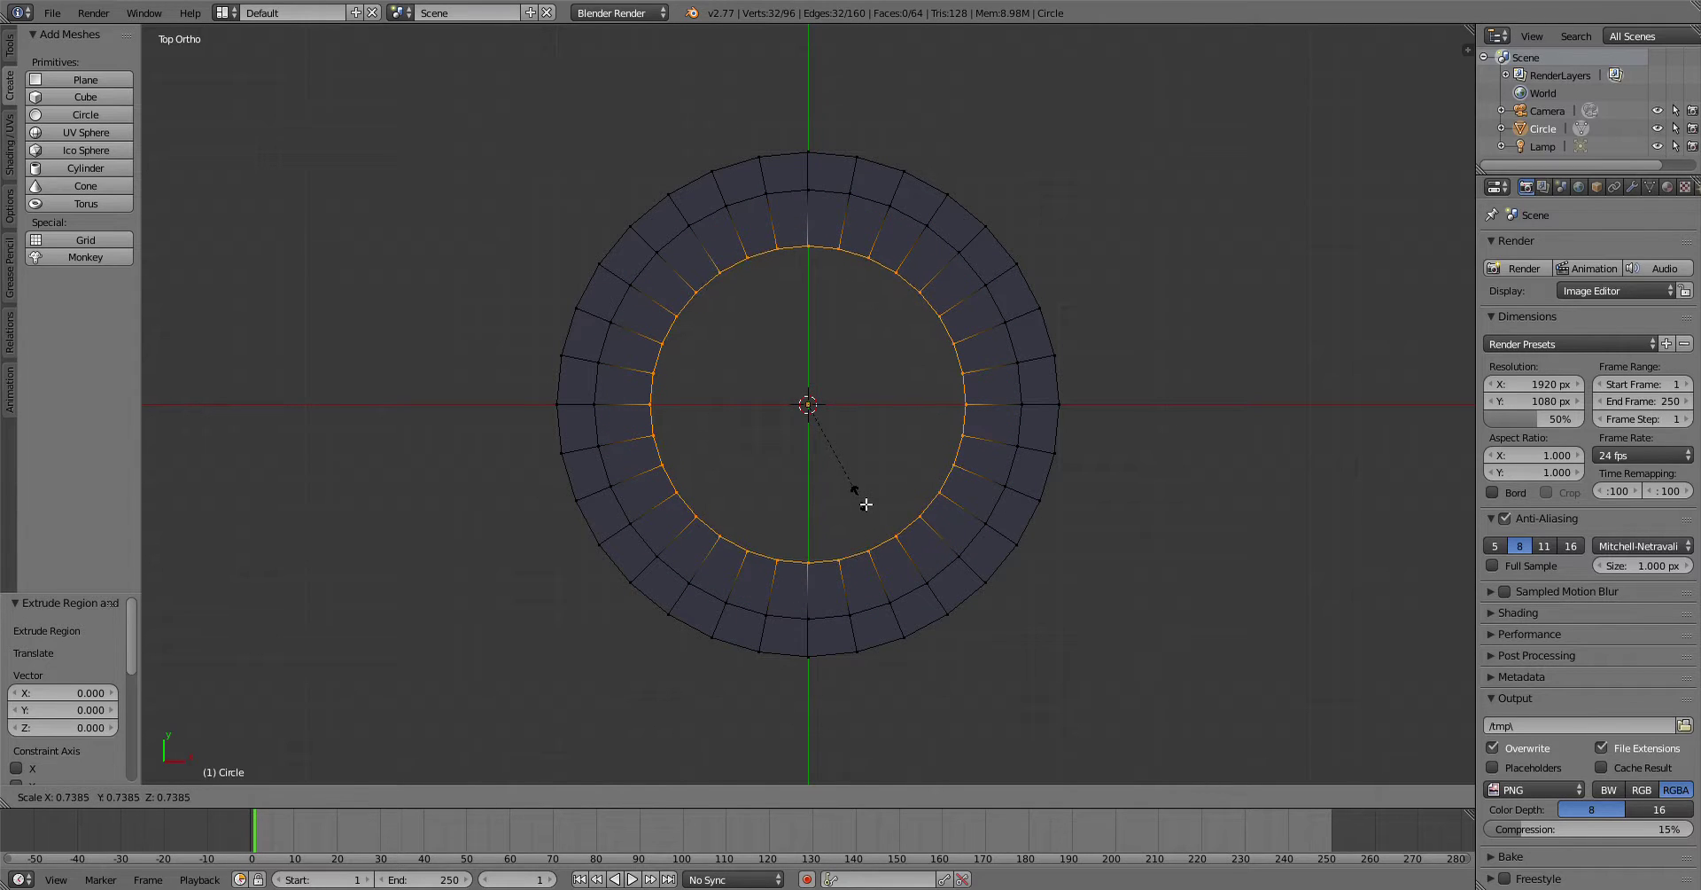
left_click(866, 500)
Step: Extrude a further inner ring and scale it toward the centre to about 0.56
key("e")
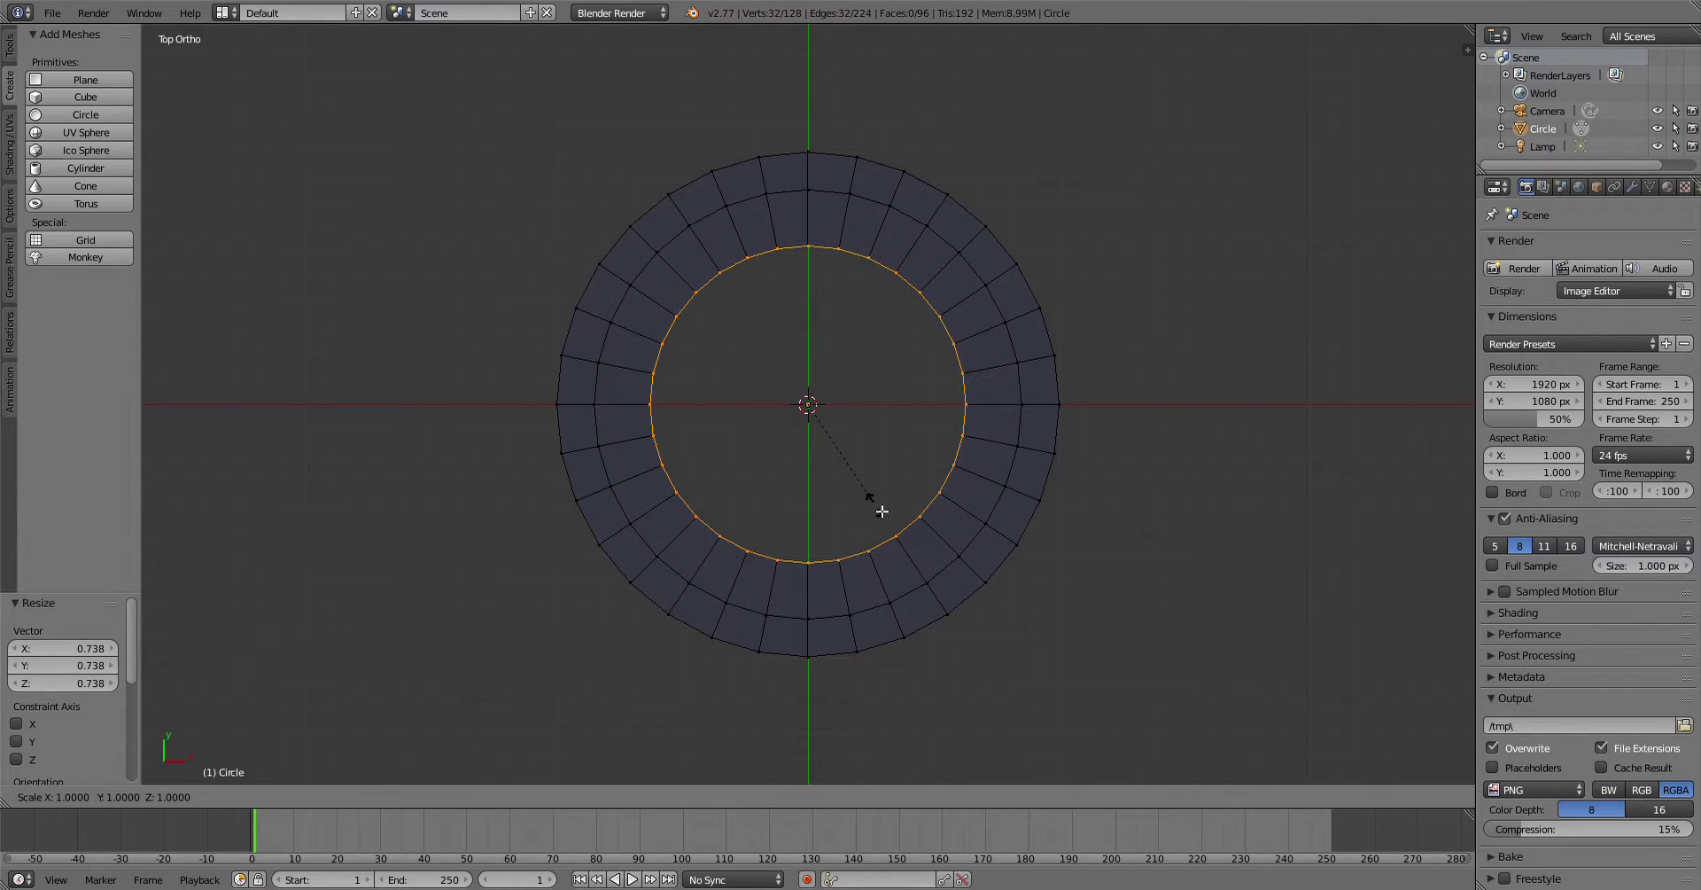
right_click(883, 512)
key("s")
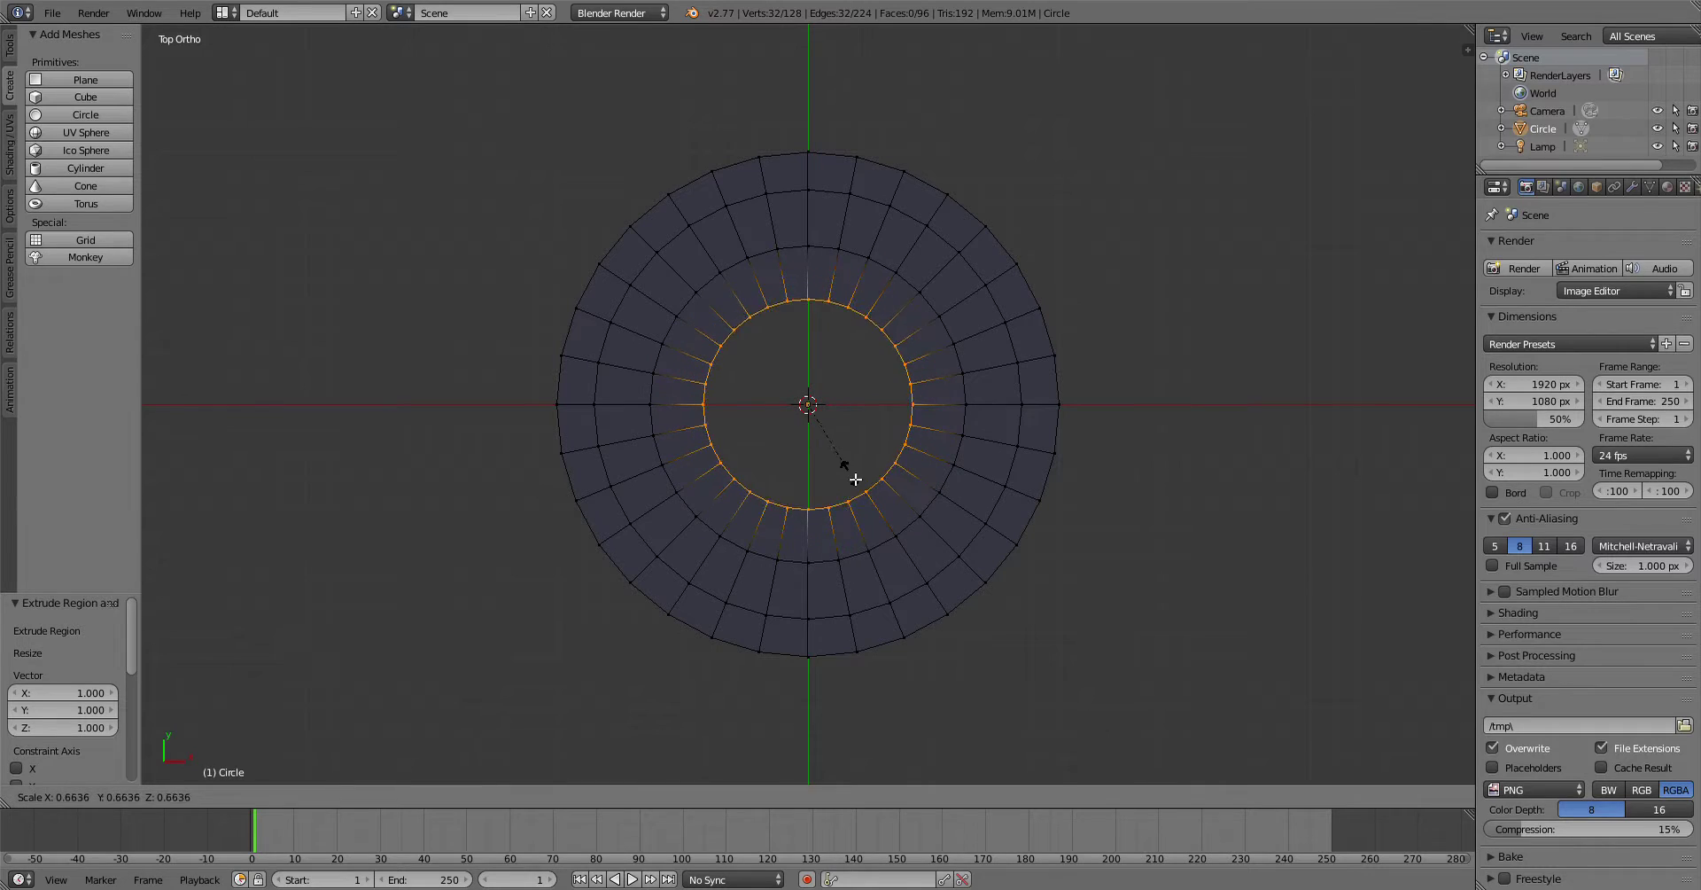
left_click(844, 470)
key("s")
right_click(846, 471)
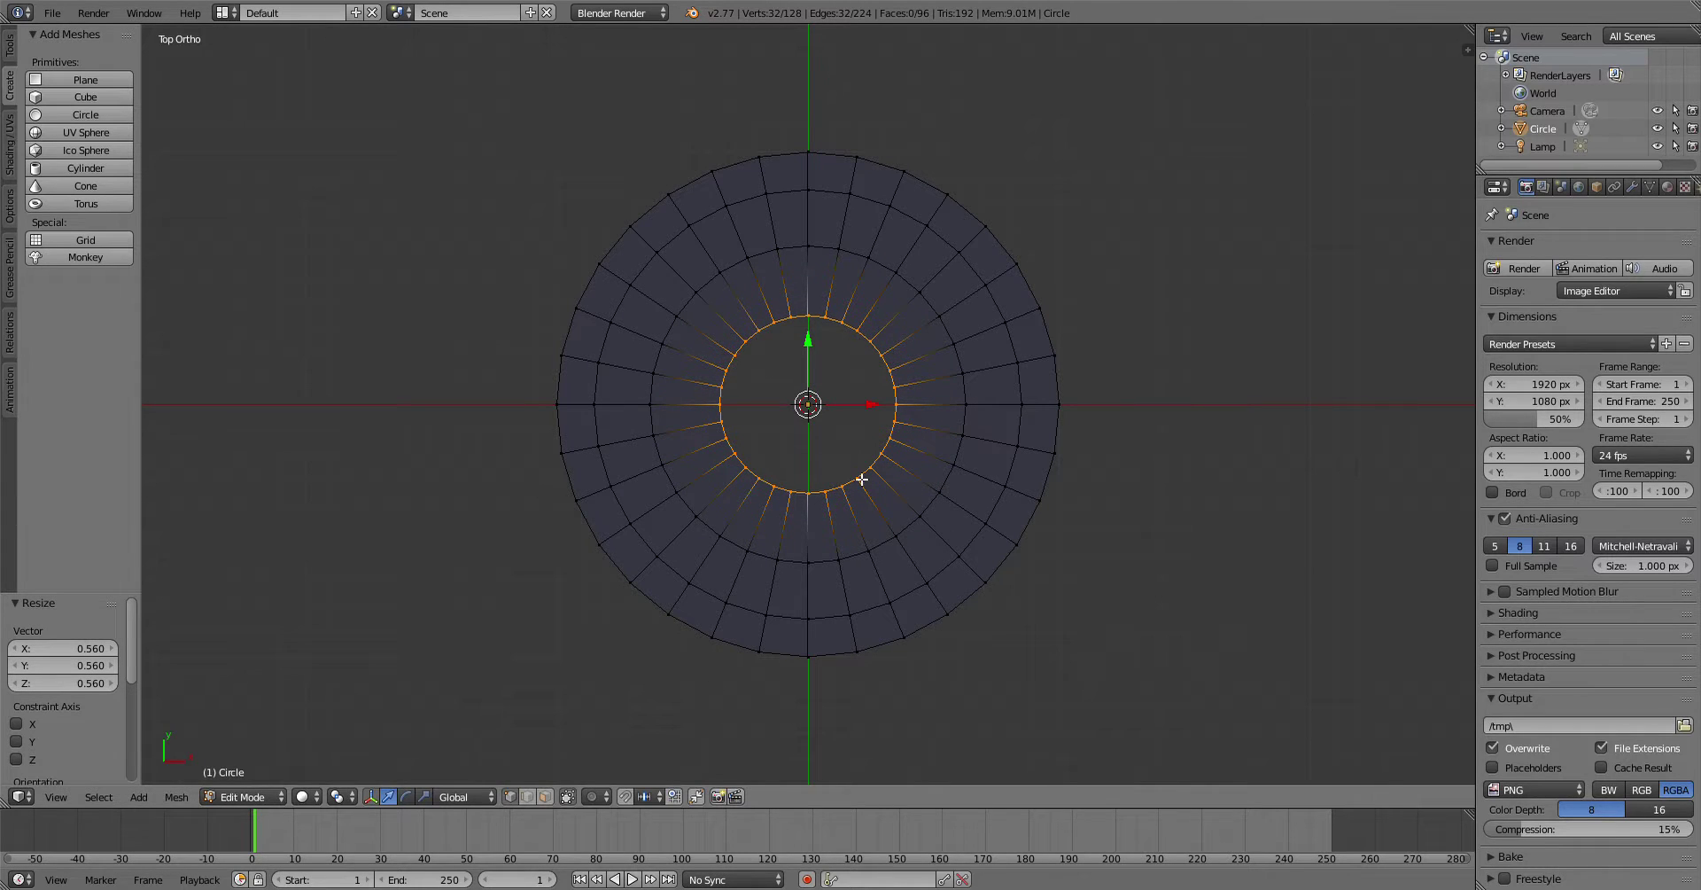
Step: Extrude one more ring scaled to about 0.282, fill the remaining centre hole with a face, and clear the selection
key("e")
right_click(863, 479)
key("s")
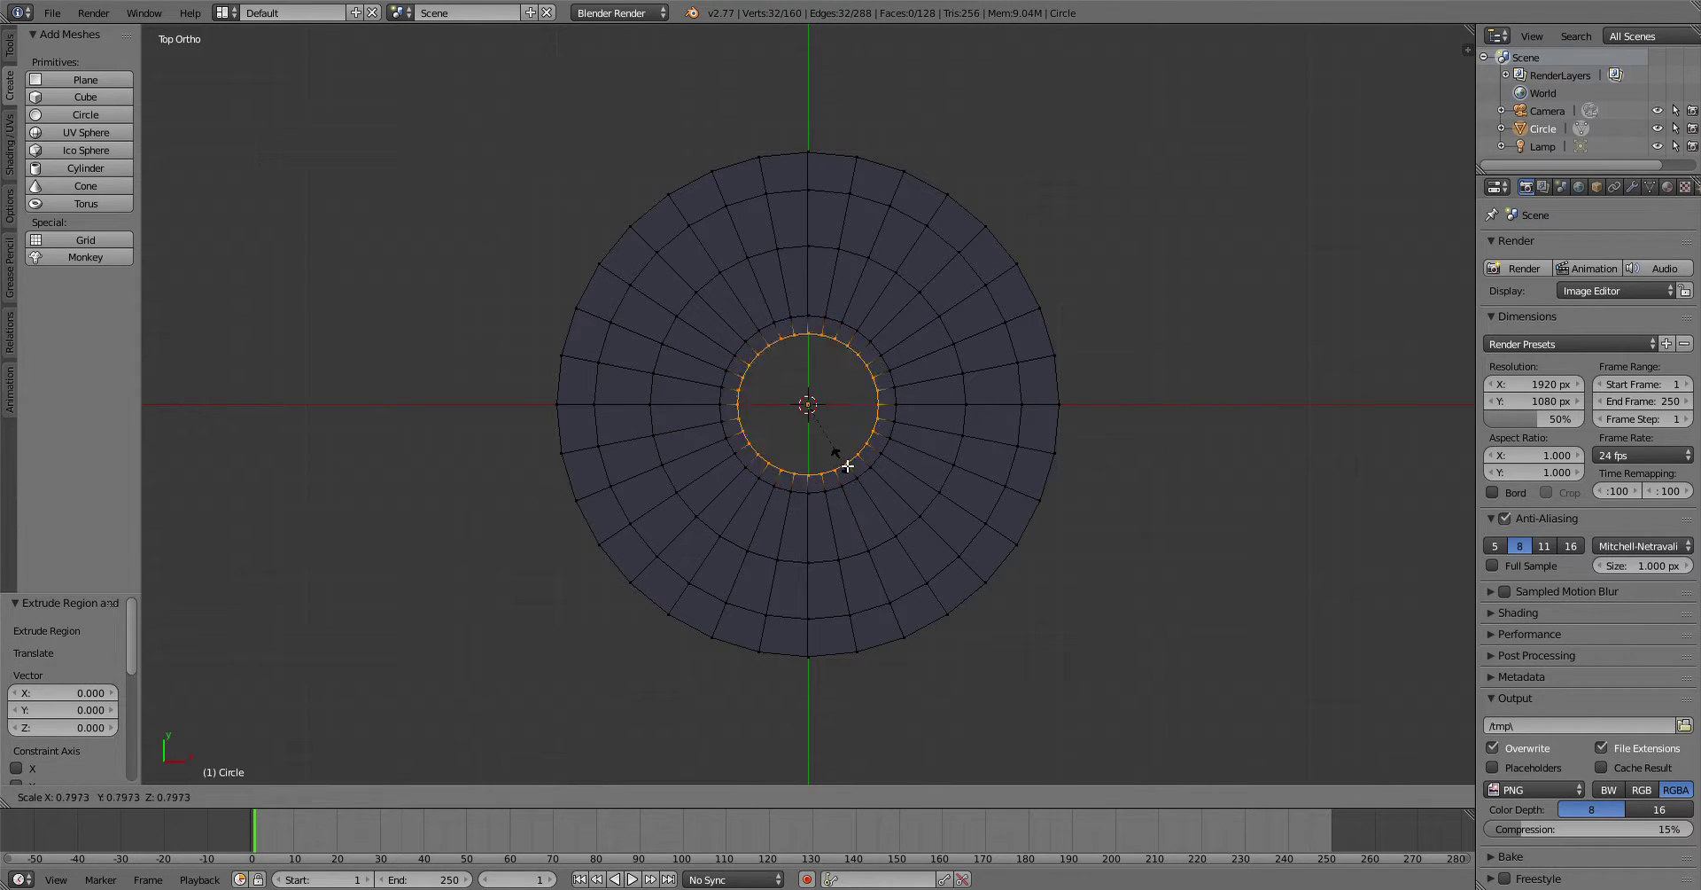
left_click(824, 432)
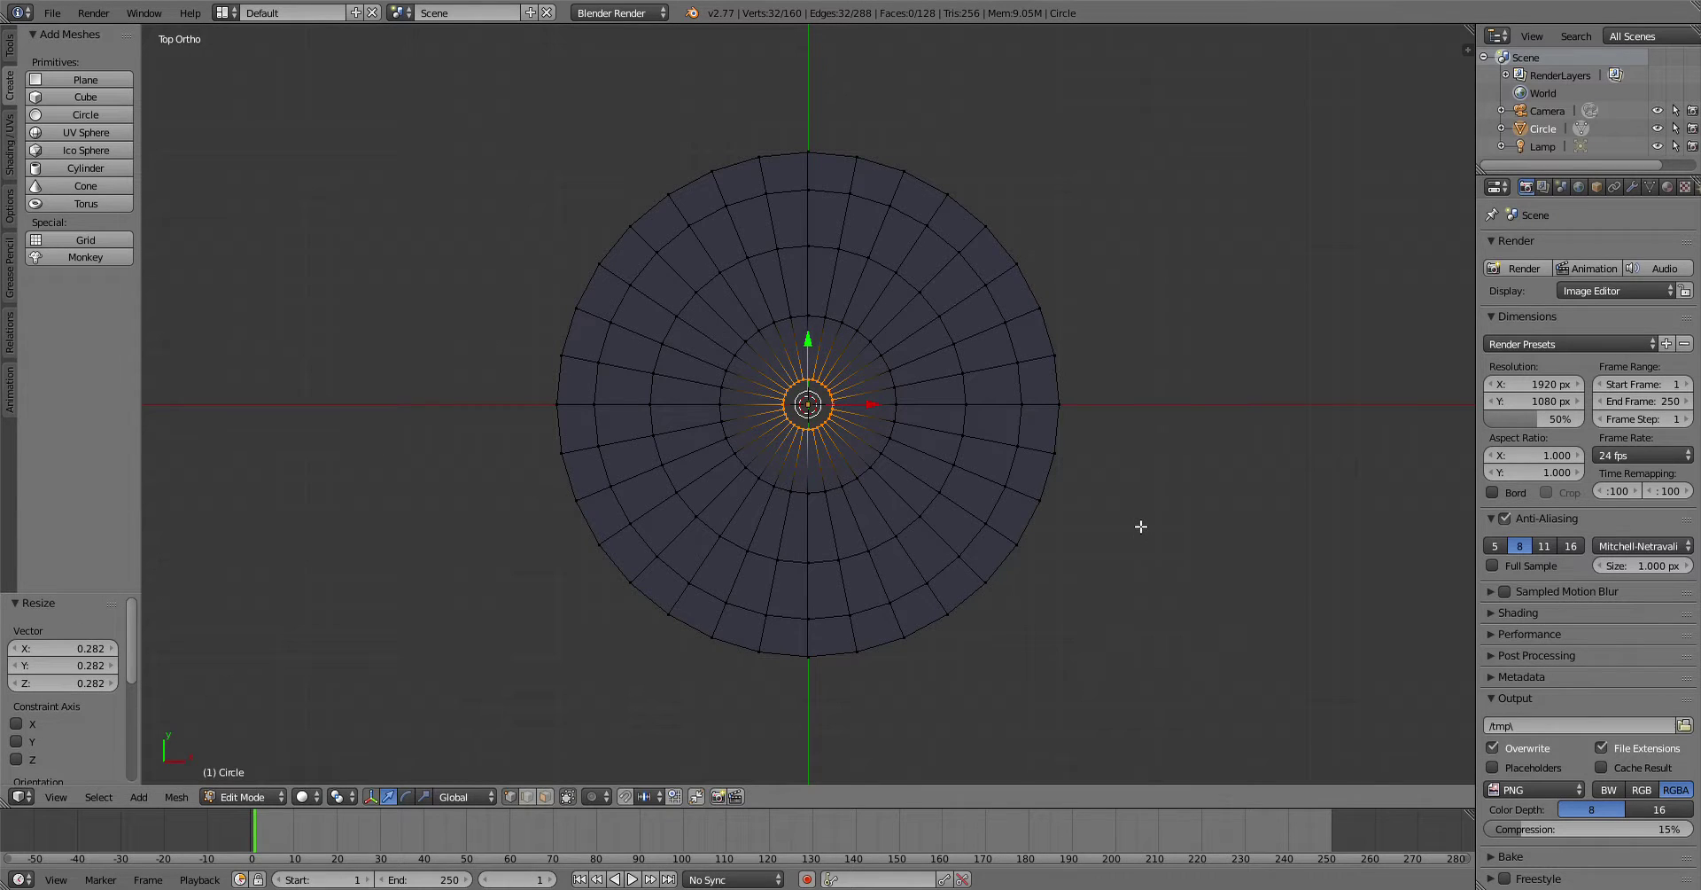
key("f")
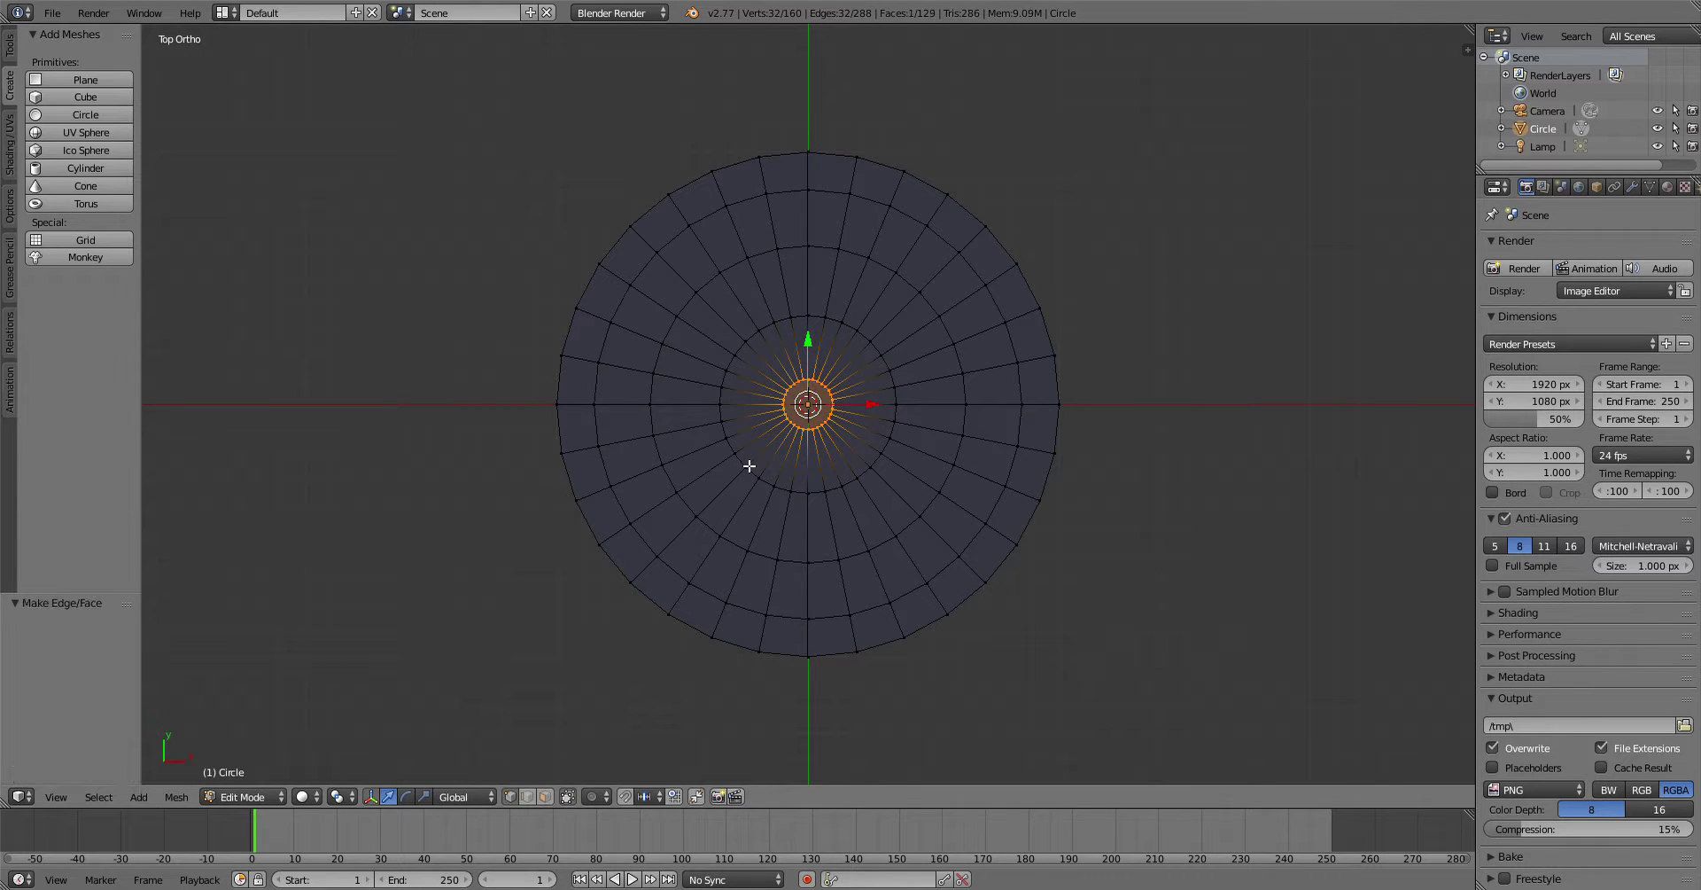
key("a")
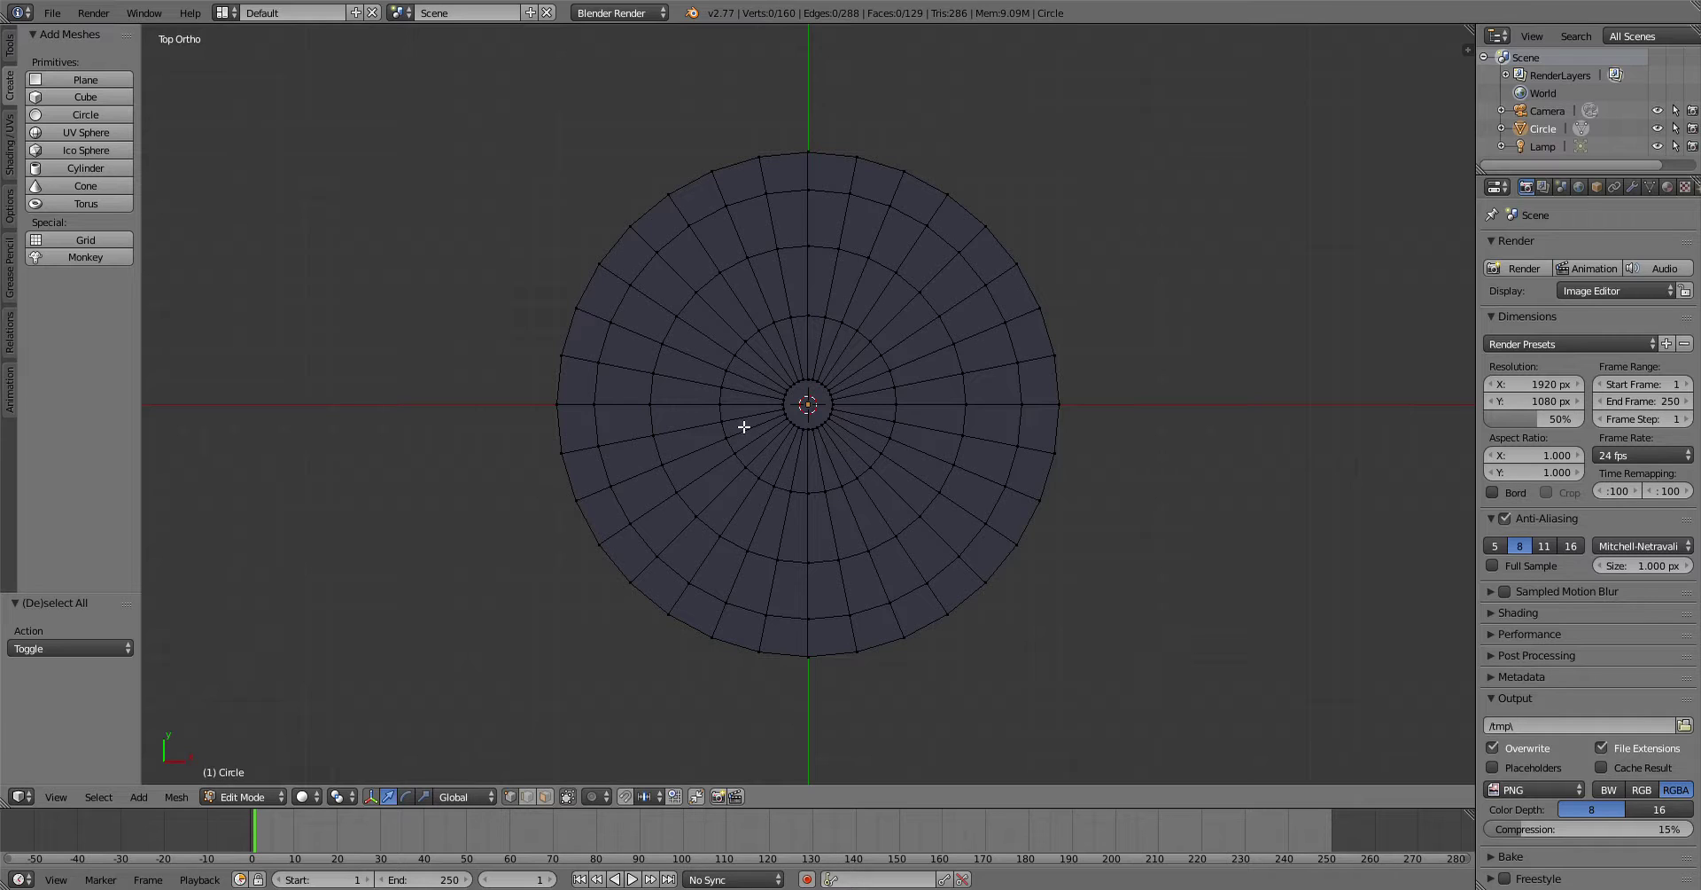
right_click(712, 638)
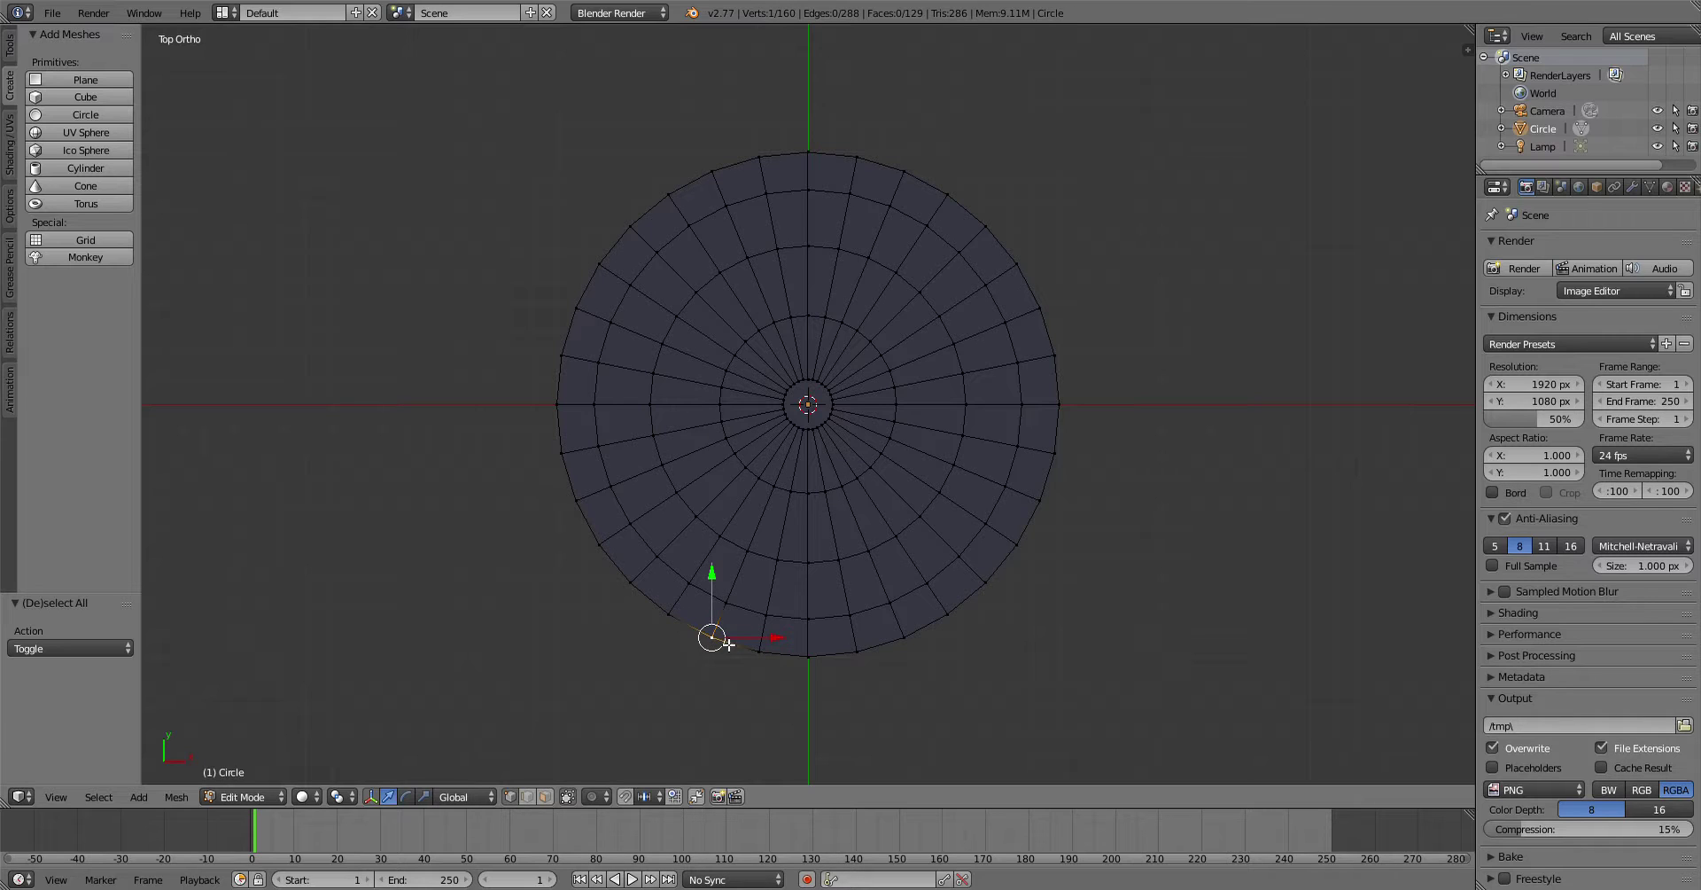
right_click(770, 619)
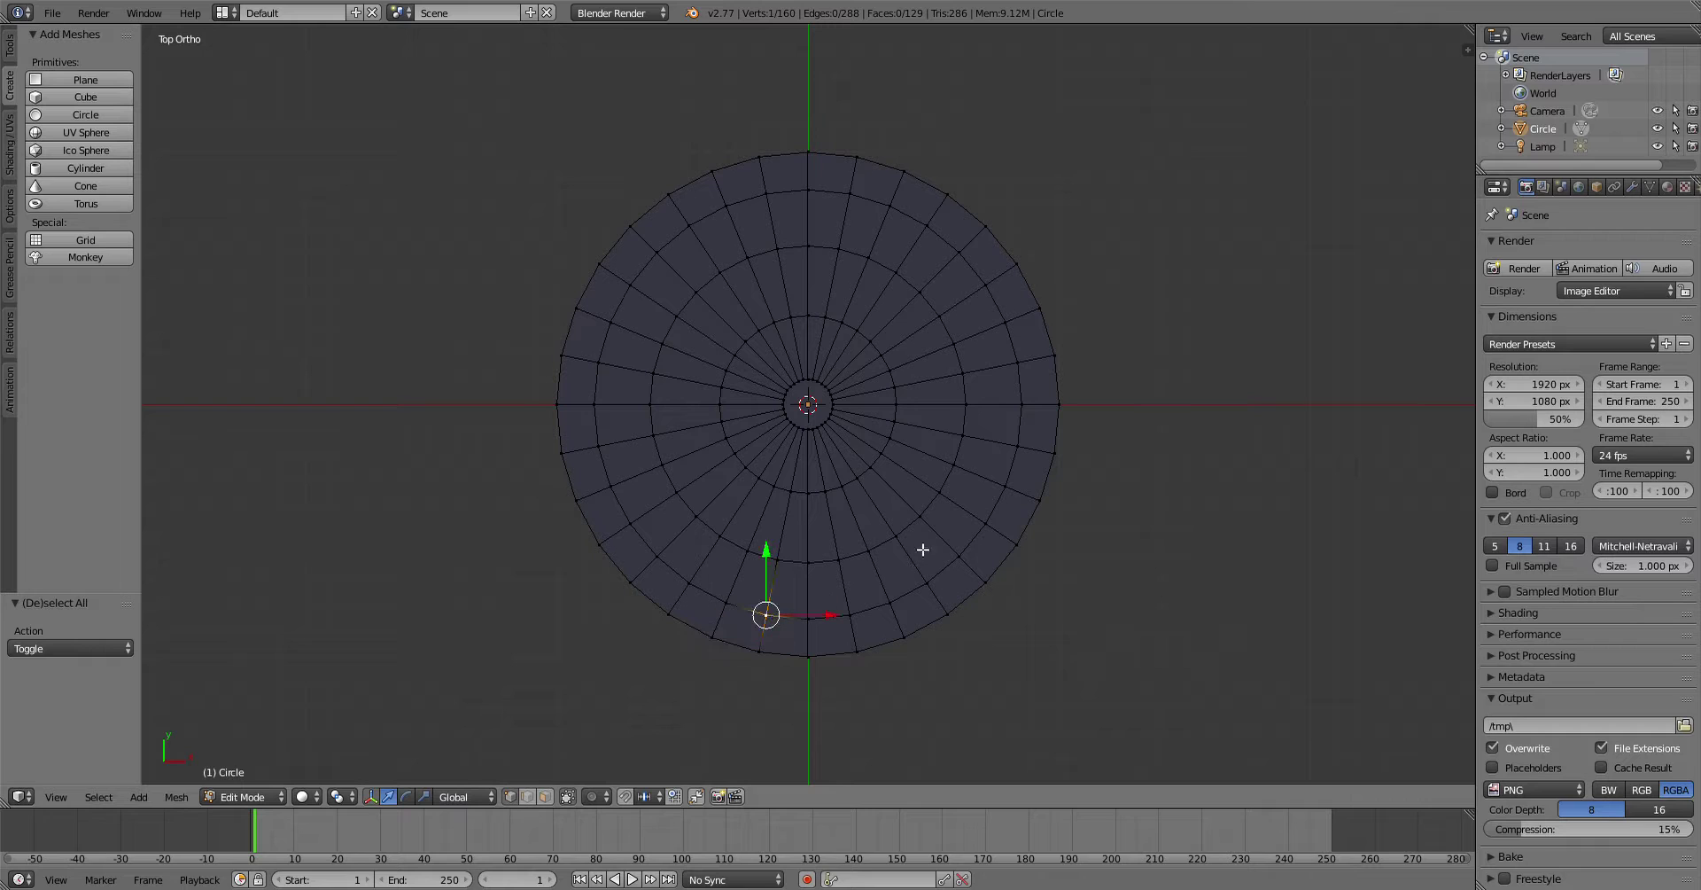
right_click(1019, 455, "ctrl")
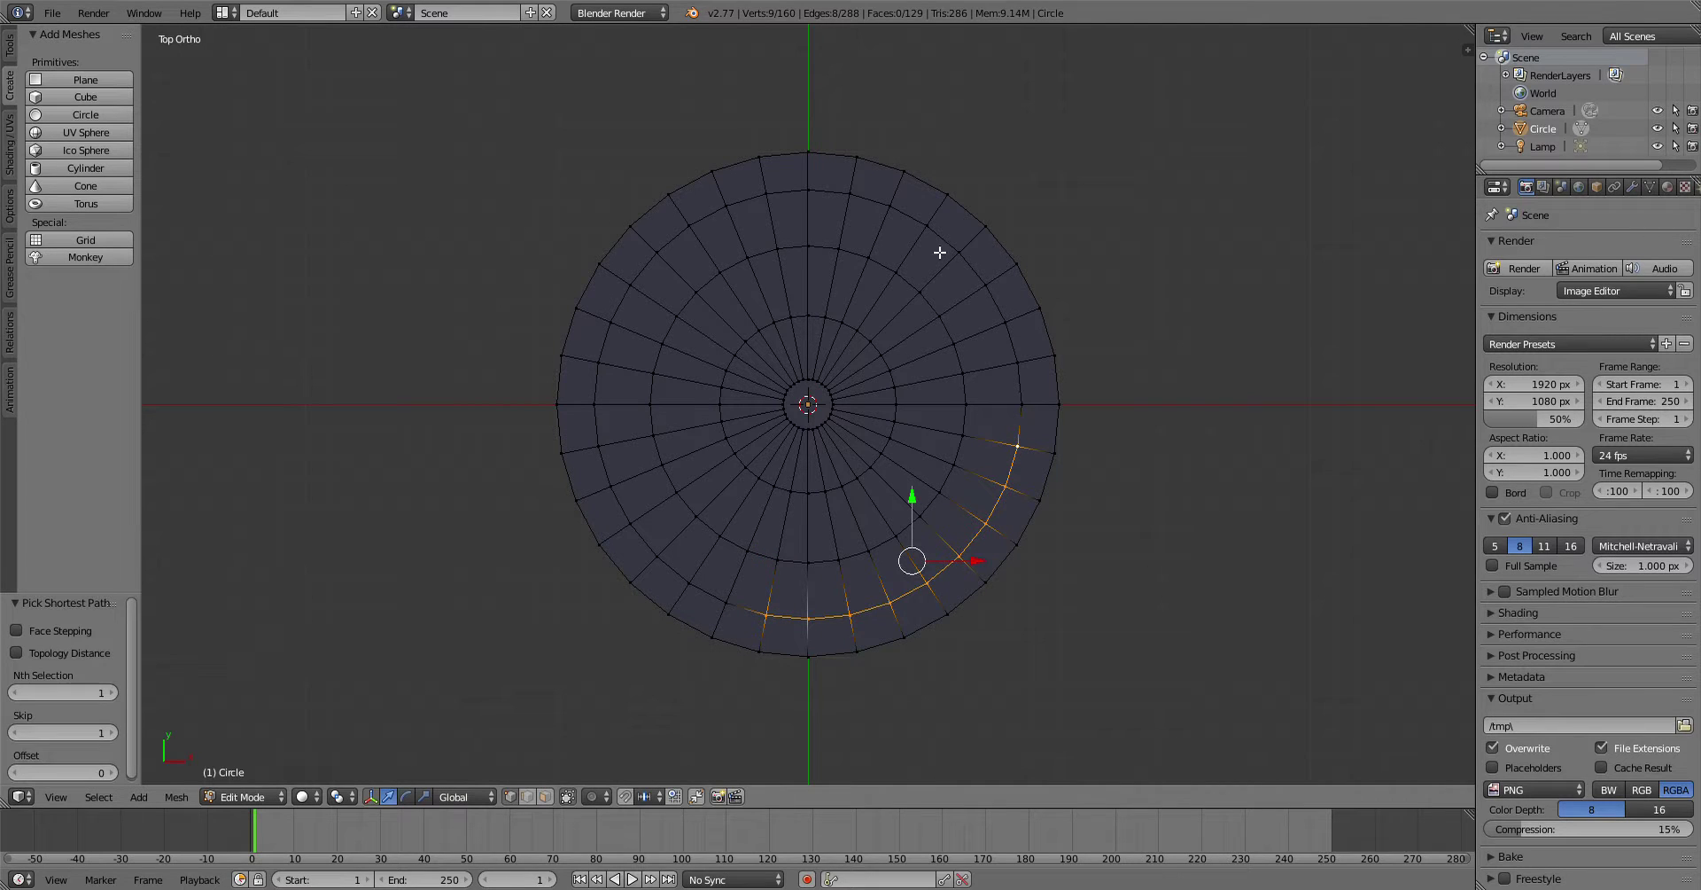
Step: Select the entire second vertex ring from the disc's outer edge and lower it about 0.032 along Z
right_click(770, 617)
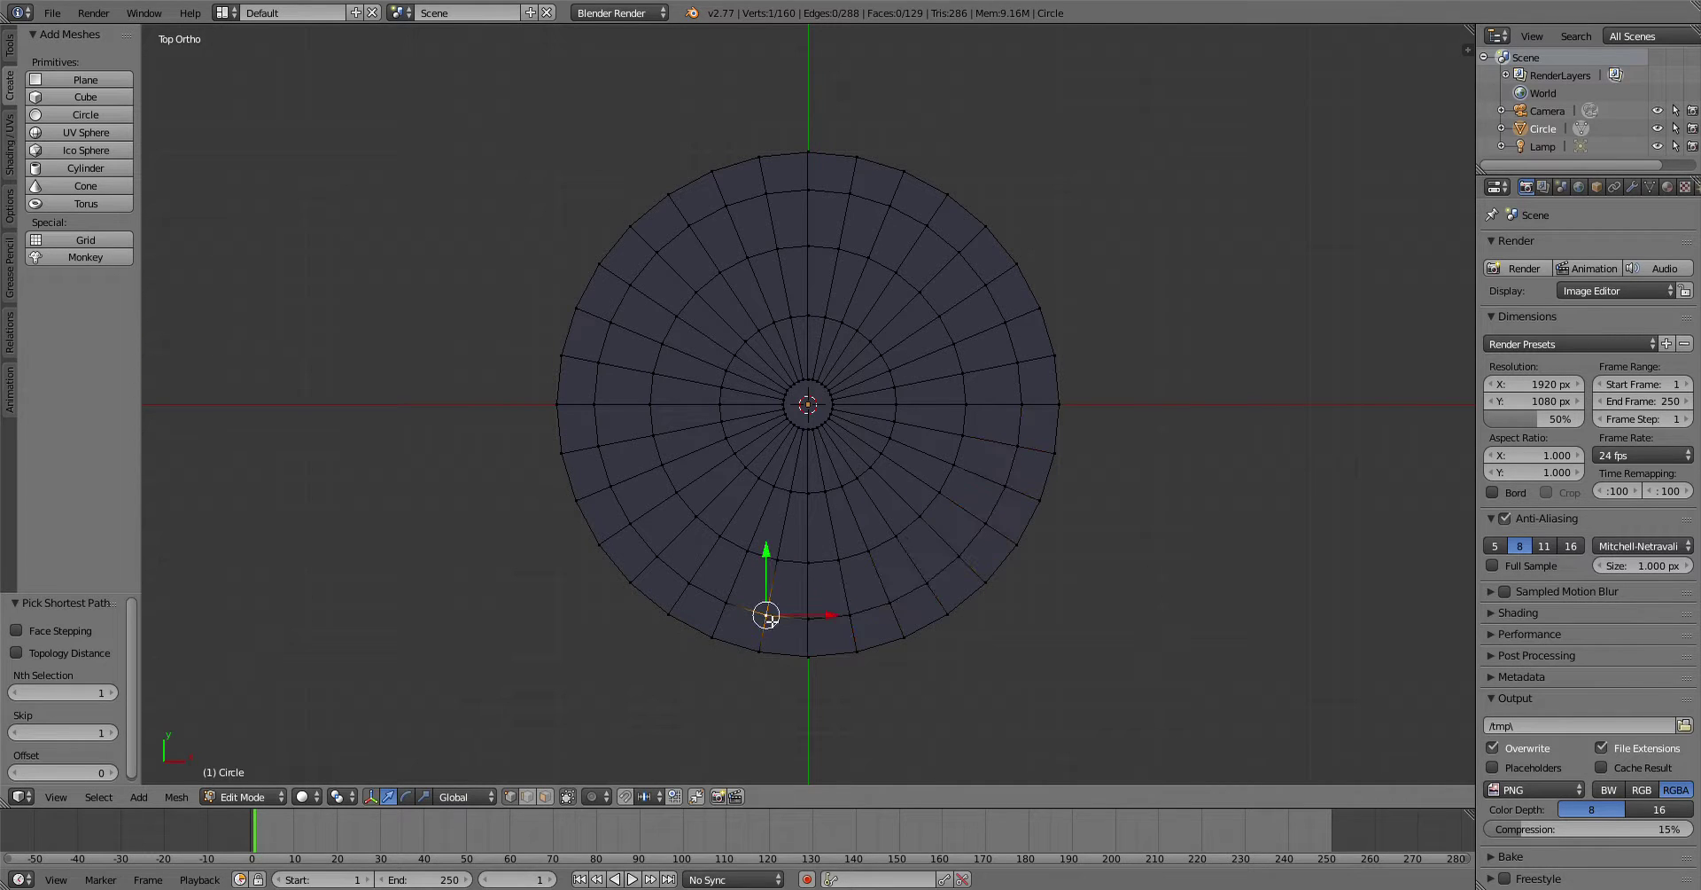
right_click(890, 205, "ctrl")
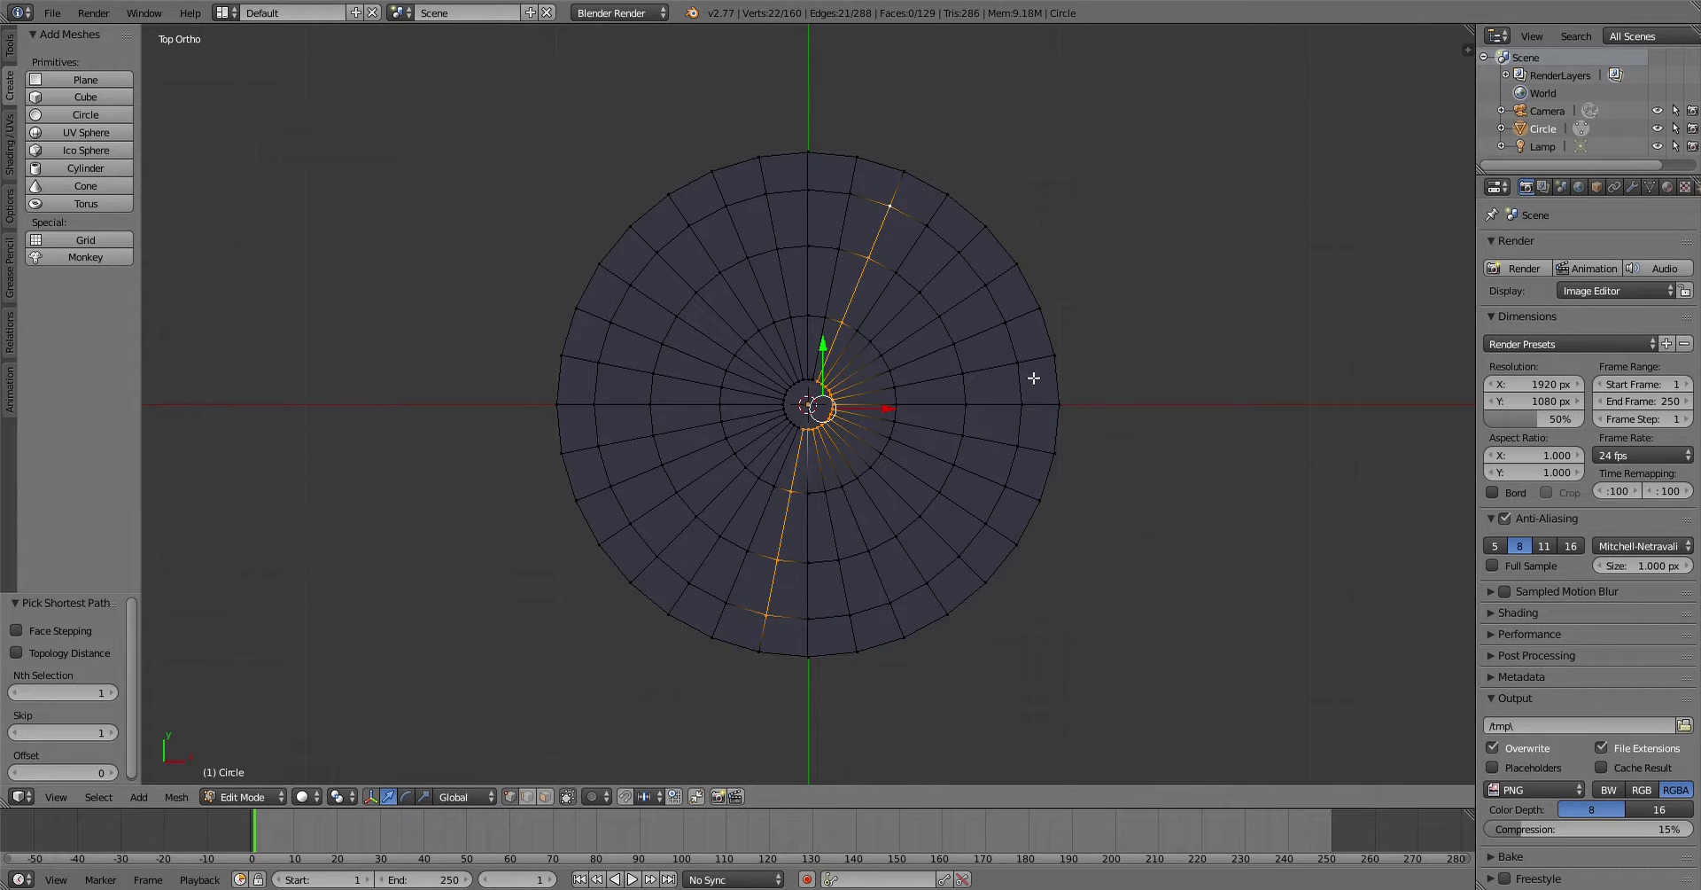
key("ctrl+z")
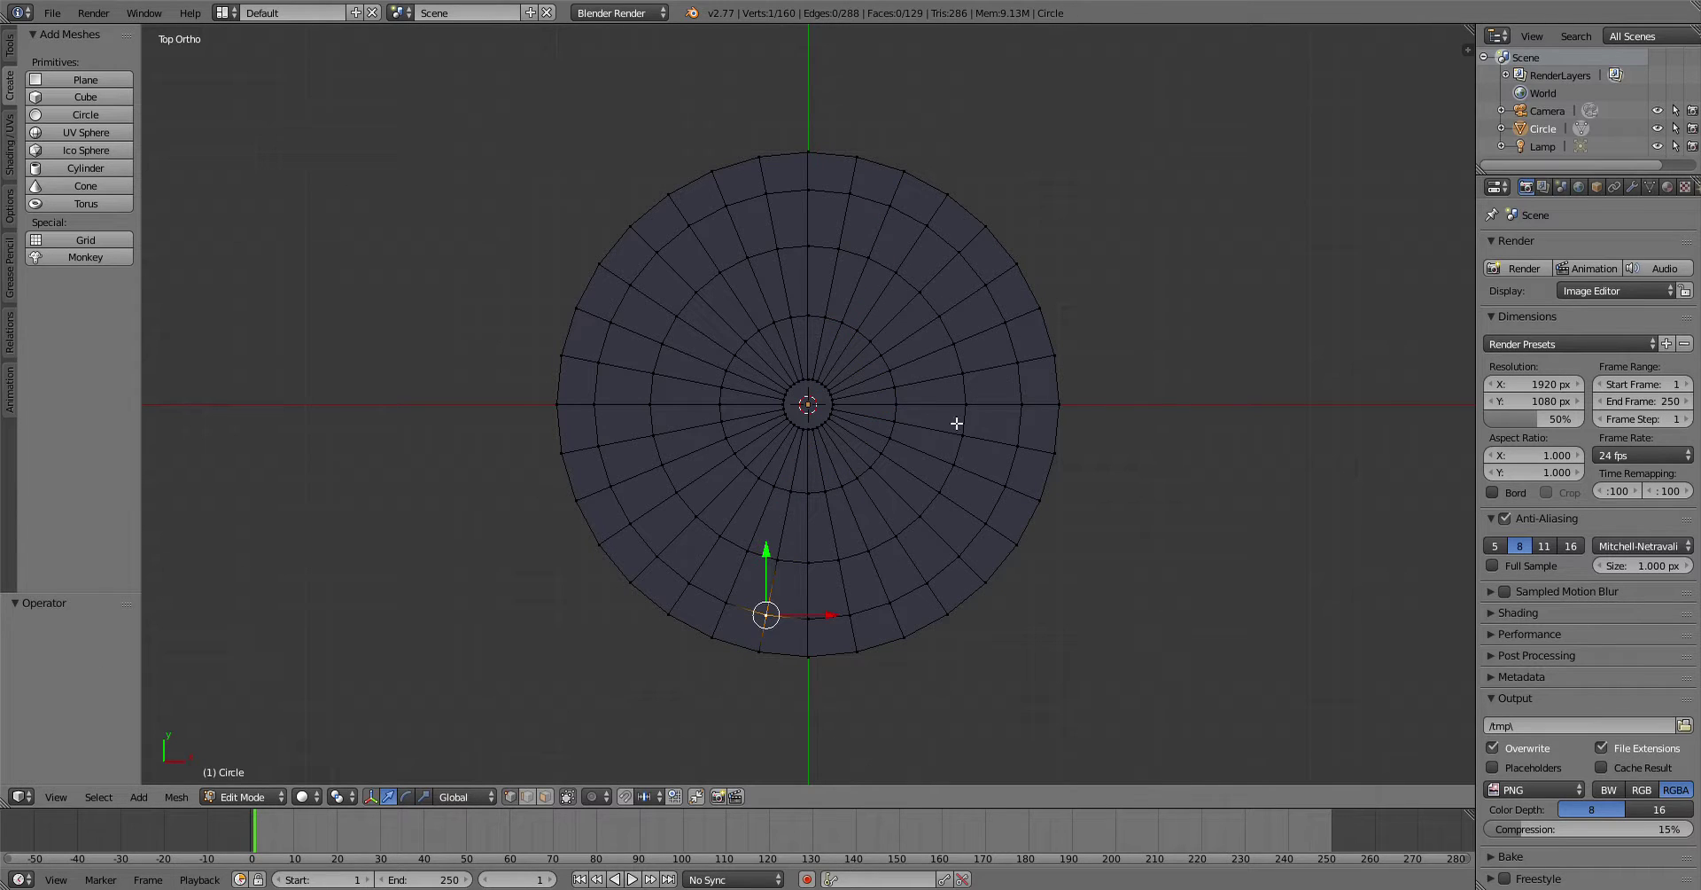
right_click(1025, 449, "ctrl")
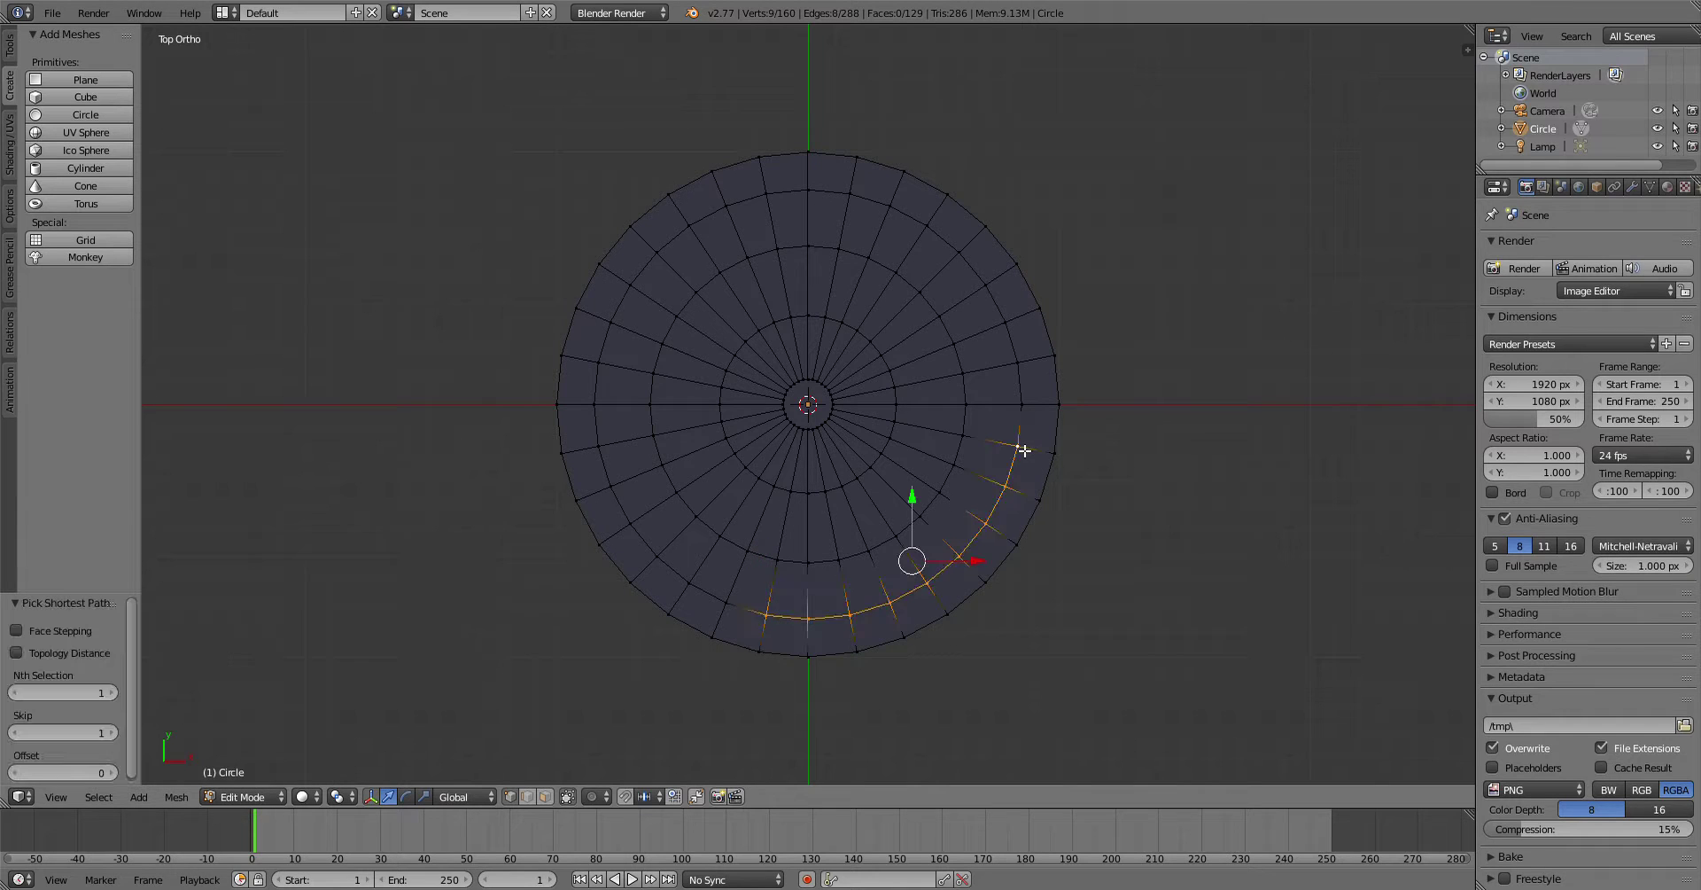
right_click(852, 194, "ctrl")
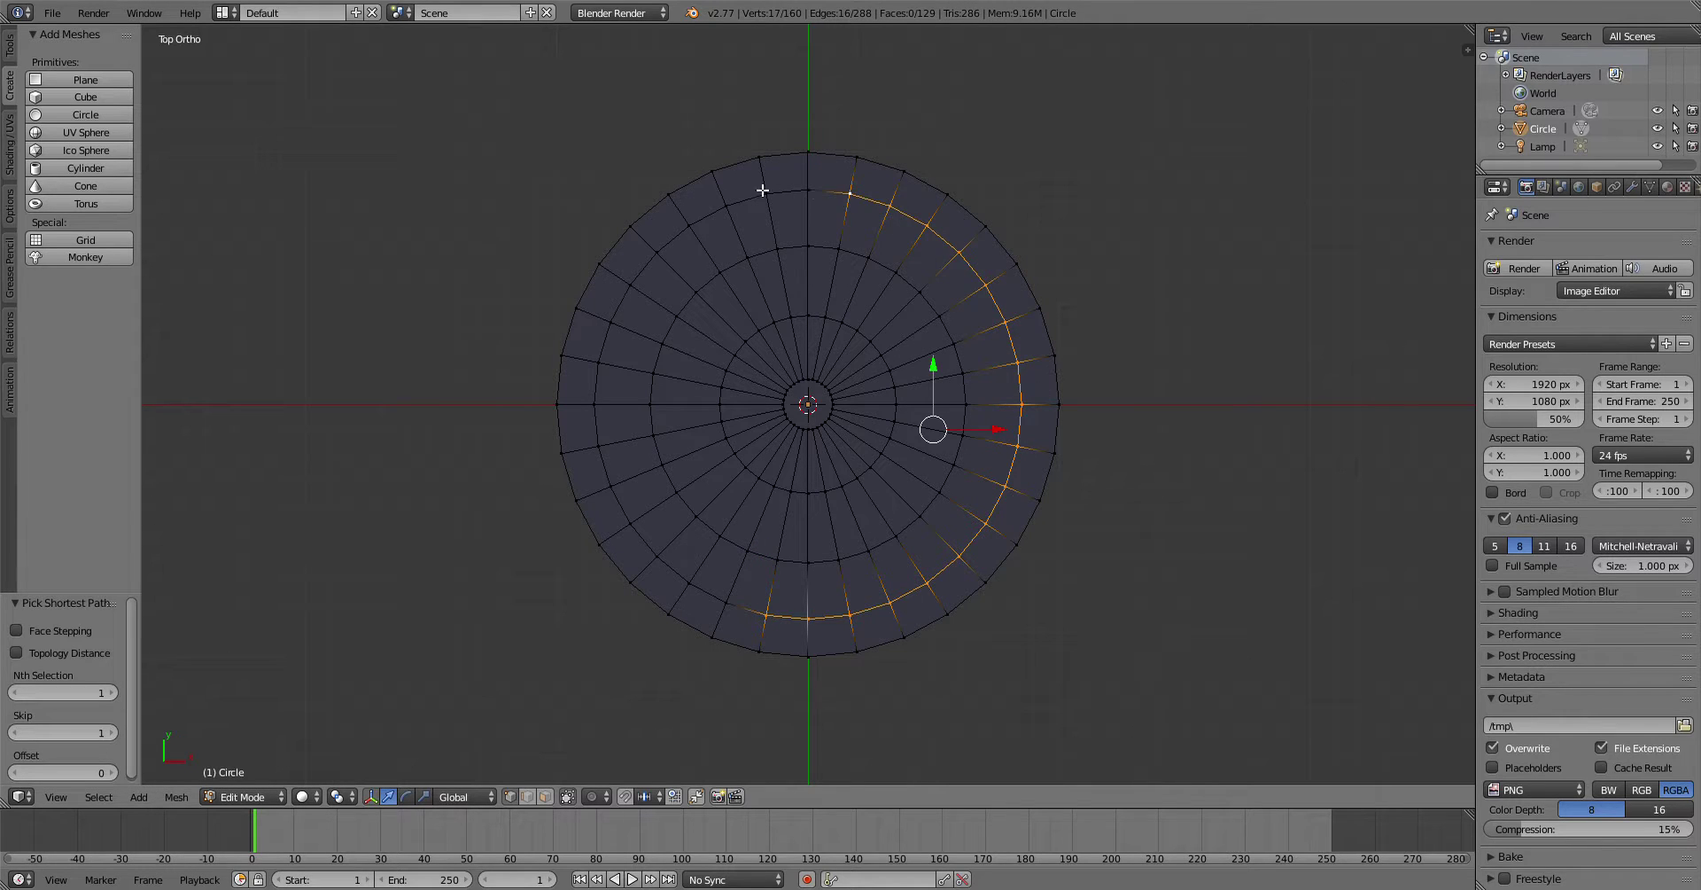
right_click(634, 290, "ctrl")
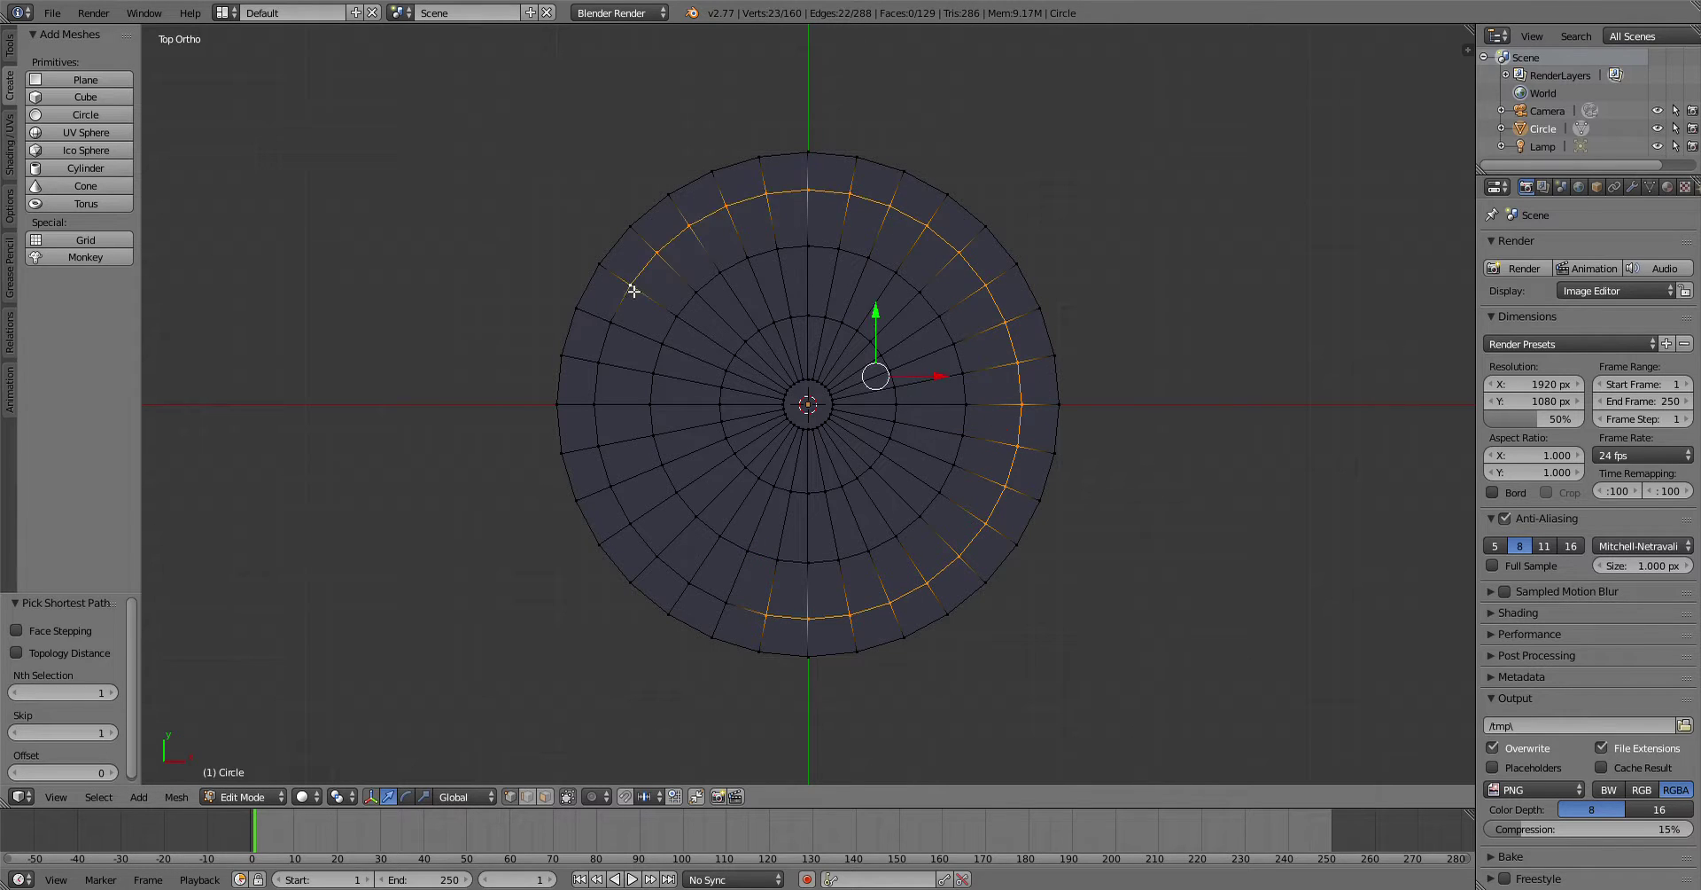
right_click(630, 525, "ctrl")
right_click(726, 602, "ctrl")
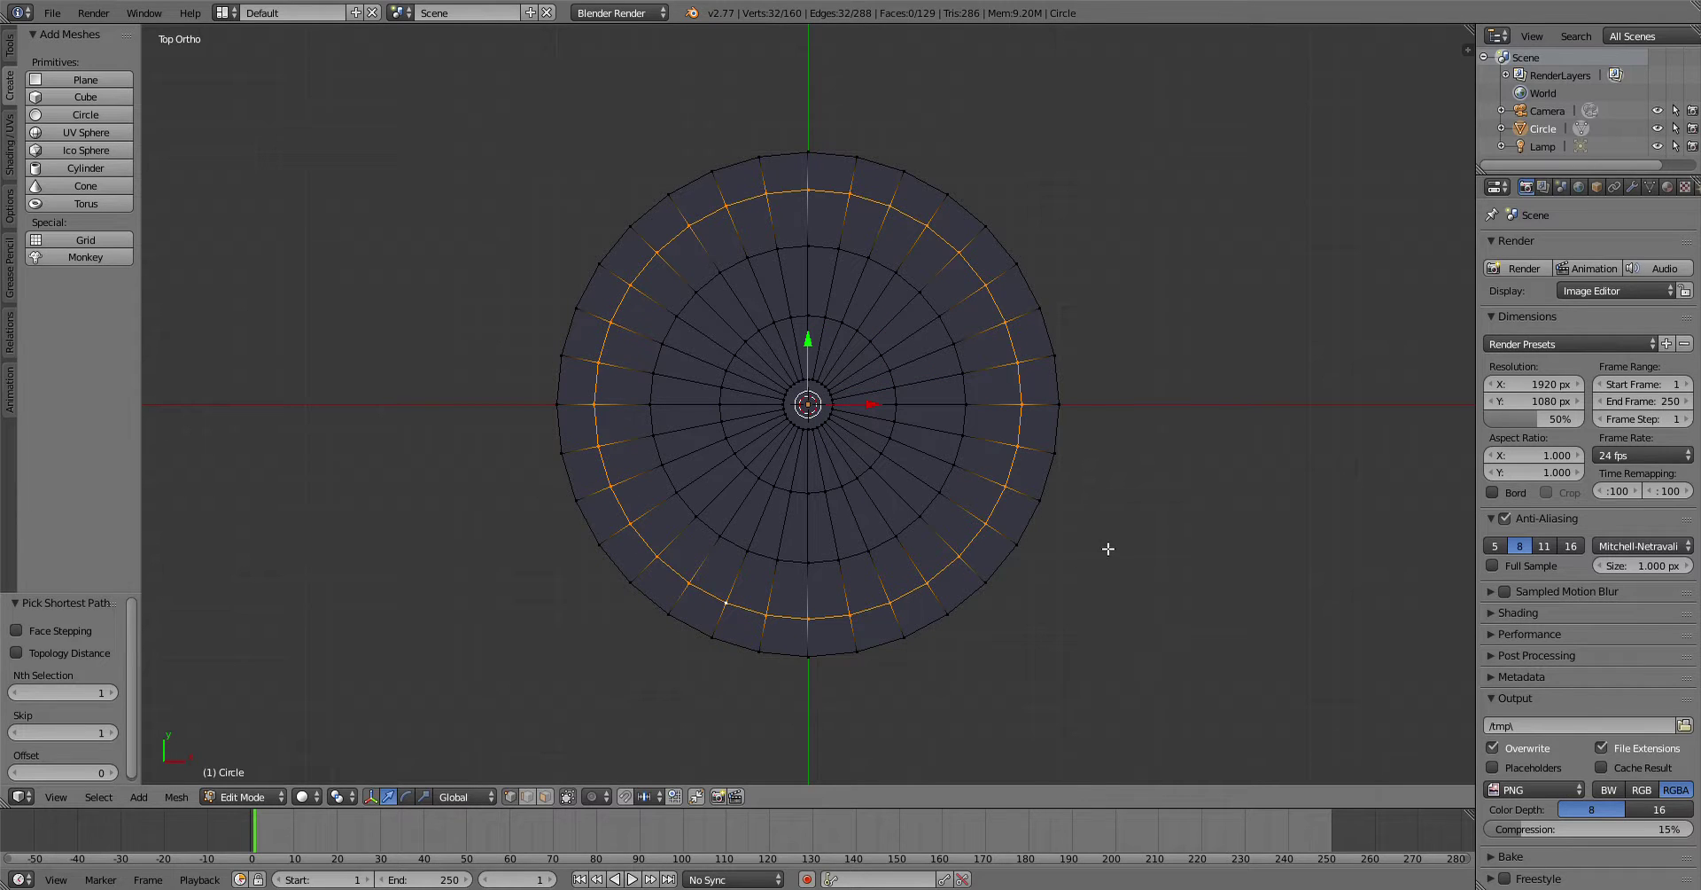
key("KP_1")
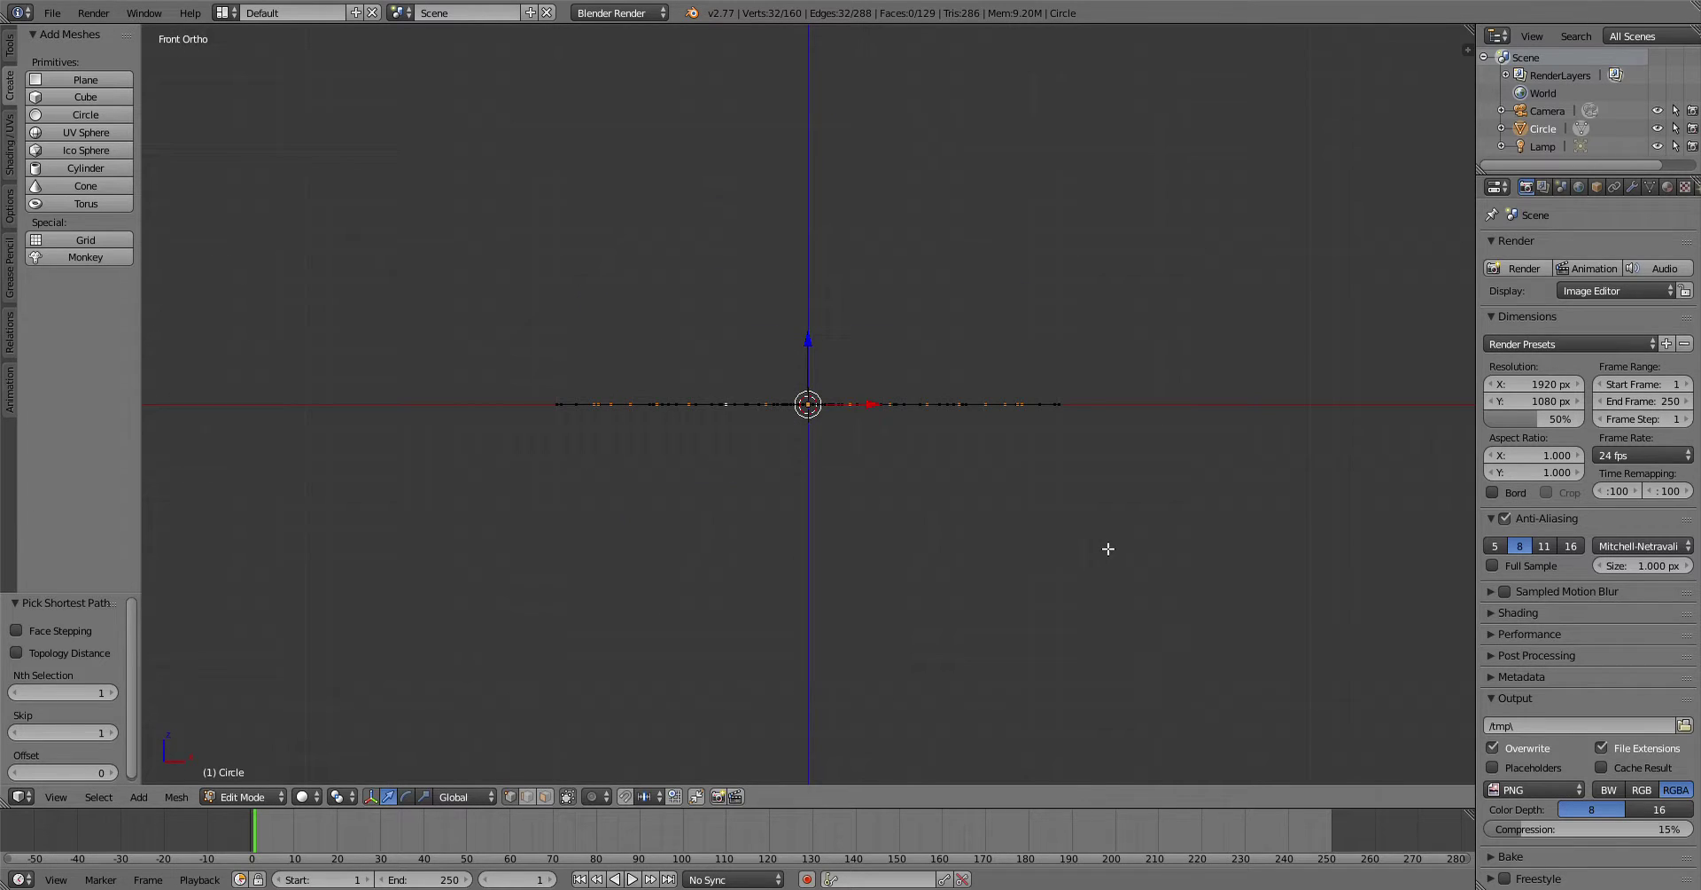
key("e")
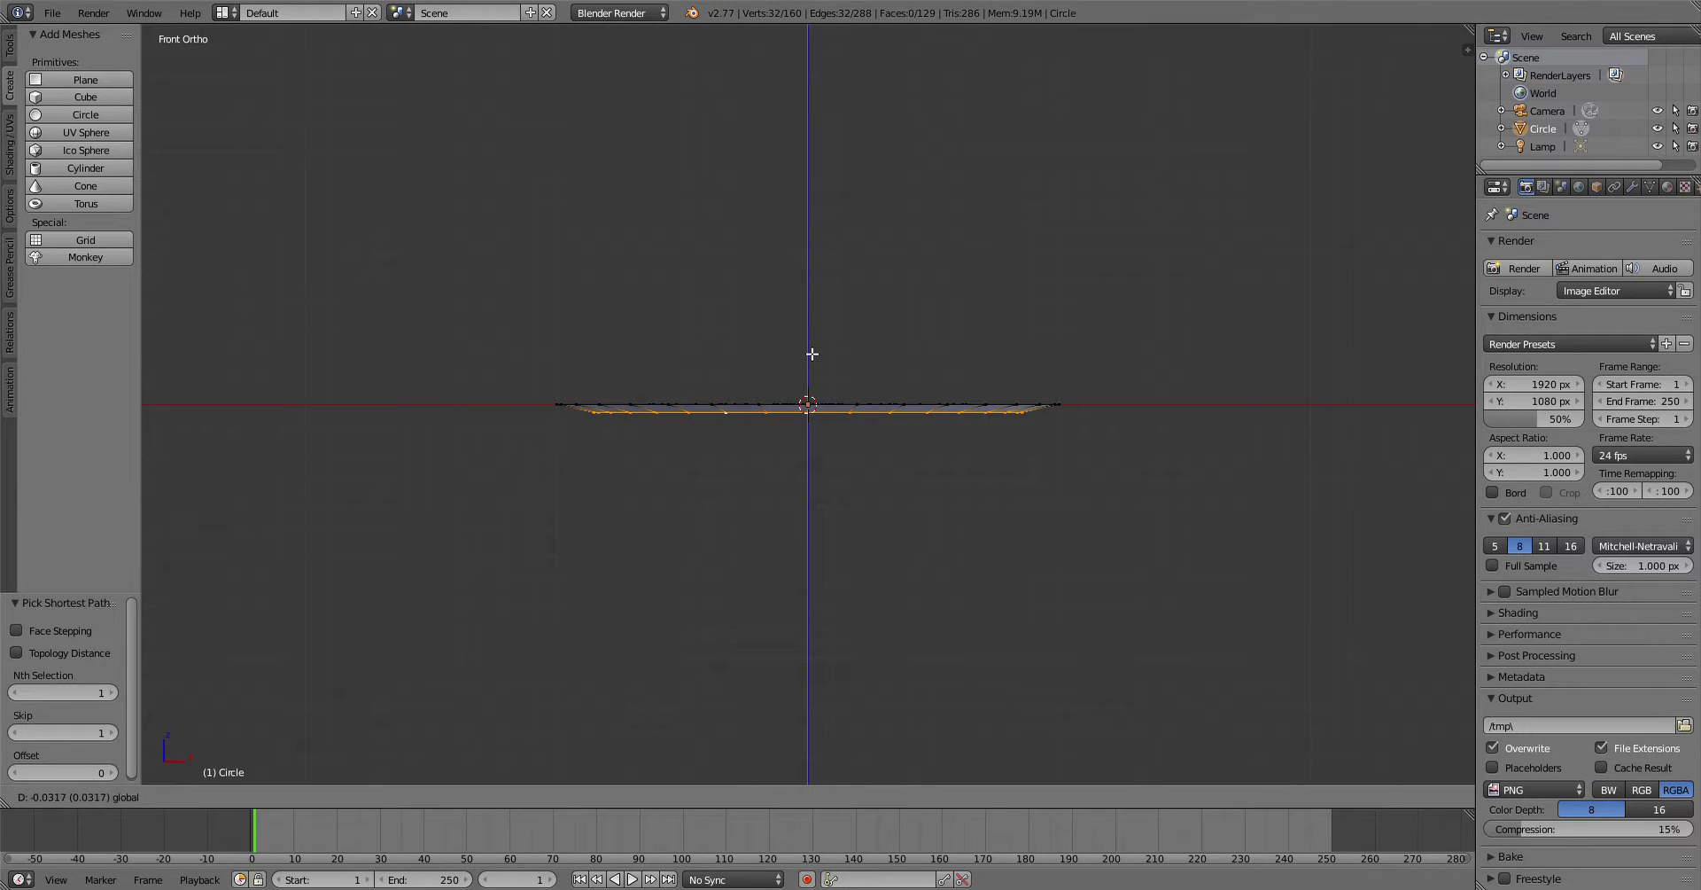
left_click(812, 354)
Step: Select the entire third vertex ring from the disc's outer edge and lower it about 0.071 along Z
key("KP_7")
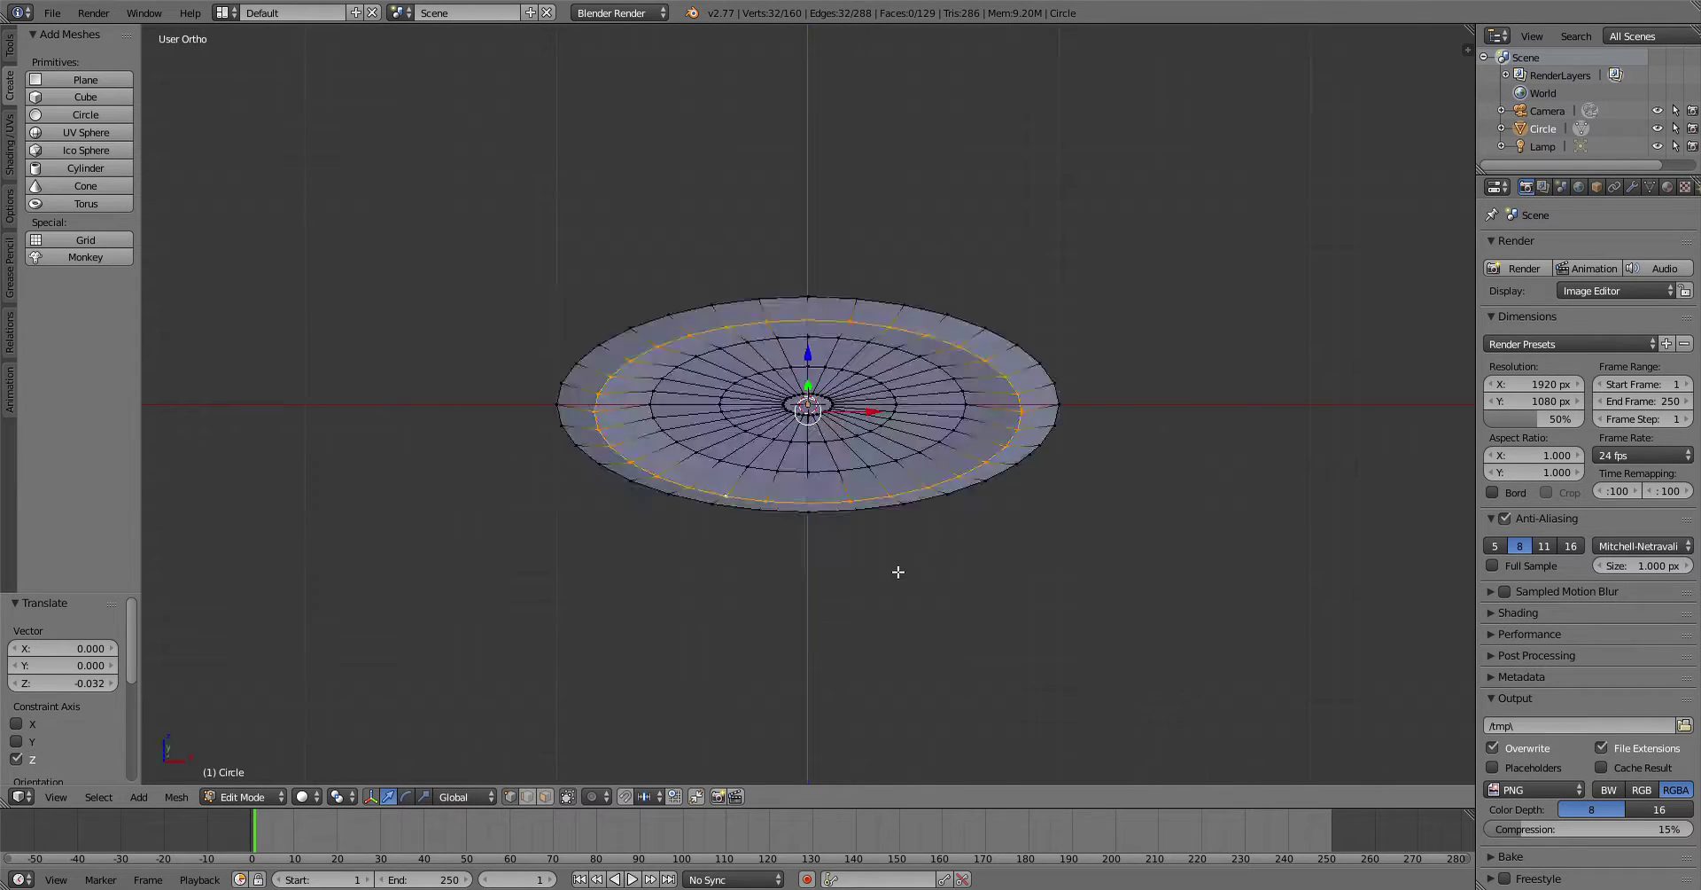
right_click(822, 566)
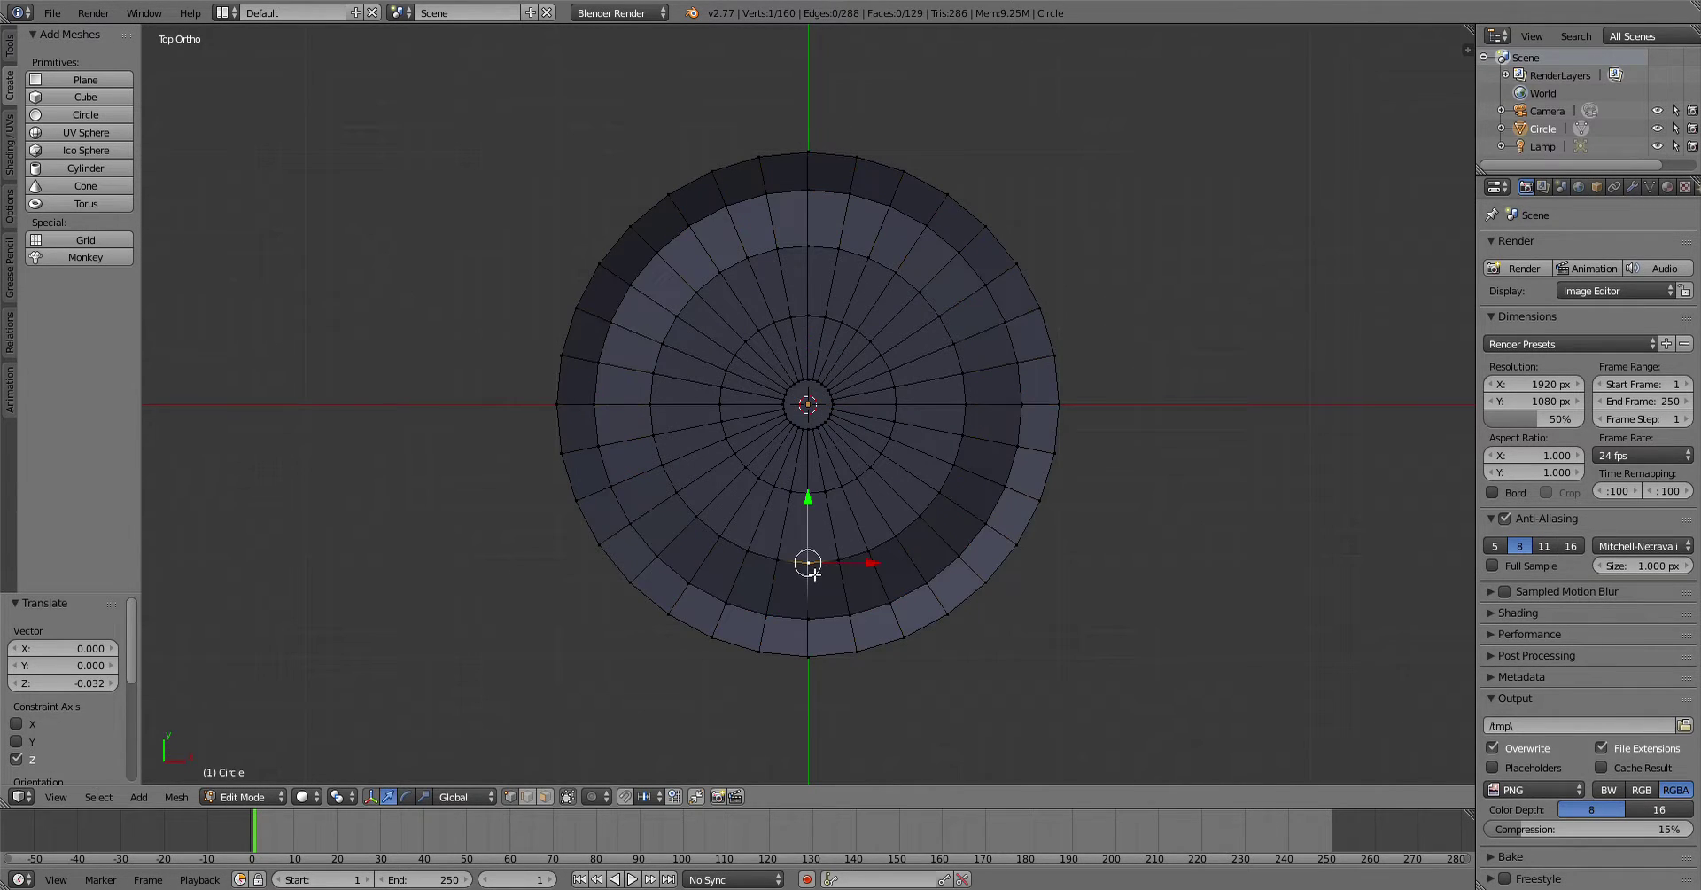
right_click(967, 464, "ctrl")
right_click(808, 247, "ctrl")
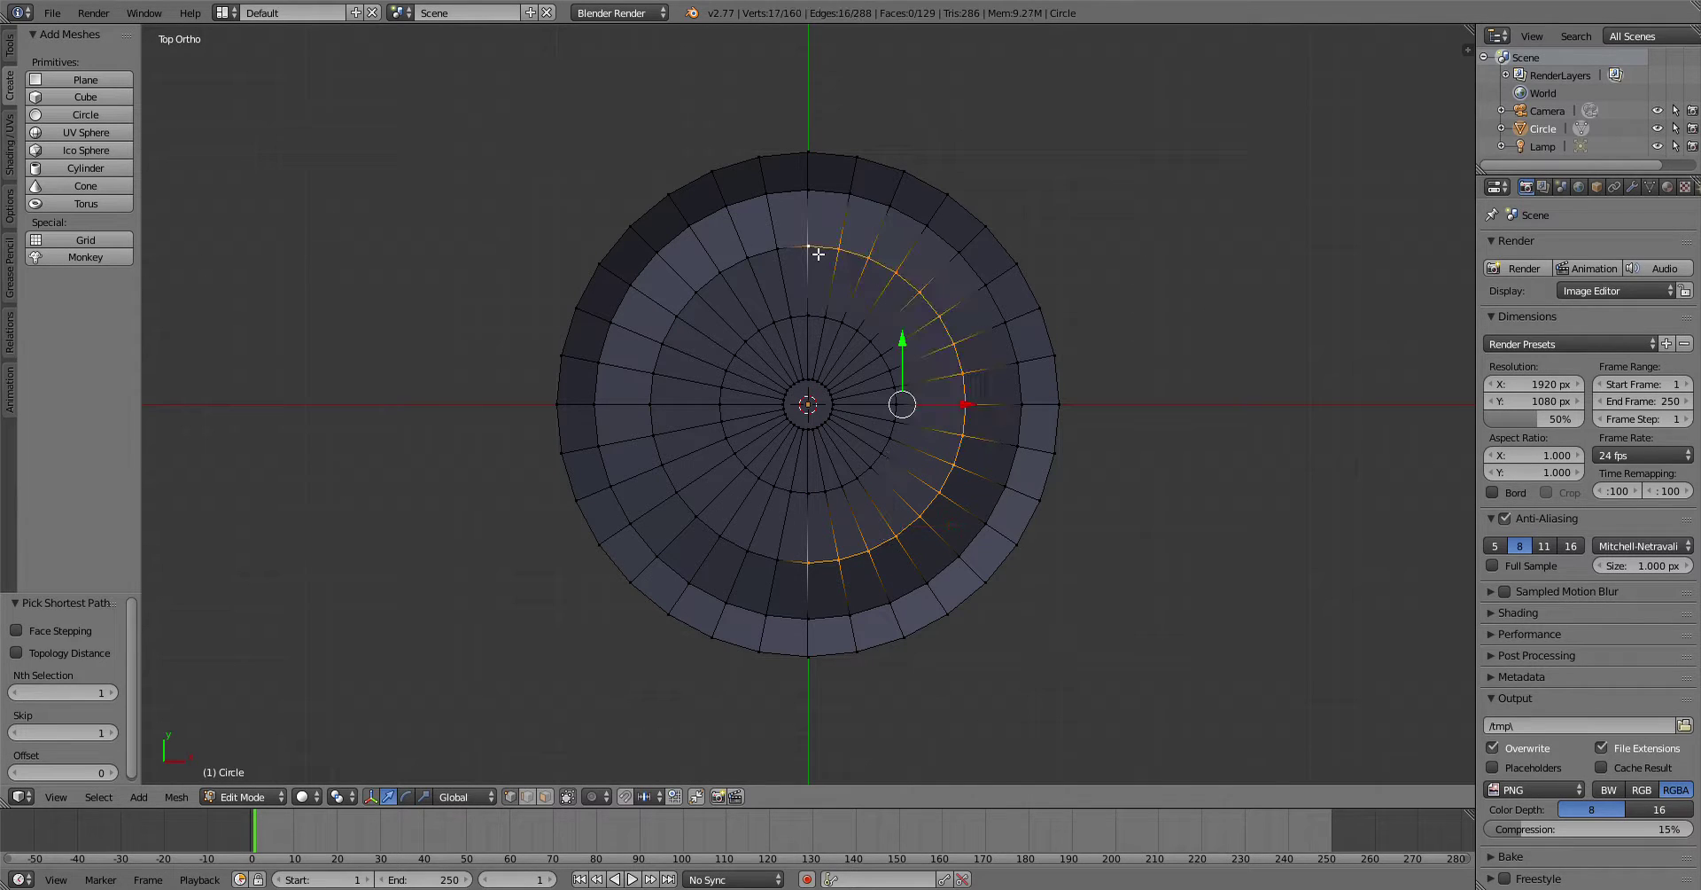
right_click(655, 406, "ctrl")
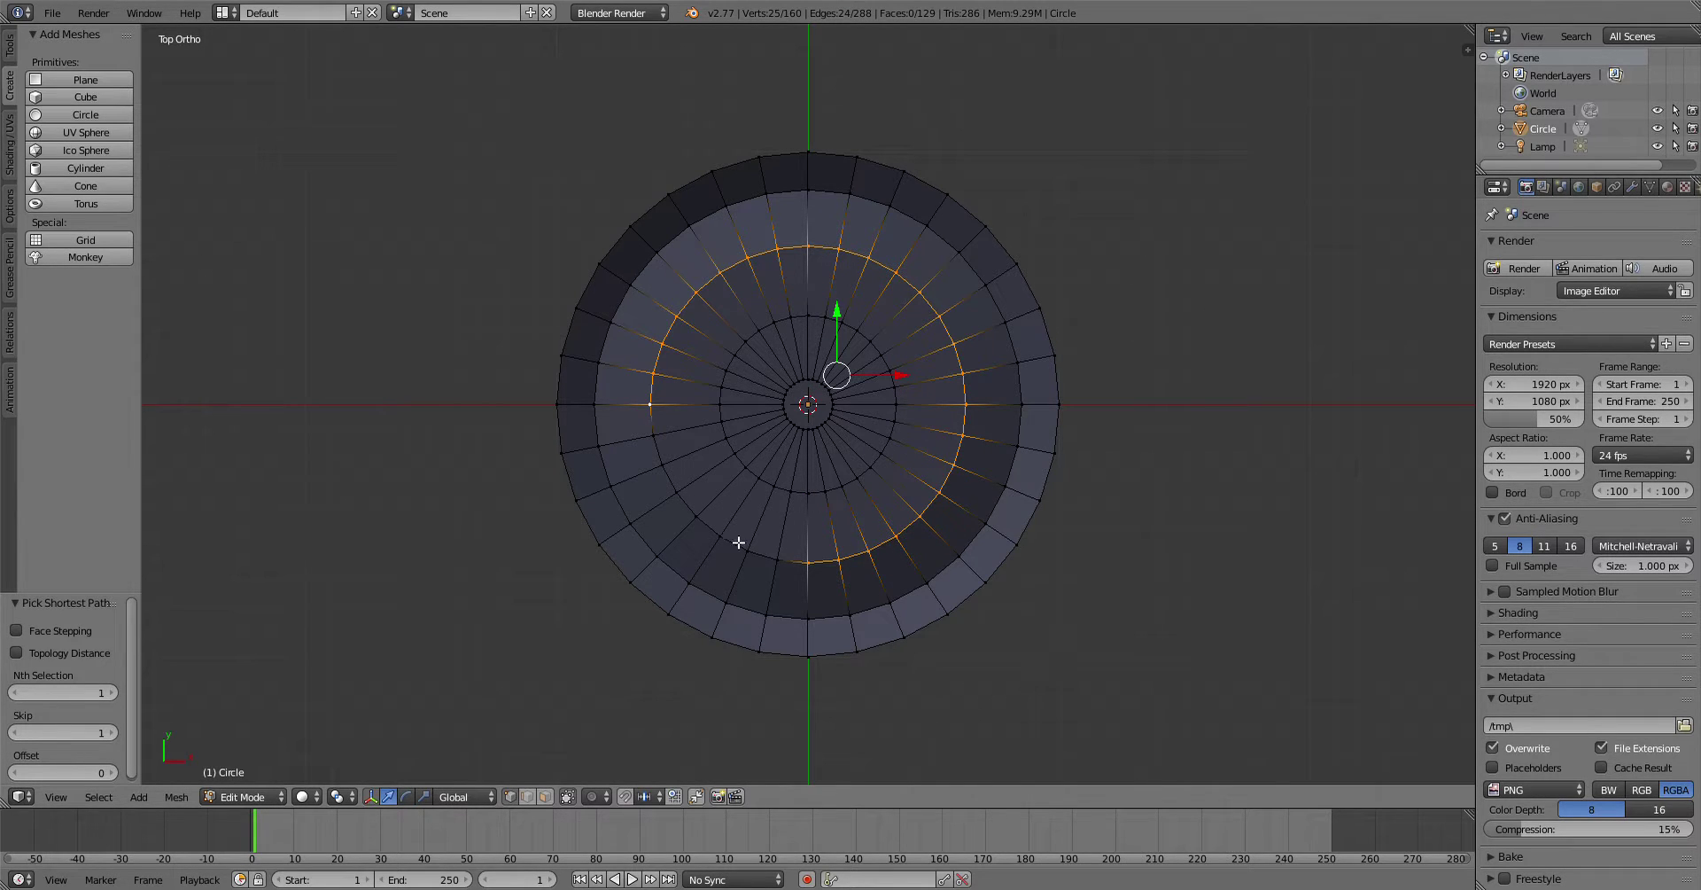
right_click(785, 564, "ctrl")
key("KP_1")
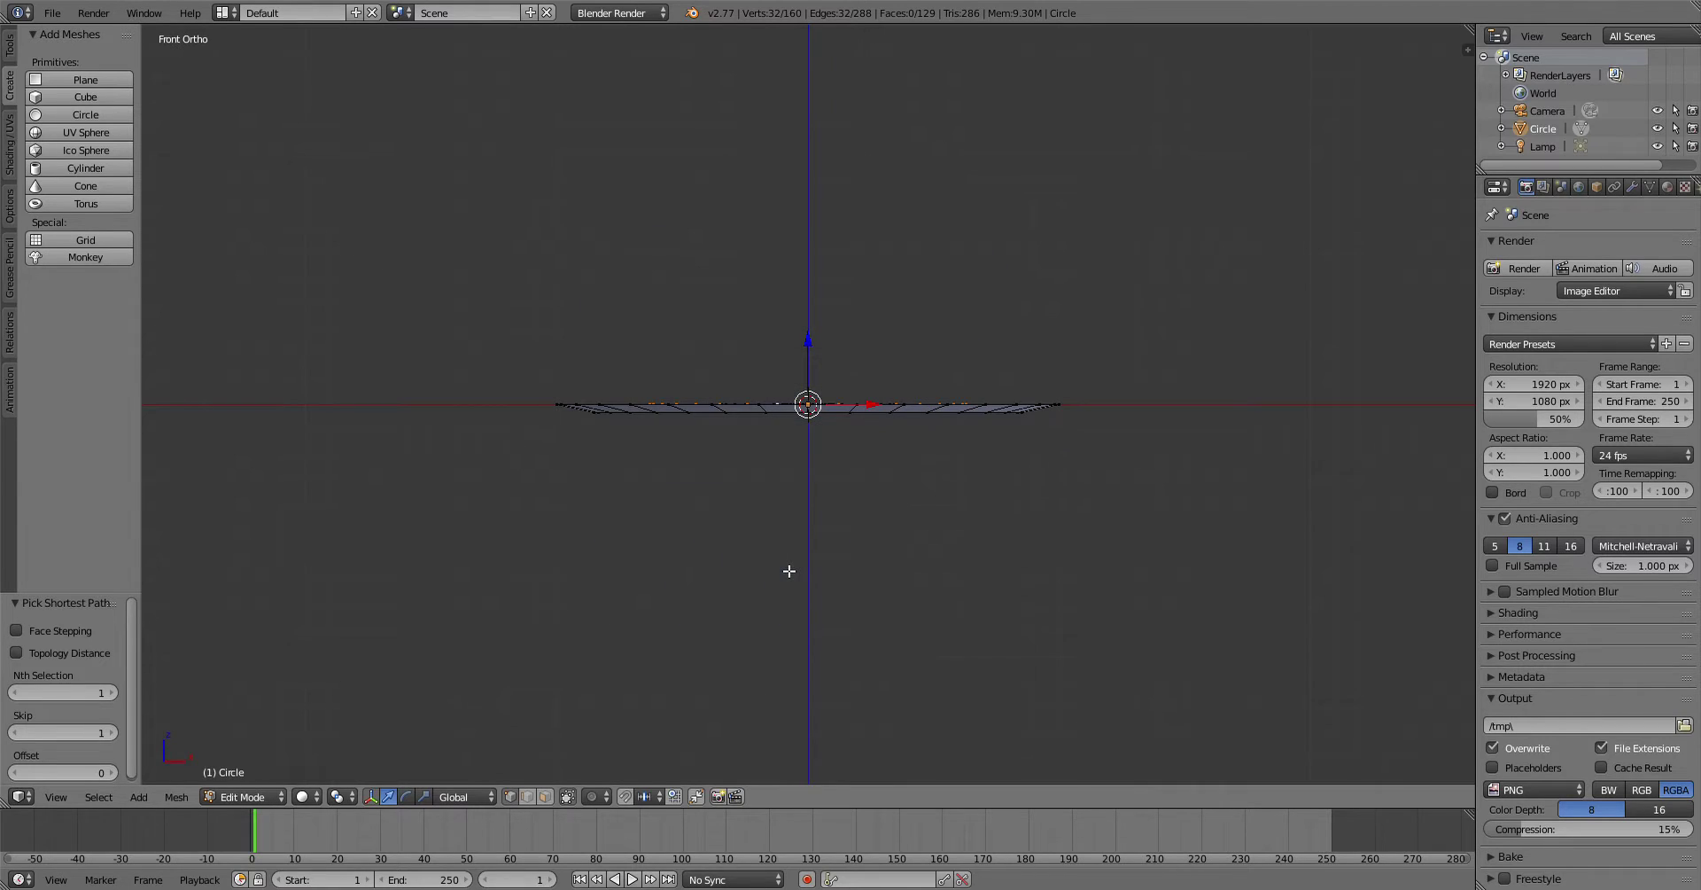
left_click_drag(815, 342, 816, 360)
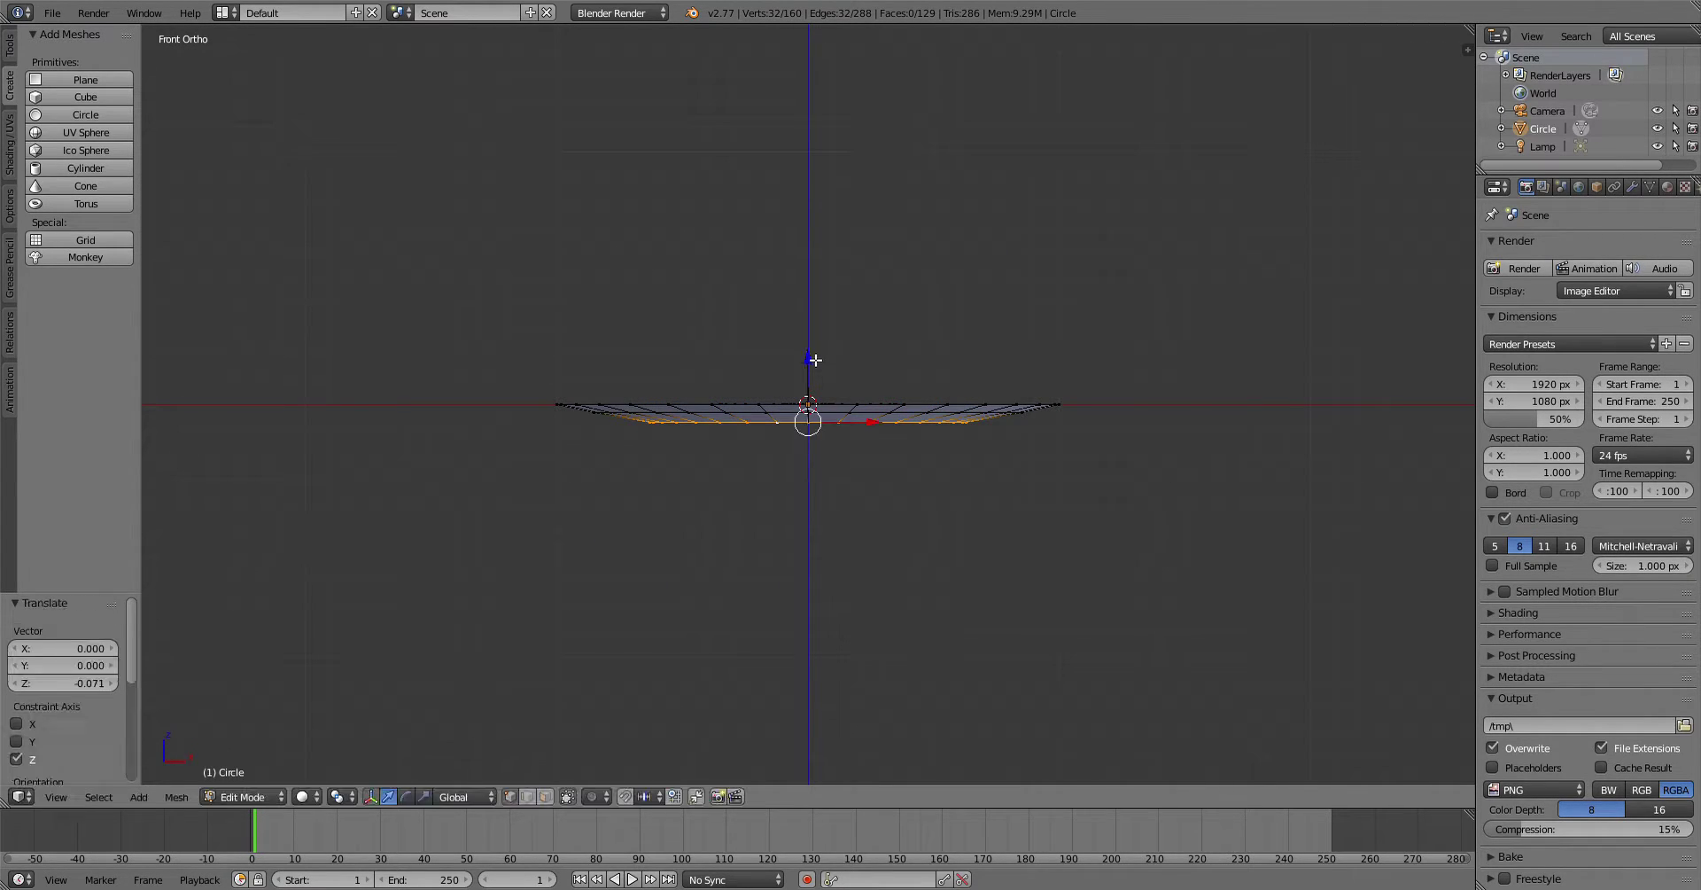
Step: Select the entire fourth vertex ring from the disc's outer edge, just outside the innermost ring
key("KP_7")
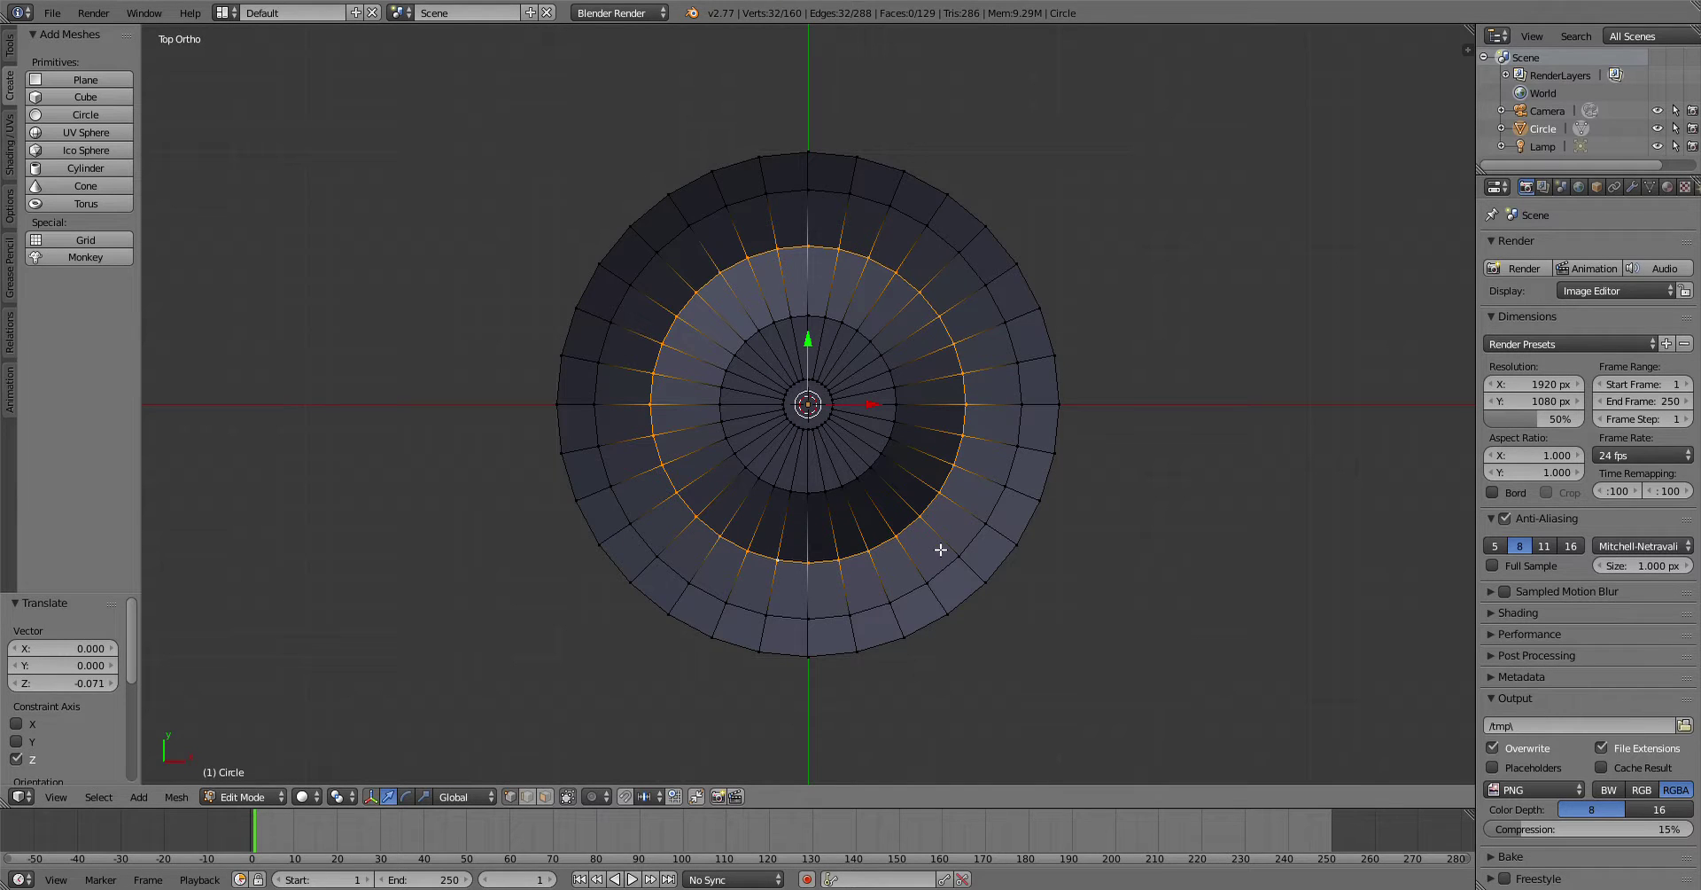
right_click(773, 488)
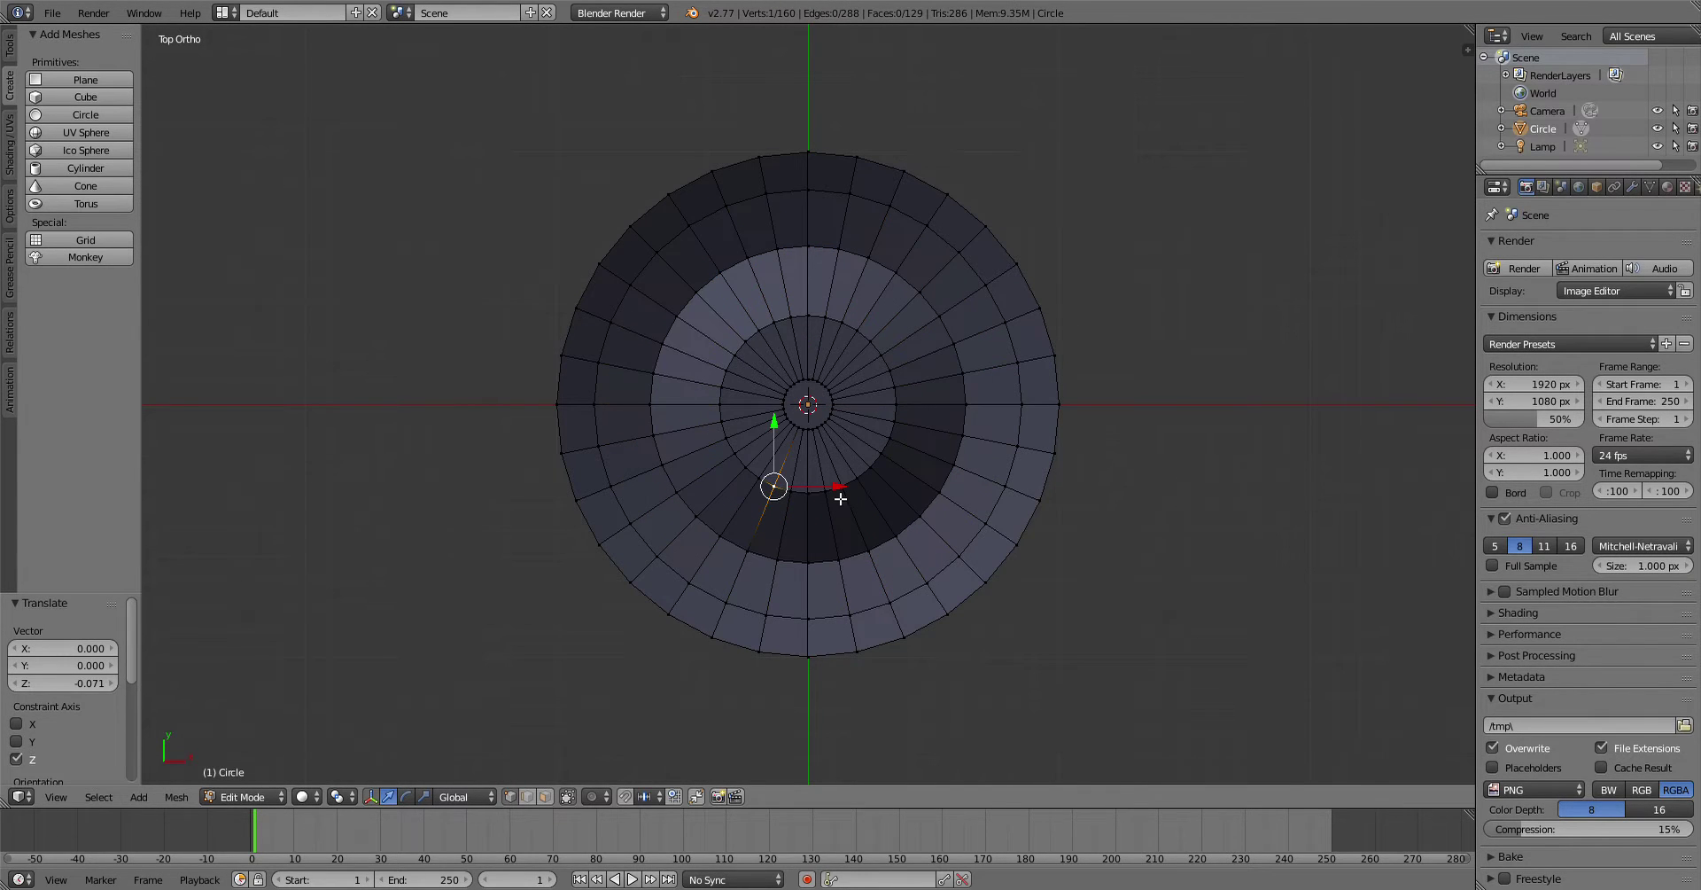
right_click(891, 369, "ctrl")
right_click(792, 496)
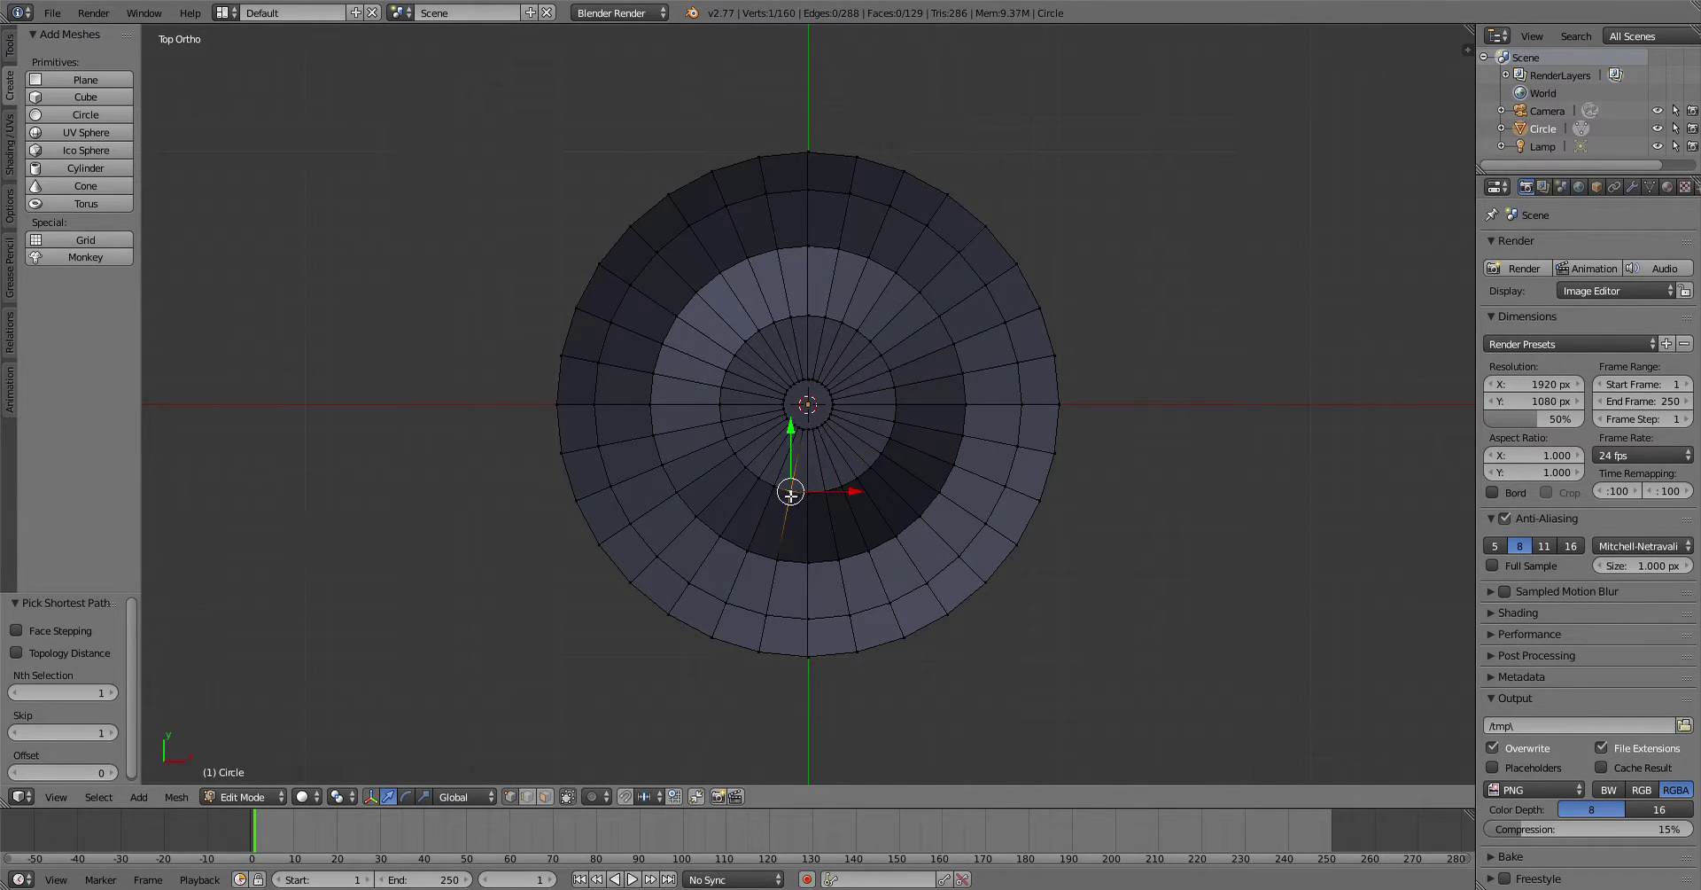
right_click(781, 495)
right_click(880, 477, "ctrl")
right_click(897, 370, "ctrl")
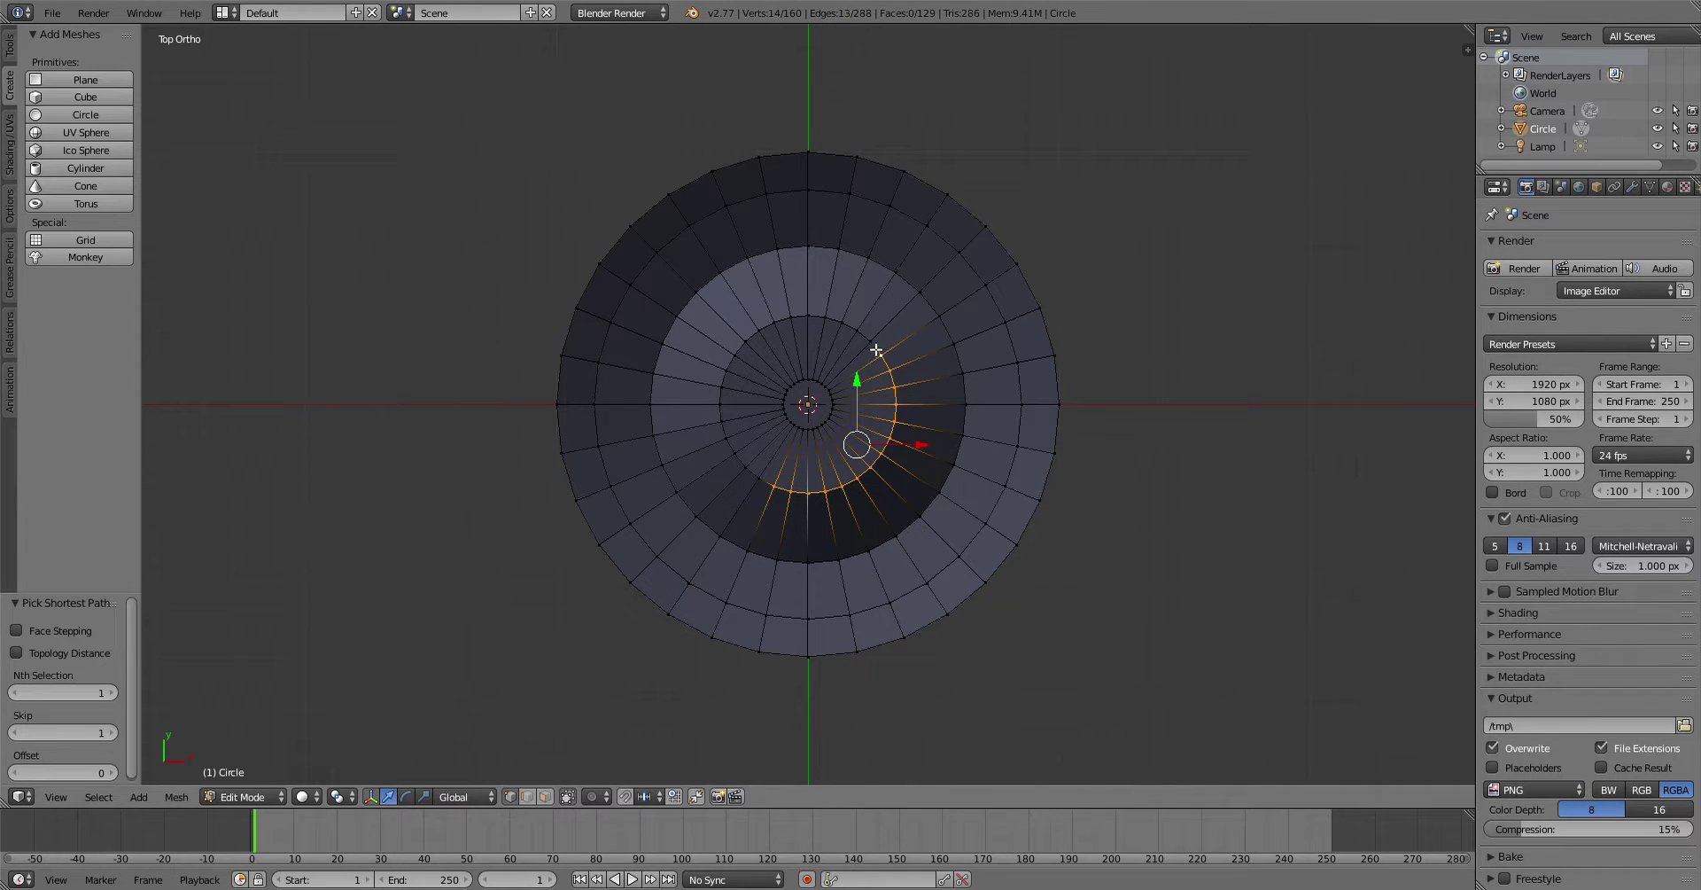
right_click(787, 322, "ctrl")
right_click(726, 425, "ctrl")
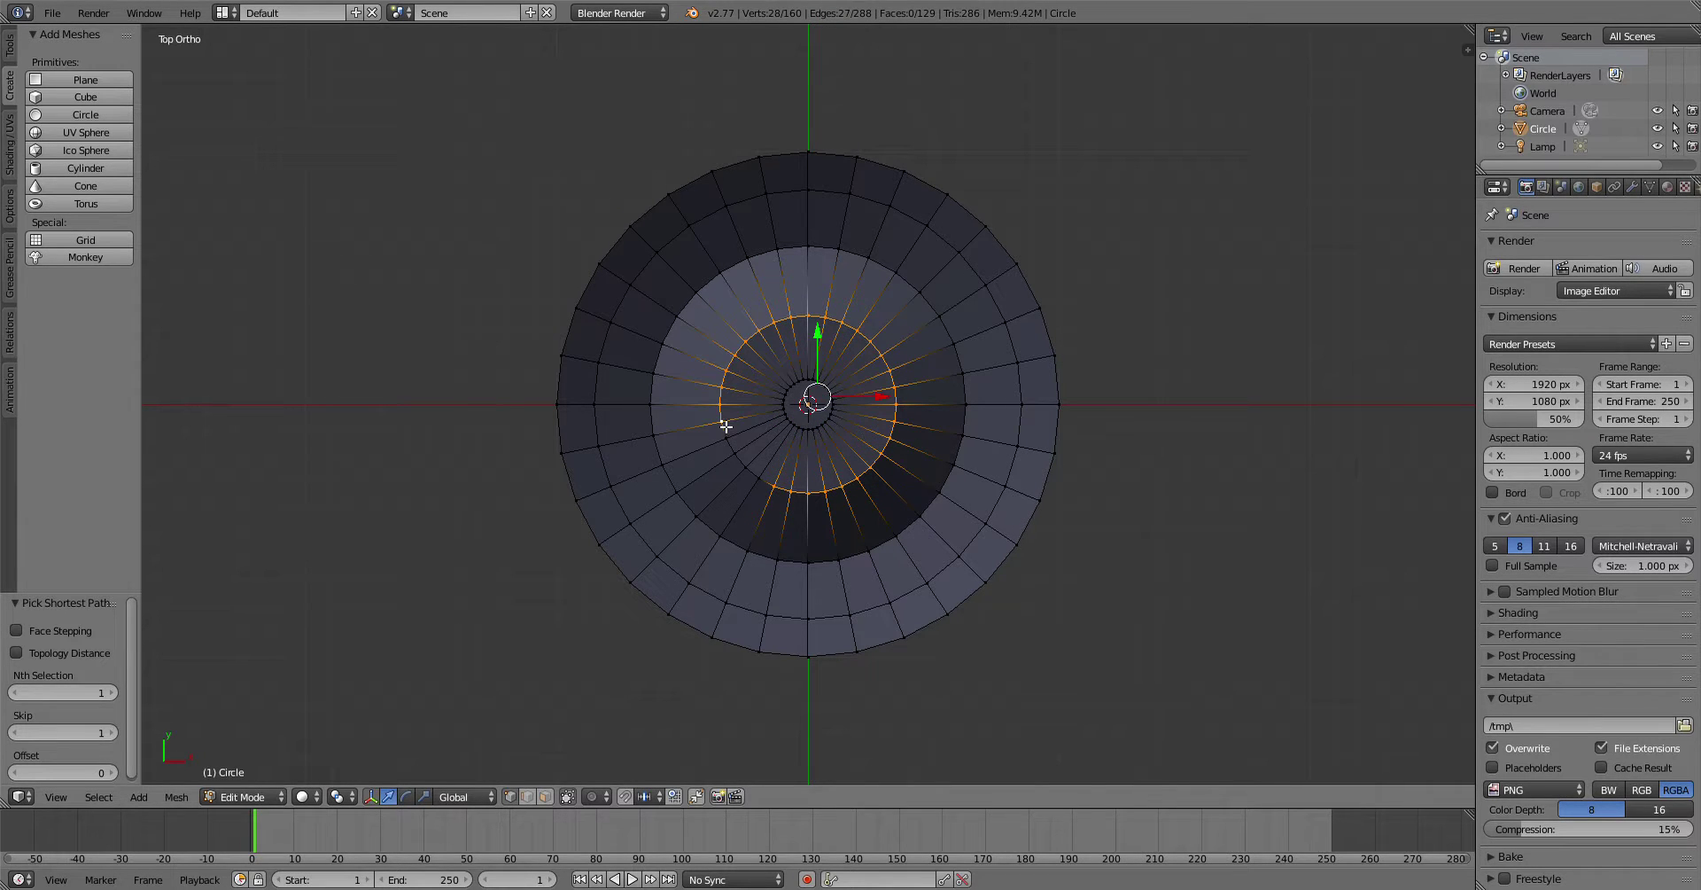
right_click(761, 481, "ctrl")
Step: Try to lower the selected fourth ring about 0.088 along Z
key("KP_1")
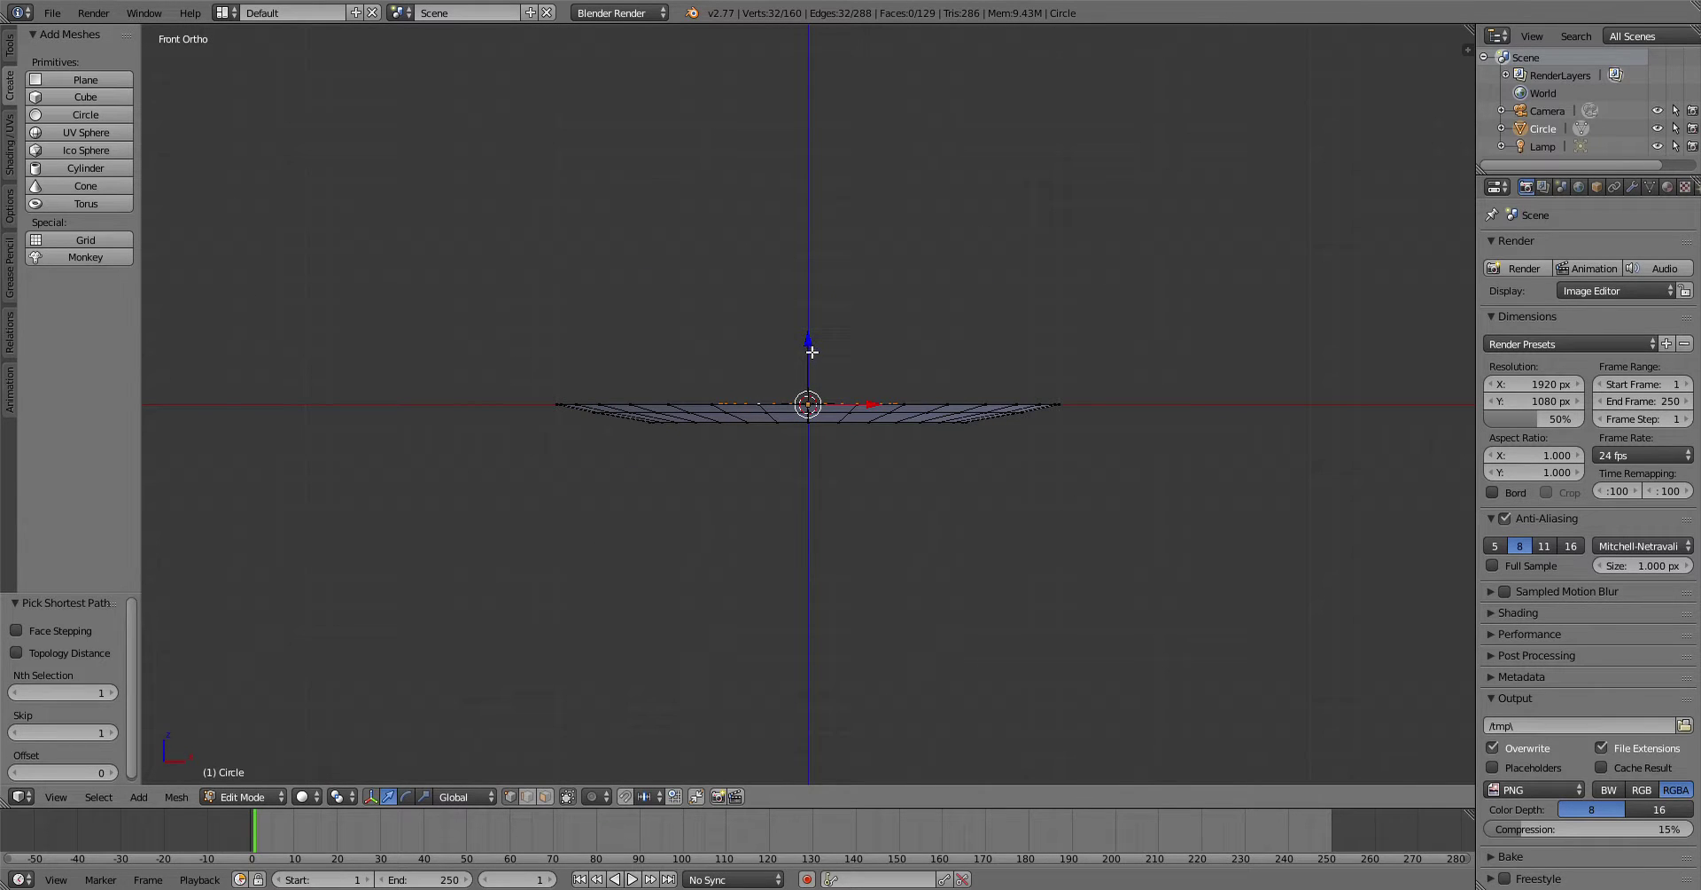
key("g")
key("z")
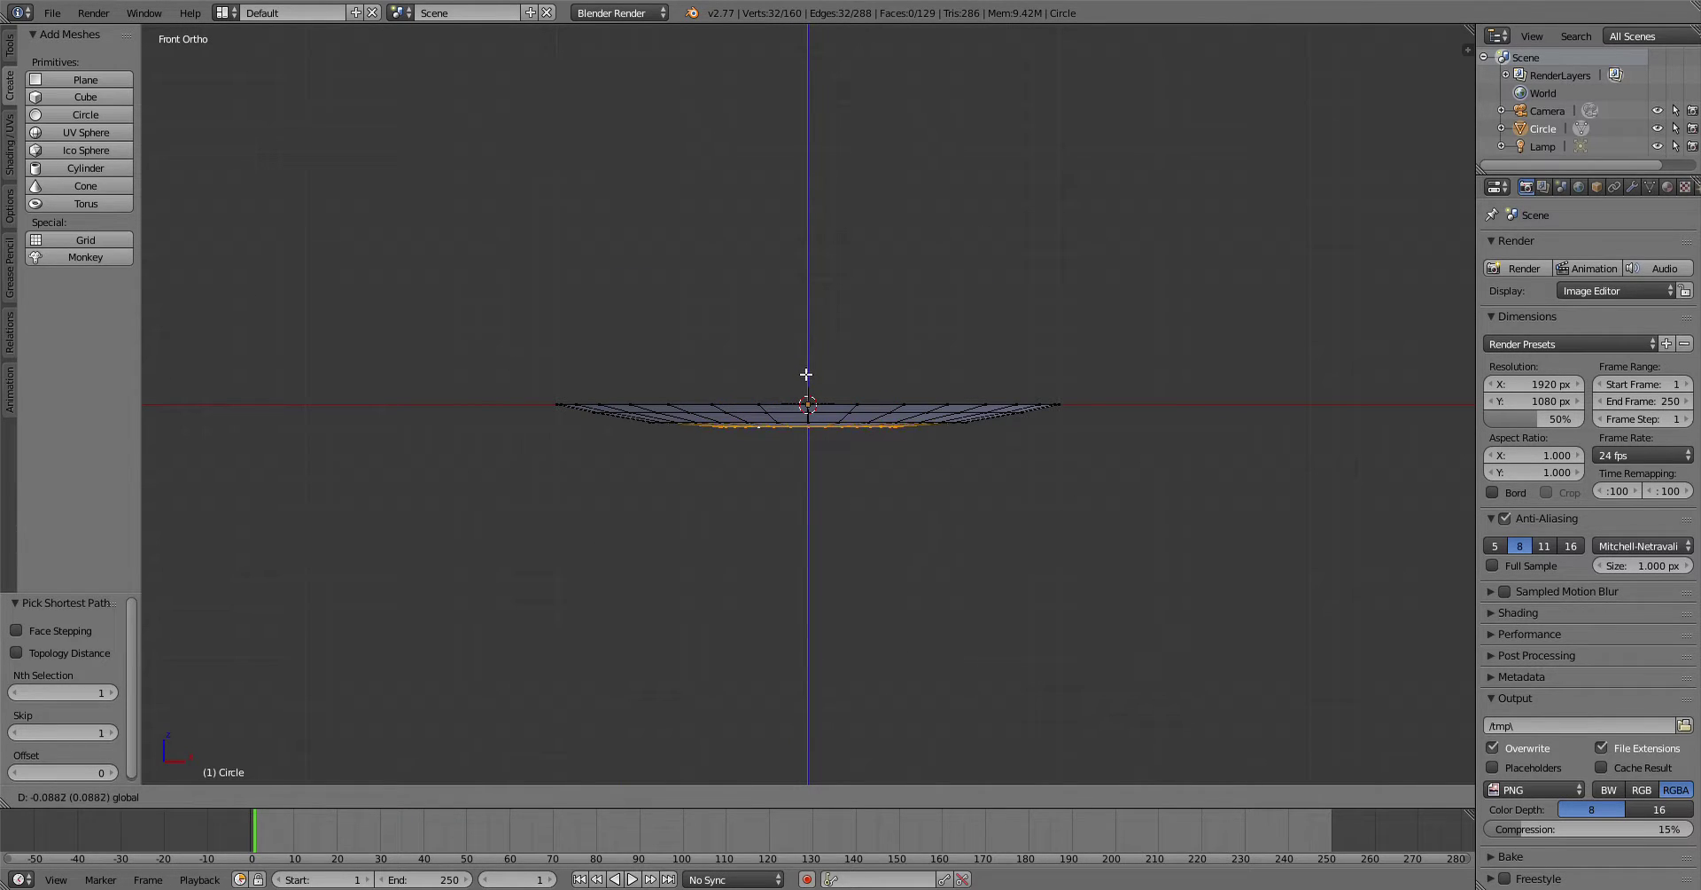
left_click(806, 375)
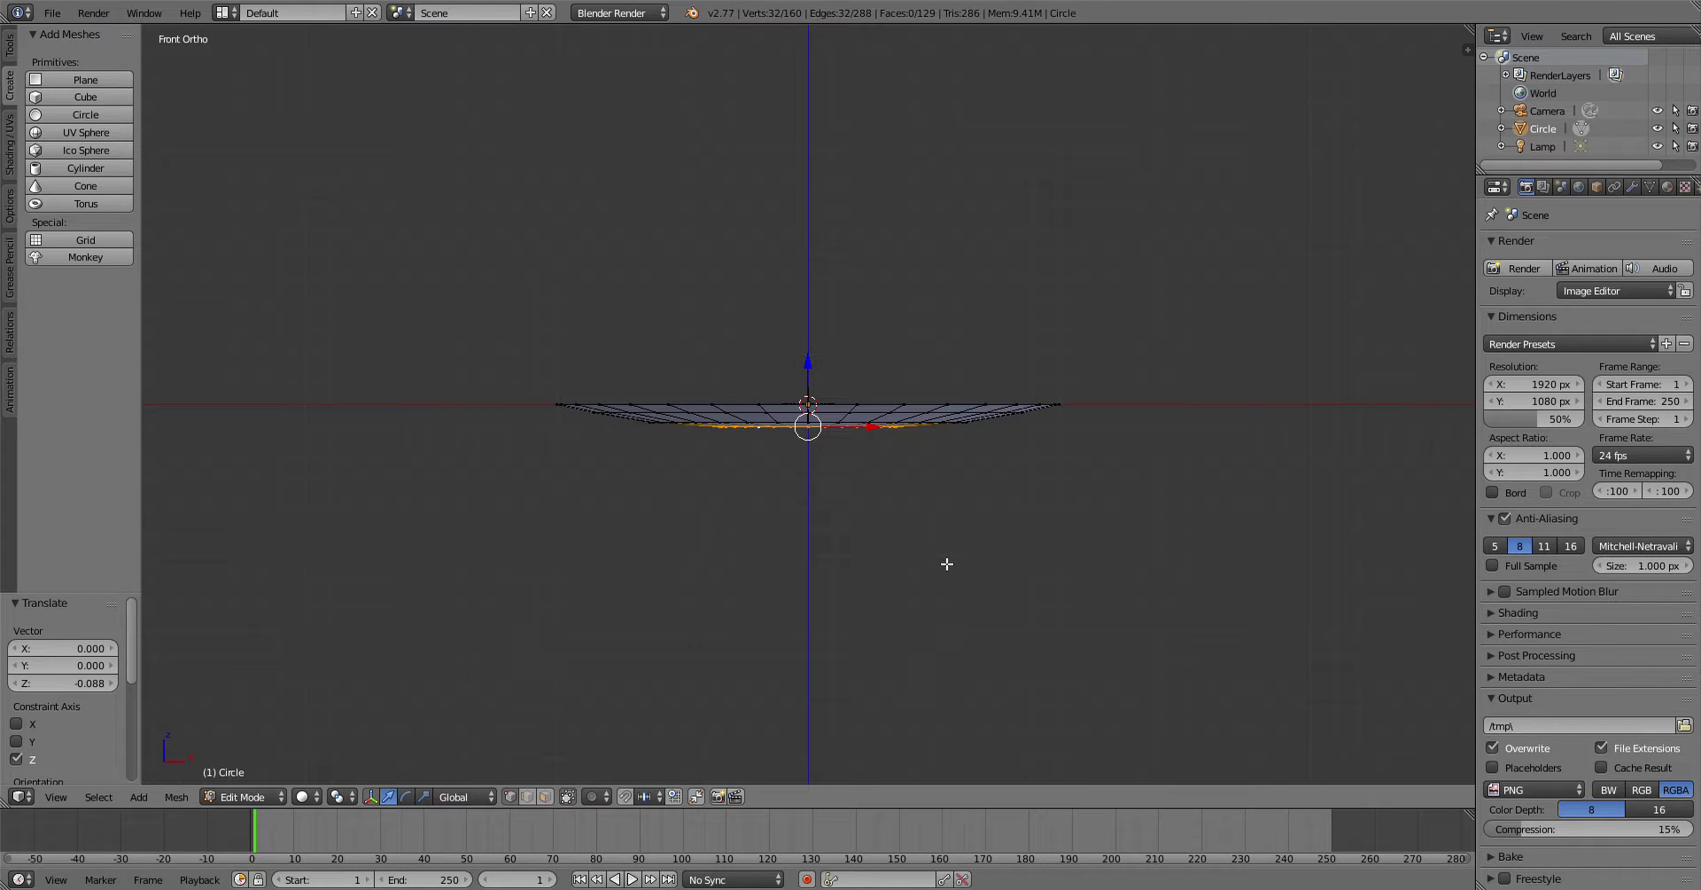
Step: Add the innermost ring to the selection, lower both inner rings together along Z to just below the third ring, and clear the selection
middle_click_drag(922, 551, 815, 461)
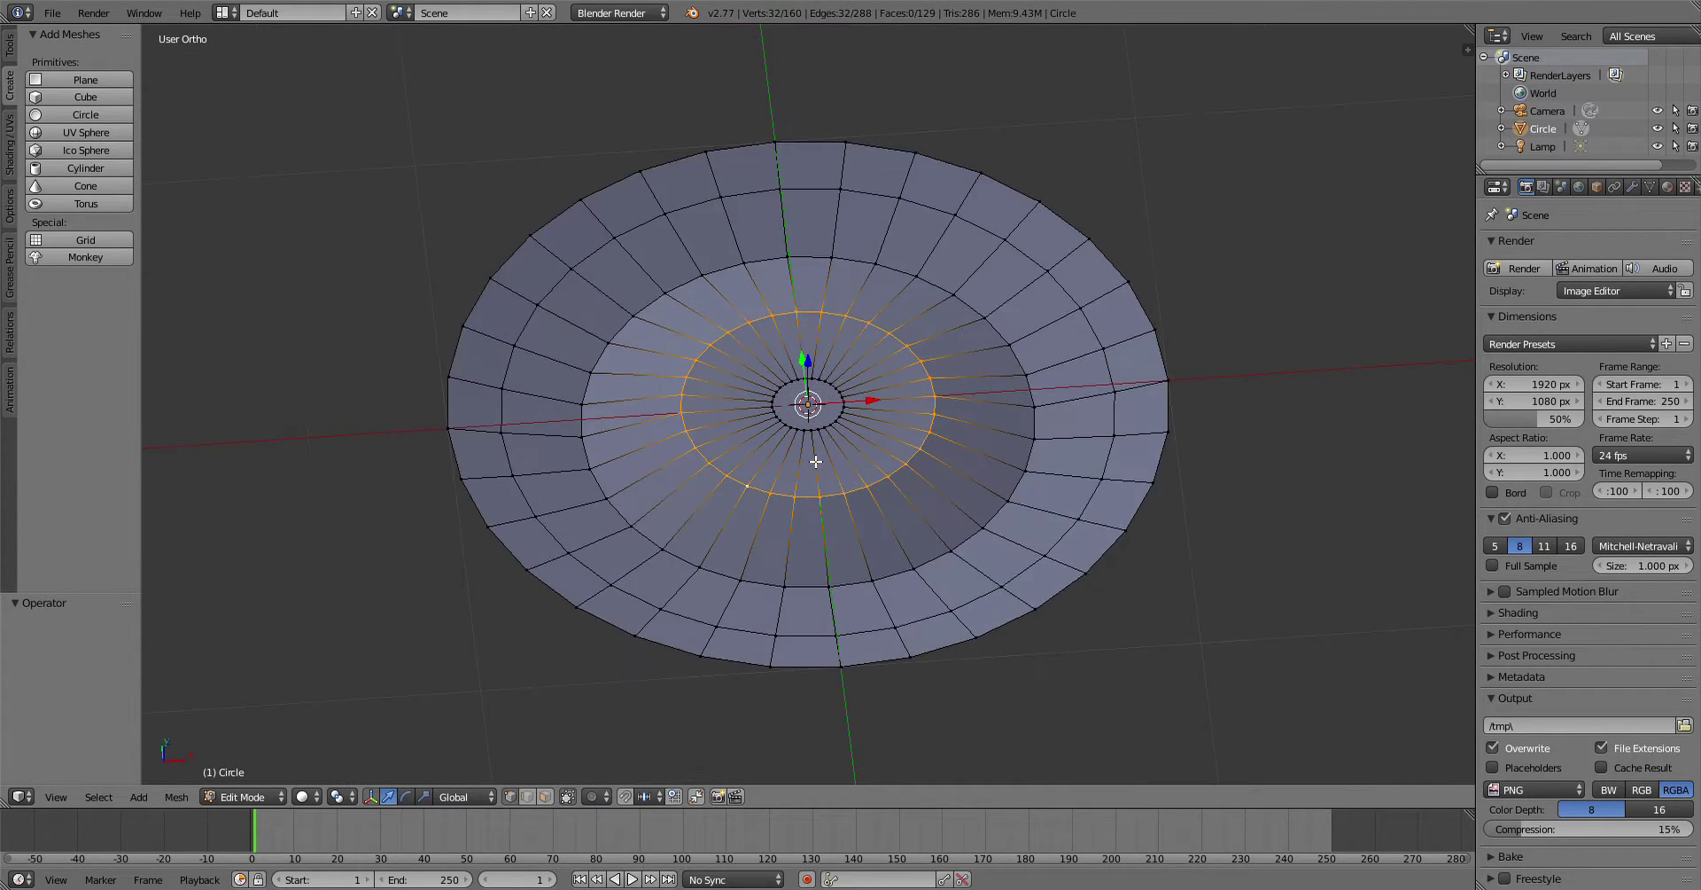
scroll(815, 460, "up", 5)
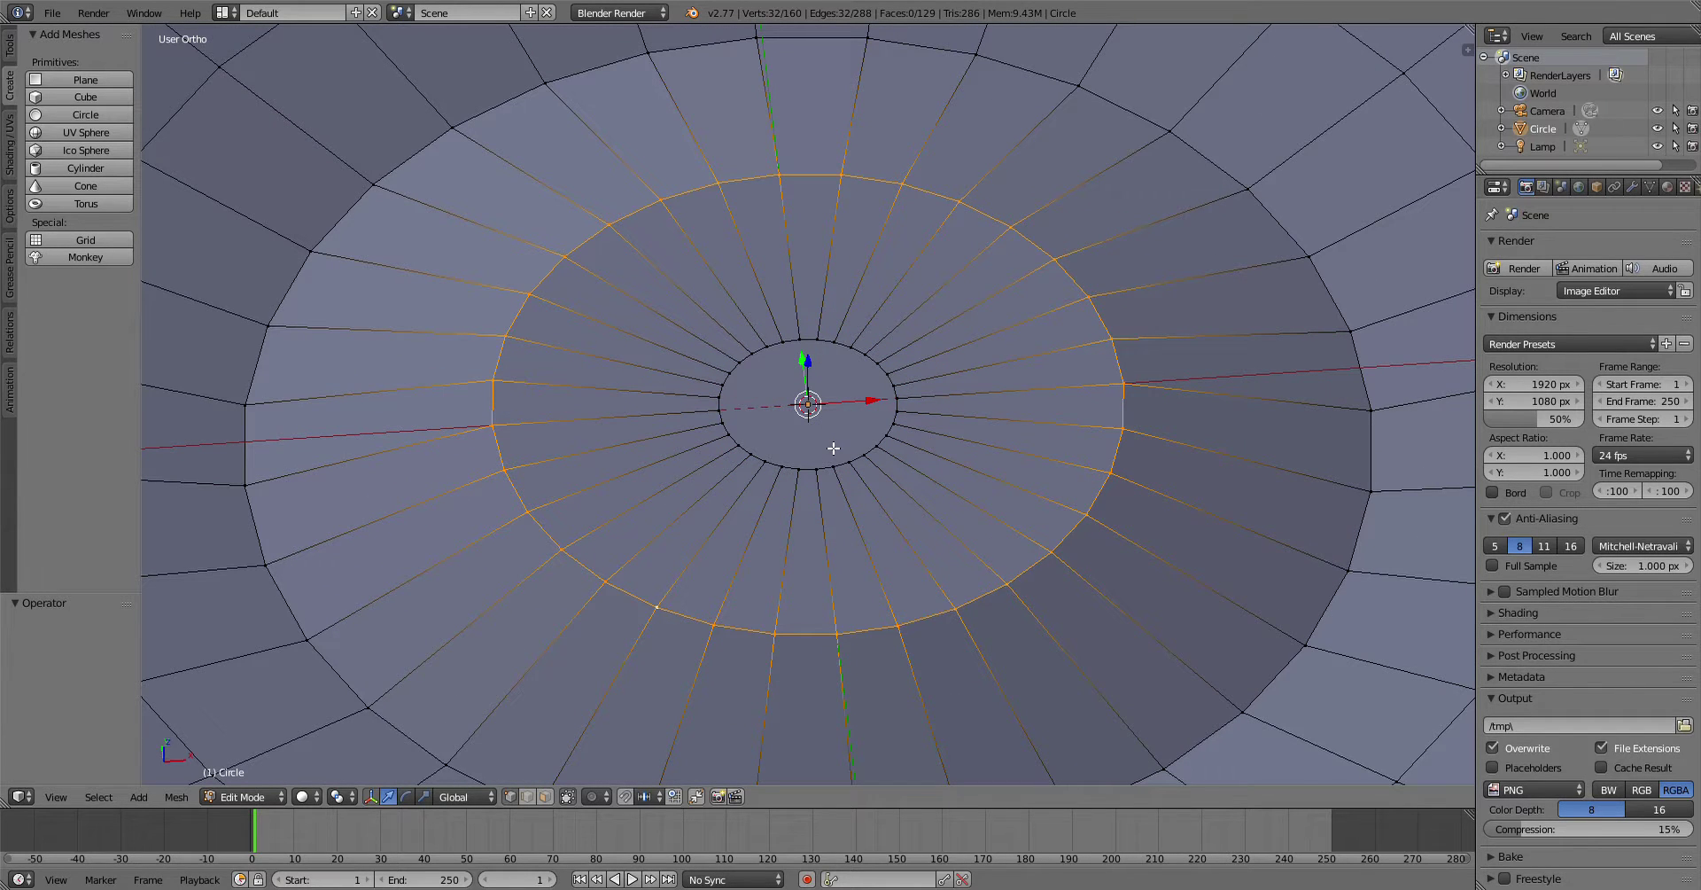
key("c")
mouse_move(776, 470)
left_mouse_down()
mouse_move(816, 475)
mouse_move(912, 425)
mouse_move(897, 368)
mouse_move(801, 319)
mouse_move(748, 342)
mouse_move(748, 425)
mouse_move(829, 460)
left_mouse_up()
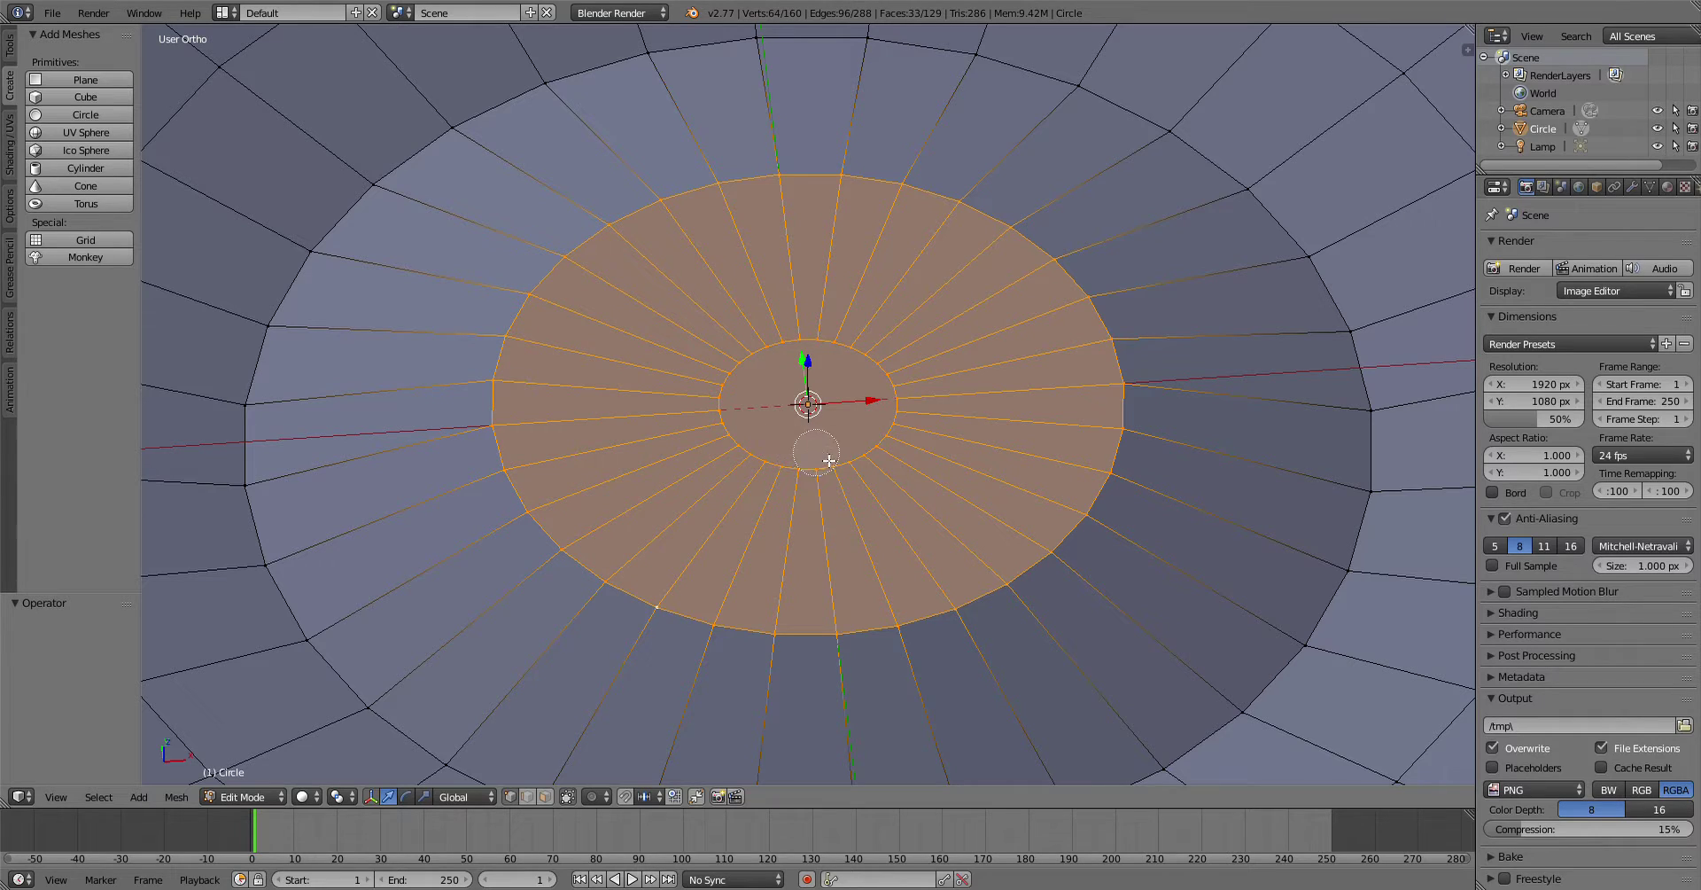
right_click(919, 467)
key("KP_1")
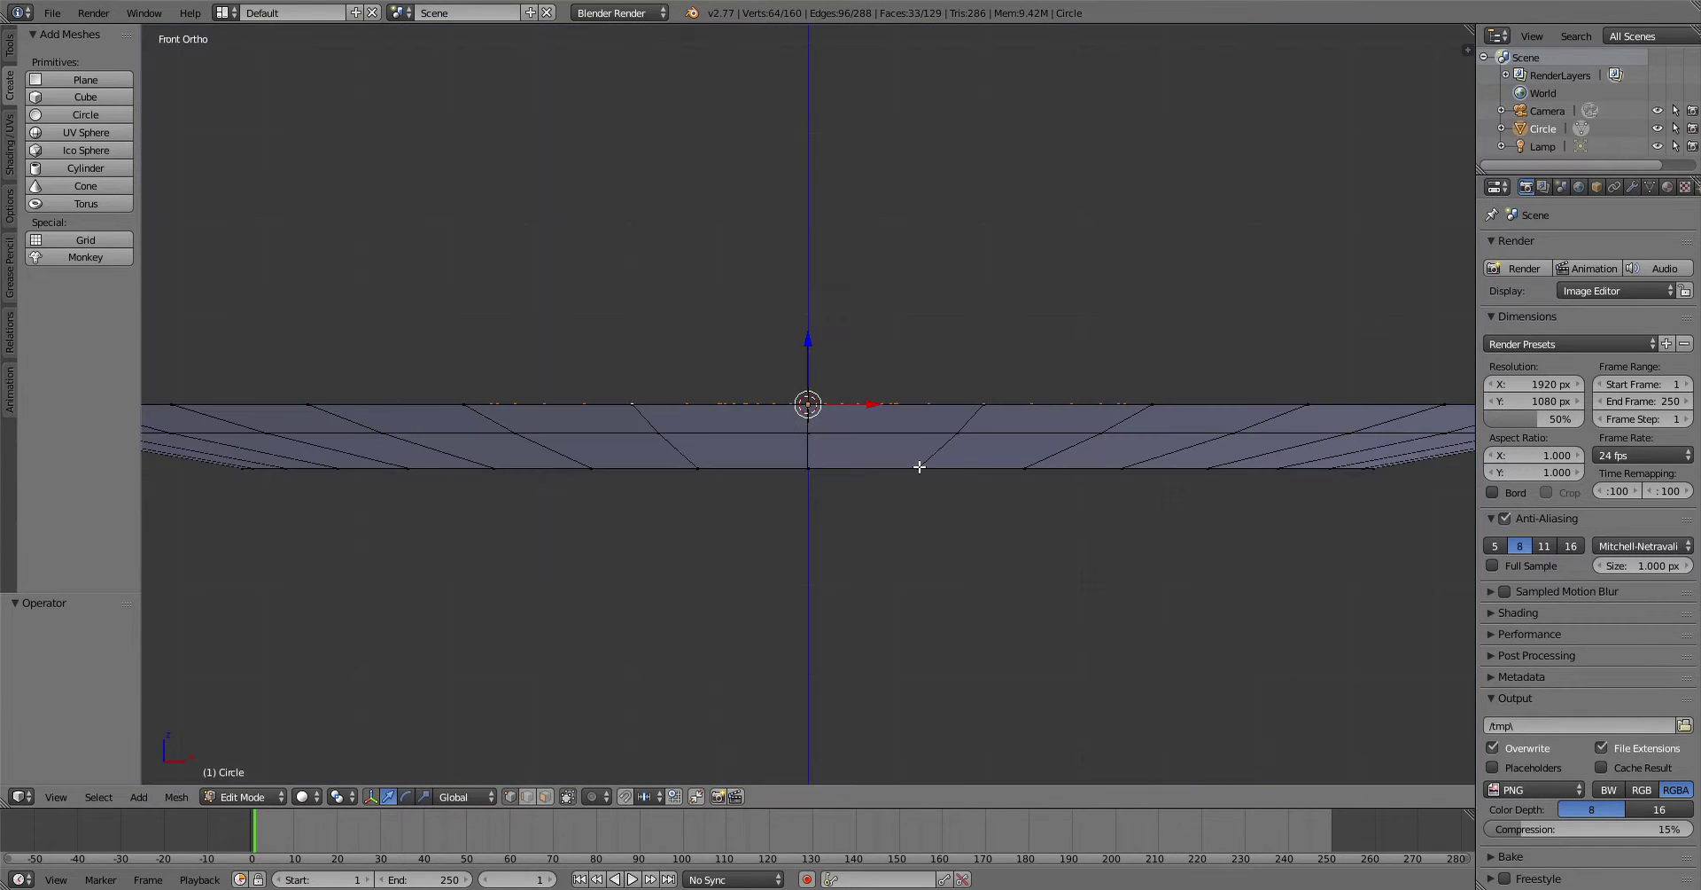
key("g")
key("z")
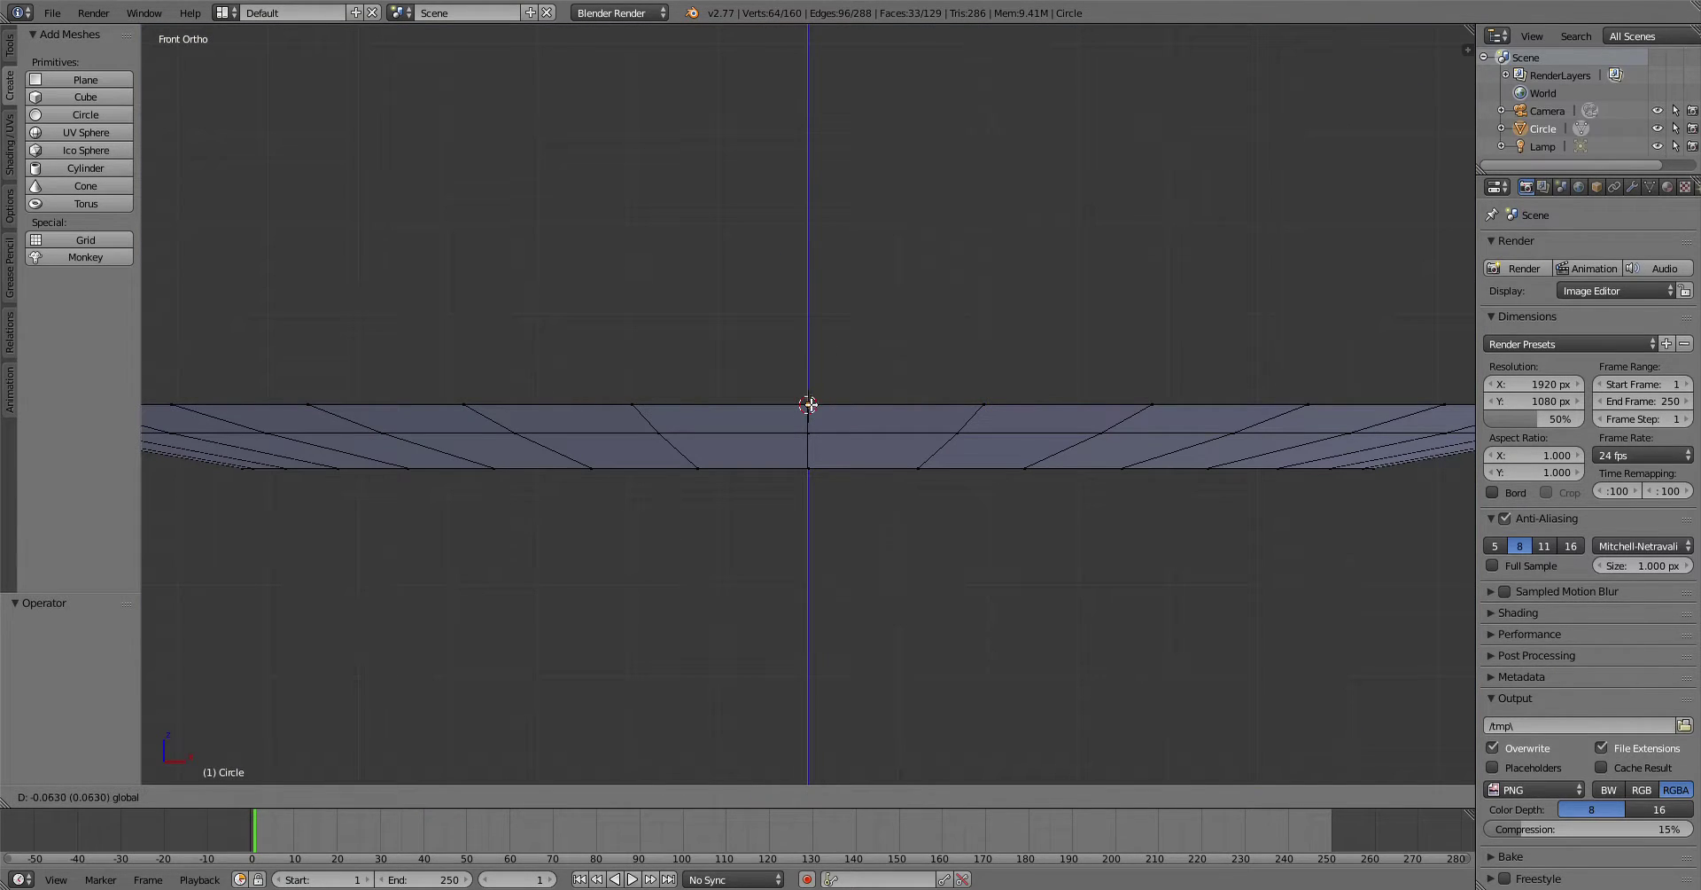
left_click(815, 419)
key("a")
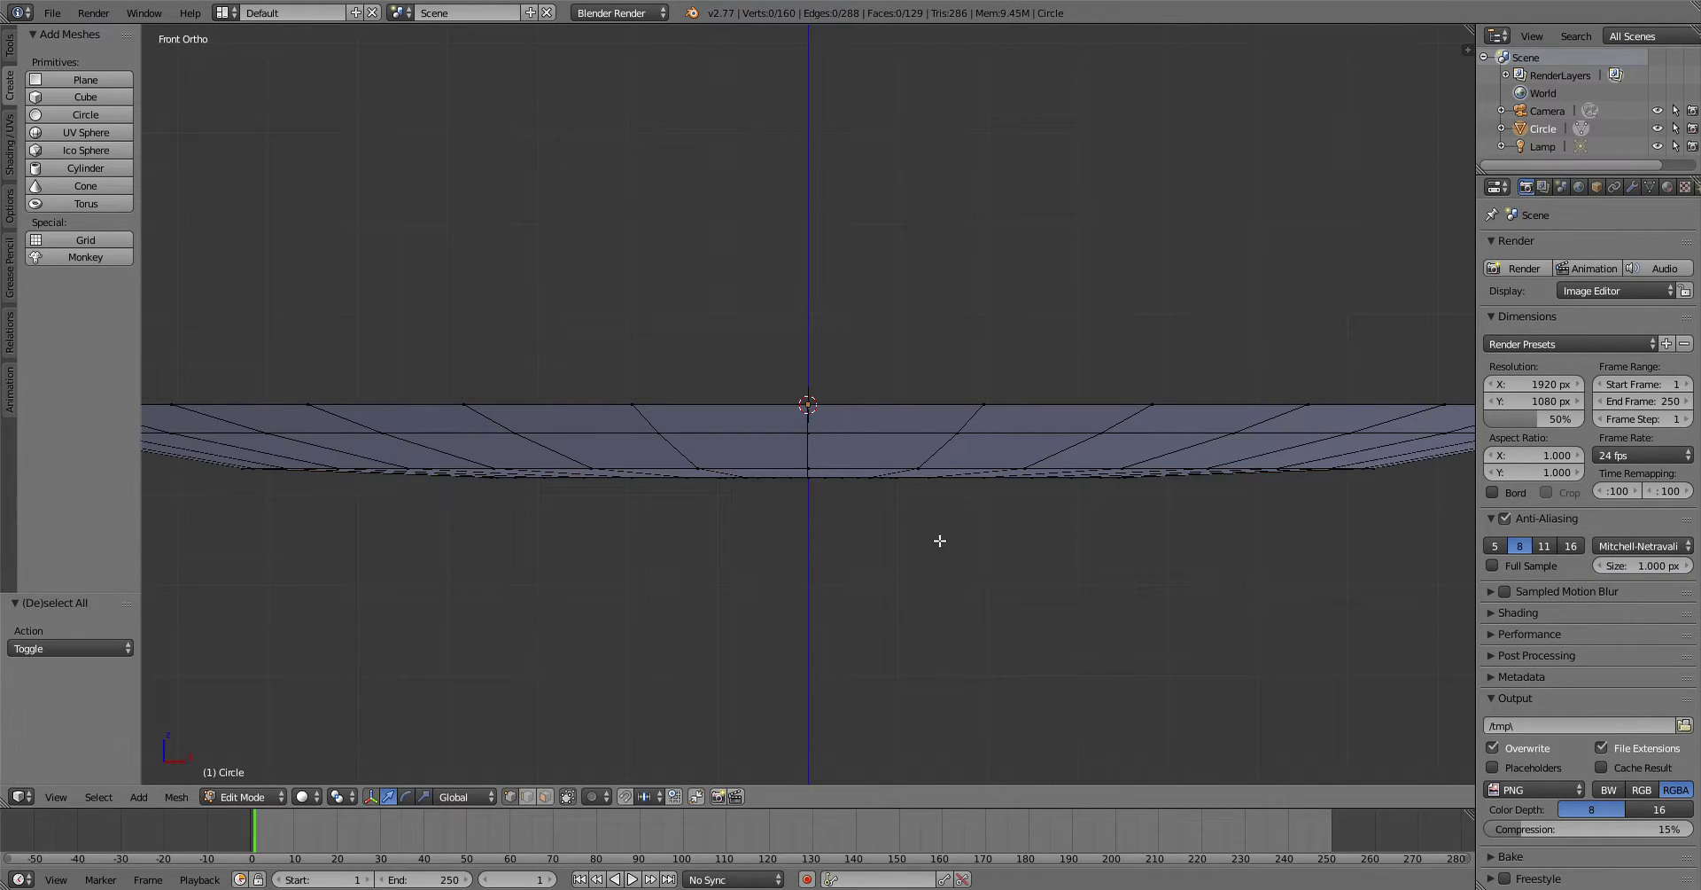
Step: Extrude the whole mesh in place, raise the copy slightly along Z to give the dish thickness, and clear the selection
middle_click_drag(965, 536, 953, 579)
scroll(965, 564, "down", 5)
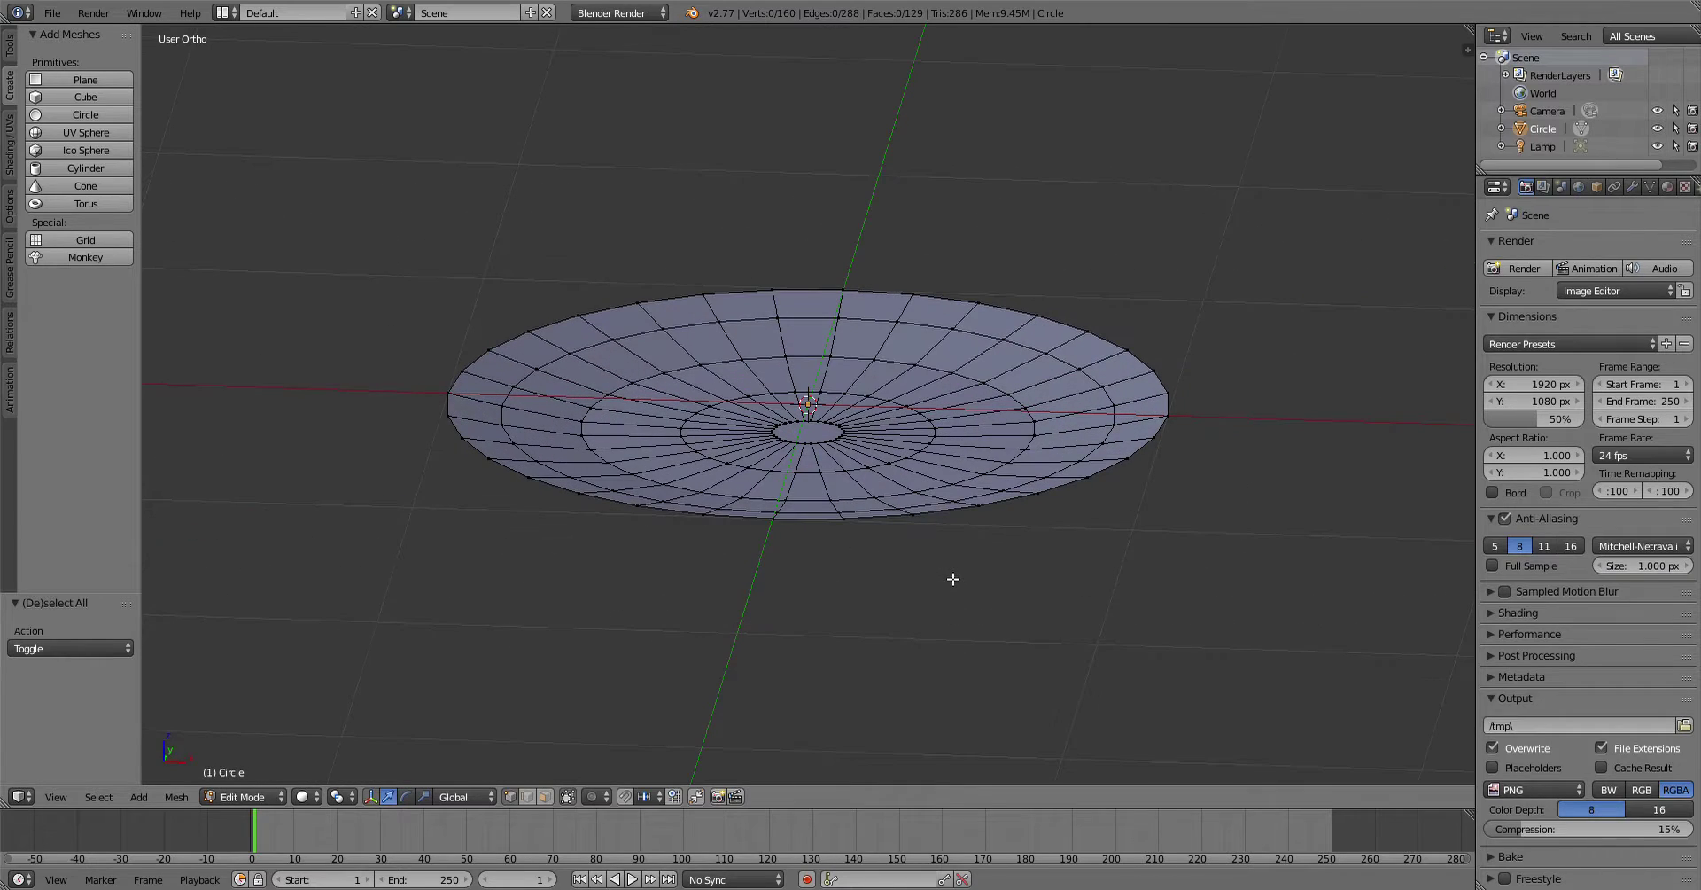
key("a")
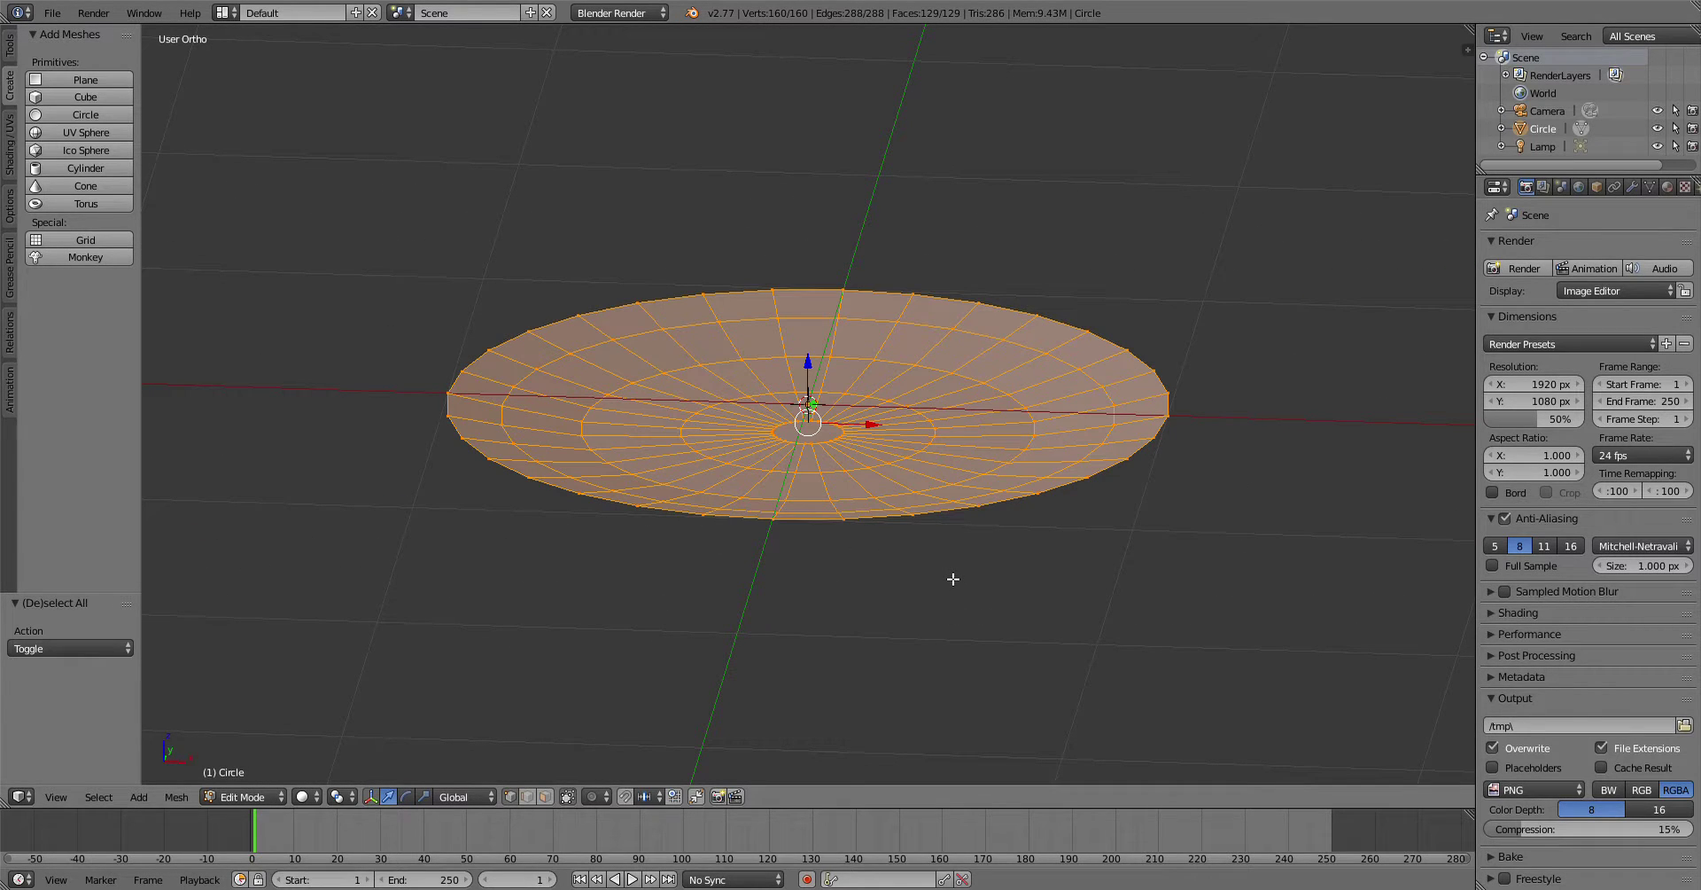
key("e")
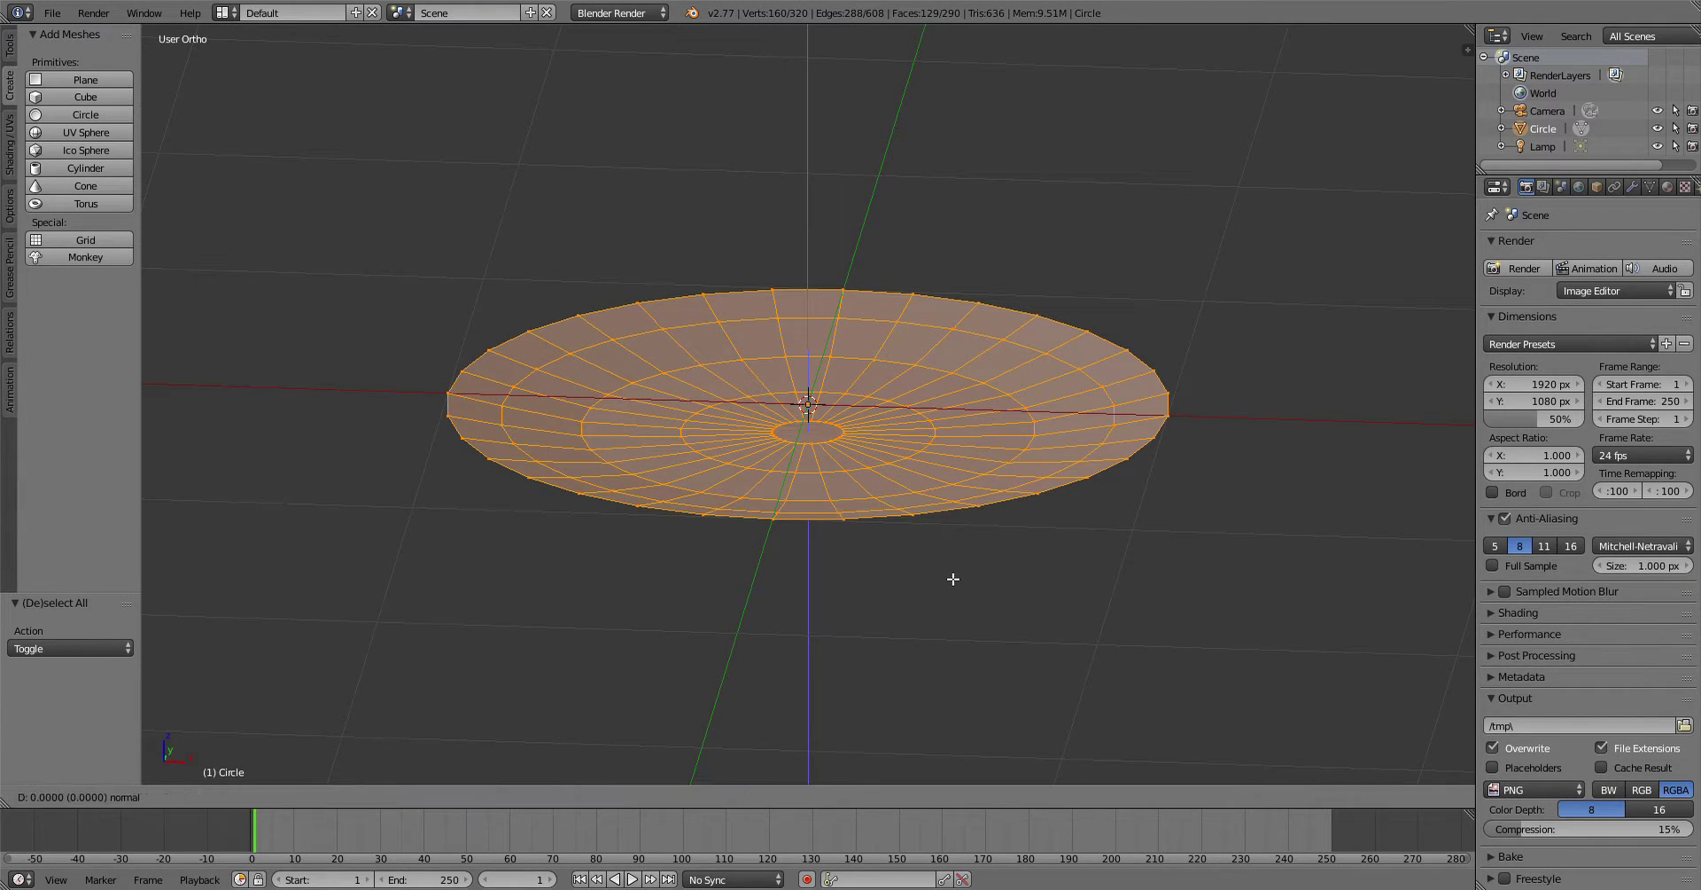
right_click(952, 578)
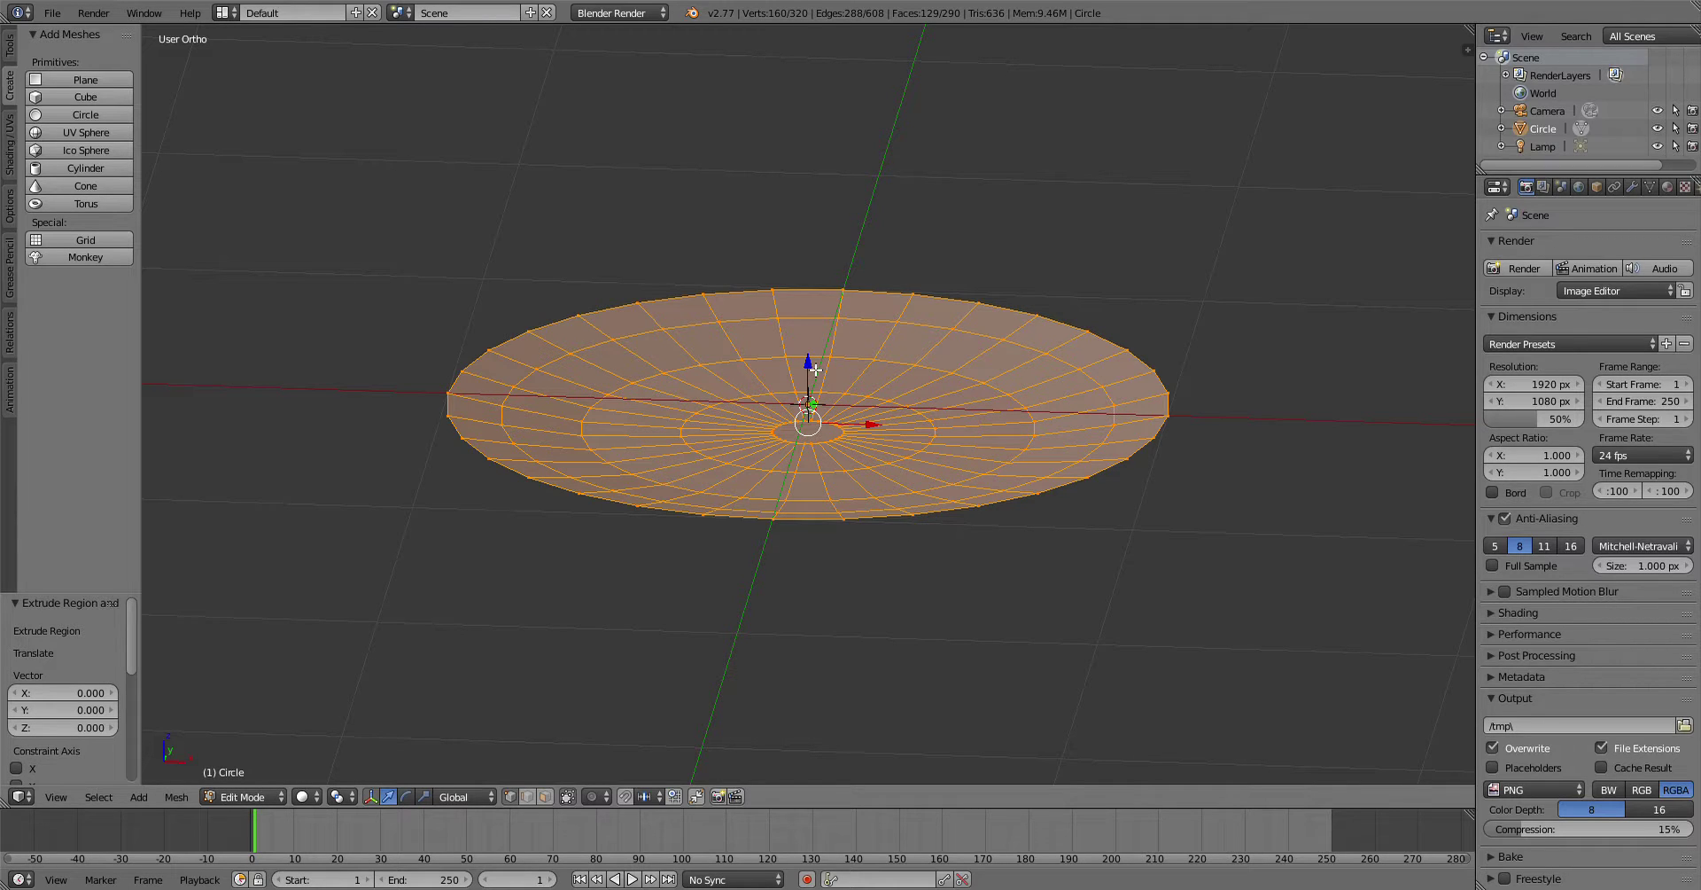
key("g")
key("z")
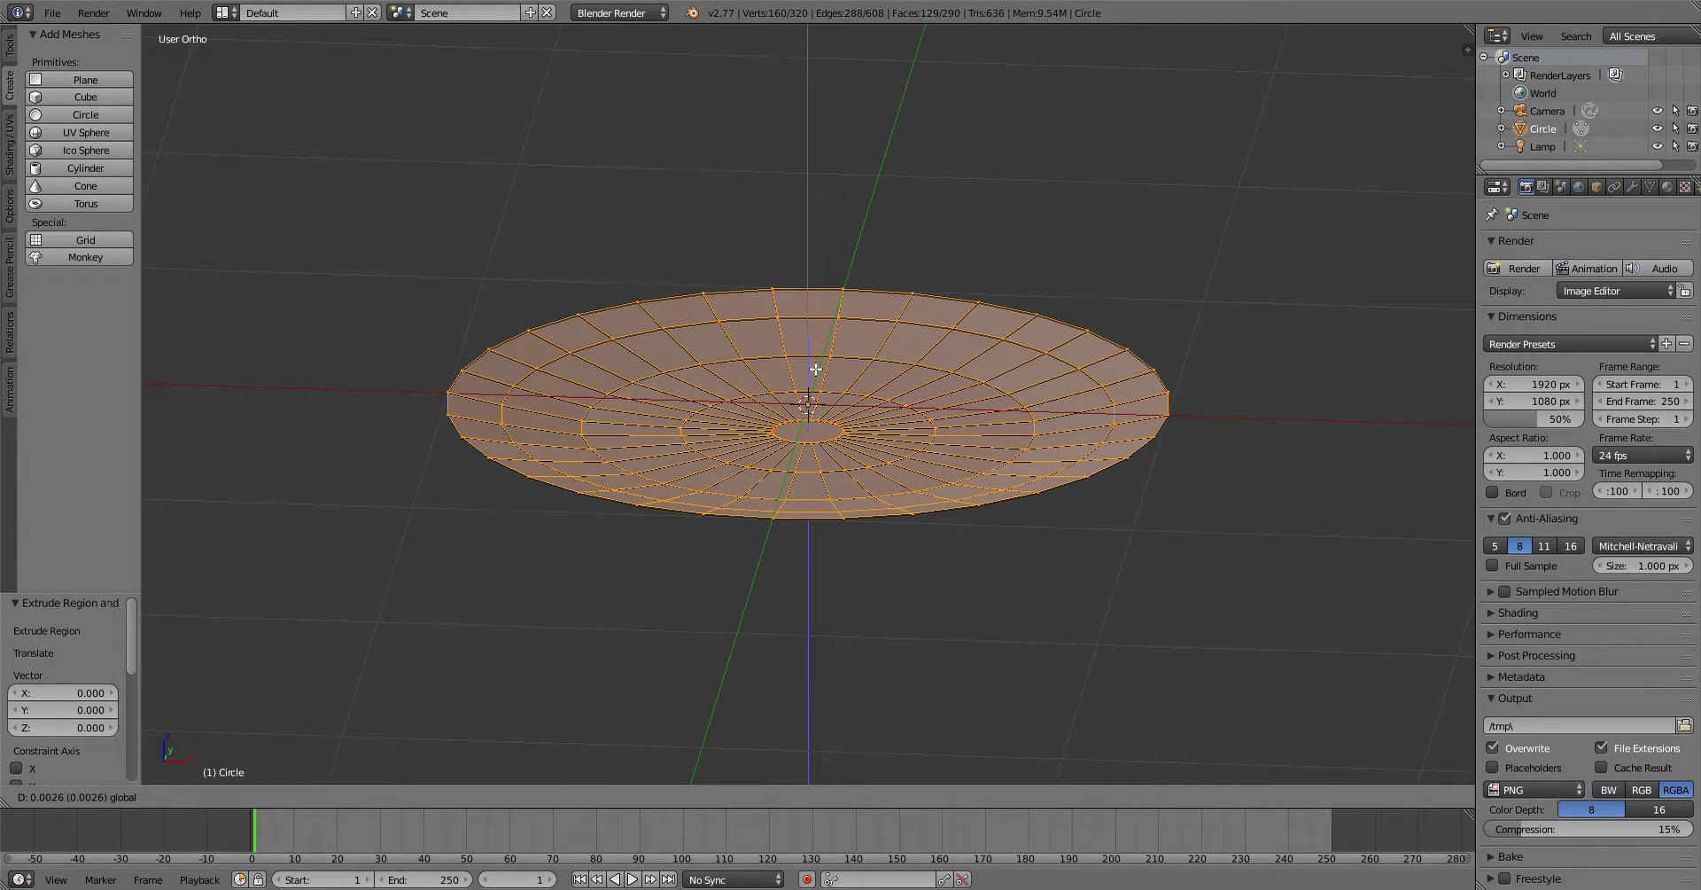
left_click(906, 516)
key("a")
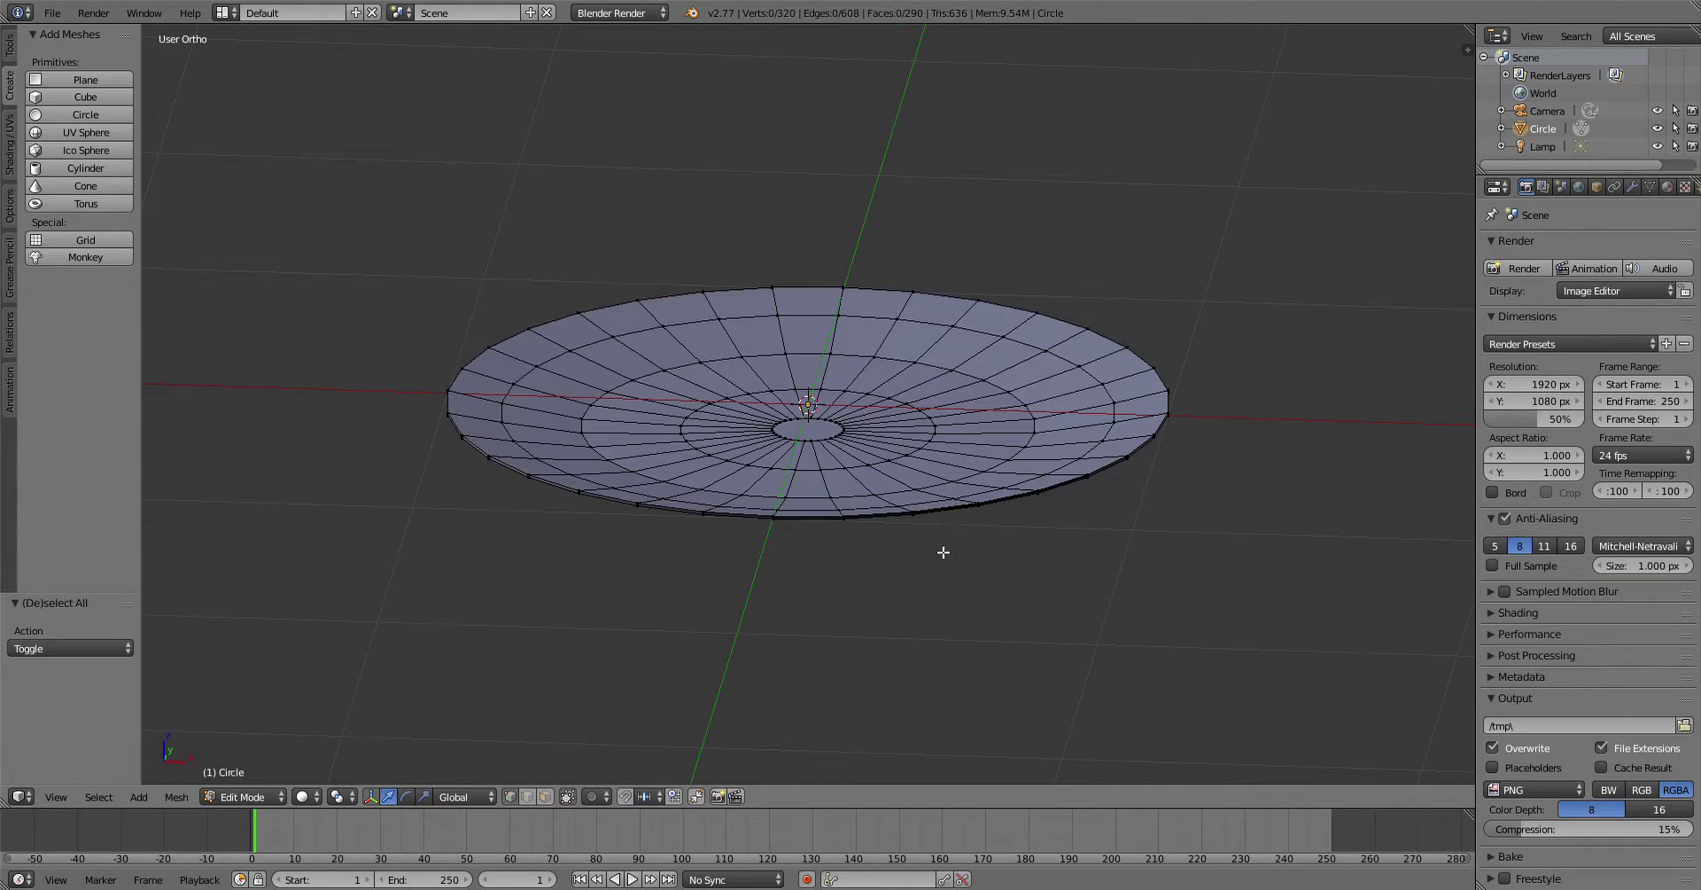
Step: Return the dish to Object Mode and apply smooth shading to it
middle_click_drag(957, 593, 842, 532)
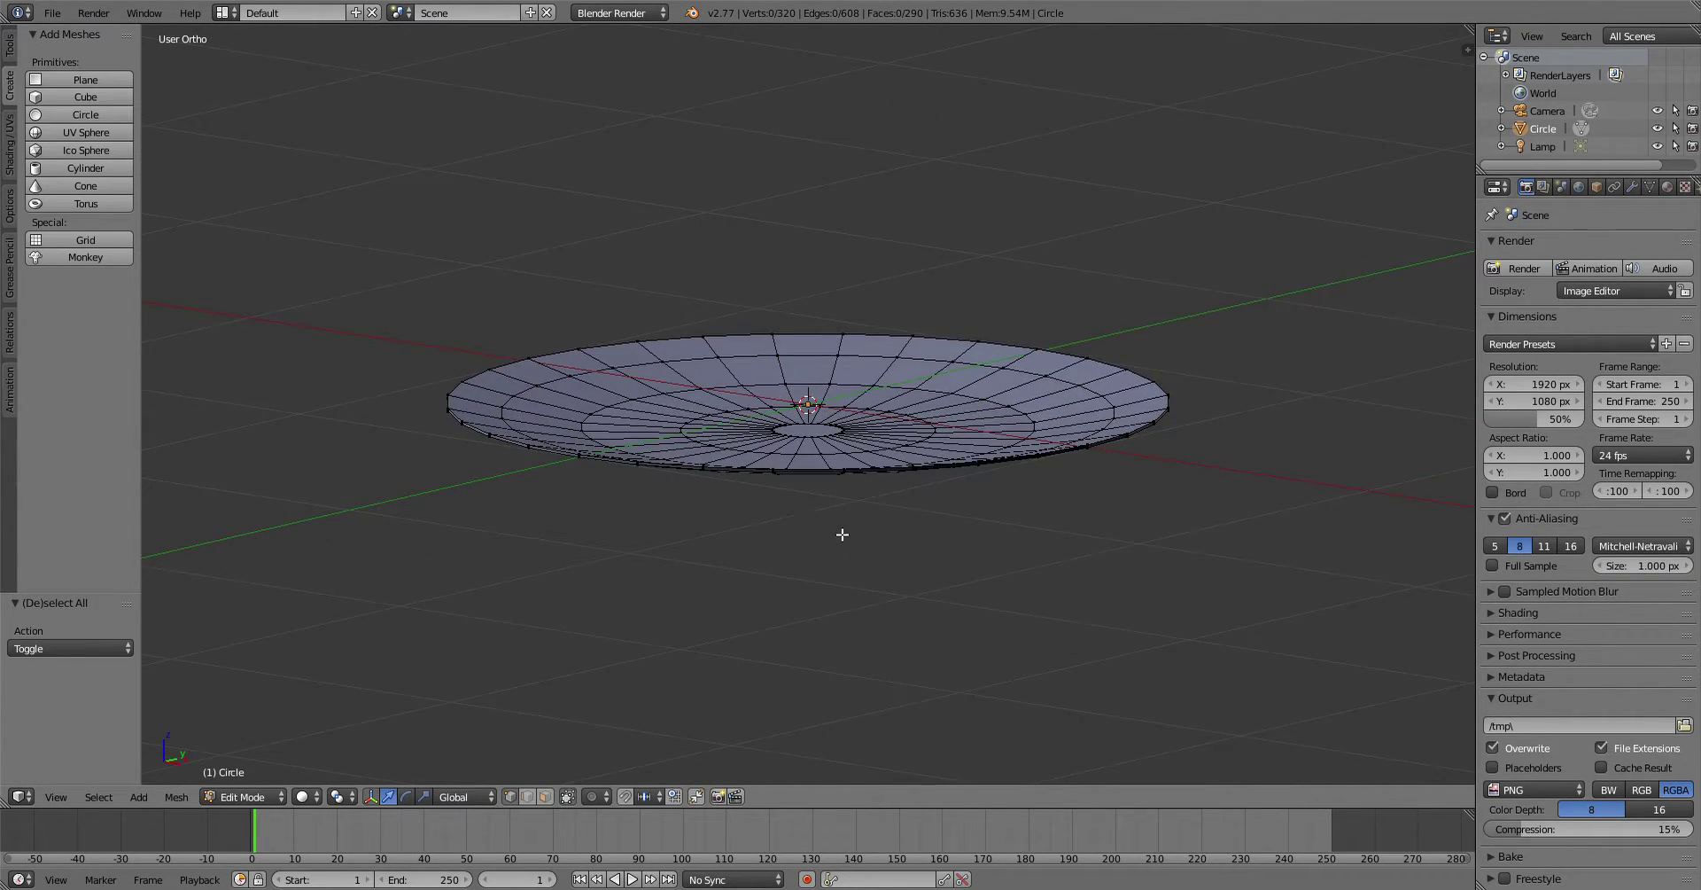
scroll(842, 532, "up", 4)
middle_click_drag(714, 582, 779, 581)
scroll(798, 561, "down", 5)
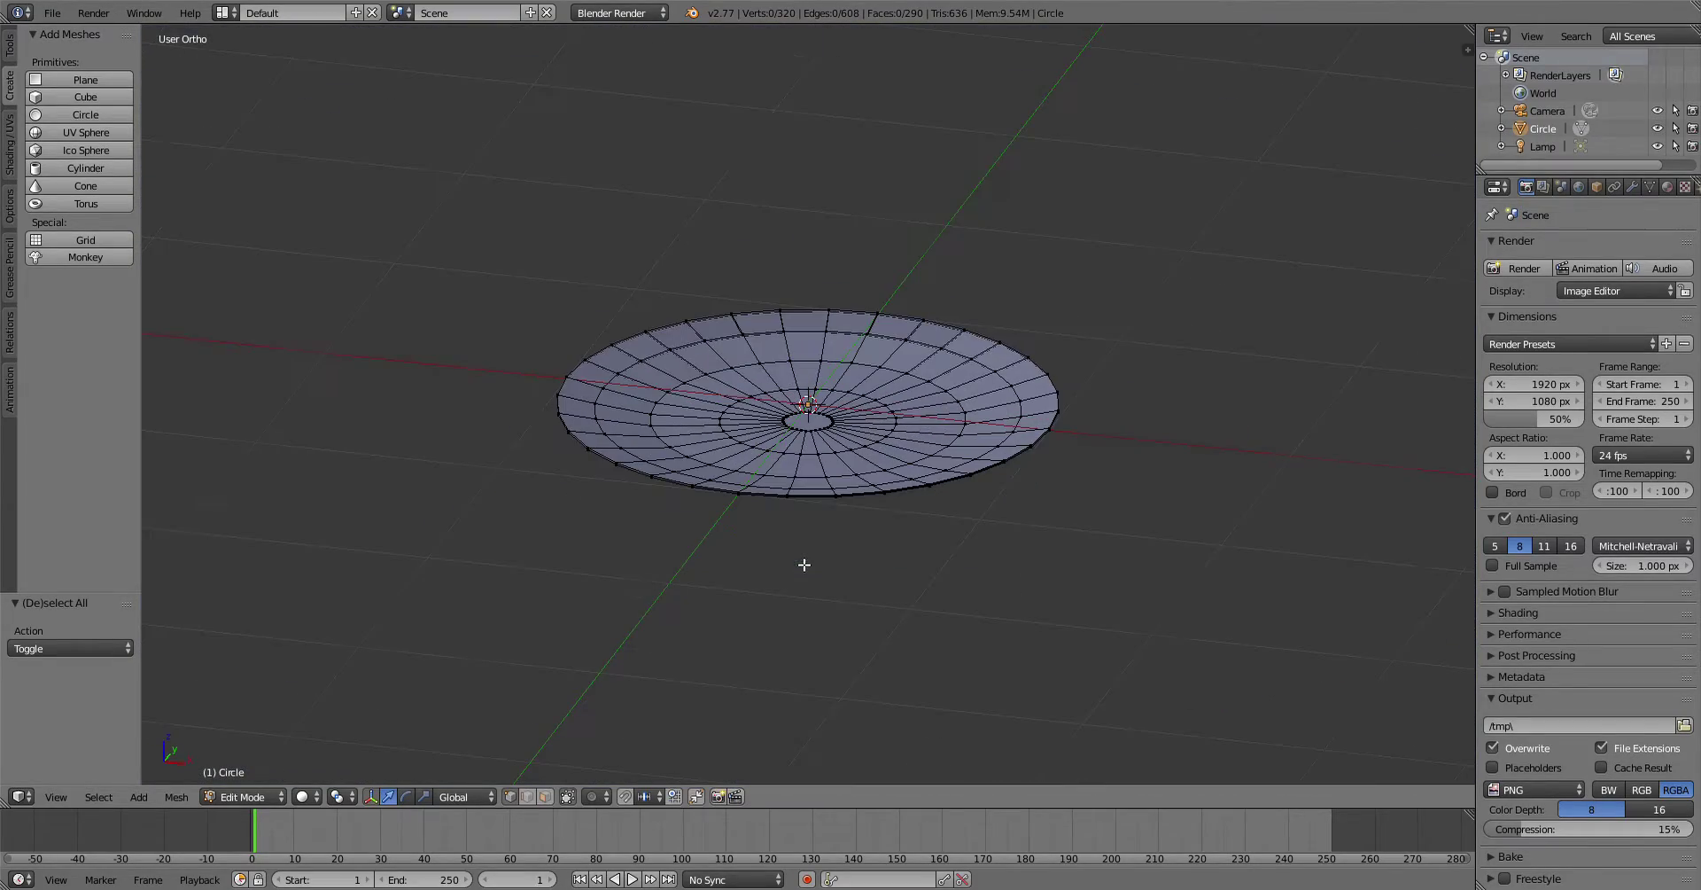
key("Tab")
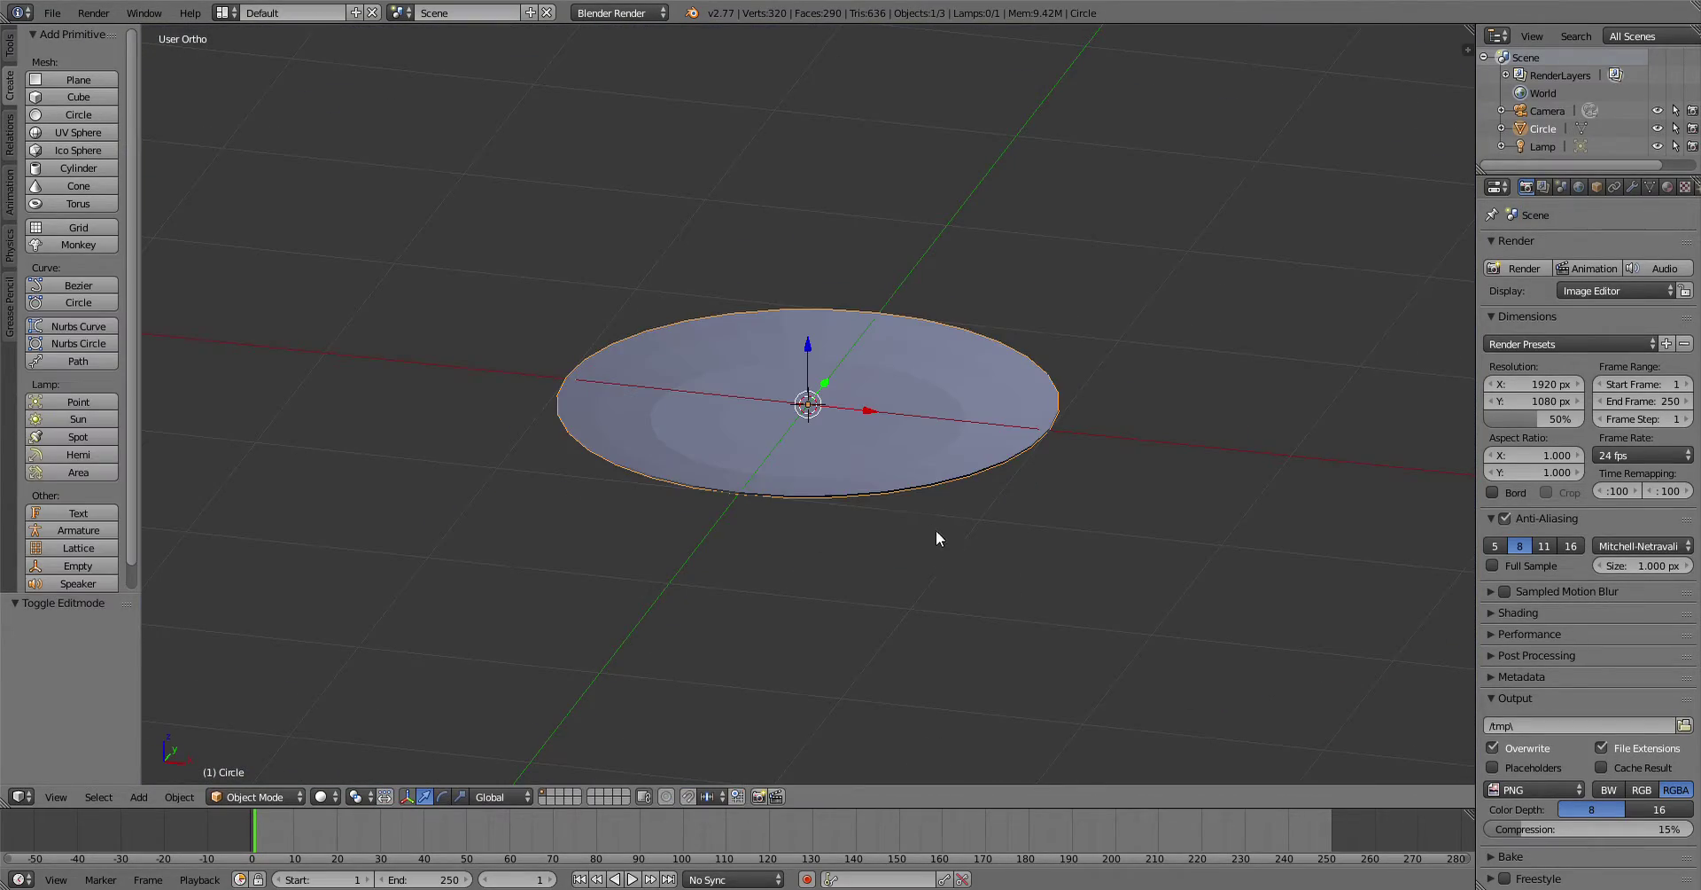
middle_click_drag(935, 534, 635, 611)
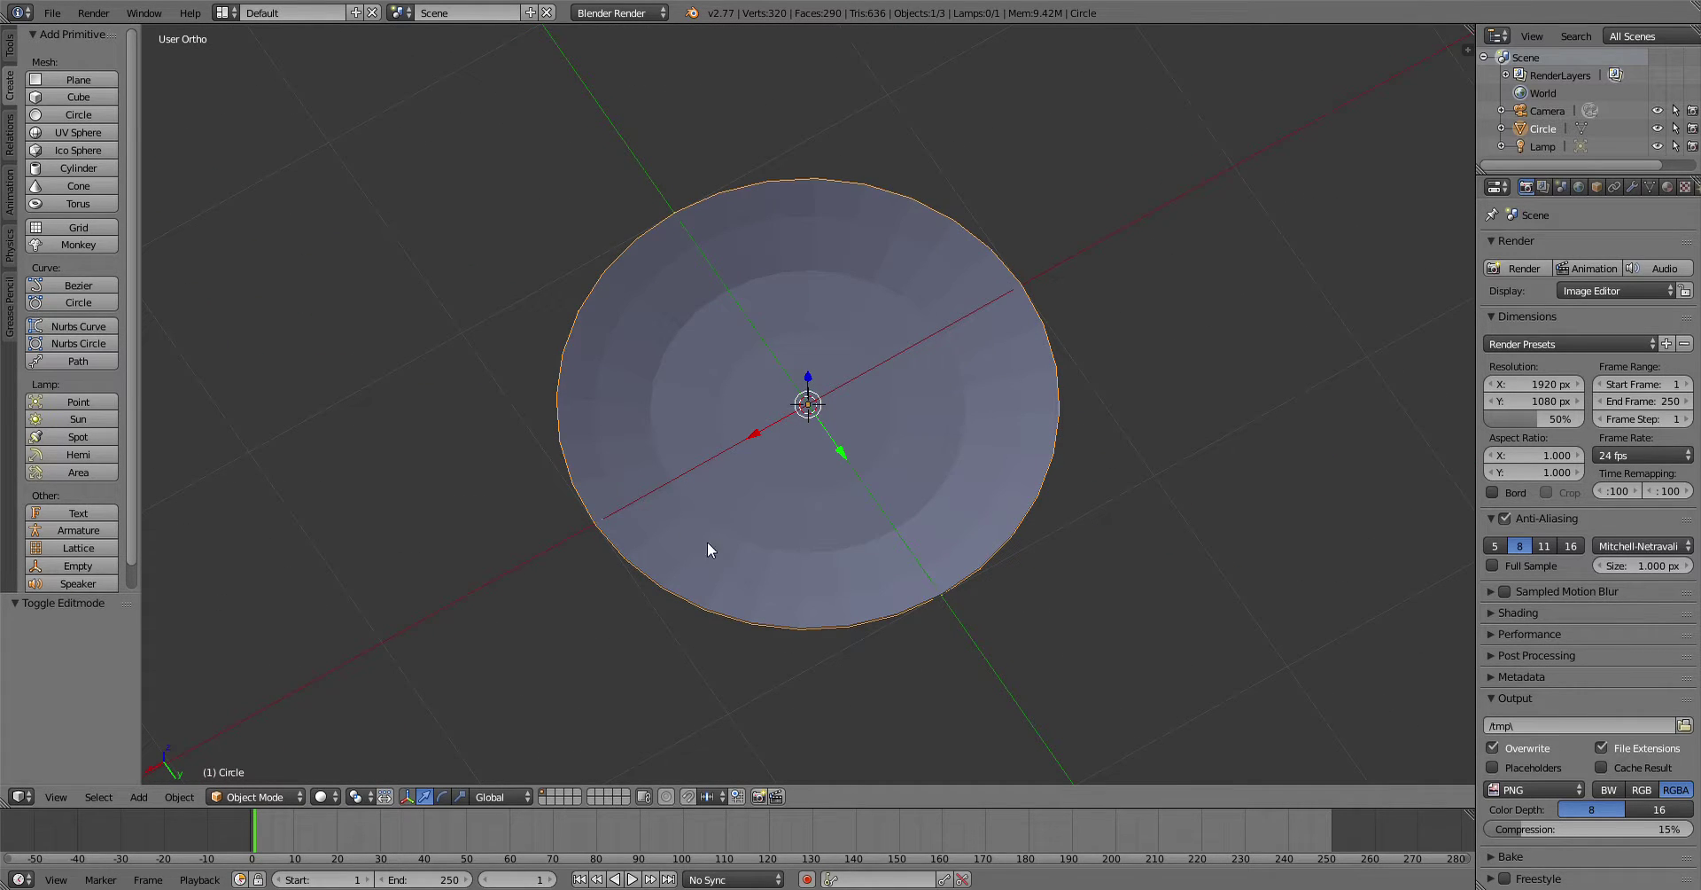
left_click(9, 53)
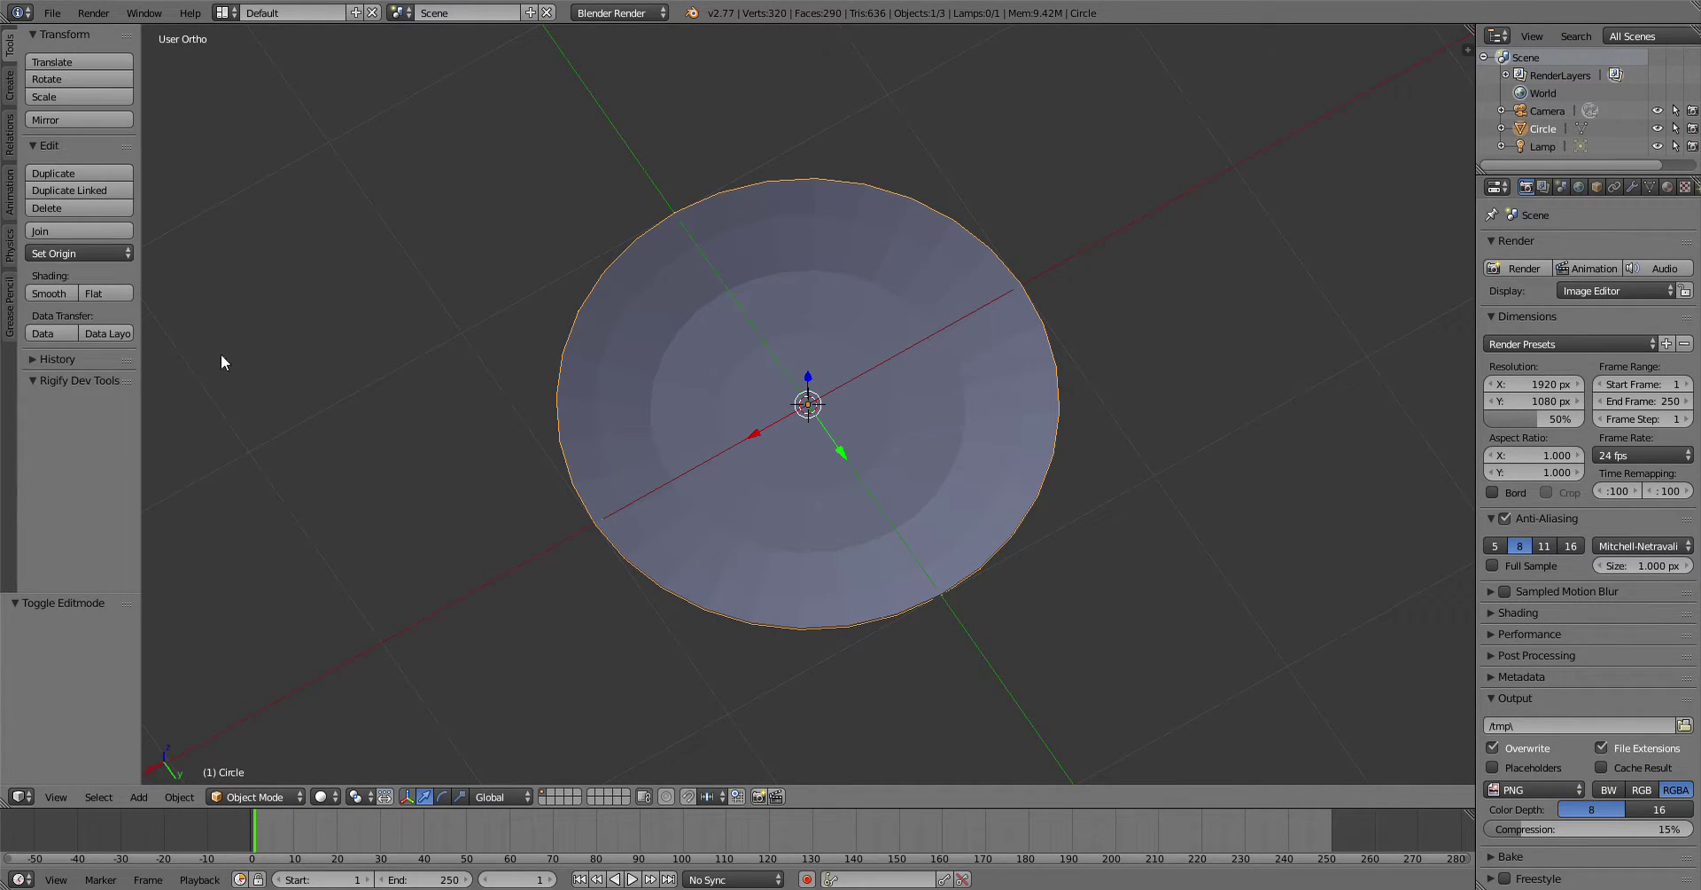
left_click(53, 294)
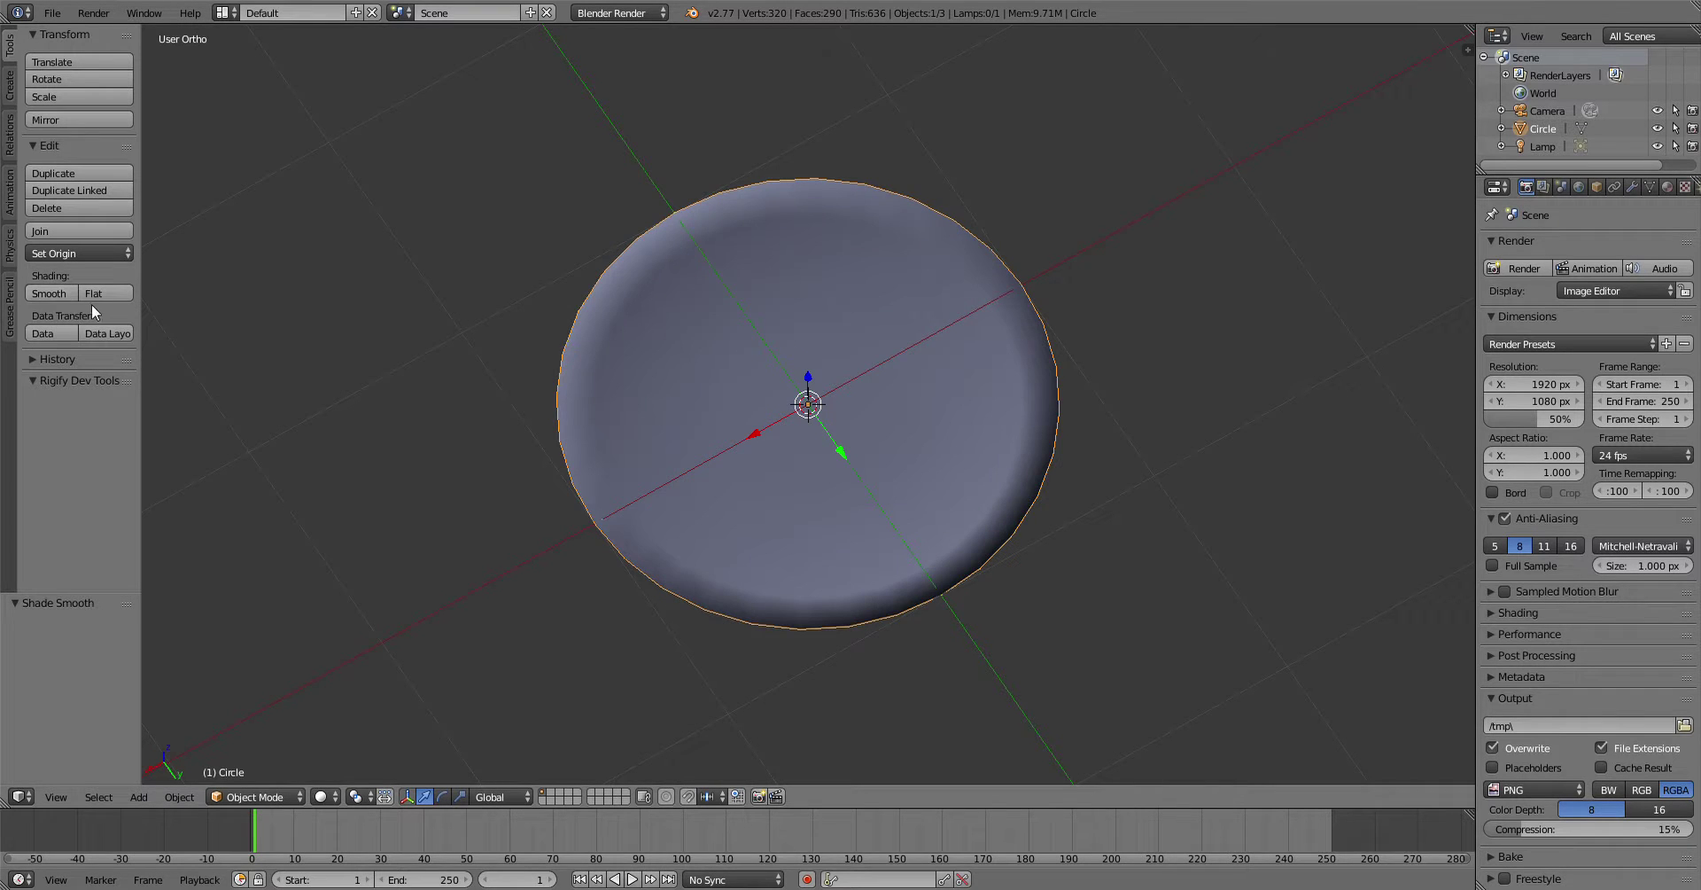
Step: Add a Subdivision Surface modifier to the dish with both View and Render subdivisions set to 3
middle_click_drag(529, 496, 695, 374)
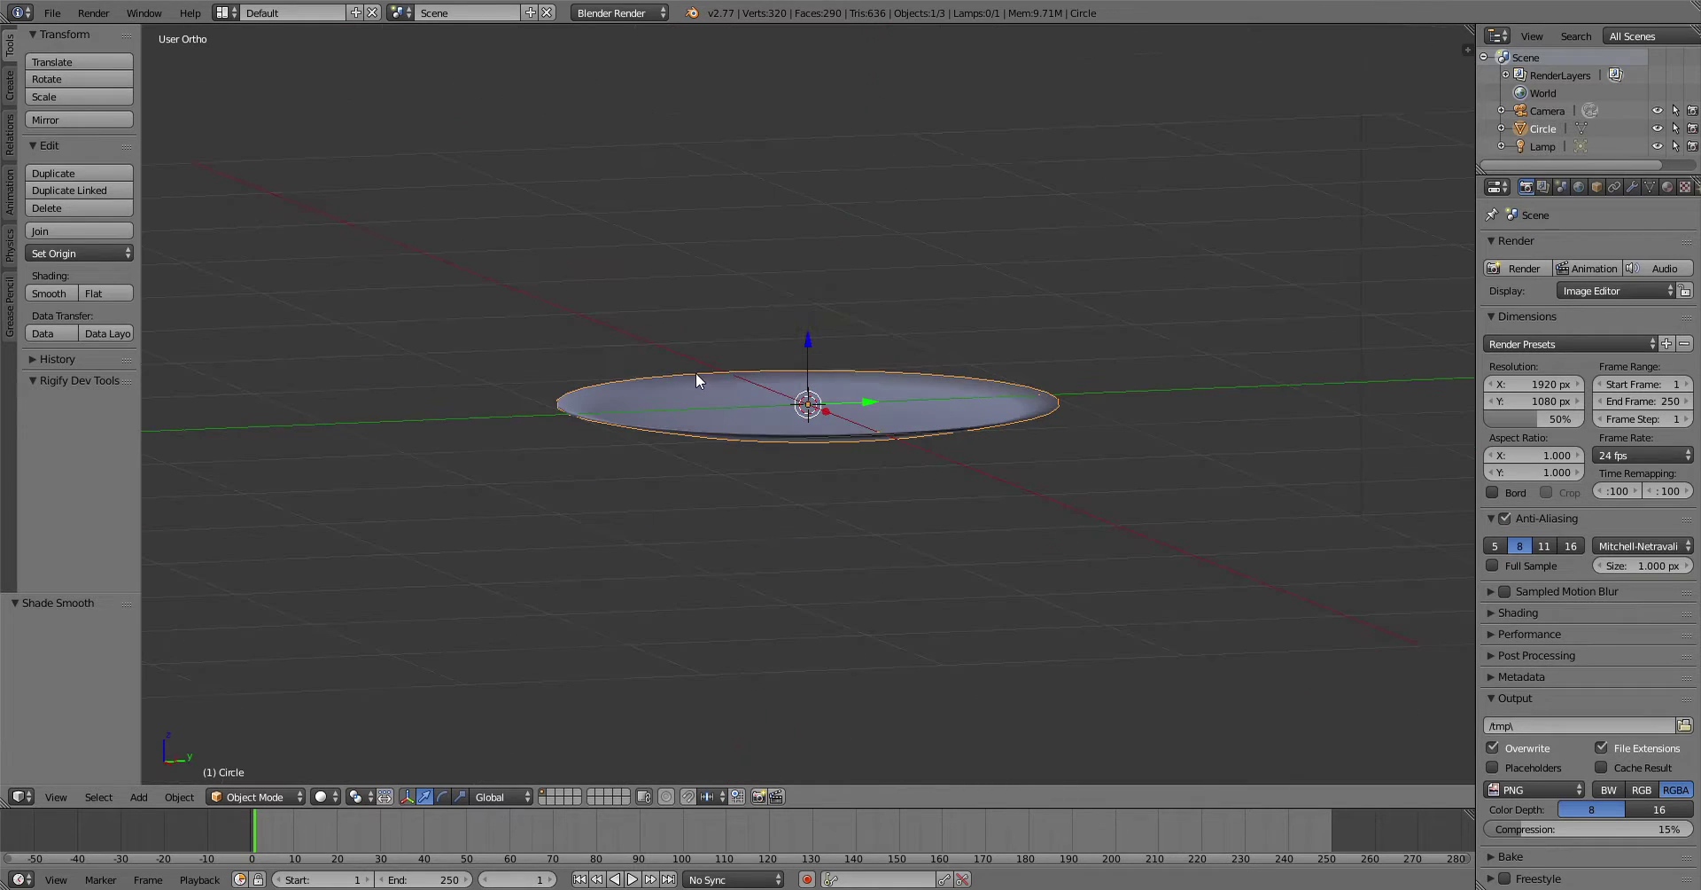
left_click(1632, 187)
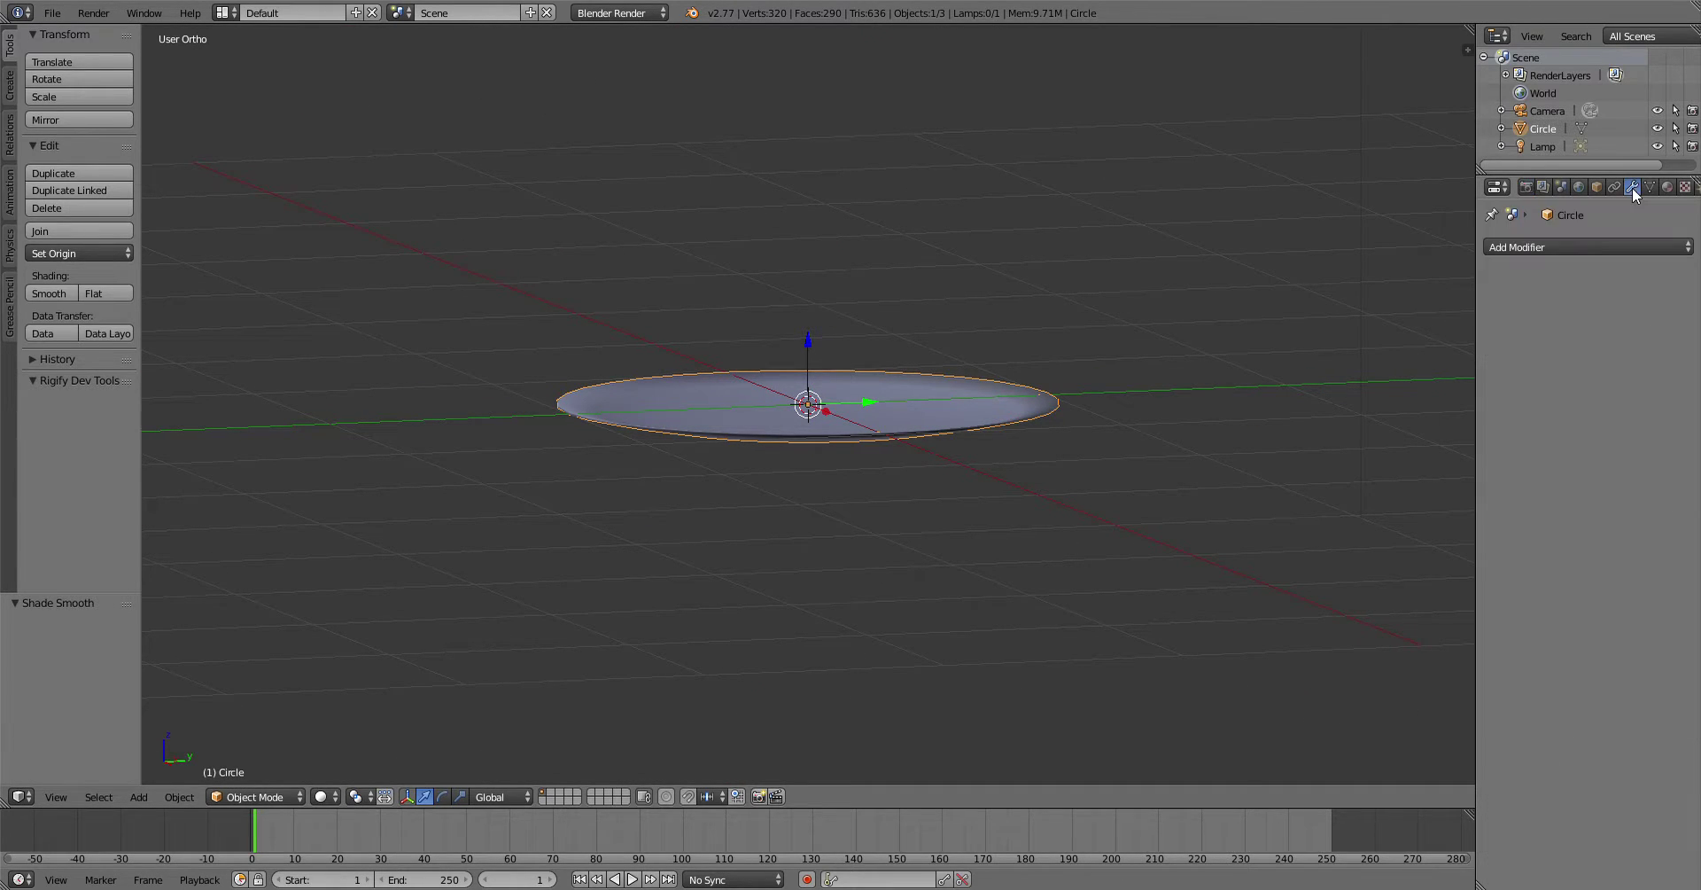
left_click(1523, 245)
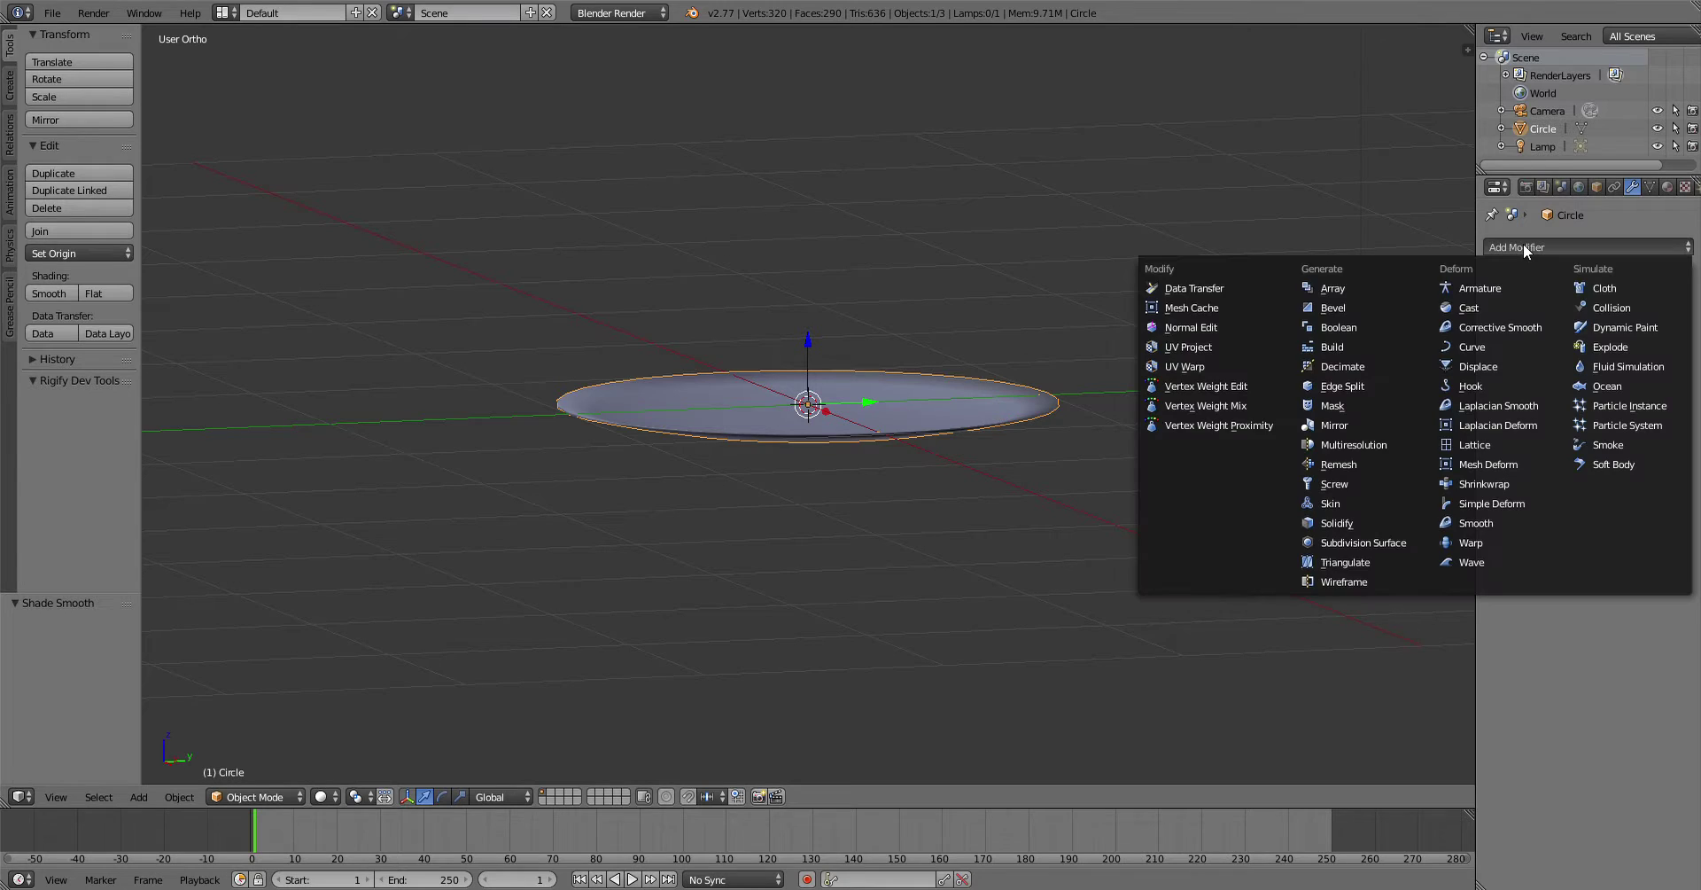
left_click(1358, 542)
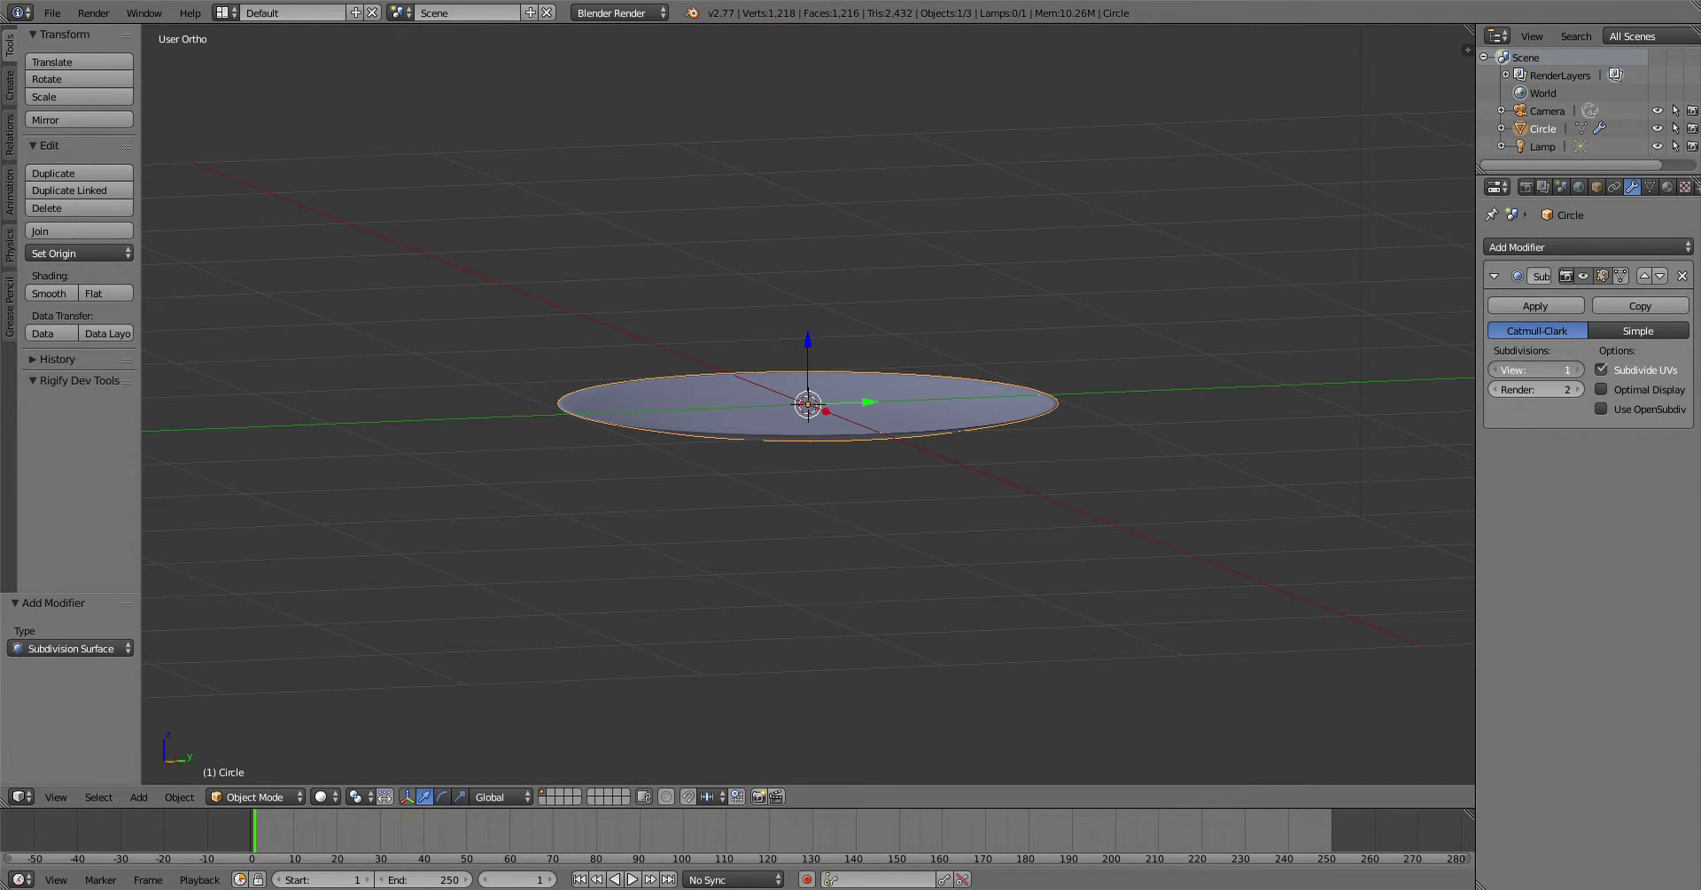
left_click(1577, 369)
left_click(1577, 369)
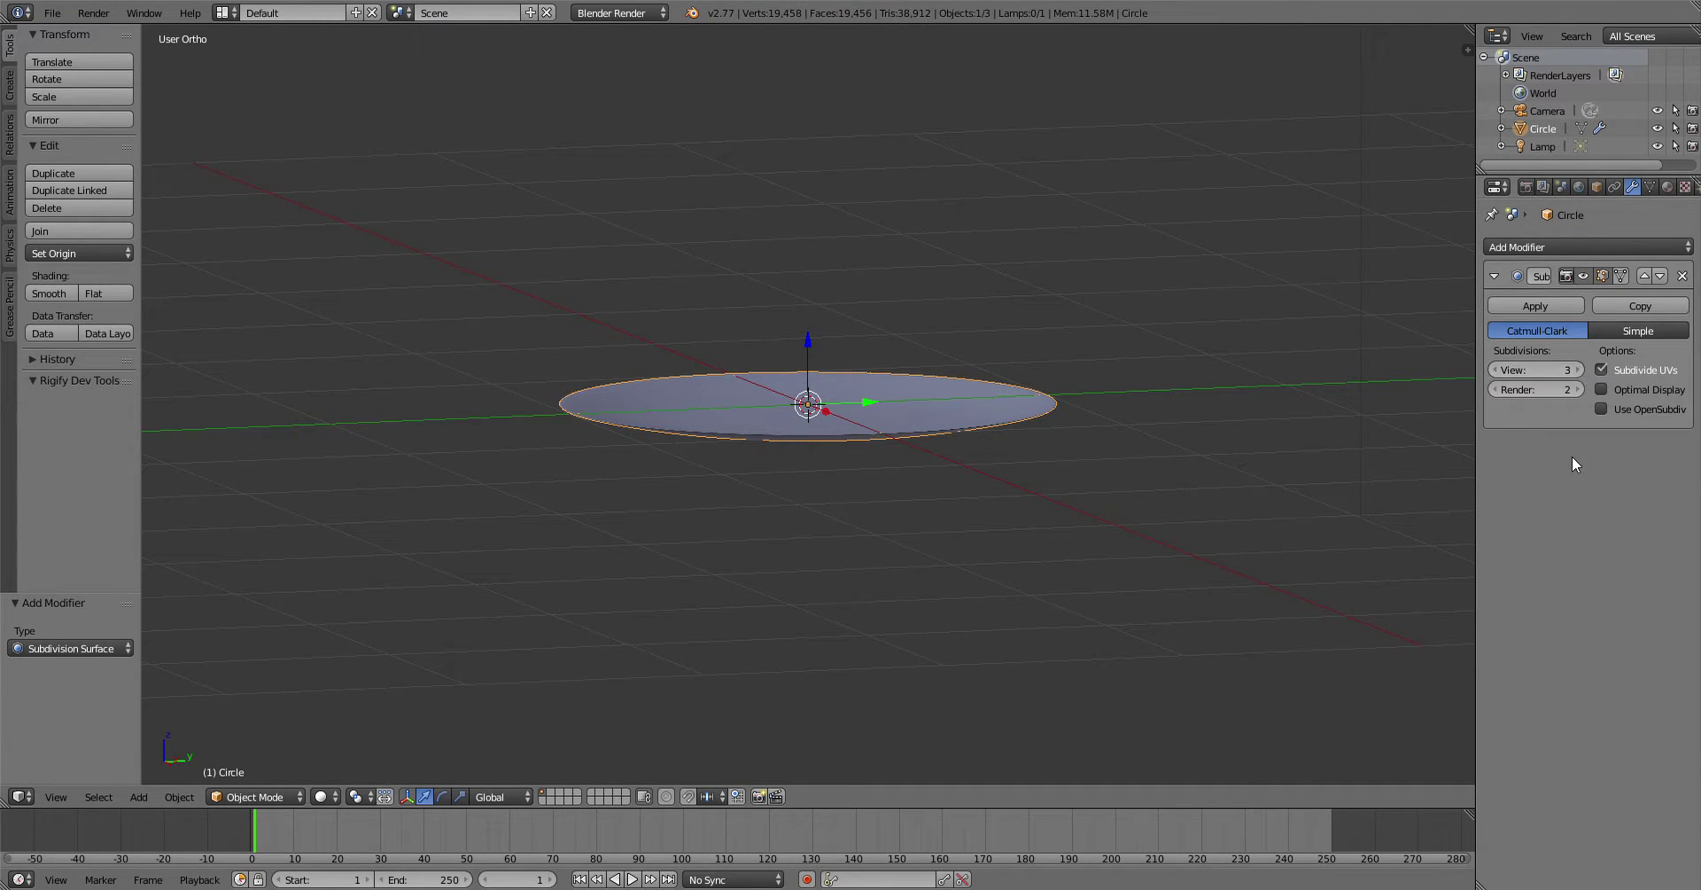
left_click(1579, 389)
Step: Apply the Subdivision Surface modifier to the dish's mesh
scroll(945, 358, "up", 5)
mouse_move(921, 364)
middle_mouse_down()
mouse_move(865, 418)
mouse_move(754, 381)
mouse_move(754, 352)
mouse_move(809, 390)
mouse_move(930, 381)
middle_mouse_up()
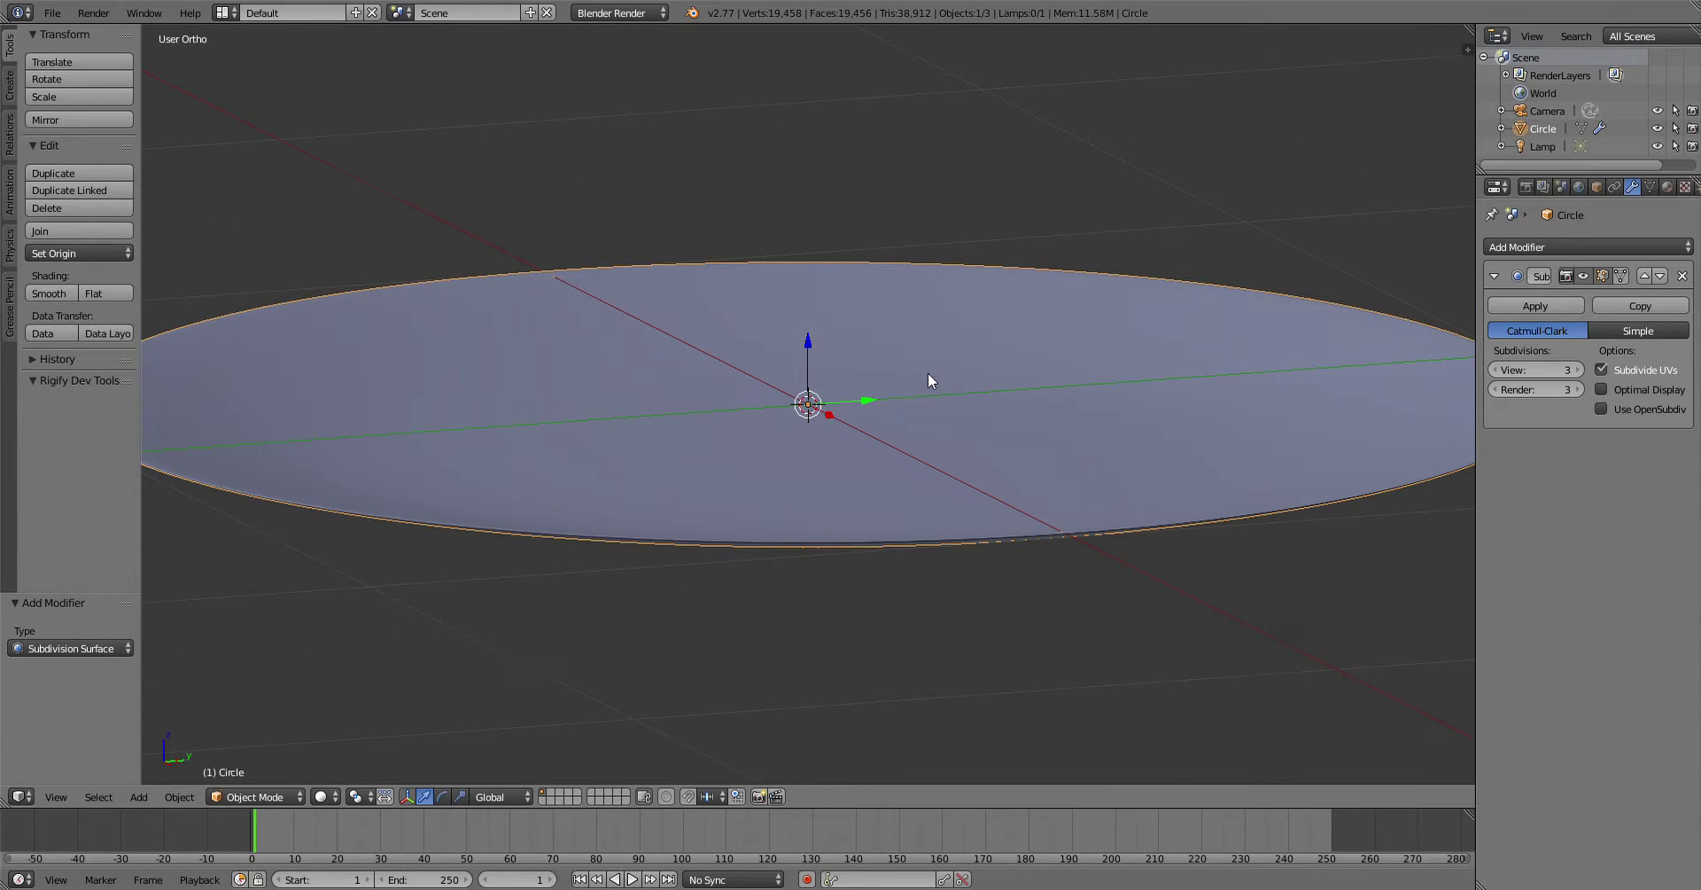
left_click(1519, 303)
Step: From the top view, move the camera in front of the dish to about X 0.055, Y -2.49
scroll(1058, 353, "down", 4)
middle_click_drag(1010, 360, 1145, 367)
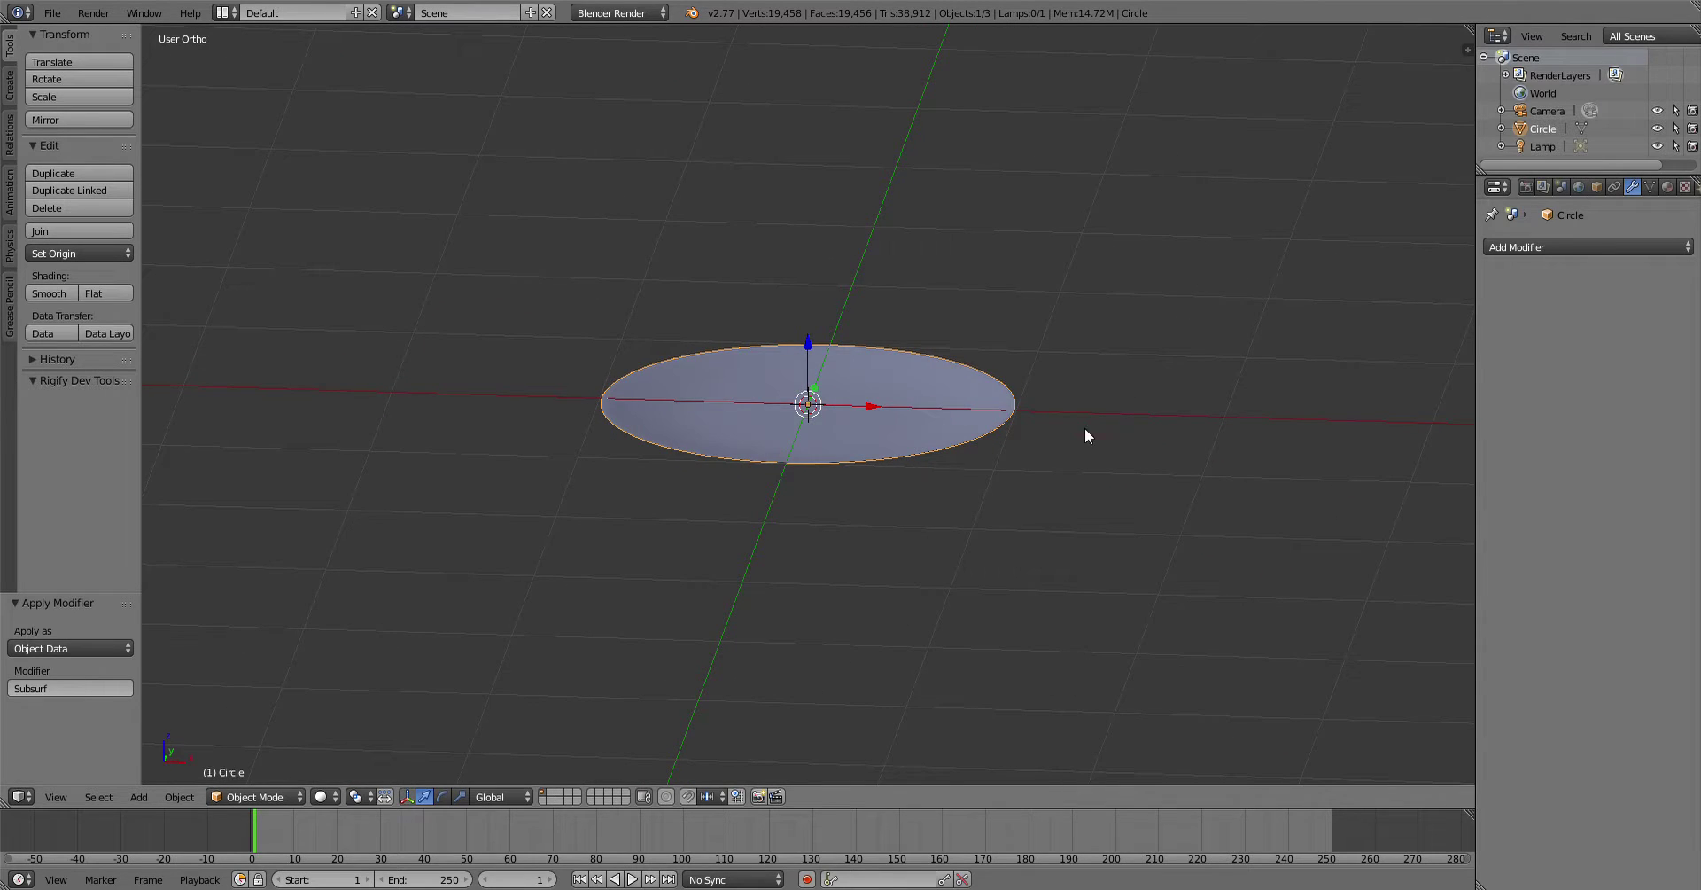
scroll(1055, 457, "down", 7)
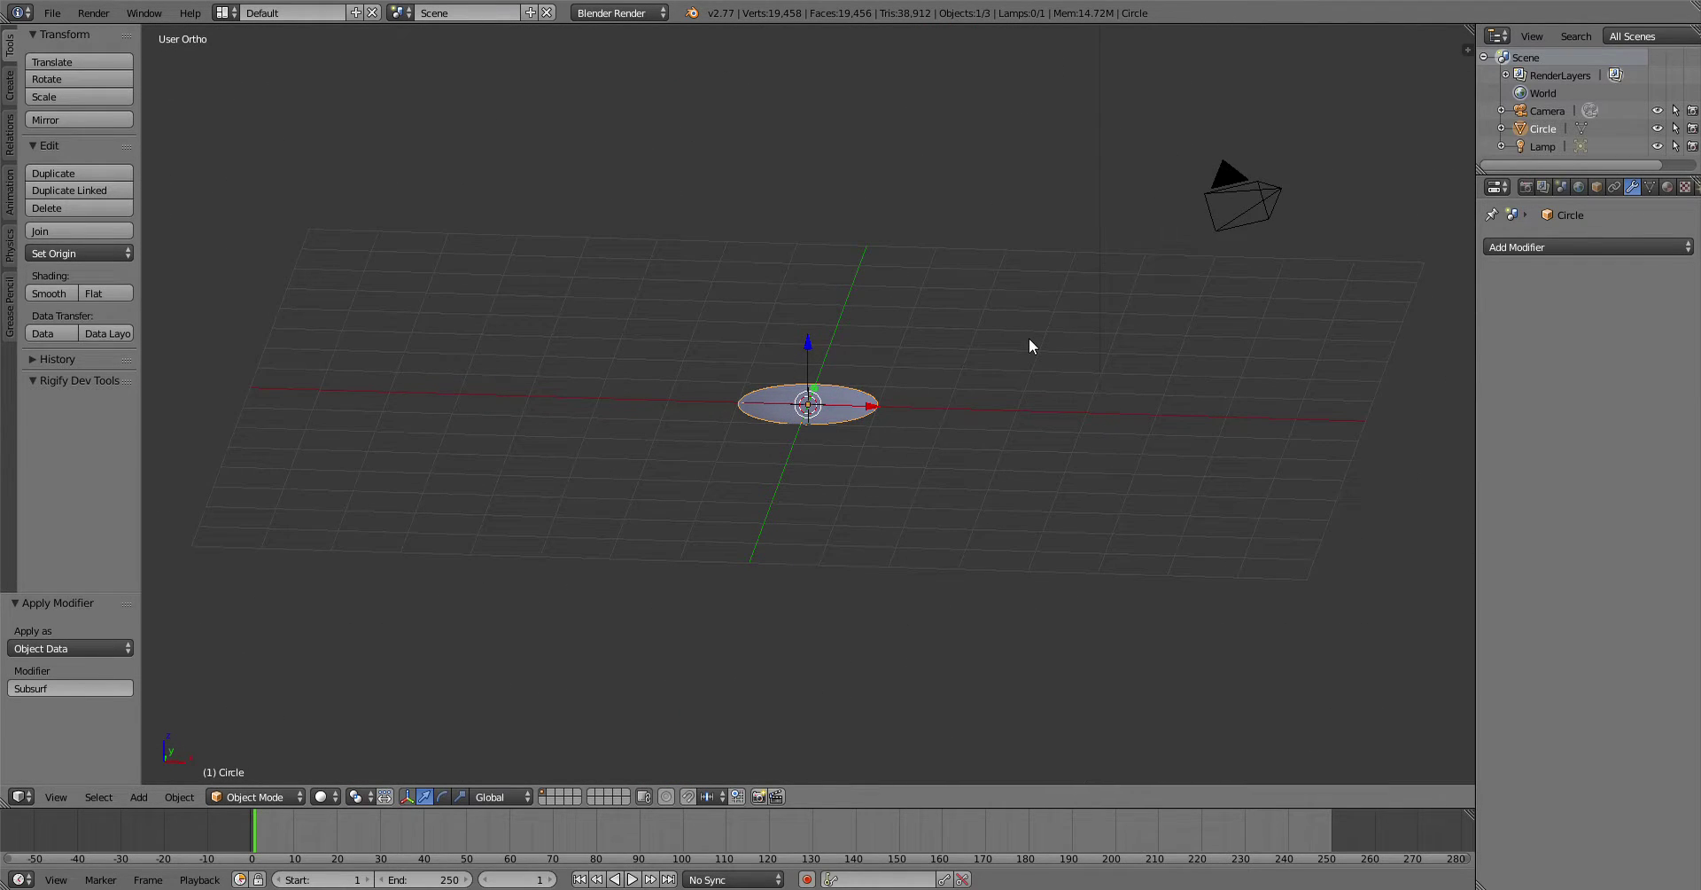
key("KP_7")
middle_click_drag(1056, 539, 1017, 400, "ctrl")
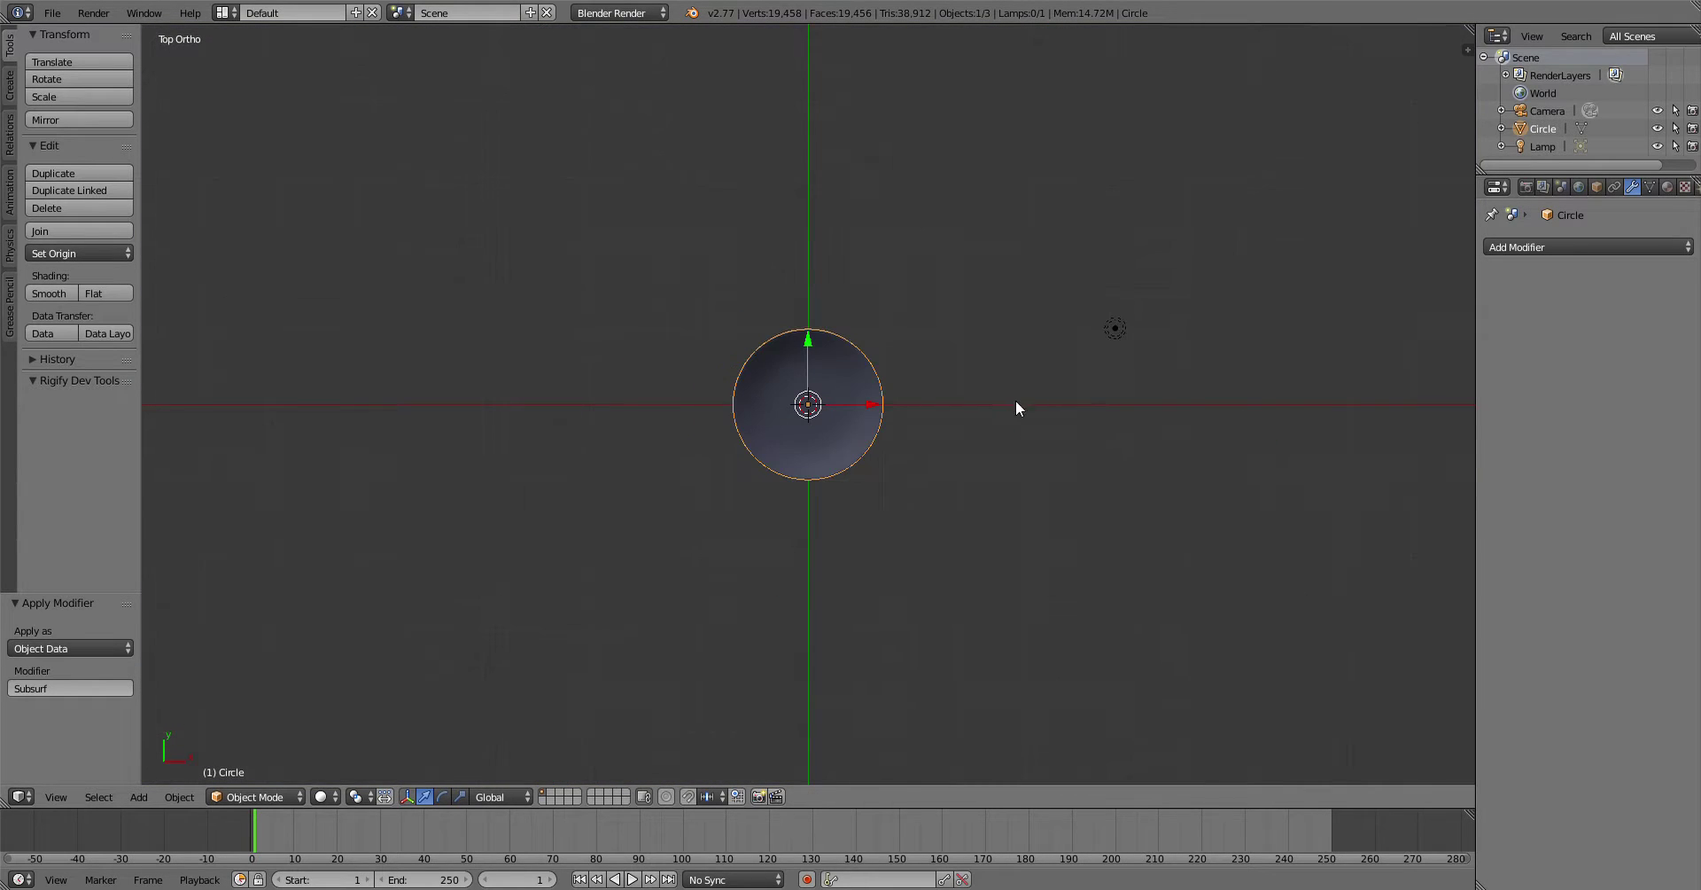
middle_click_drag(1071, 567, 926, 361, "shift")
middle_click_drag(809, 336, 859, 394, "shift")
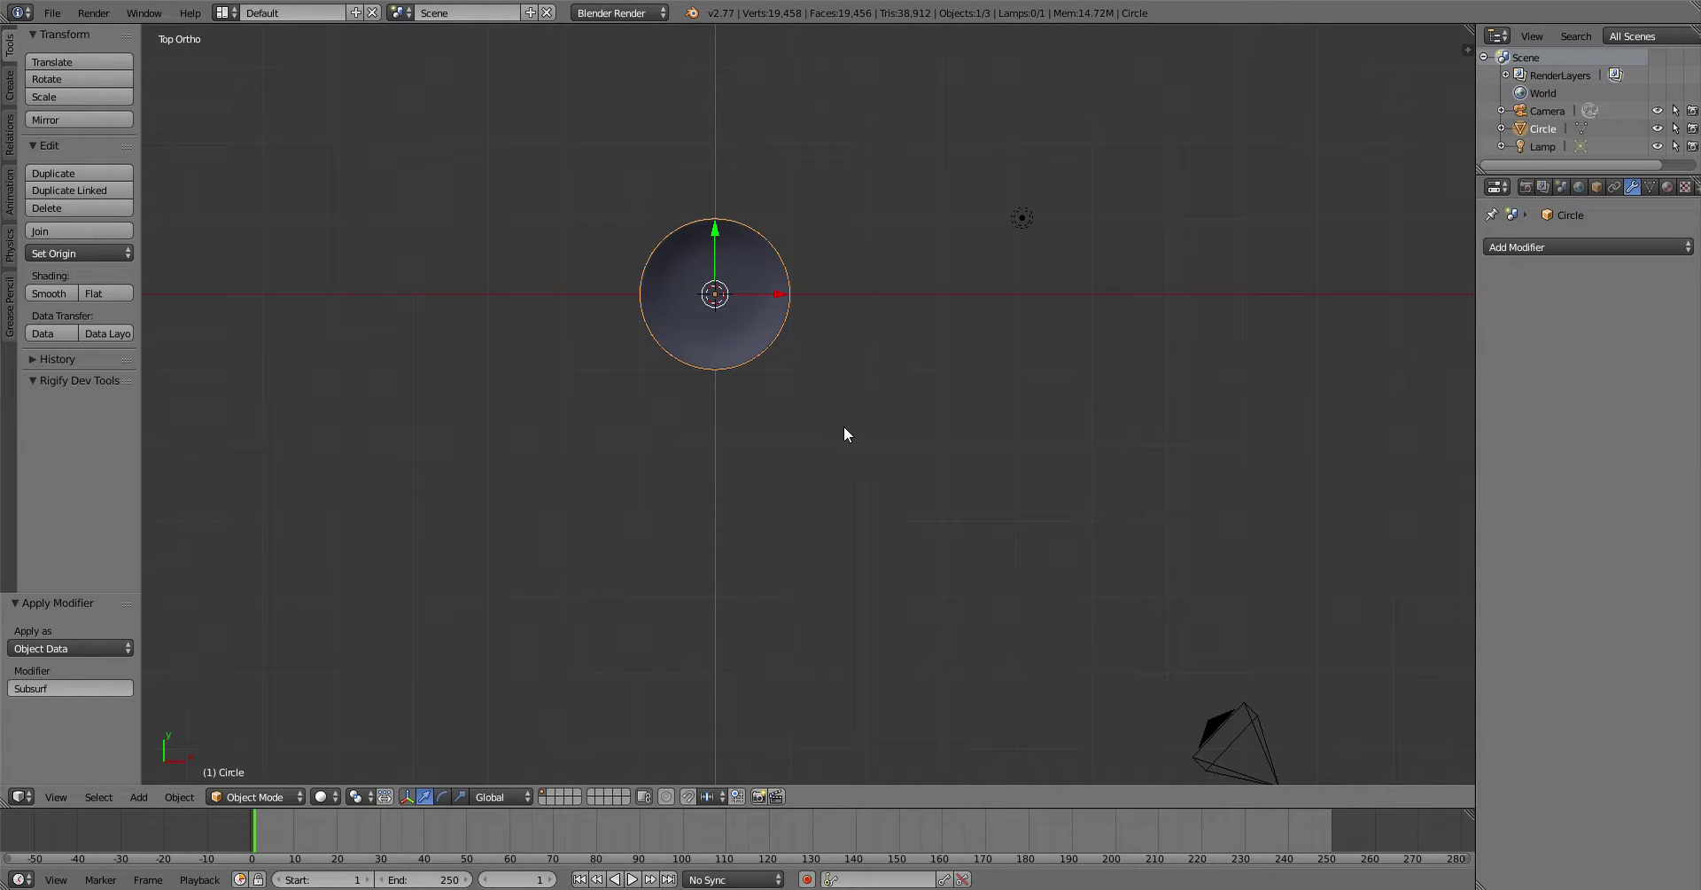
middle_click_drag(977, 488, 842, 332, "shift")
right_click(1122, 585)
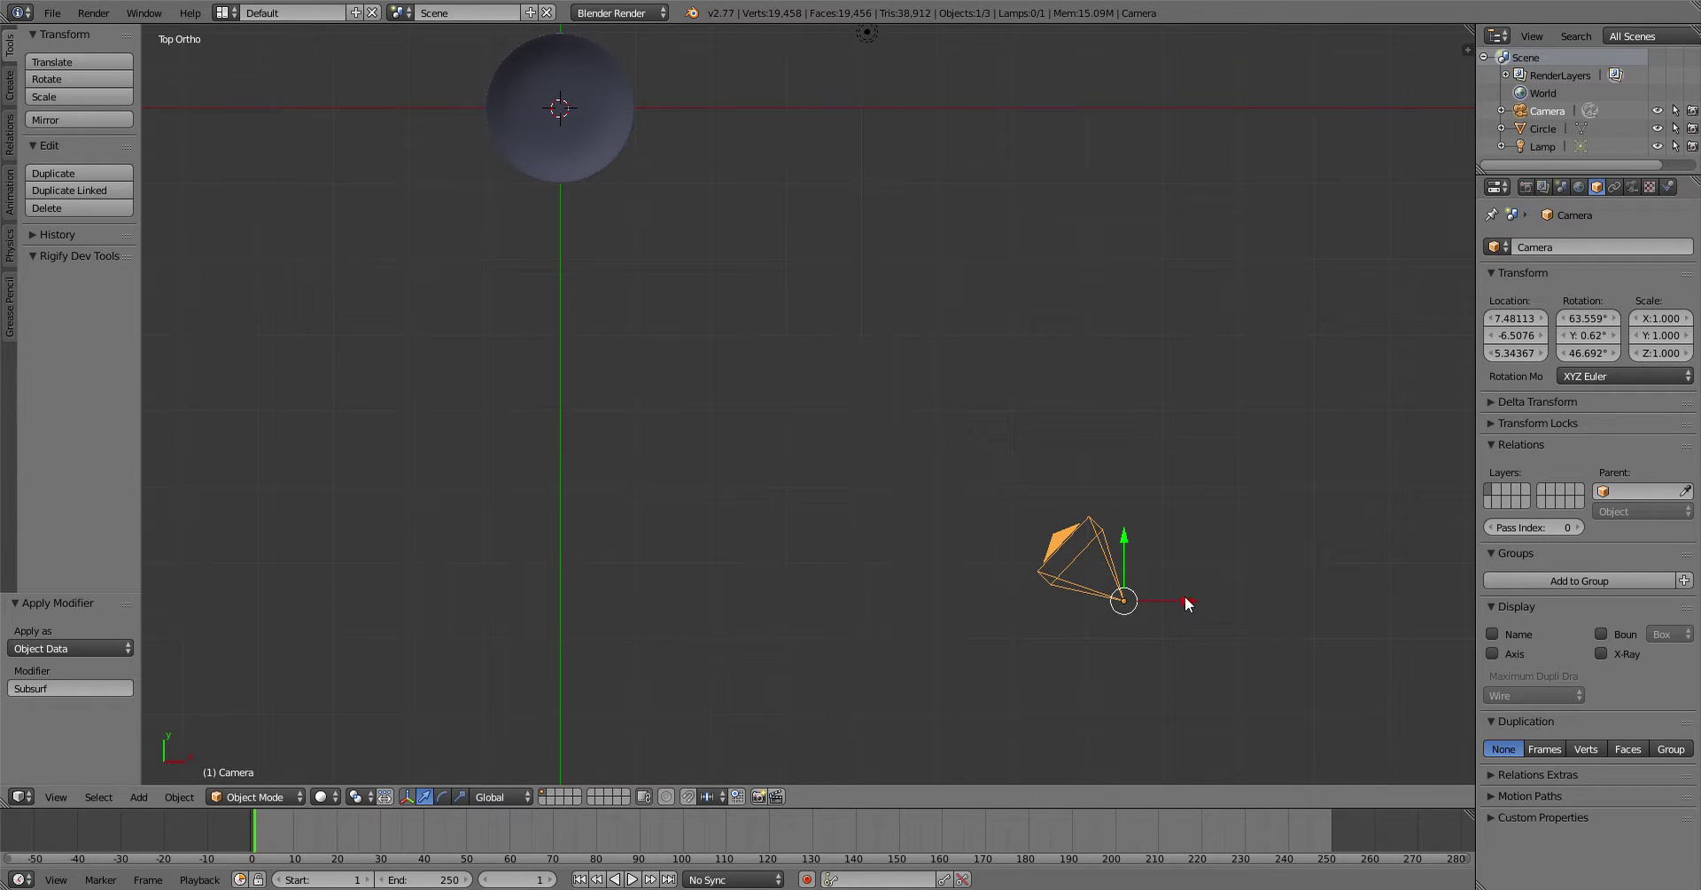
left_click_drag(1187, 601, 556, 227)
Step: Rotate the camera to about -0.14° around Z so it faces the dish, and clear the selection
key("r")
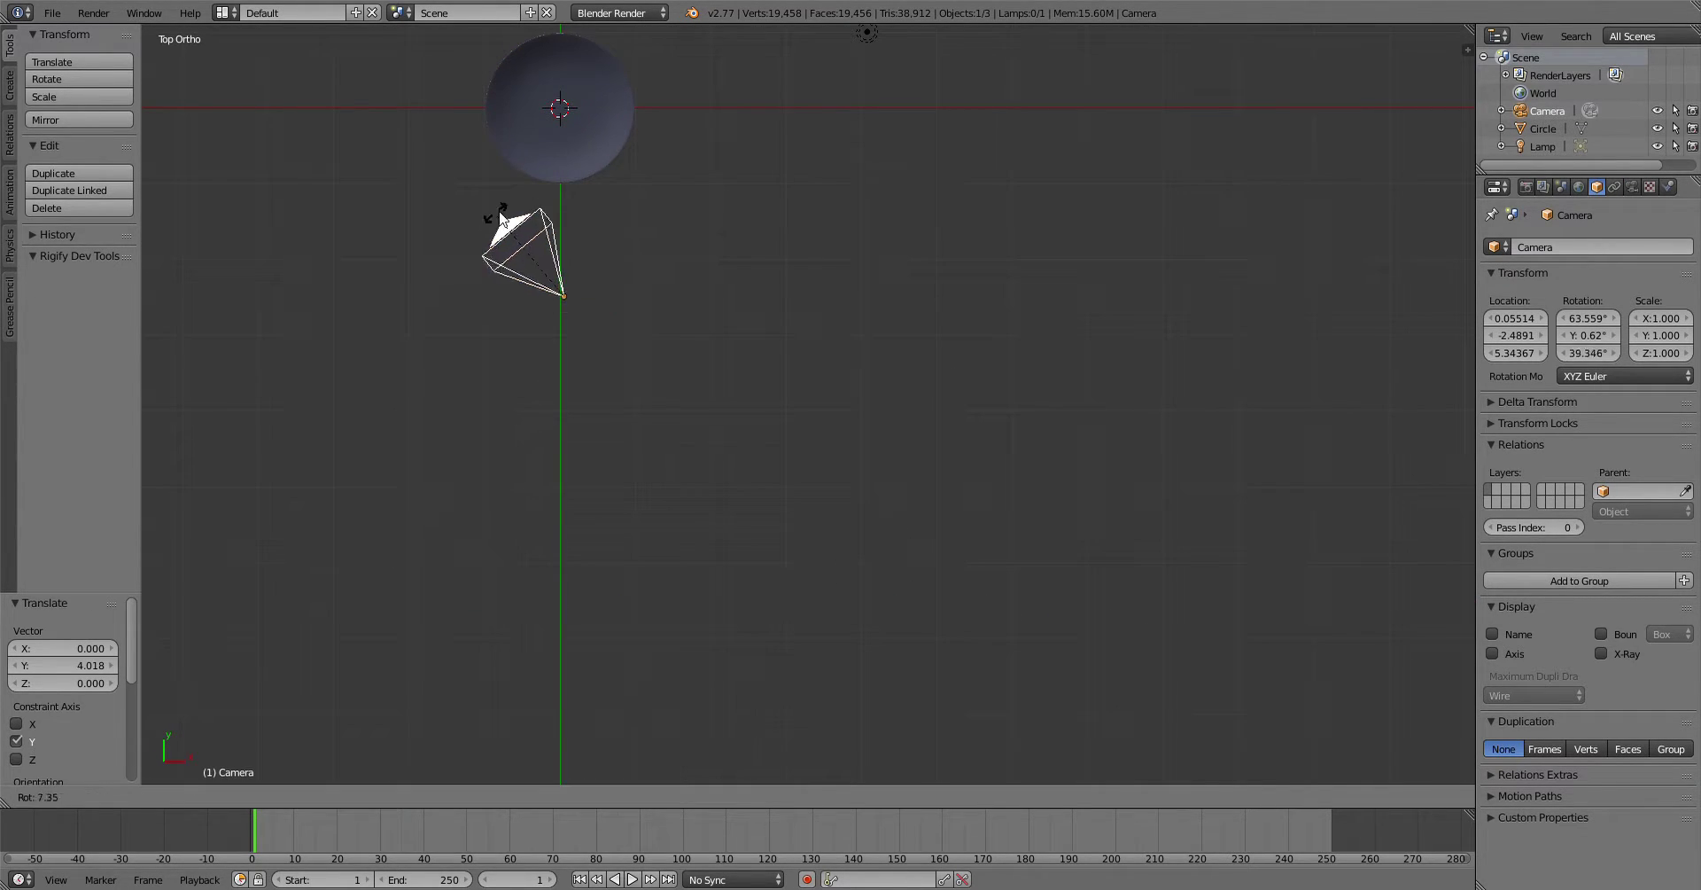
left_click(562, 200)
key("a")
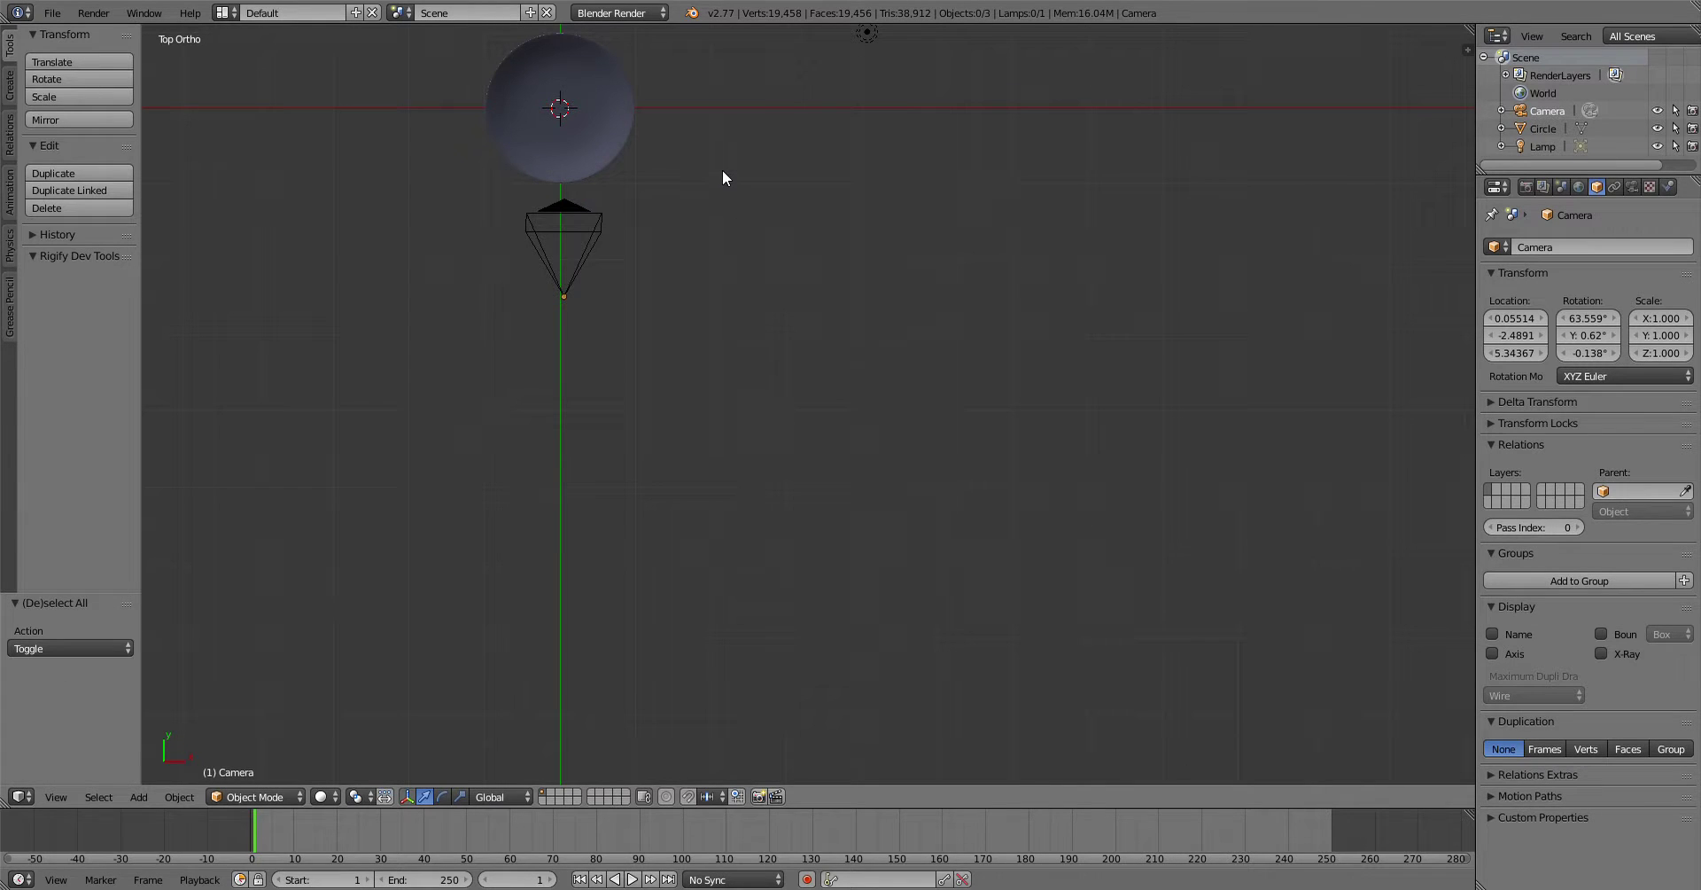
Step: From the right side view, lower the camera about 4.145 along Z to a height of about 1.2
key("KP_0")
key("KP_0")
key("KP_3")
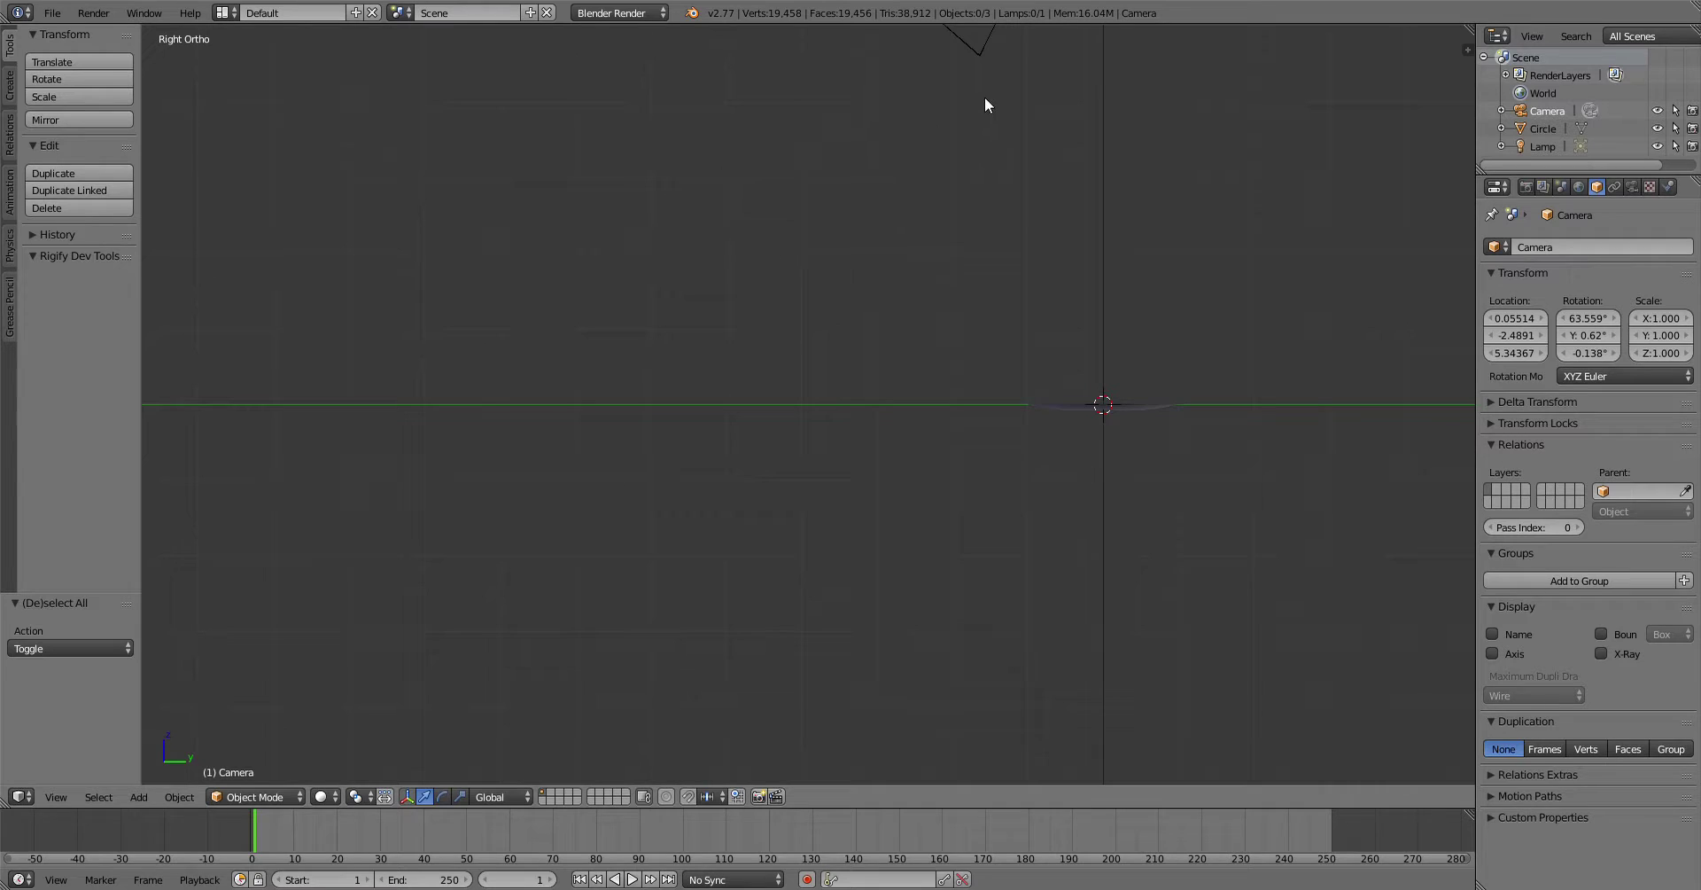
scroll(985, 97, "down", 2)
right_click(890, 126)
left_click_drag(887, 82, 922, 285)
Step: Check the dish's framing through the camera with a test render, and return to the right side view
key("KP_0")
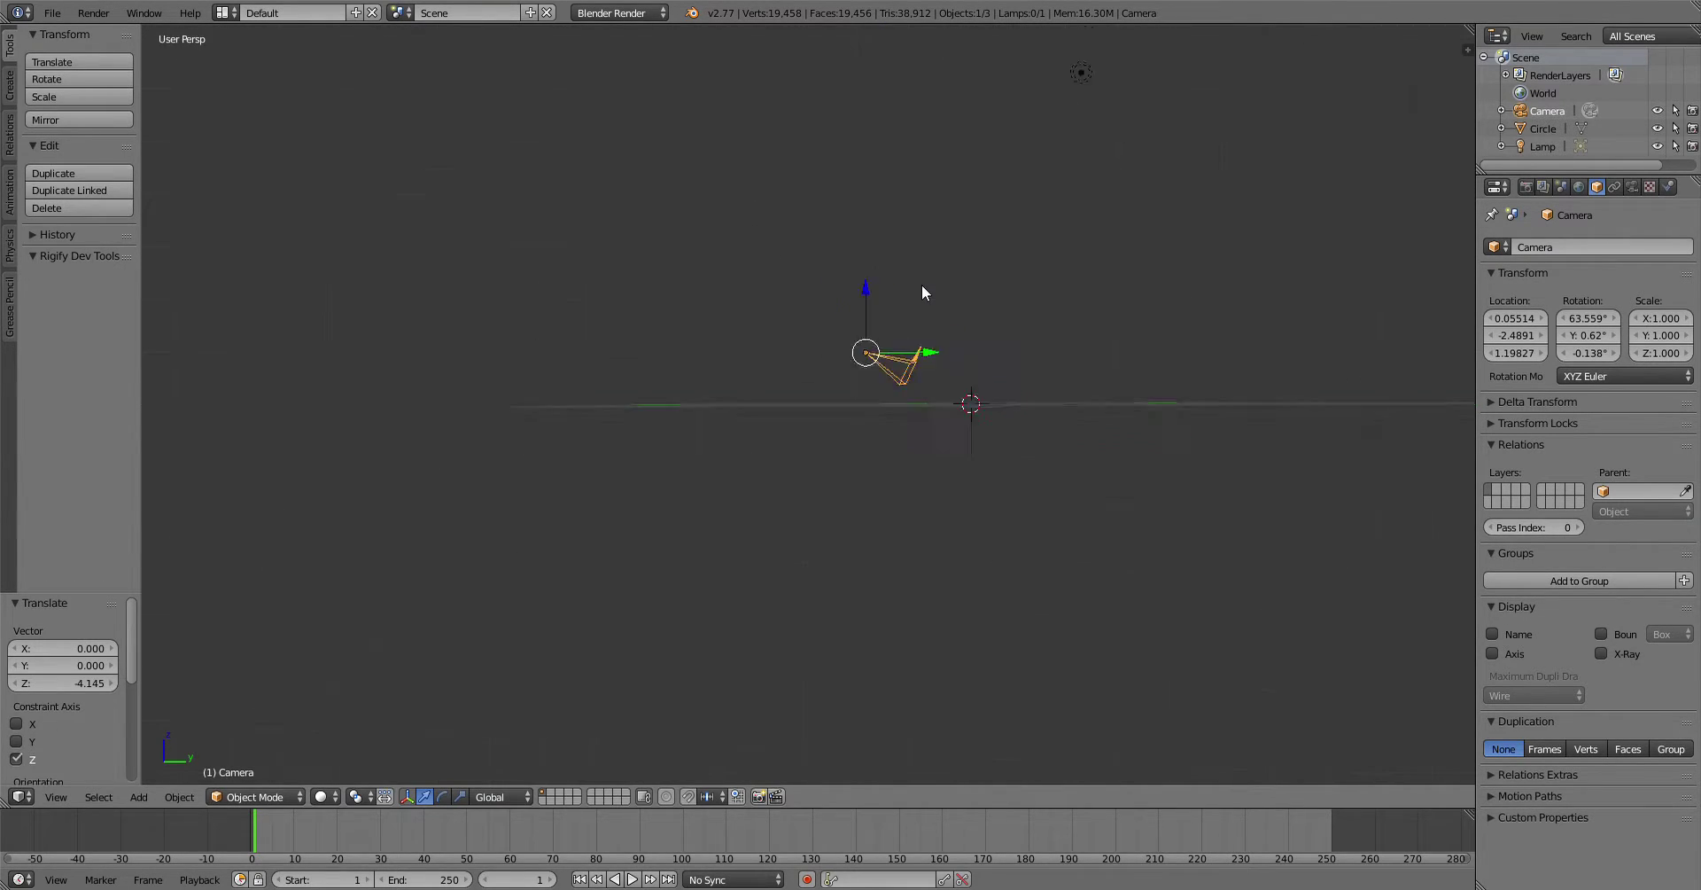
key("KP_3")
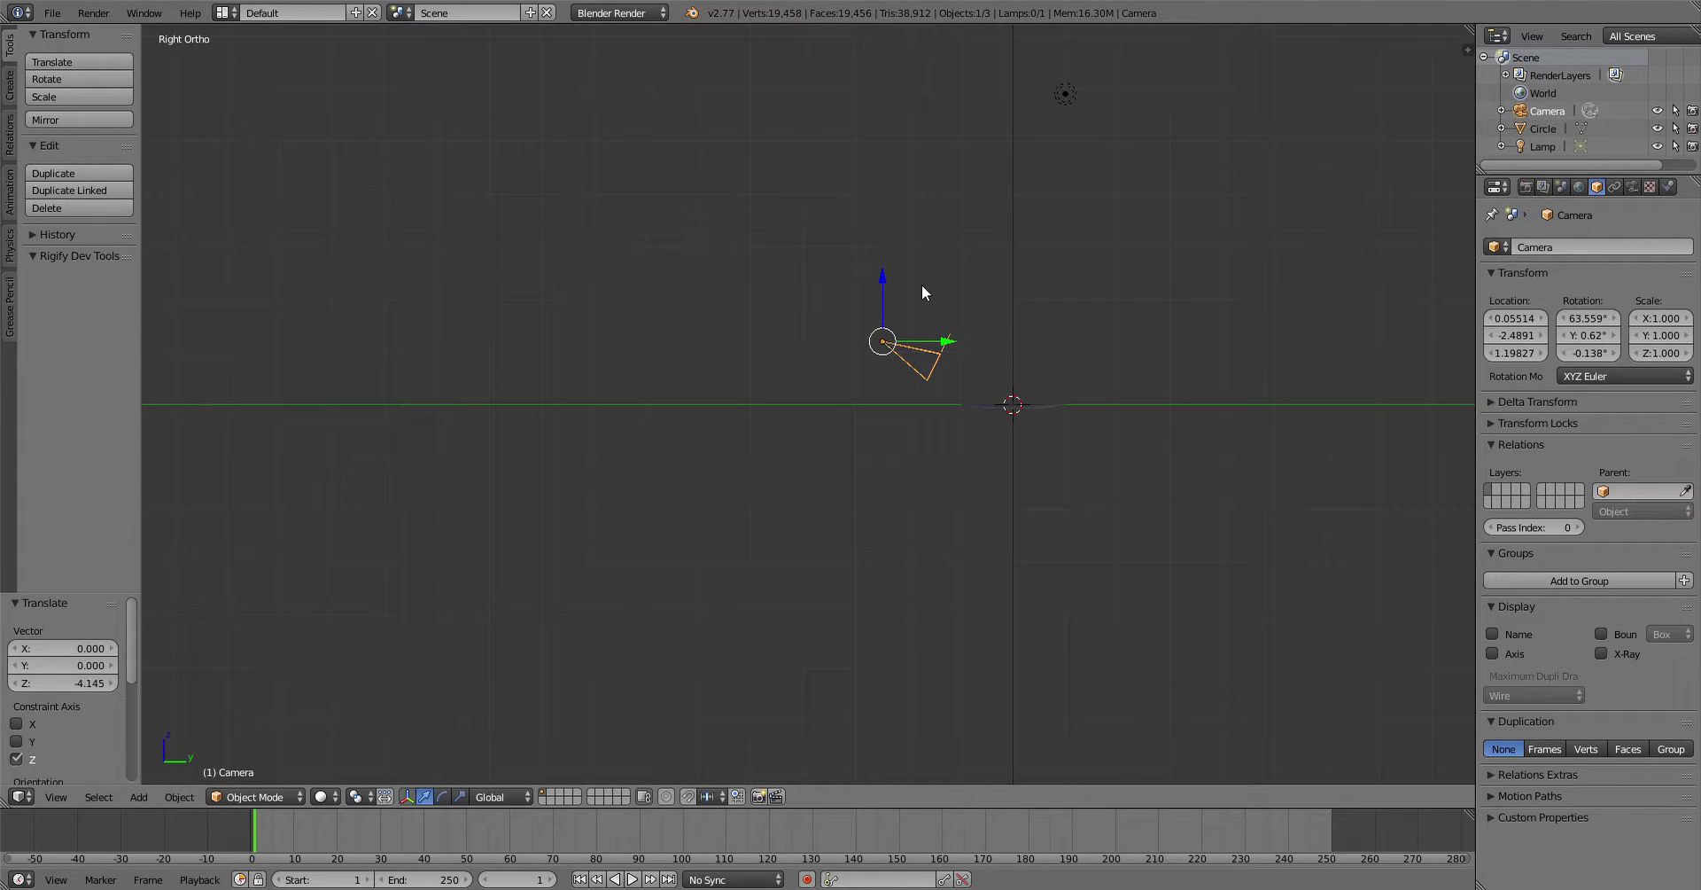
key("F12")
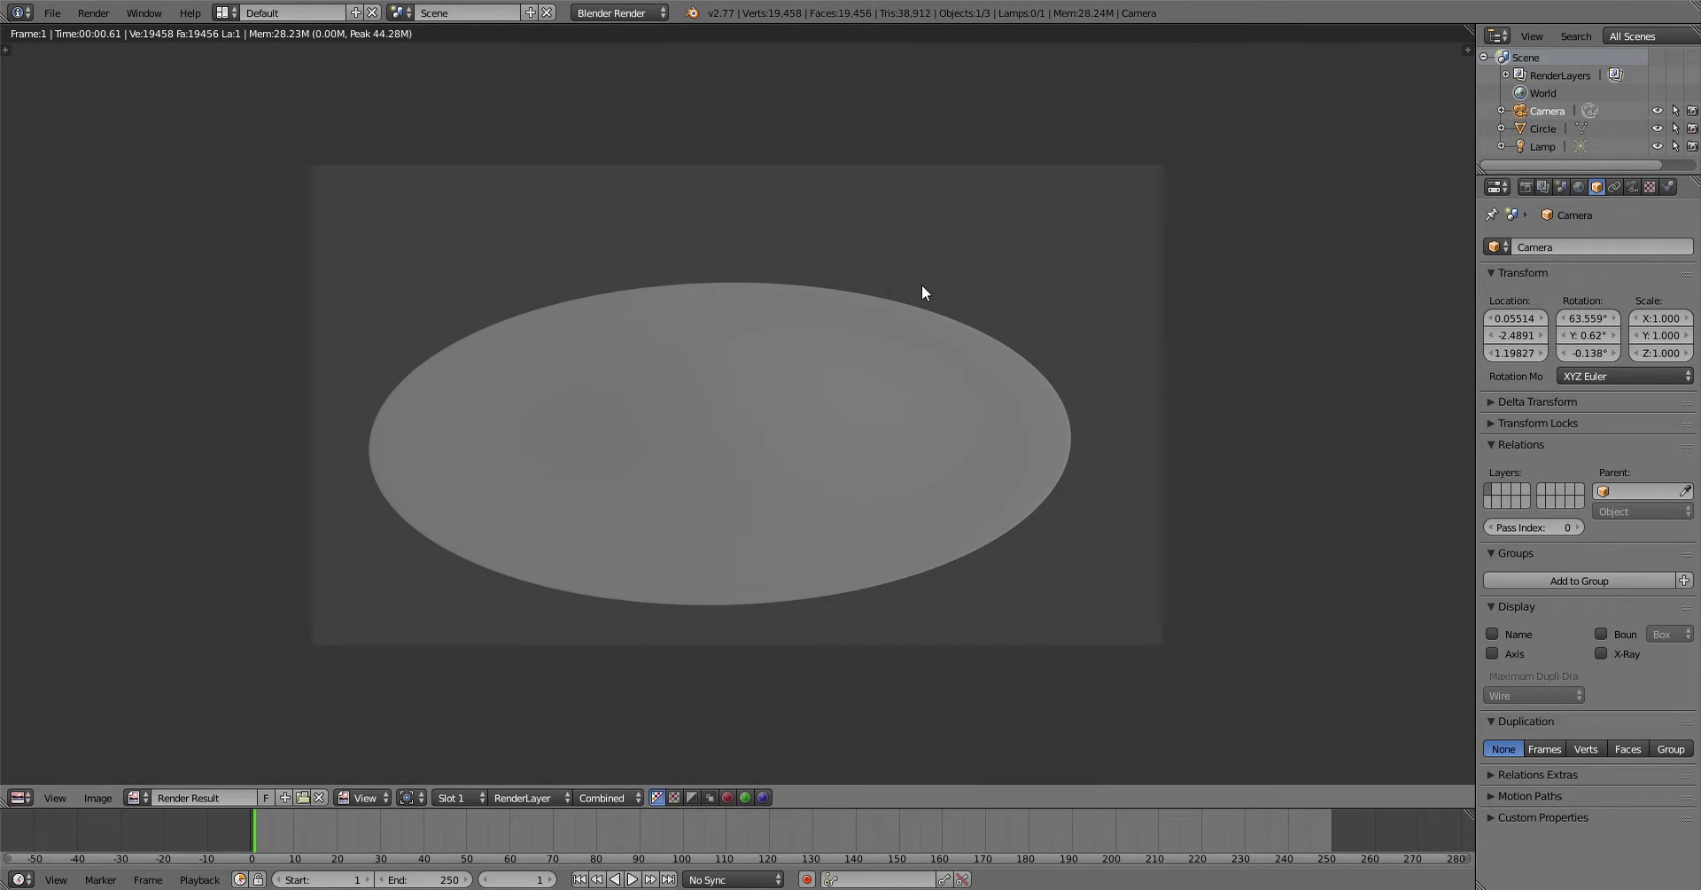
key("Escape")
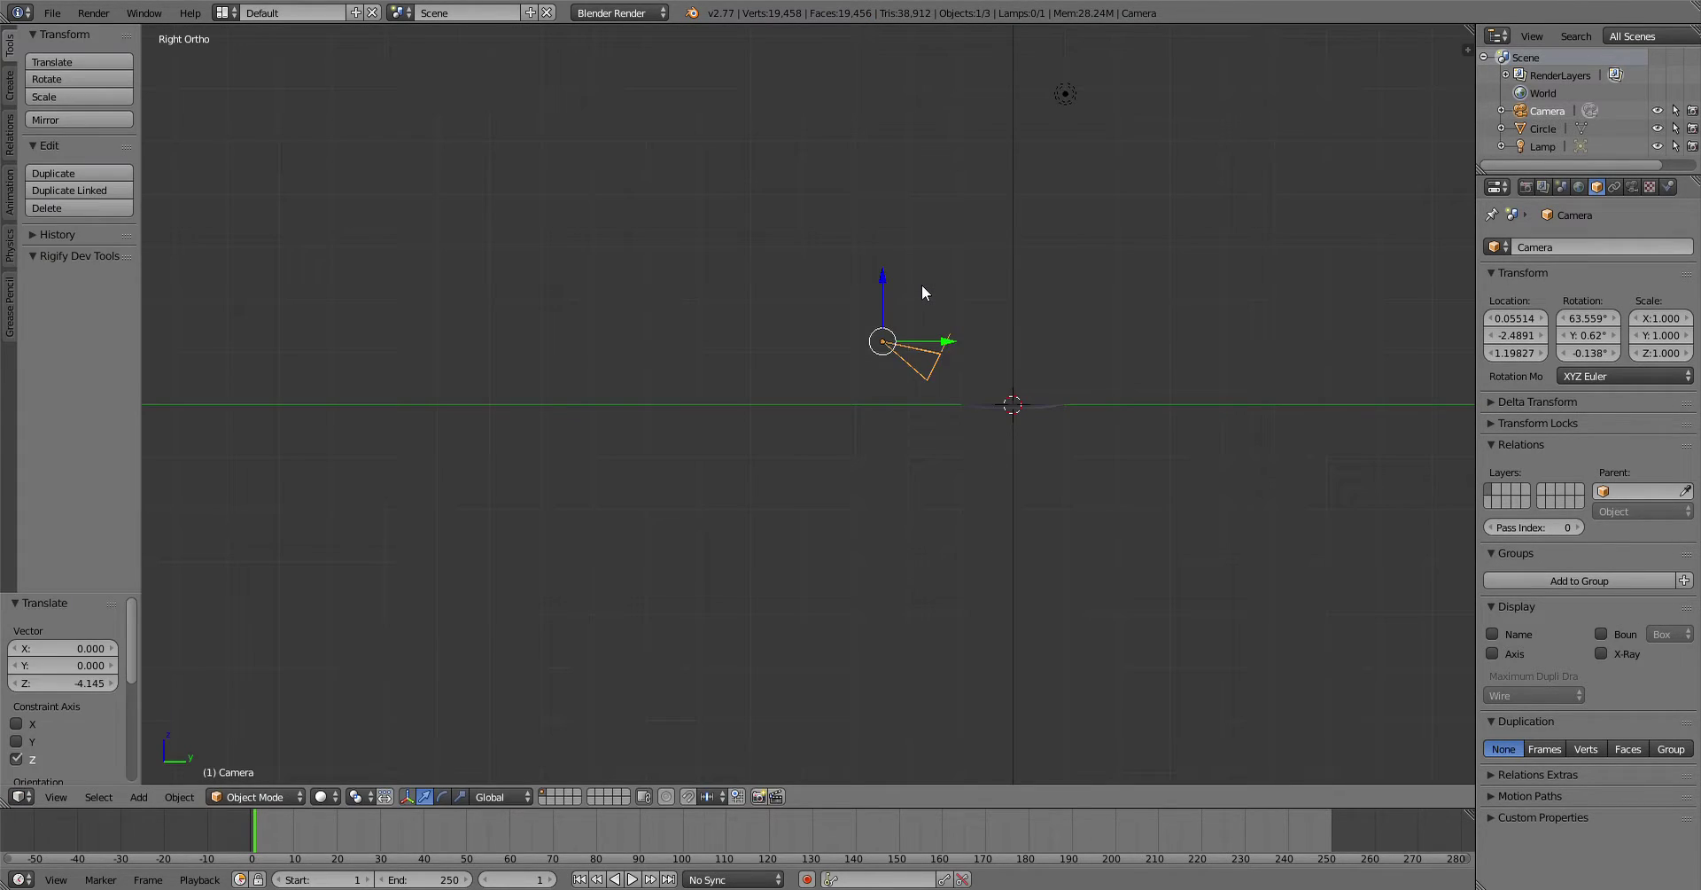
Step: Raise the dish about 0.1 along Z and clear the selection
right_click(1028, 400)
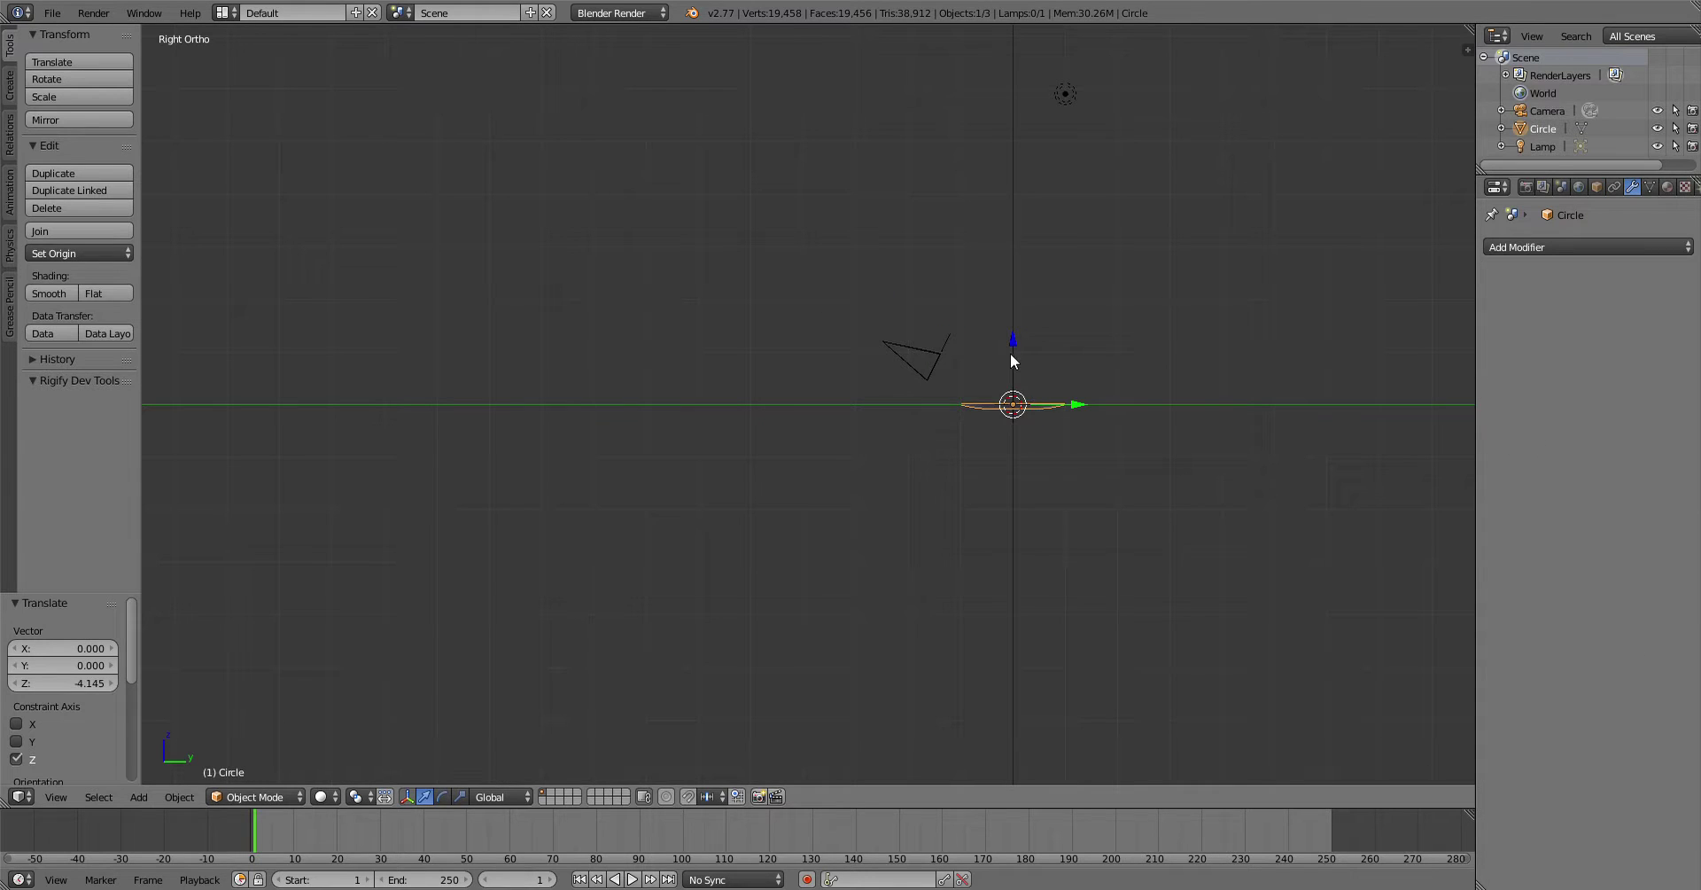
key("g")
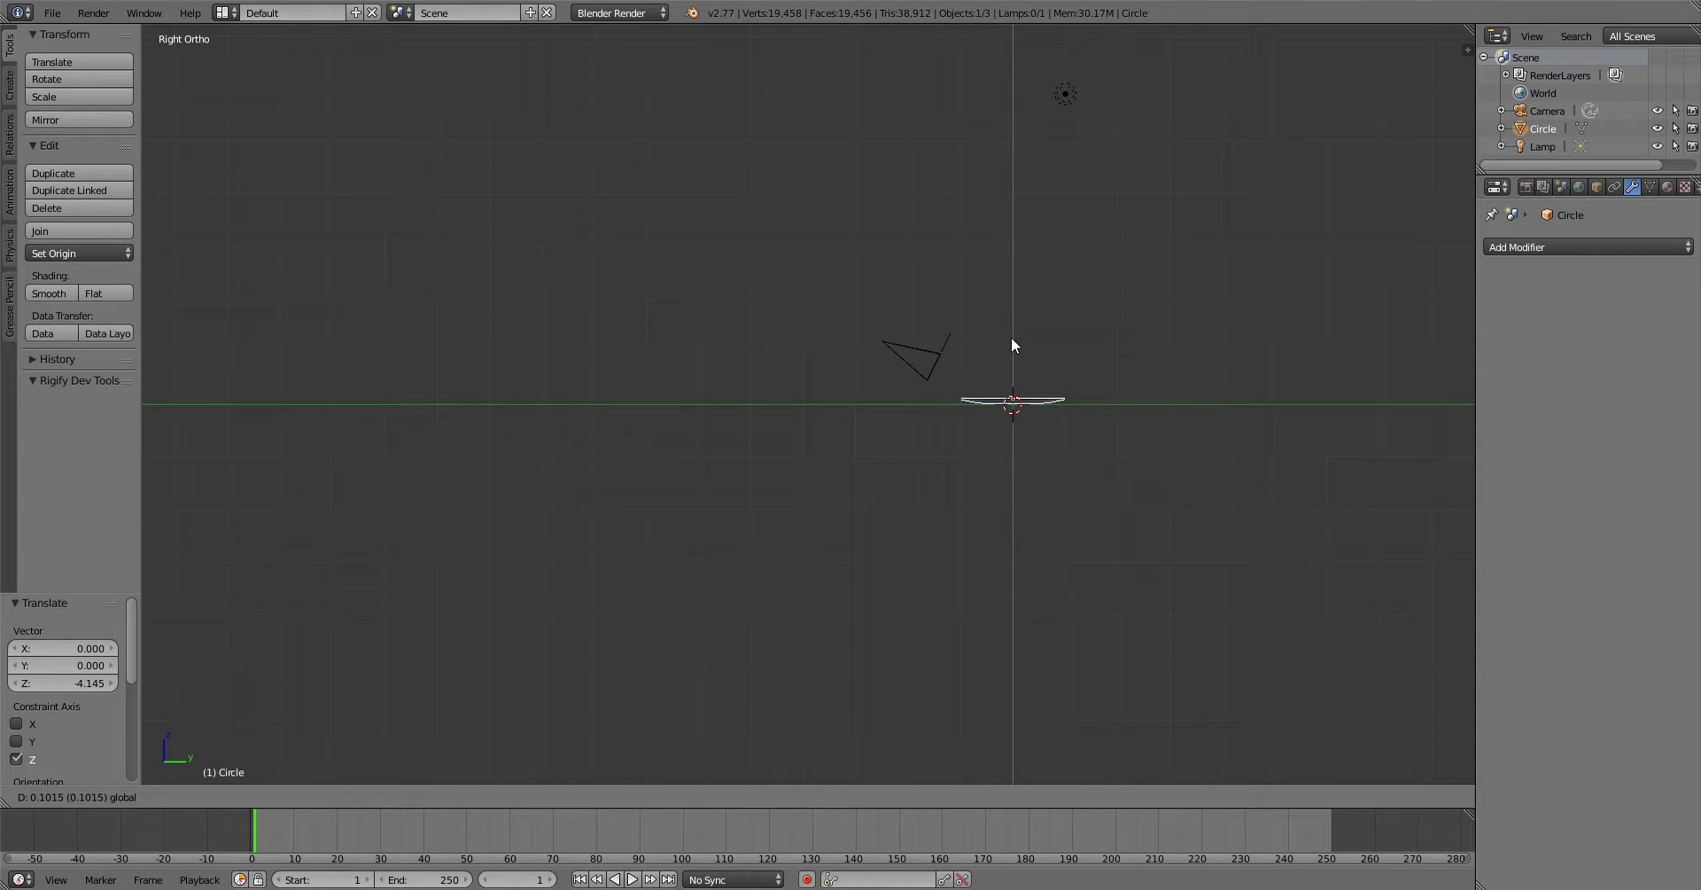
left_click(1014, 342)
key("a")
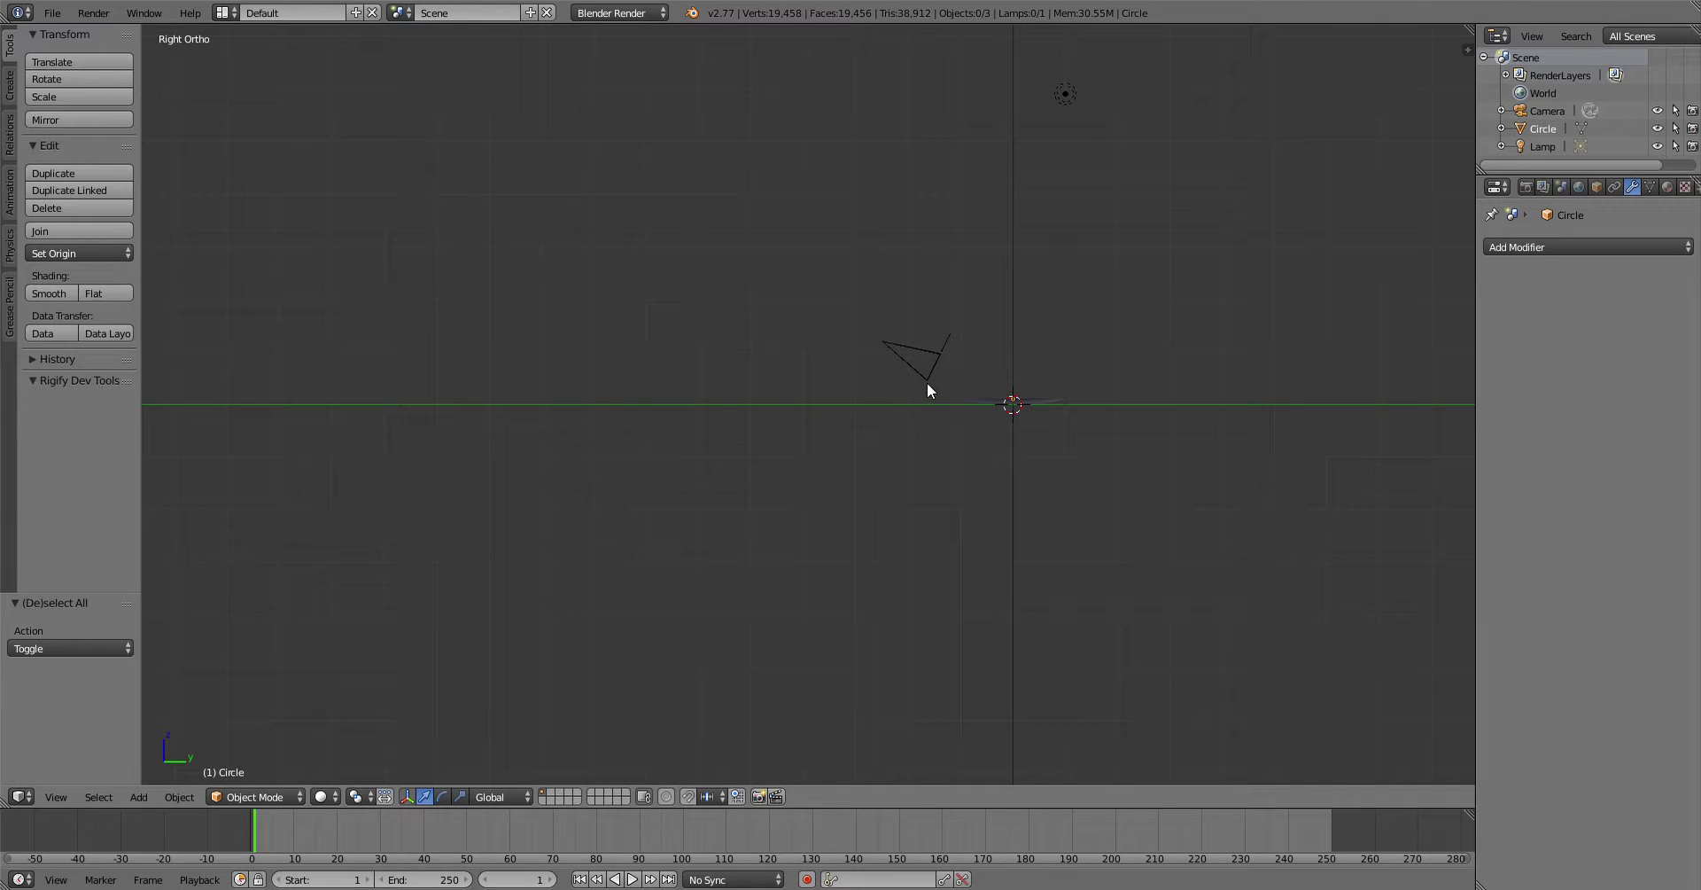
Step: Select the dish from the top view and assign a new material to it
key("KP_7")
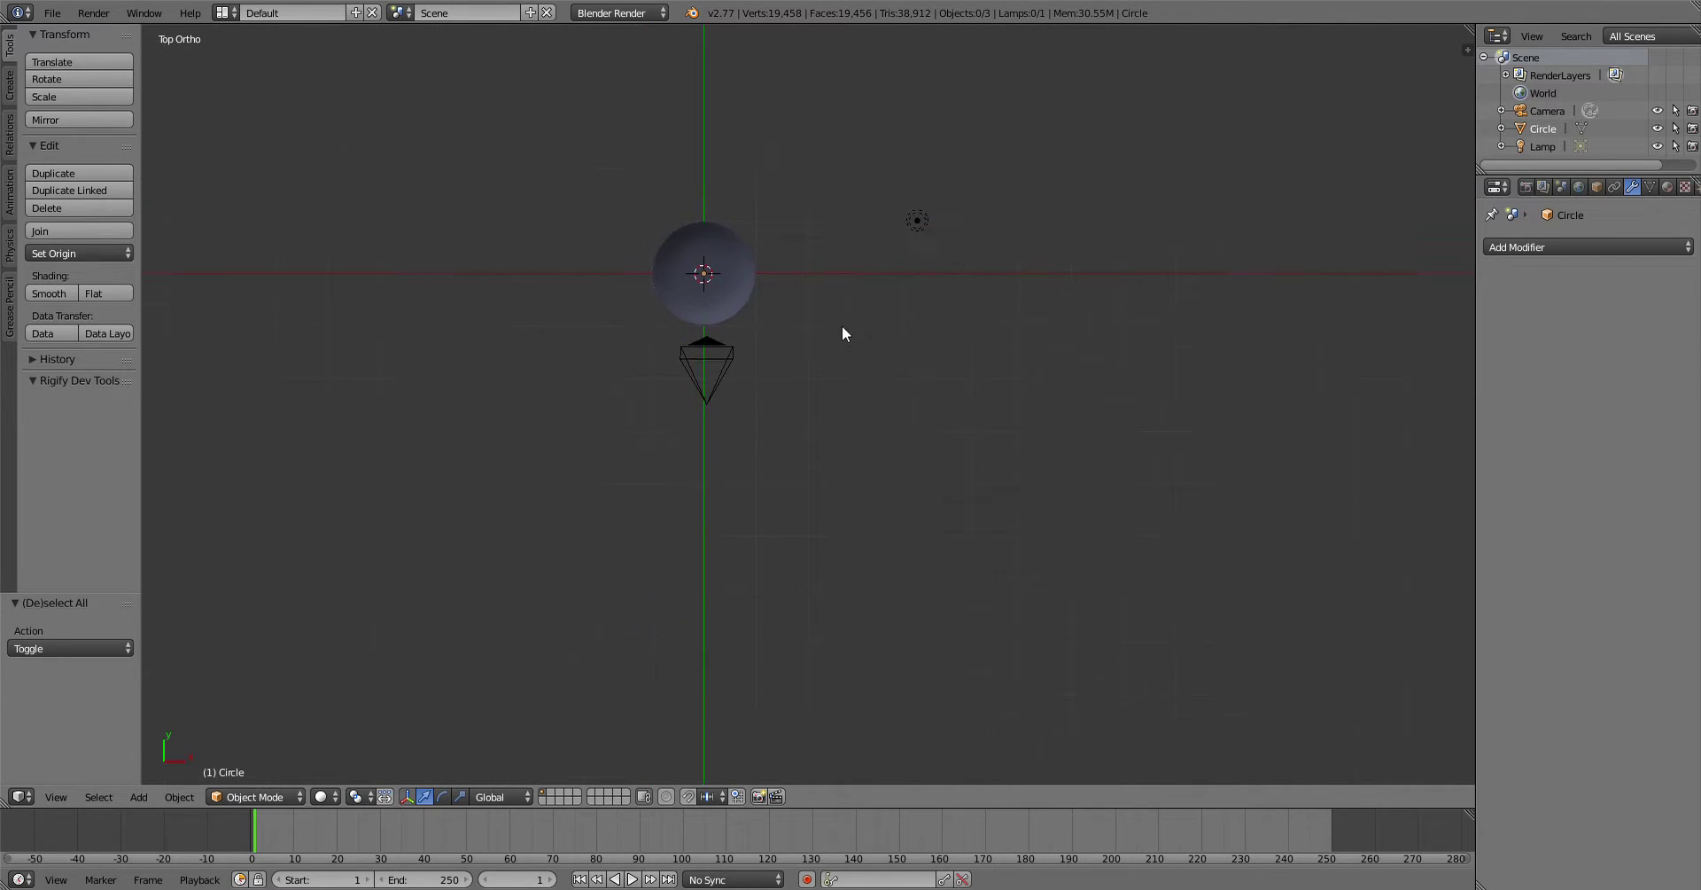
middle_click_drag(842, 326, 939, 427, "shift")
right_click(840, 372)
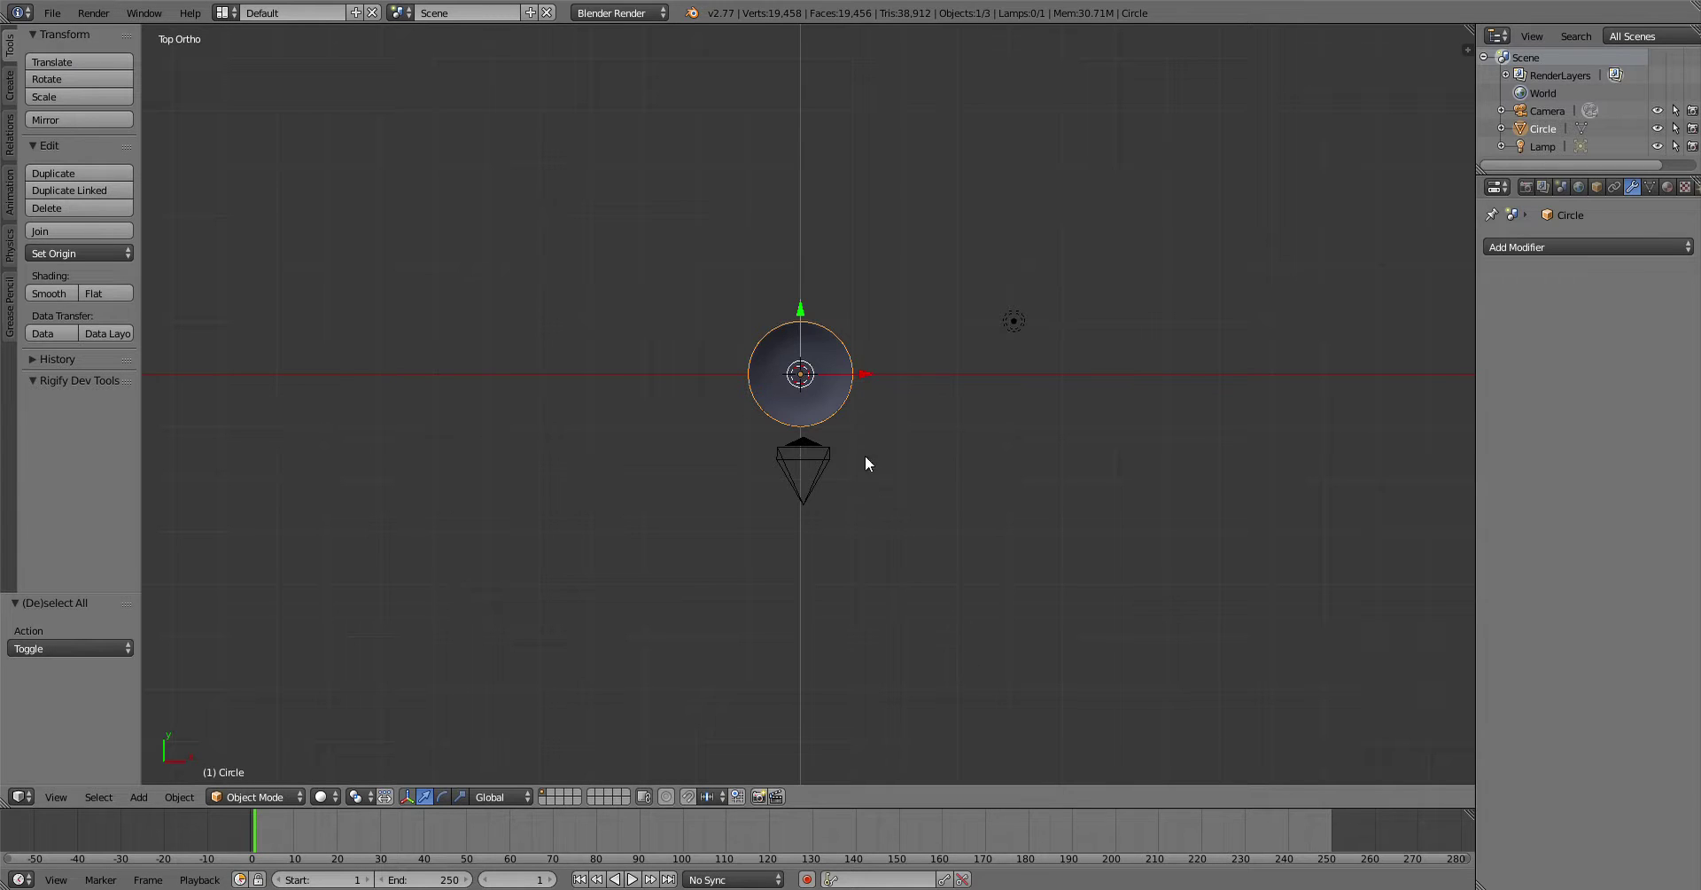
scroll(880, 438, "up", 4)
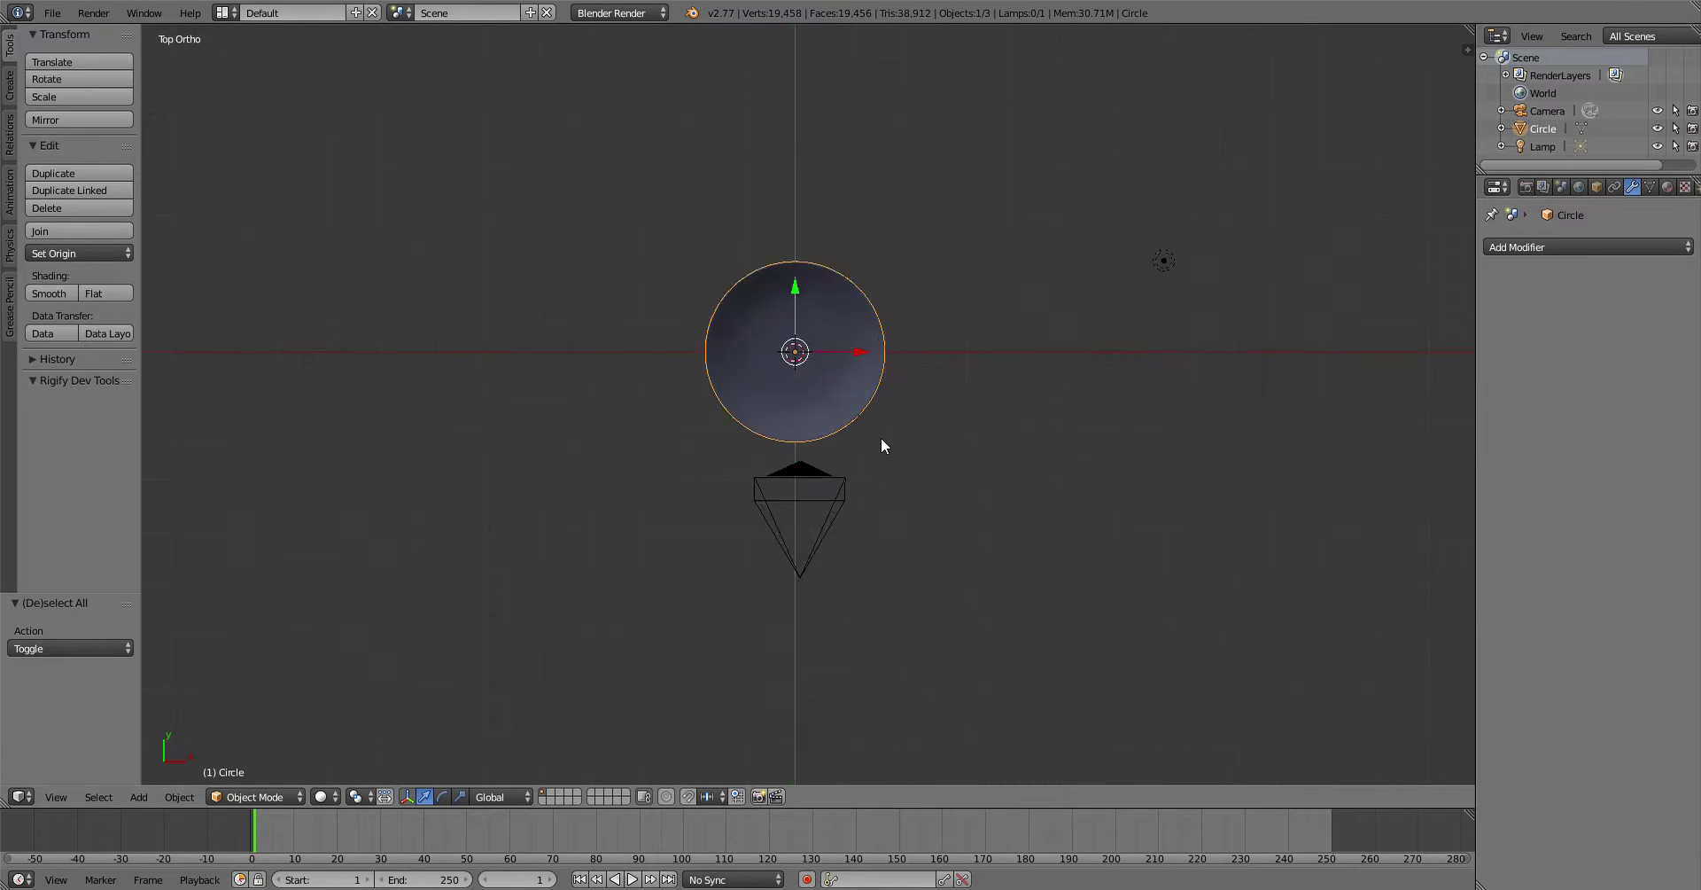
left_click(1668, 187)
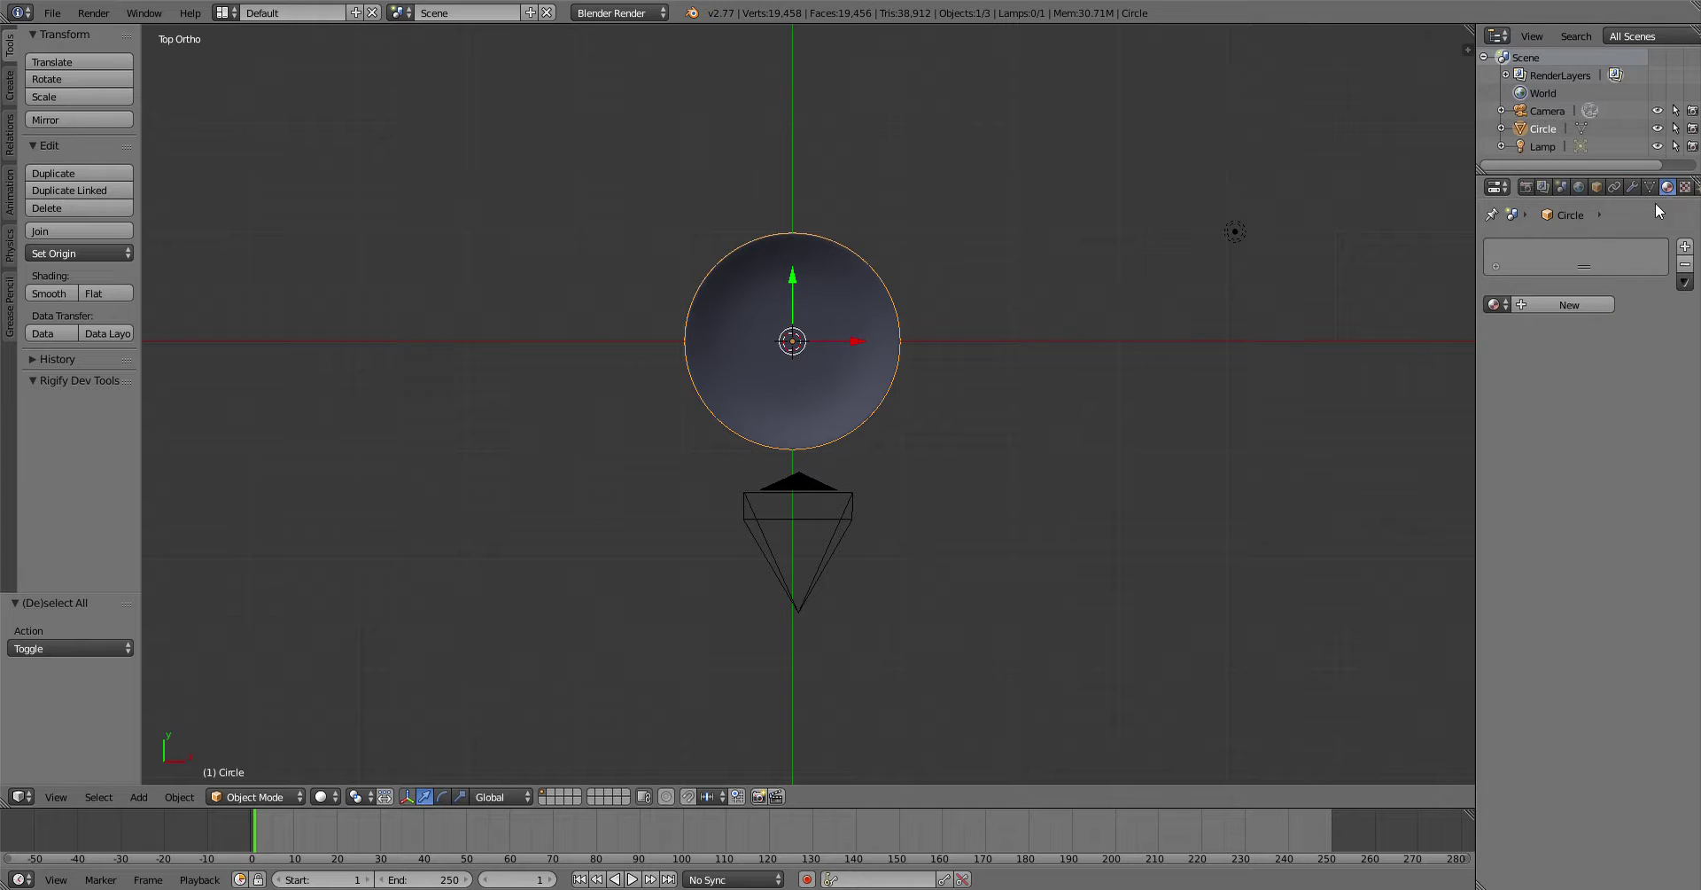
left_click(1496, 303)
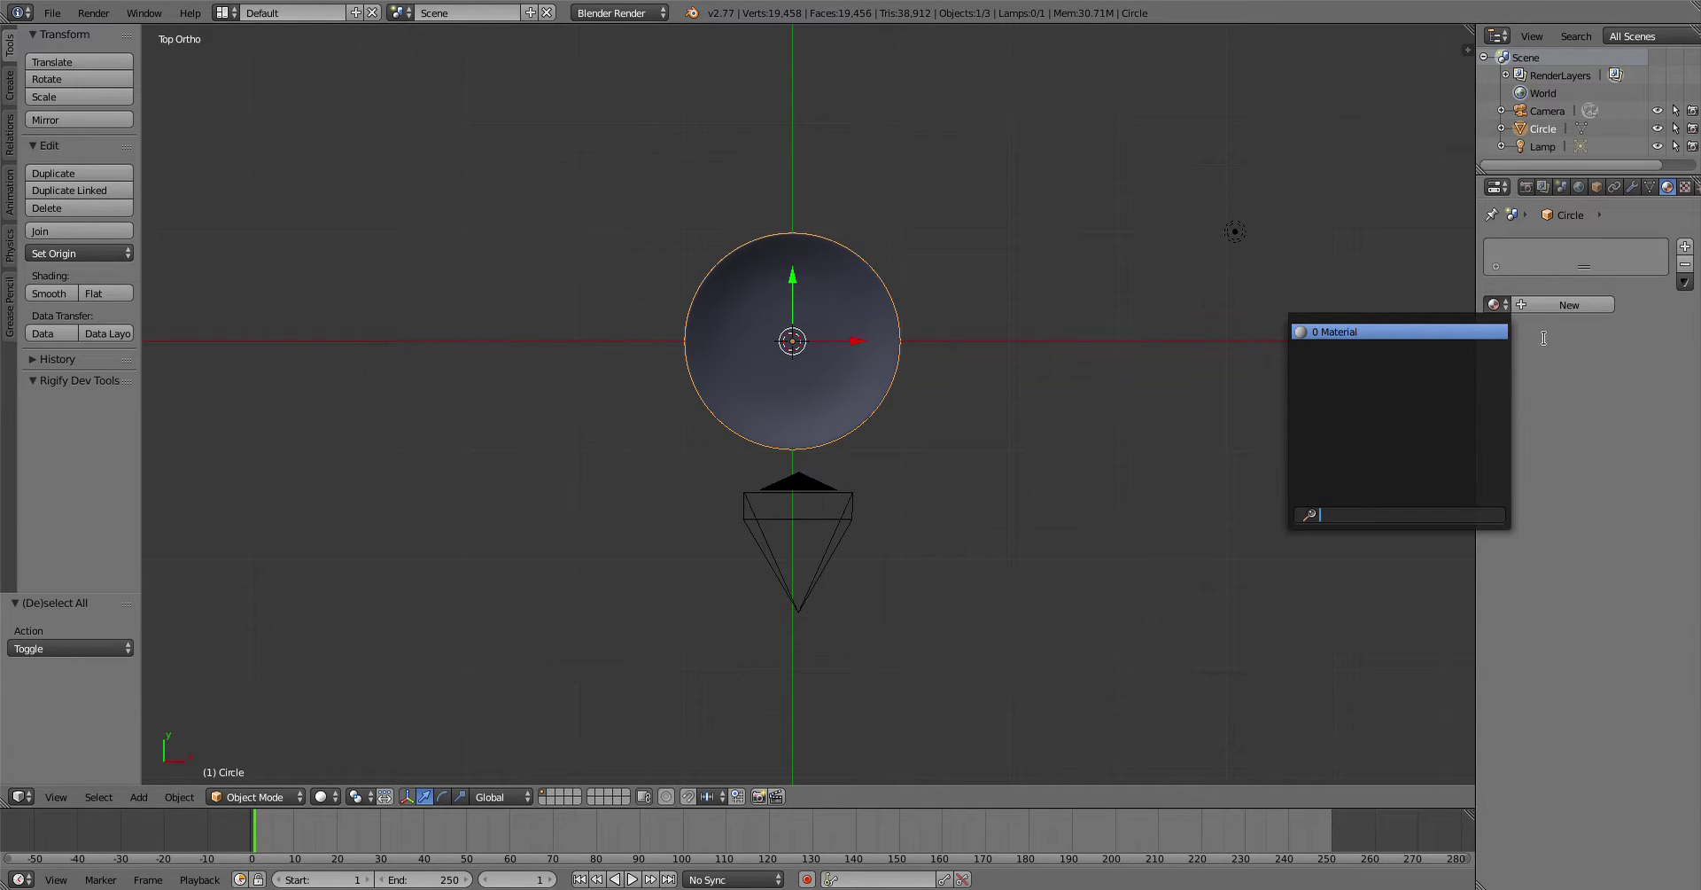
left_click(1582, 304)
Step: Give the dish's material a light beige diffuse colour with intensity 0.863, and set its specular intensity to 0.125
middle_click_drag(986, 363, 926, 186)
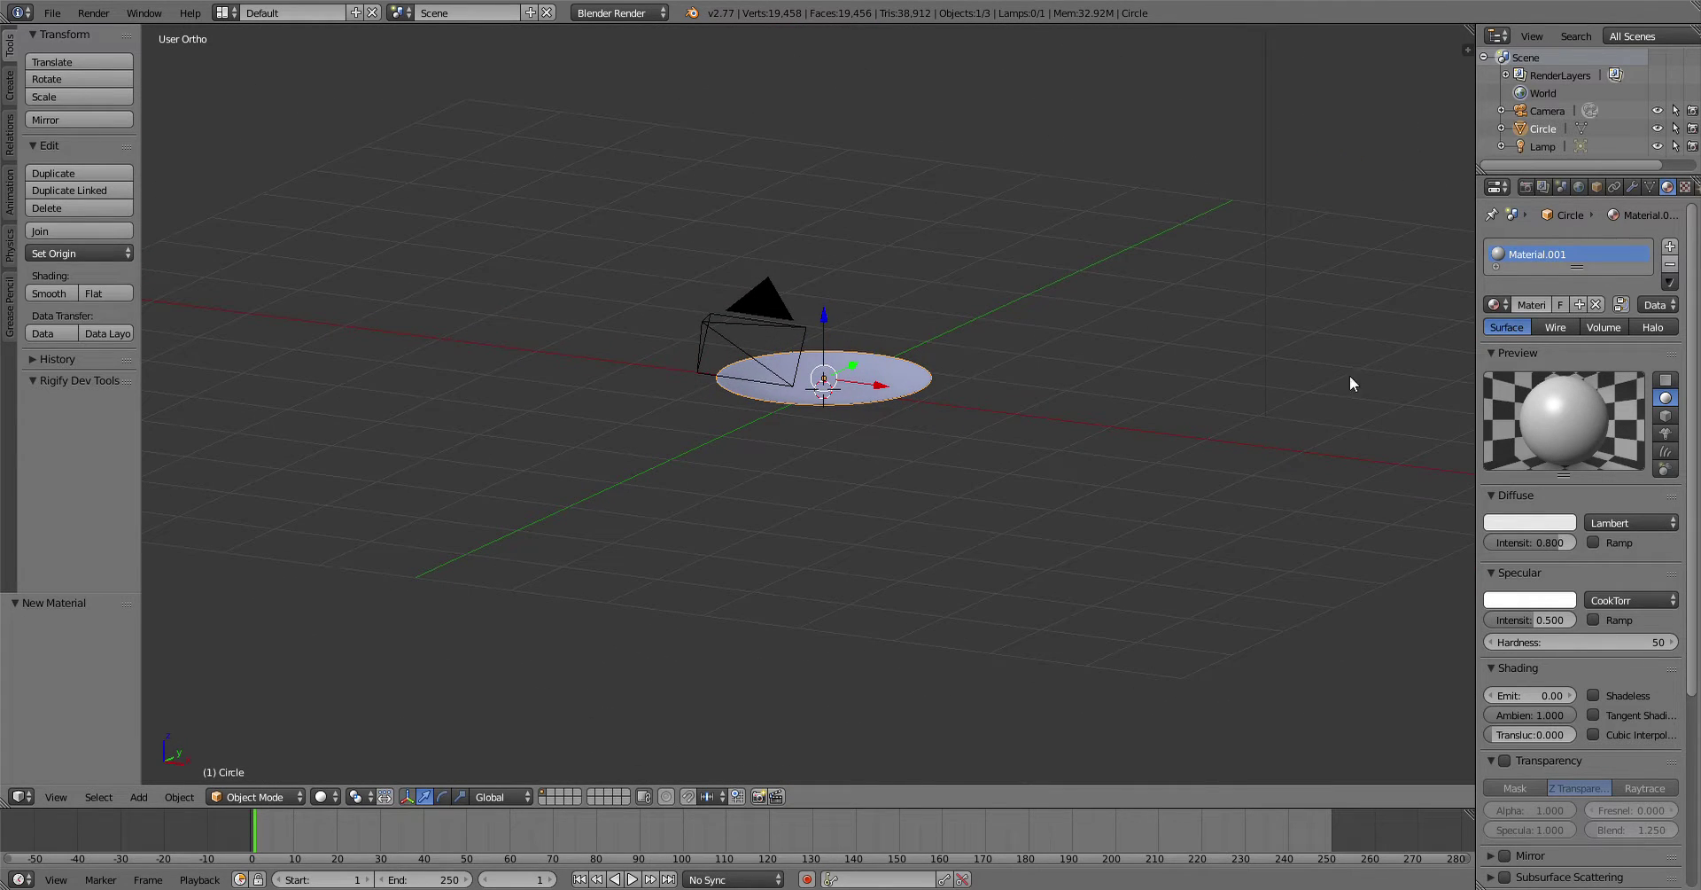
left_click(1545, 525)
left_click_drag(1563, 296, 1564, 311)
left_click_drag(1483, 348, 1473, 364)
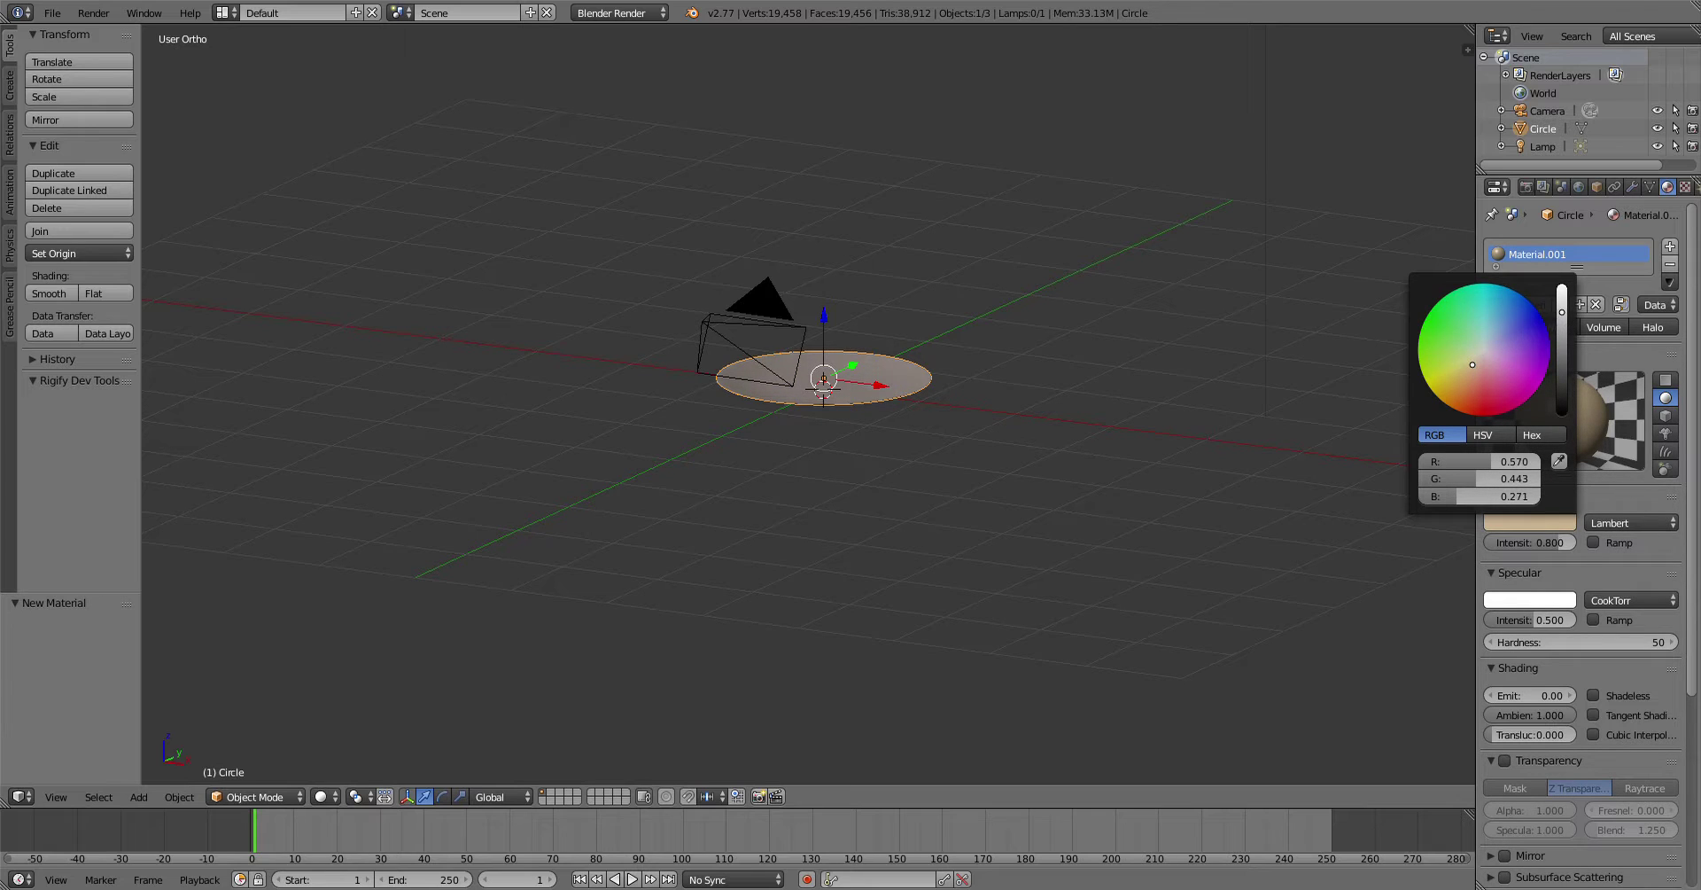
left_click_drag(1562, 310, 1562, 291)
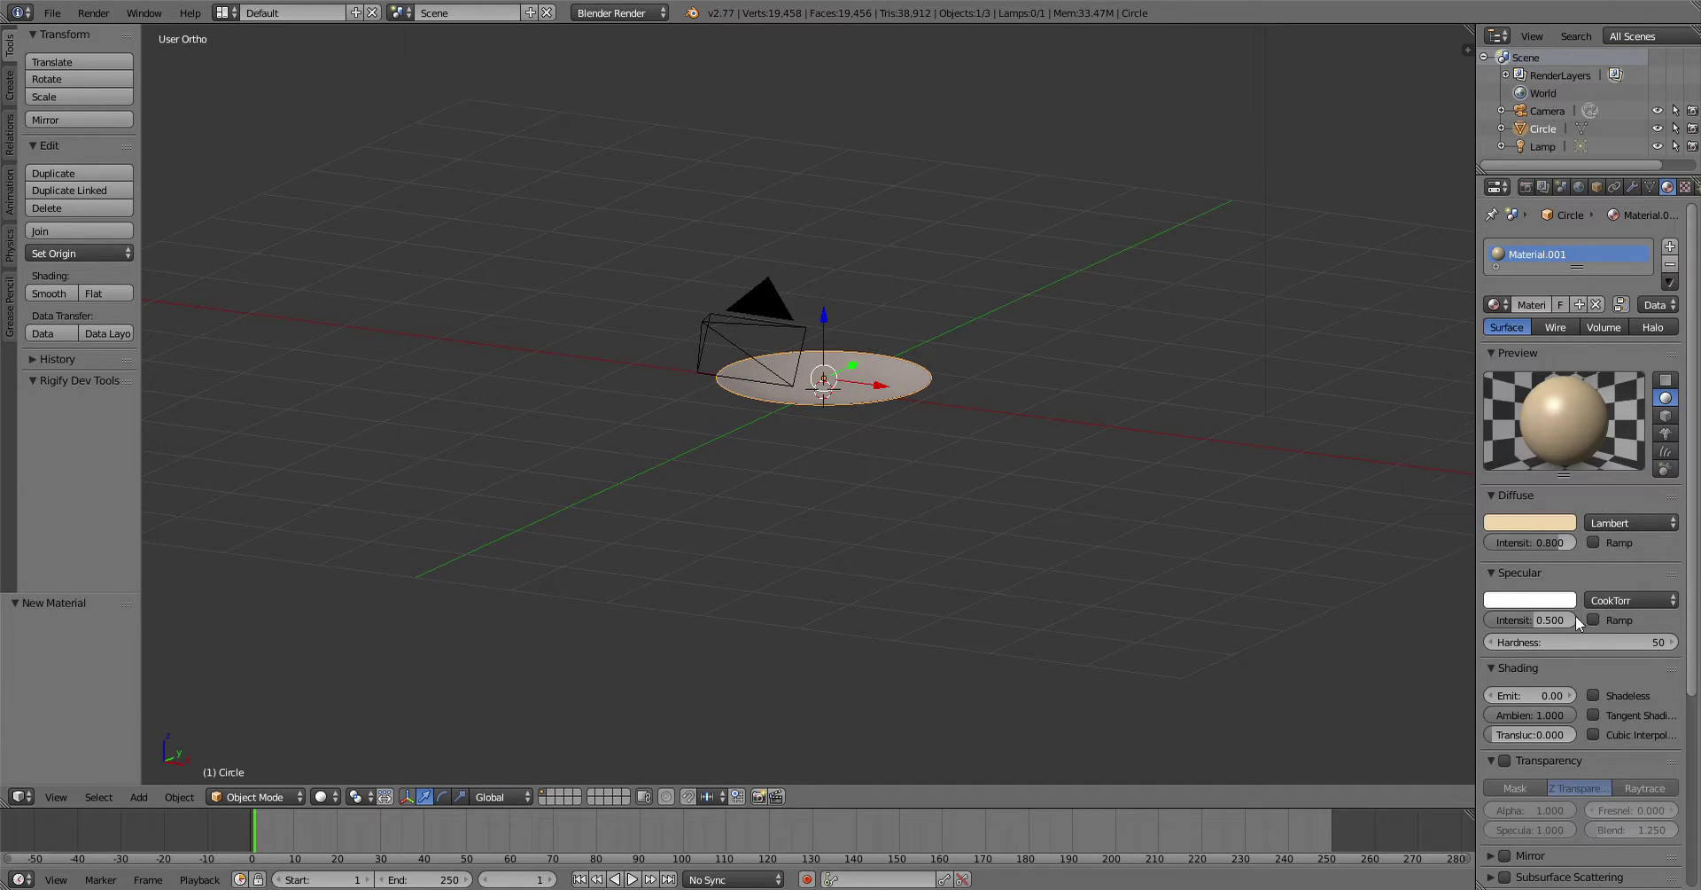
left_click_drag(1545, 622, 1509, 623)
mouse_move(1564, 542)
left_mouse_down()
mouse_move(1585, 542)
mouse_move(1568, 540)
left_mouse_up()
Step: Enable Mirror on the dish's material with reflectivity 0.094 and Fresnel 2.500
scroll(1582, 574, "down", 3)
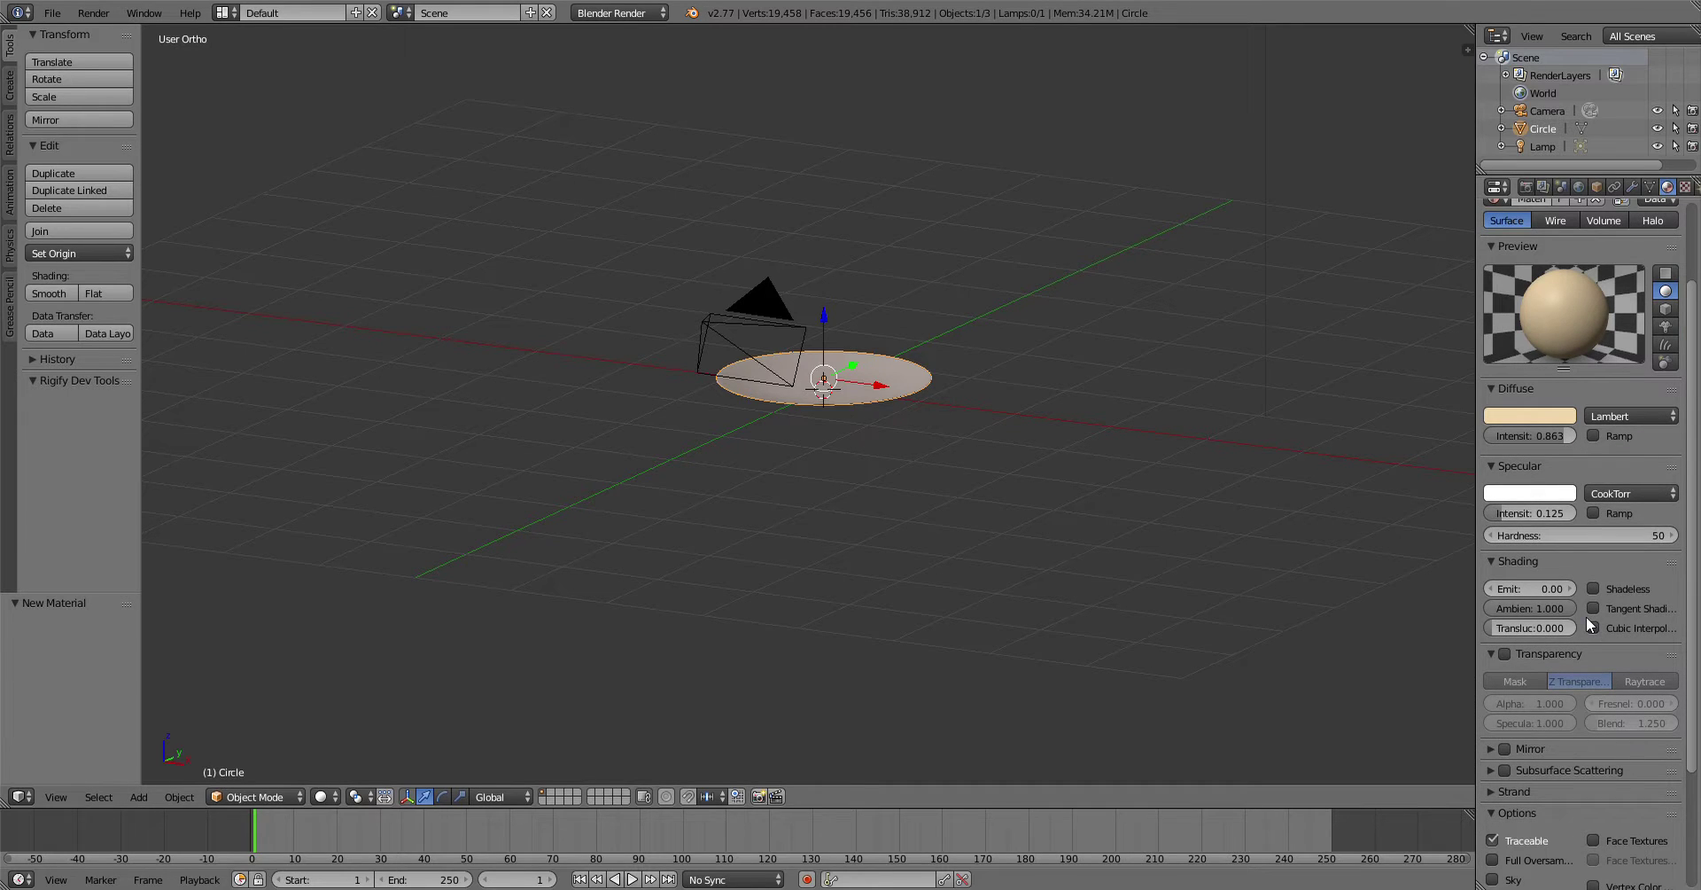
scroll(1570, 629, "down", 4)
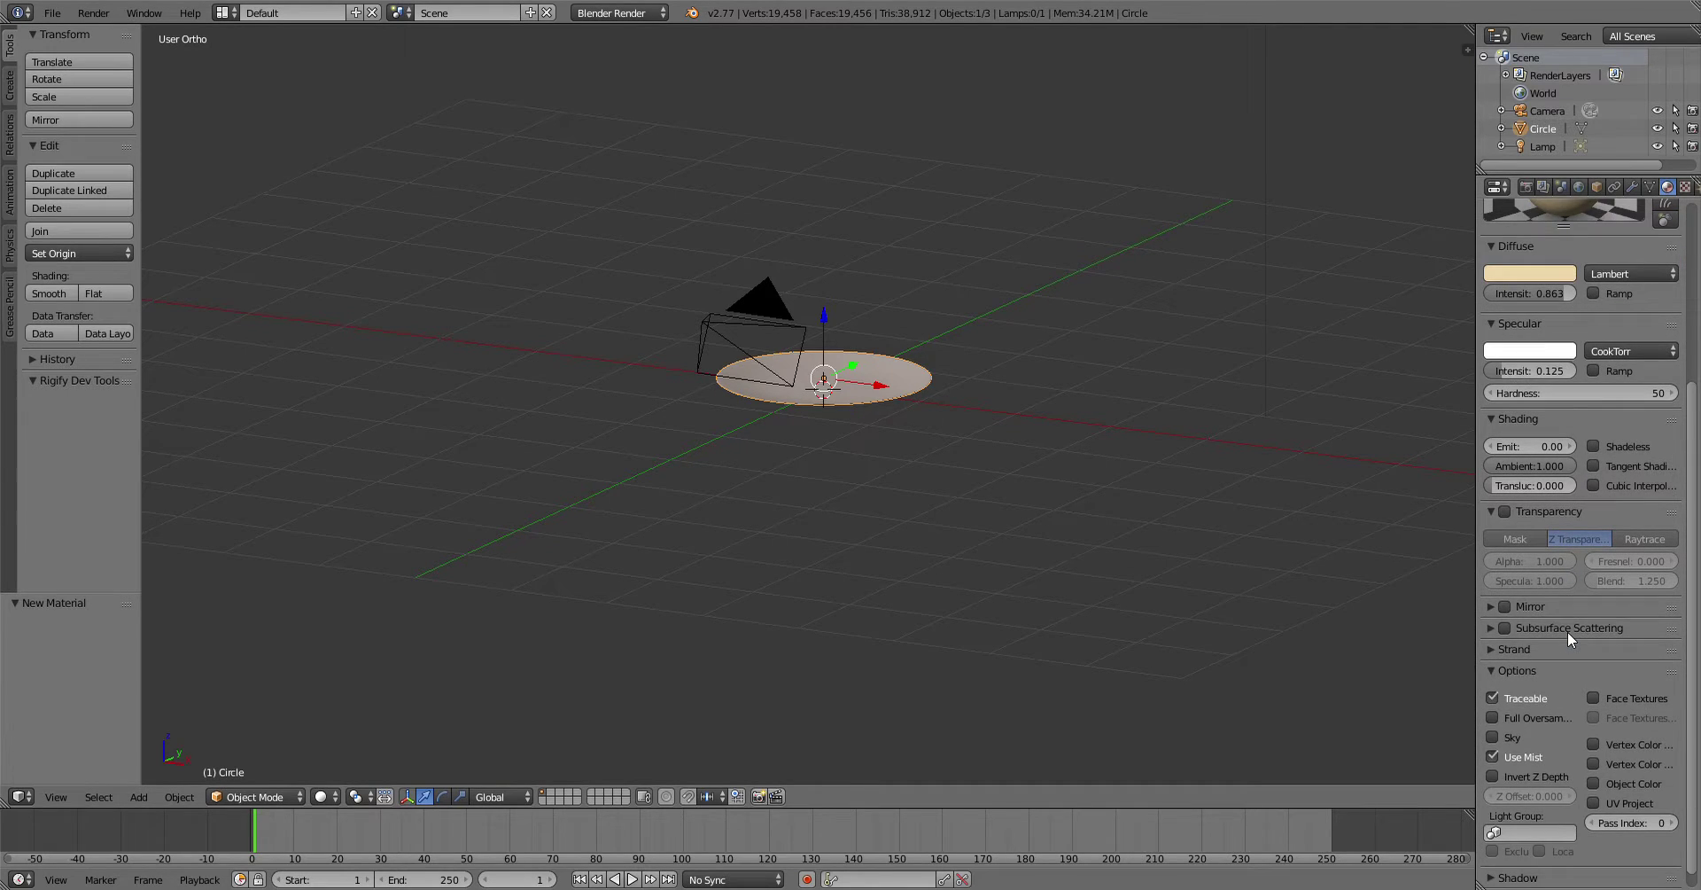
left_click(1488, 606)
left_click(1504, 606)
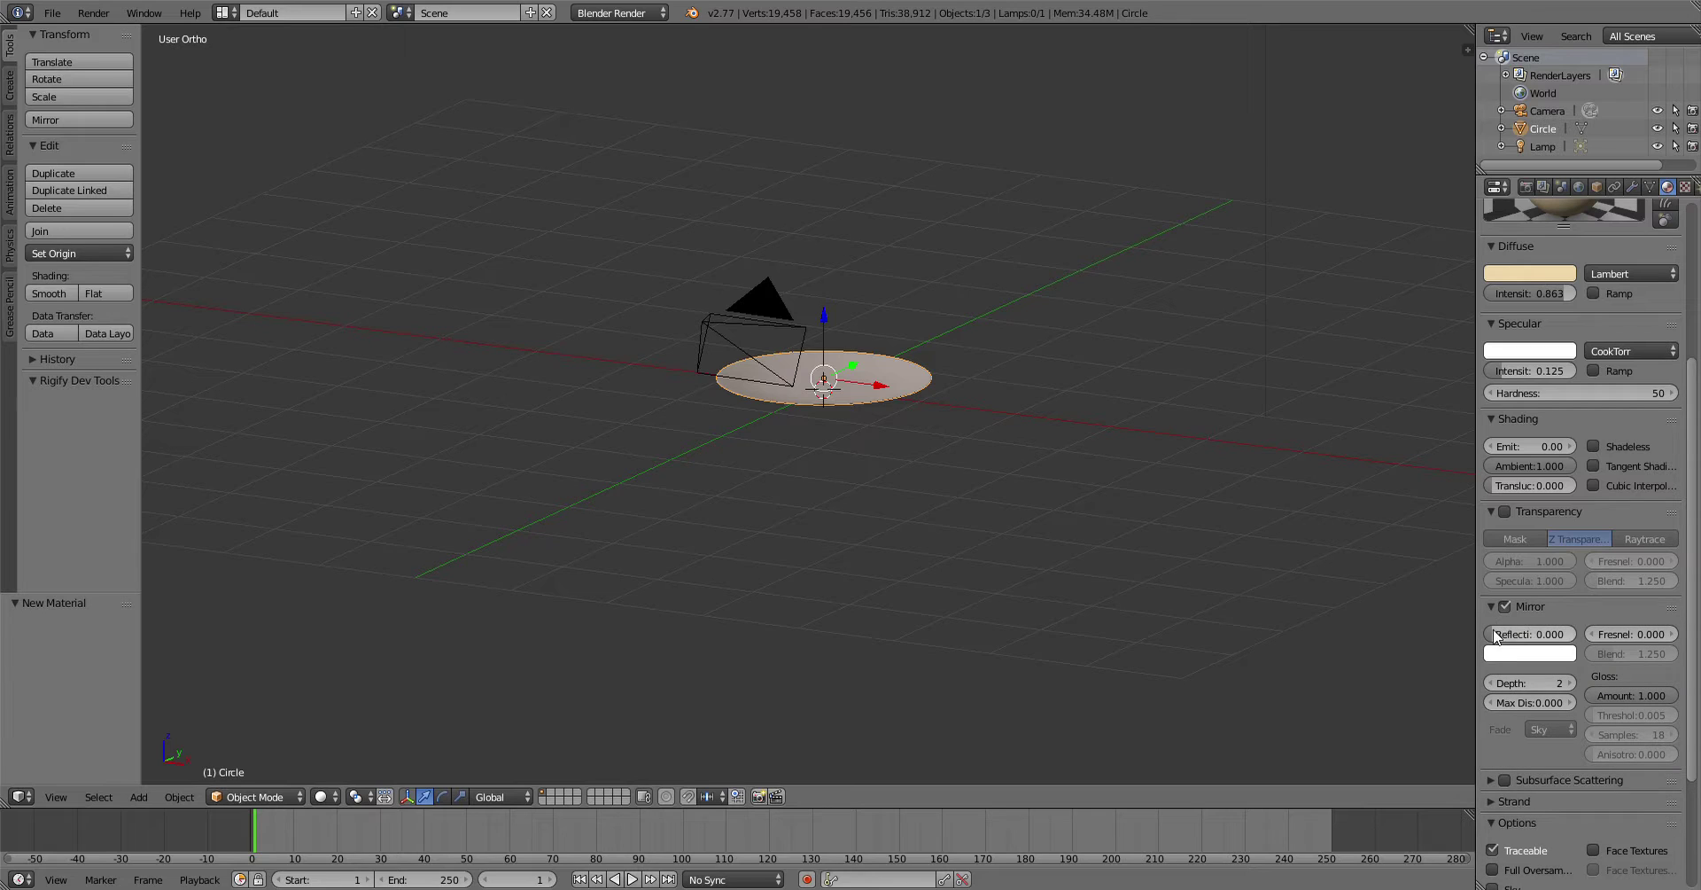
left_click_drag(1494, 633, 1517, 633)
scroll(1602, 713, "up", 2)
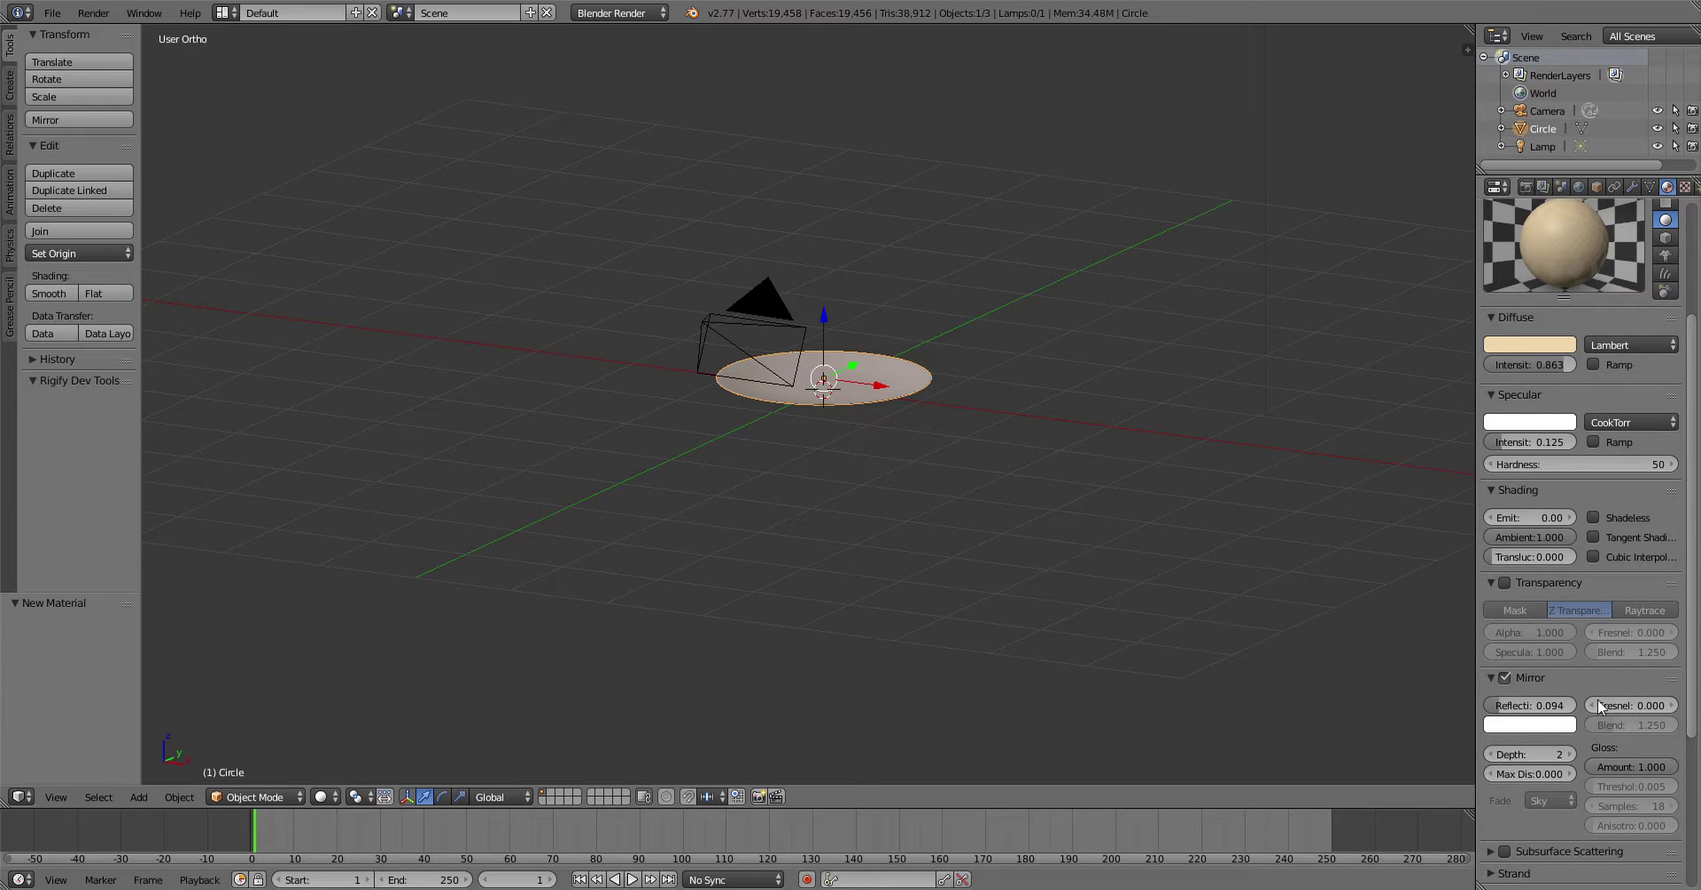
left_click_drag(1601, 710, 1630, 710)
scroll(1534, 592, "down", 5)
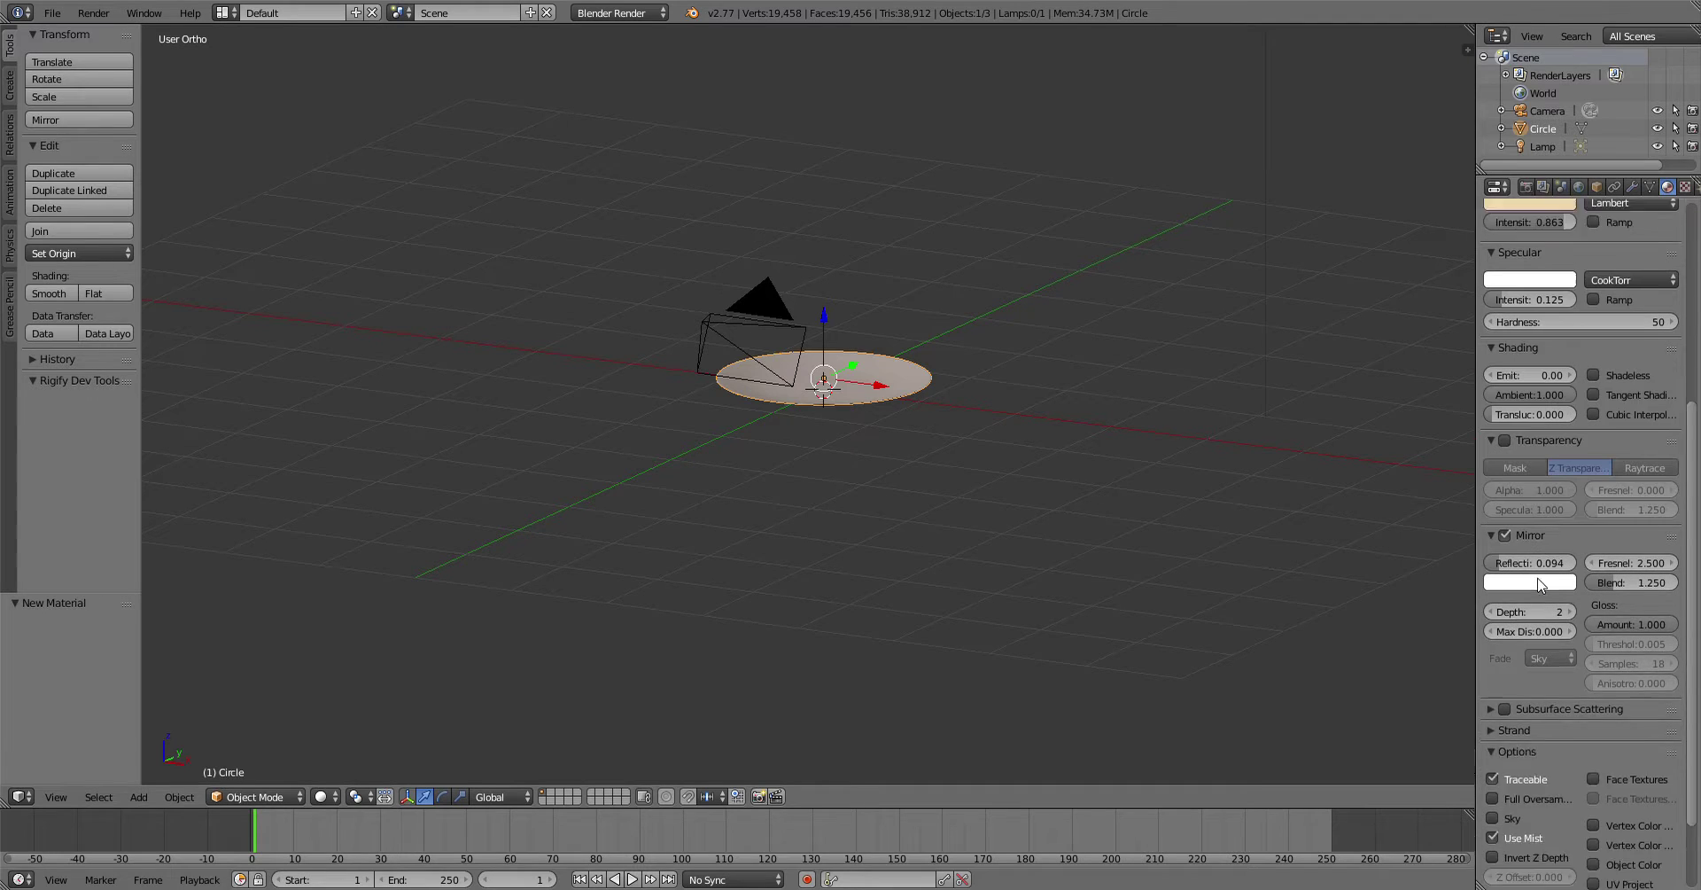
scroll(1460, 613, "down", 3)
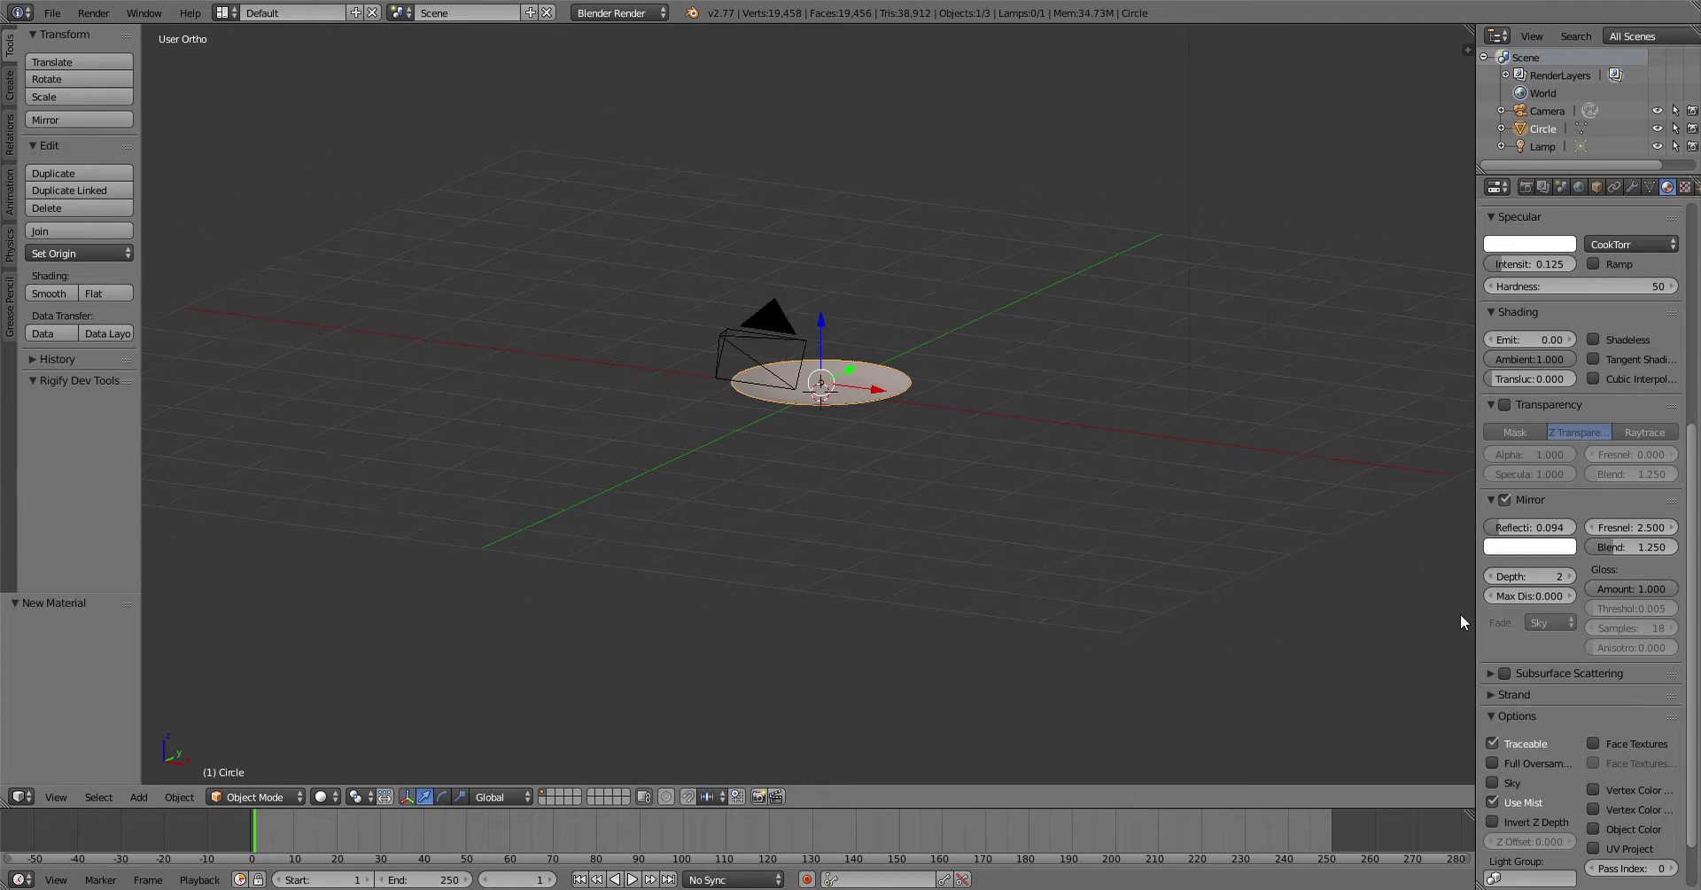
Step: Examine the dish up close and review its material's preview, diffuse, specular, mirror and option settings
scroll(1090, 426, "up", 5)
mouse_move(1142, 310)
middle_mouse_down()
mouse_move(1052, 376)
mouse_move(922, 379)
mouse_move(1052, 324)
mouse_move(1149, 314)
middle_mouse_up()
scroll(1148, 321, "up", 3)
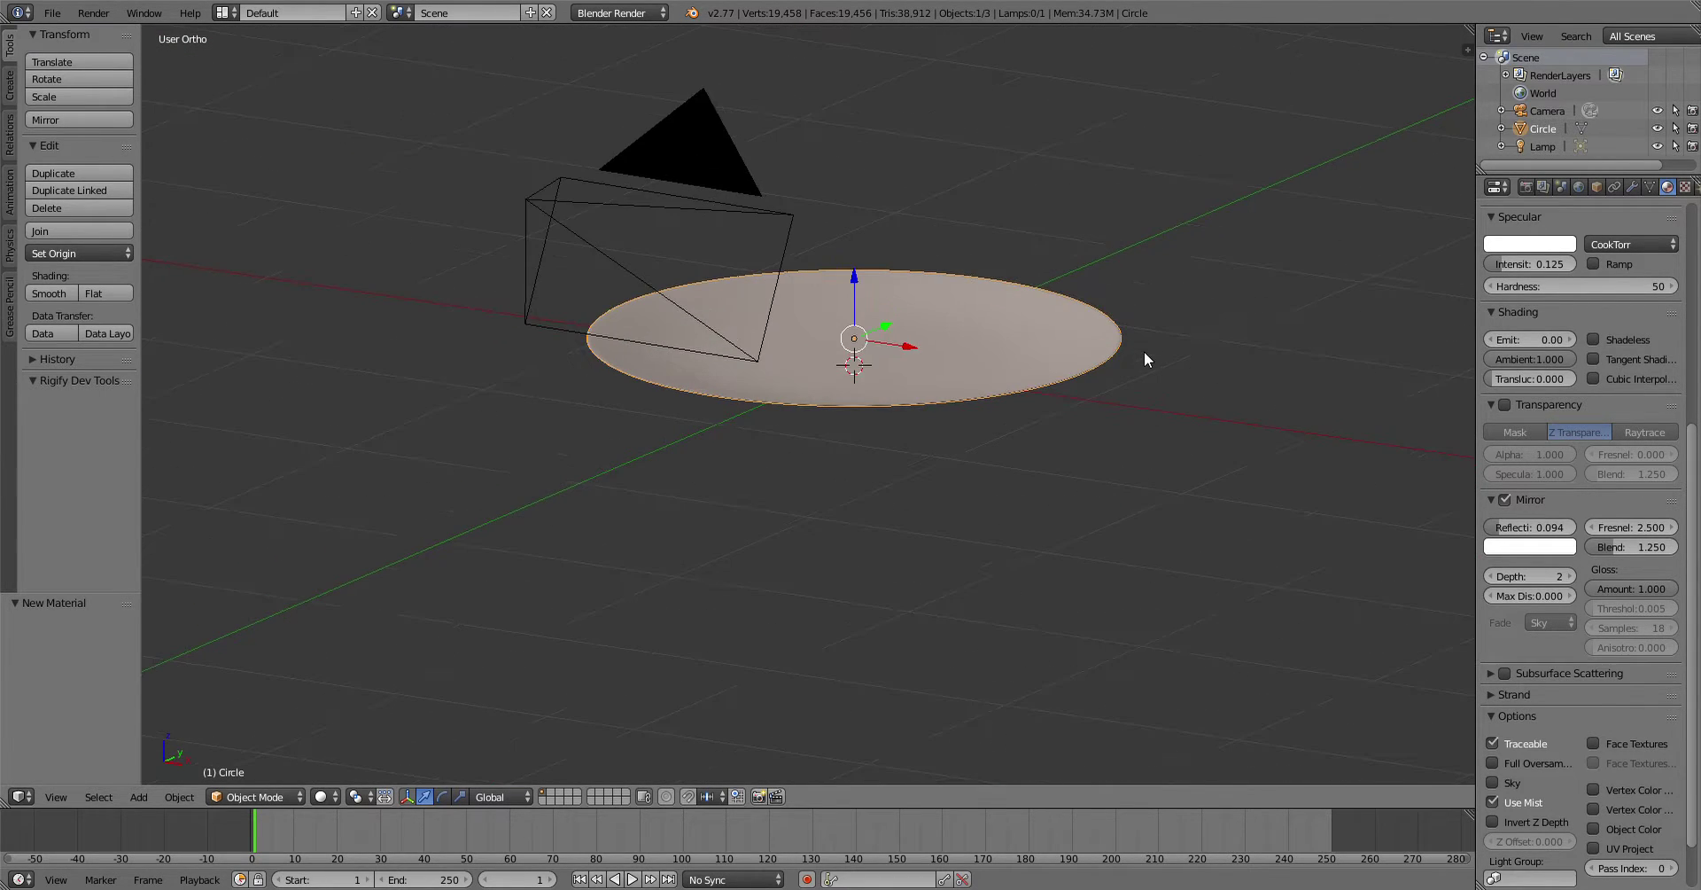
scroll(1564, 351, "up", 5)
scroll(1618, 413, "up", 5)
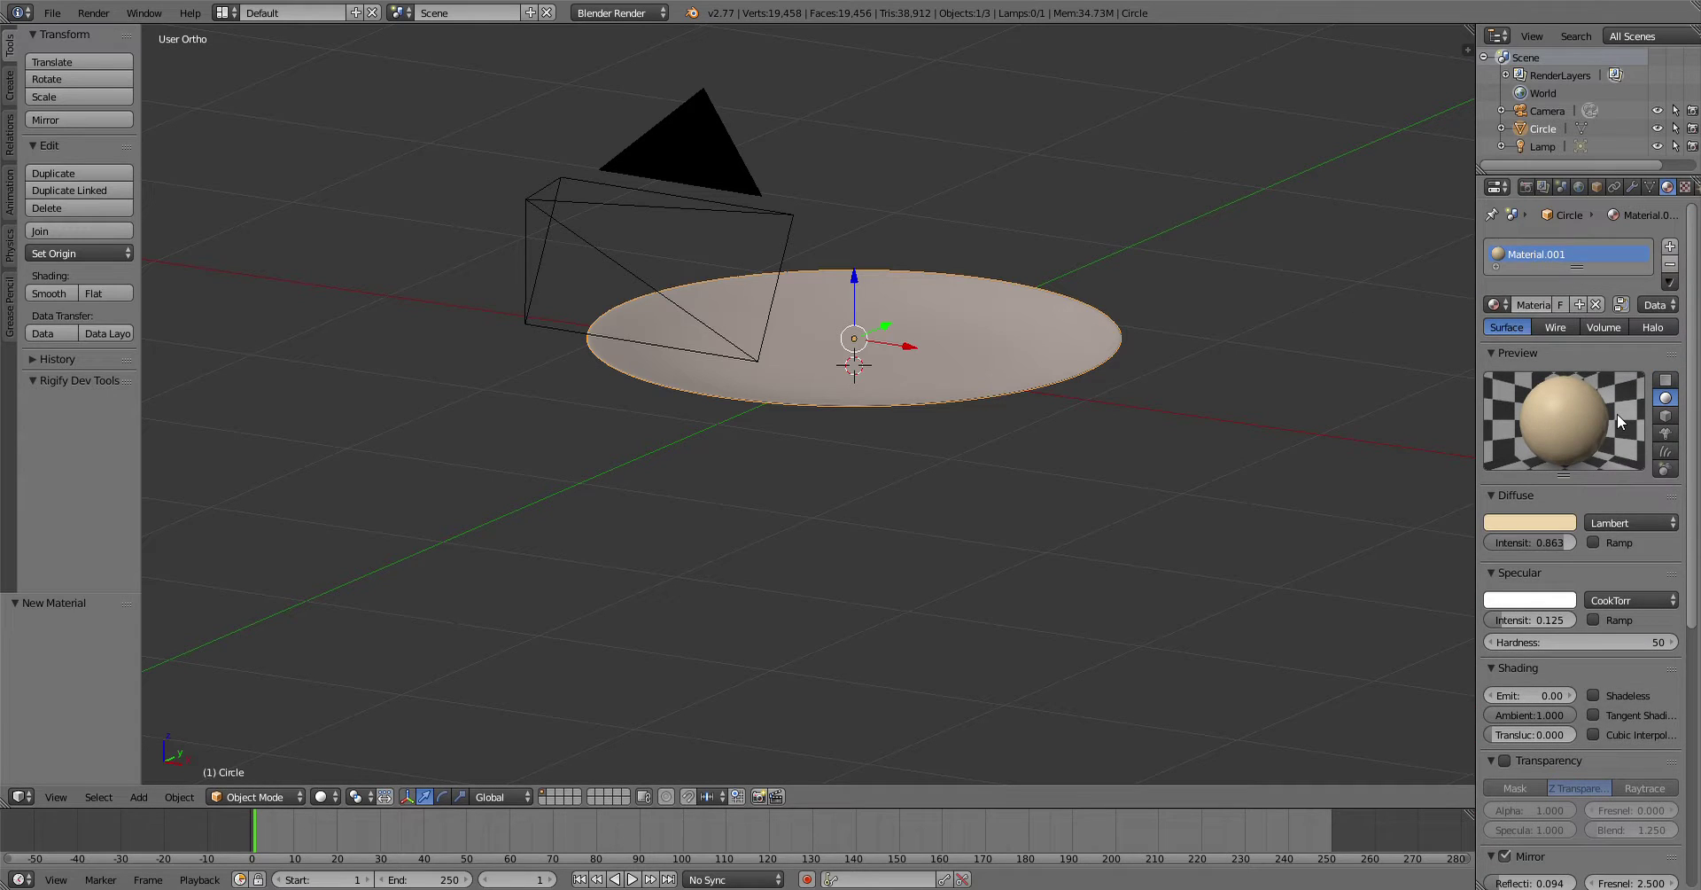
scroll(1618, 413, "down", 10)
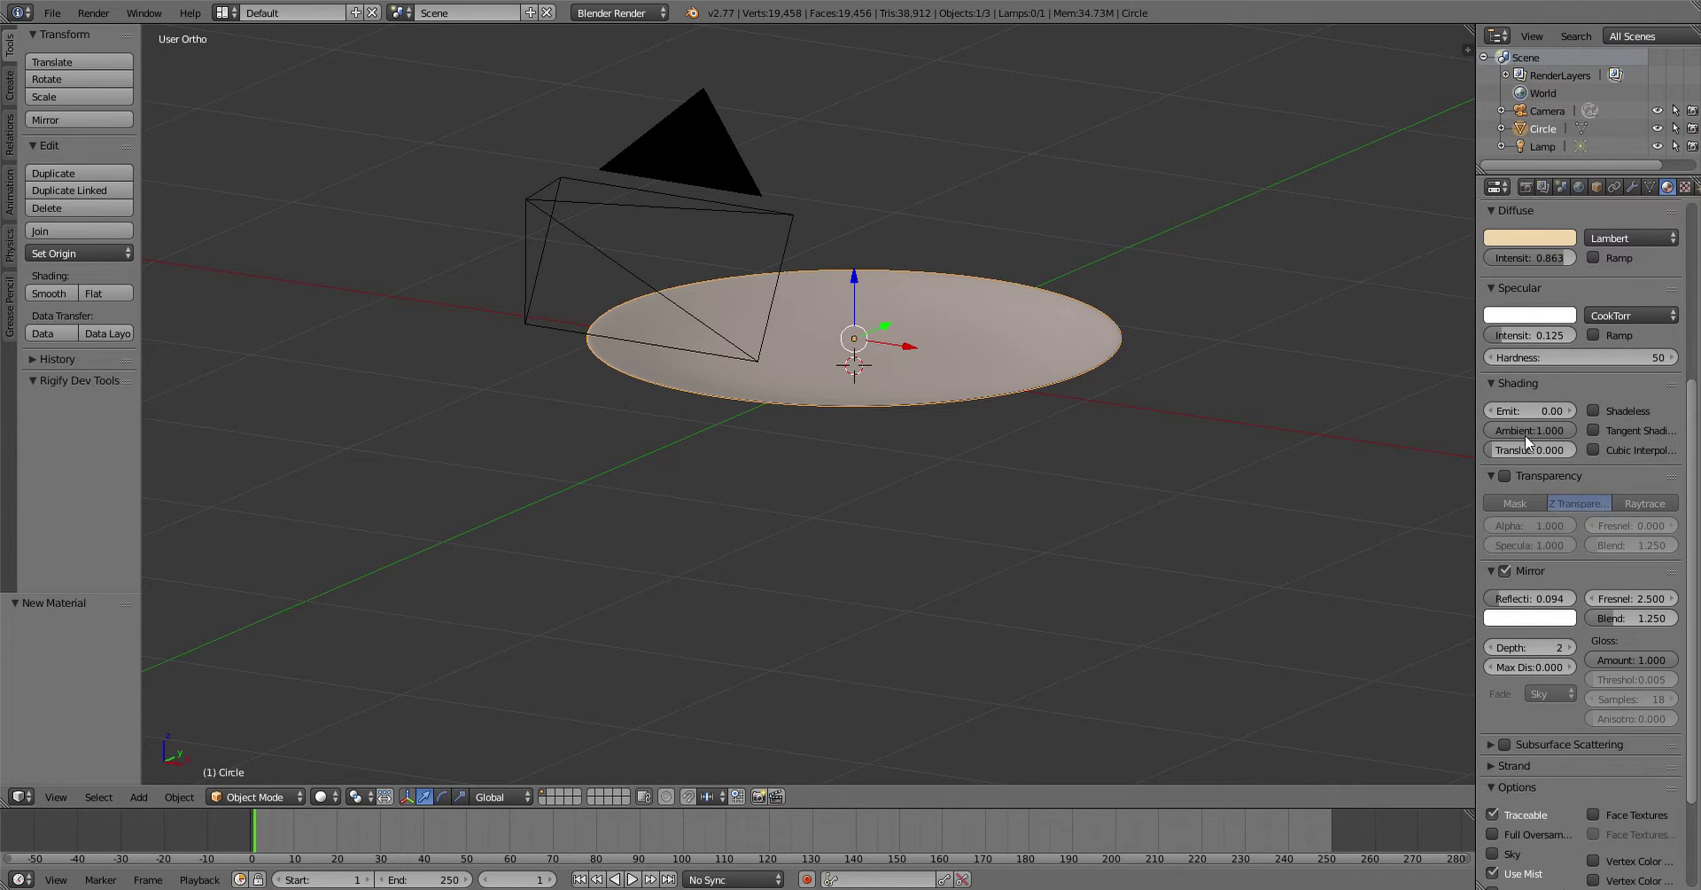
scroll(1608, 450, "up", 5)
scroll(1608, 450, "up", 3)
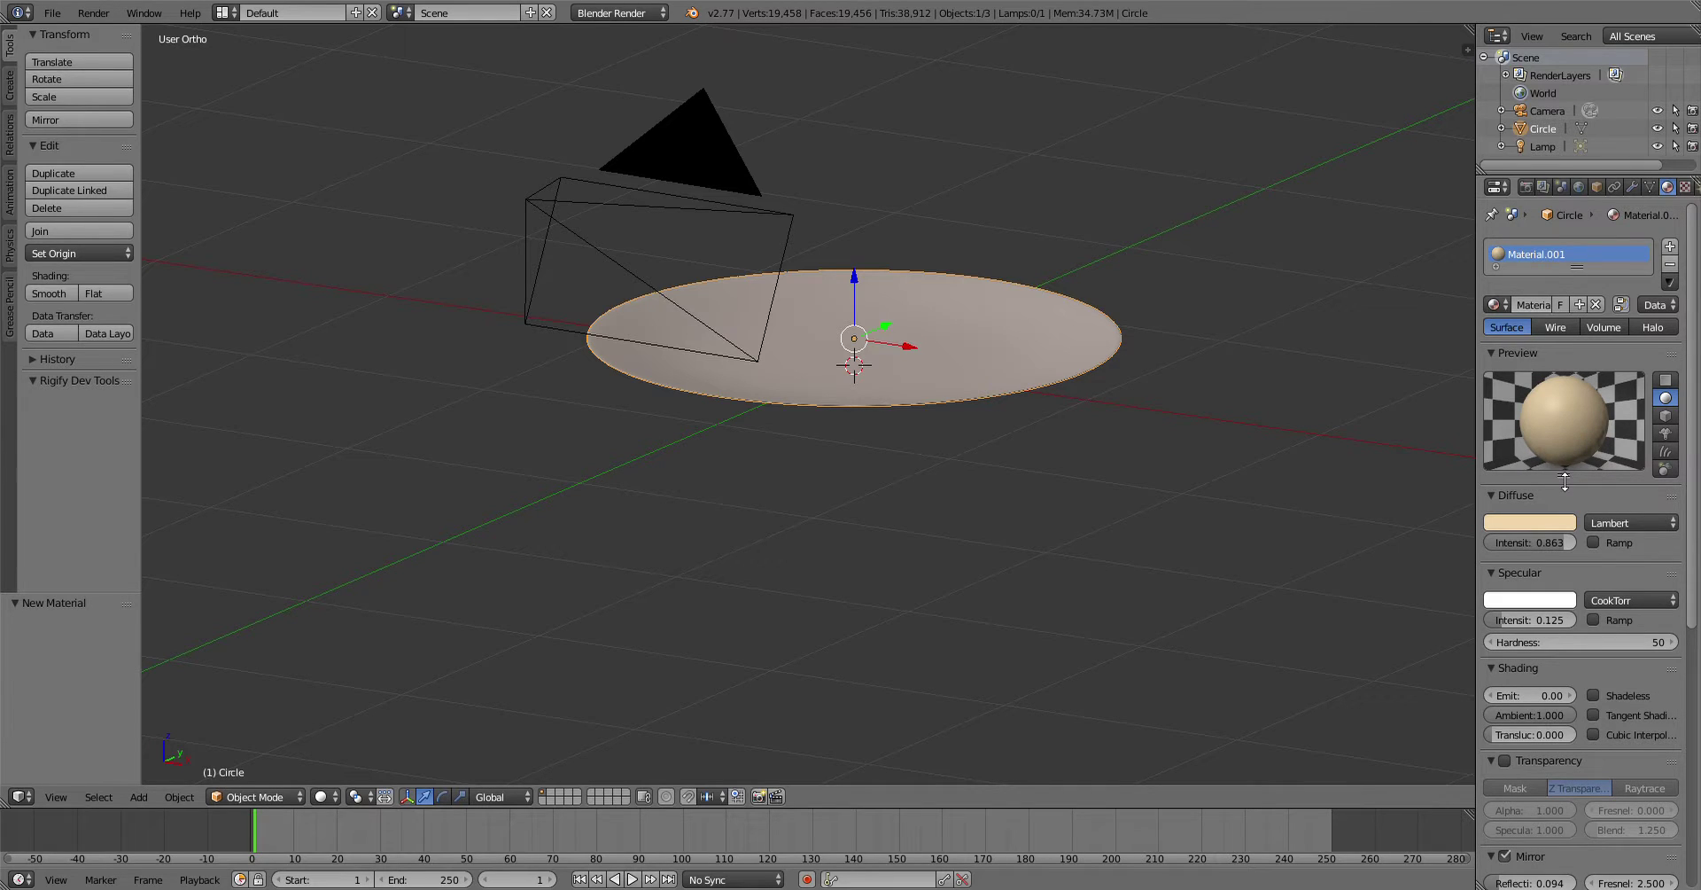
scroll(1568, 452, "down", 9)
scroll(1562, 472, "down", 3)
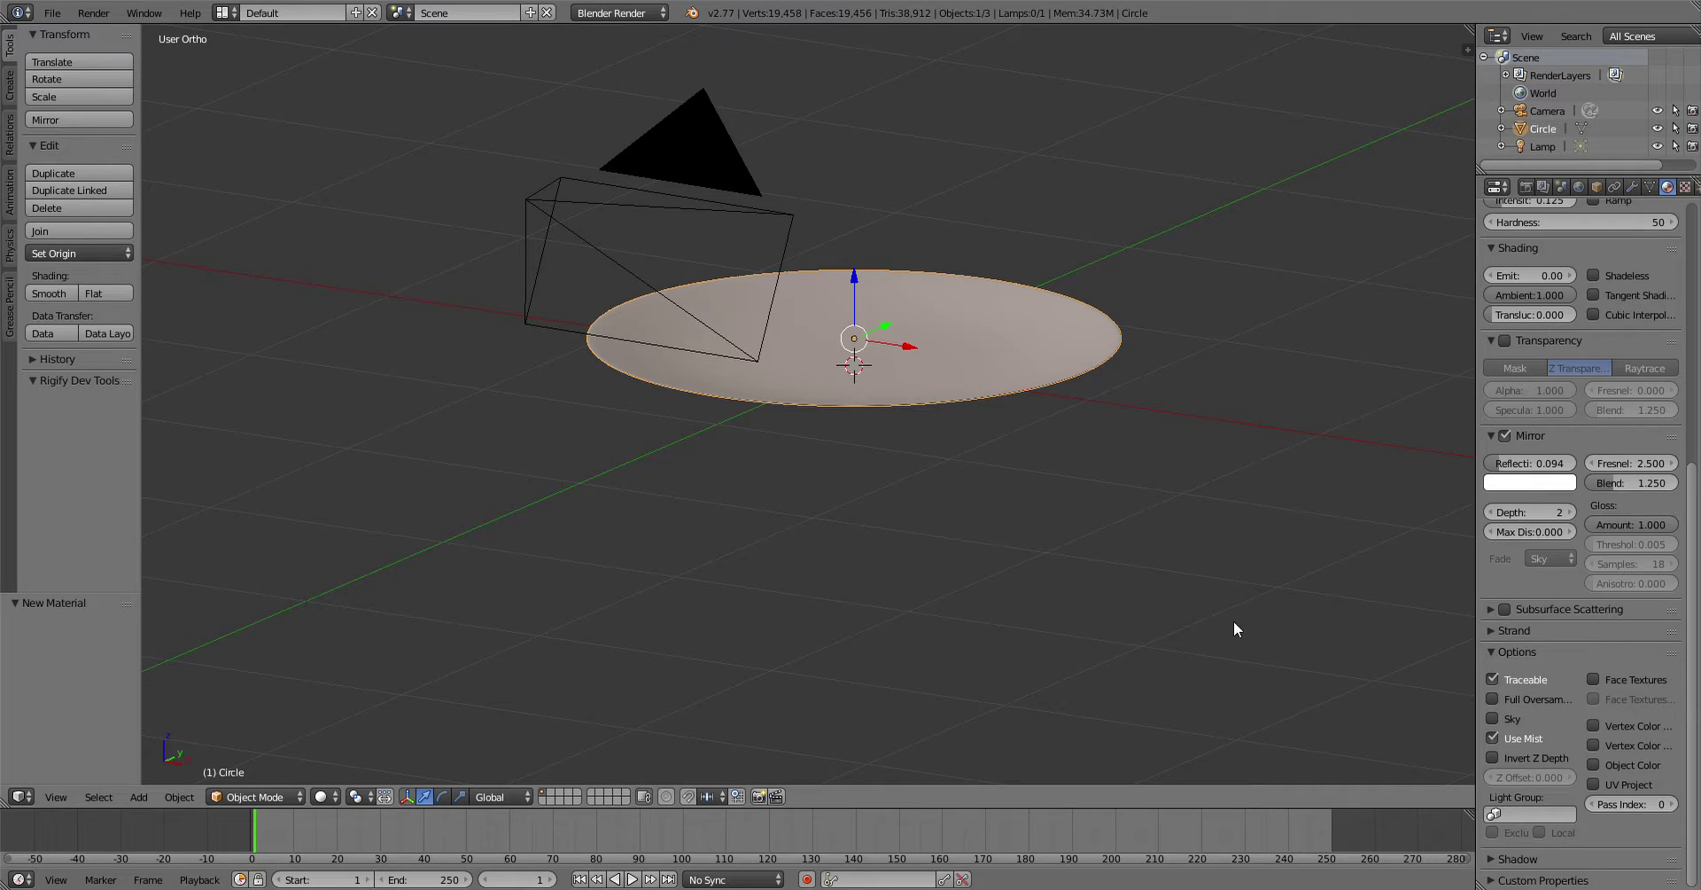
scroll(1127, 507, "up", 3)
scroll(1127, 508, "down", 3)
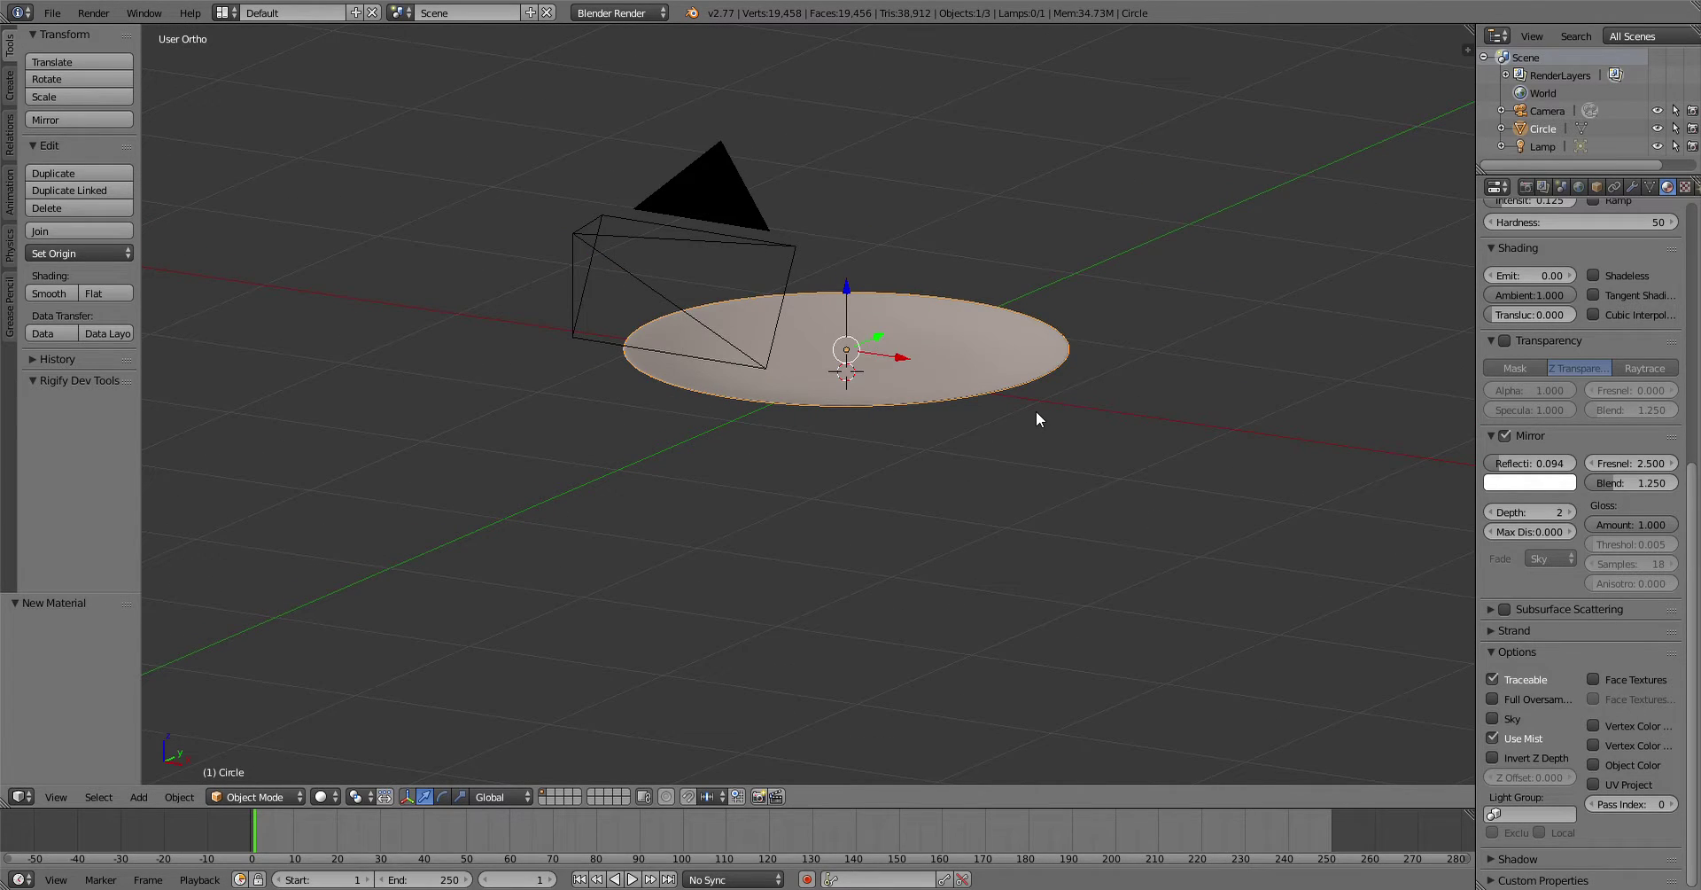
Step: Move the lamp closer to the dish in the top view, about -2.3 in X and -1.1 in Y
key("KP_7")
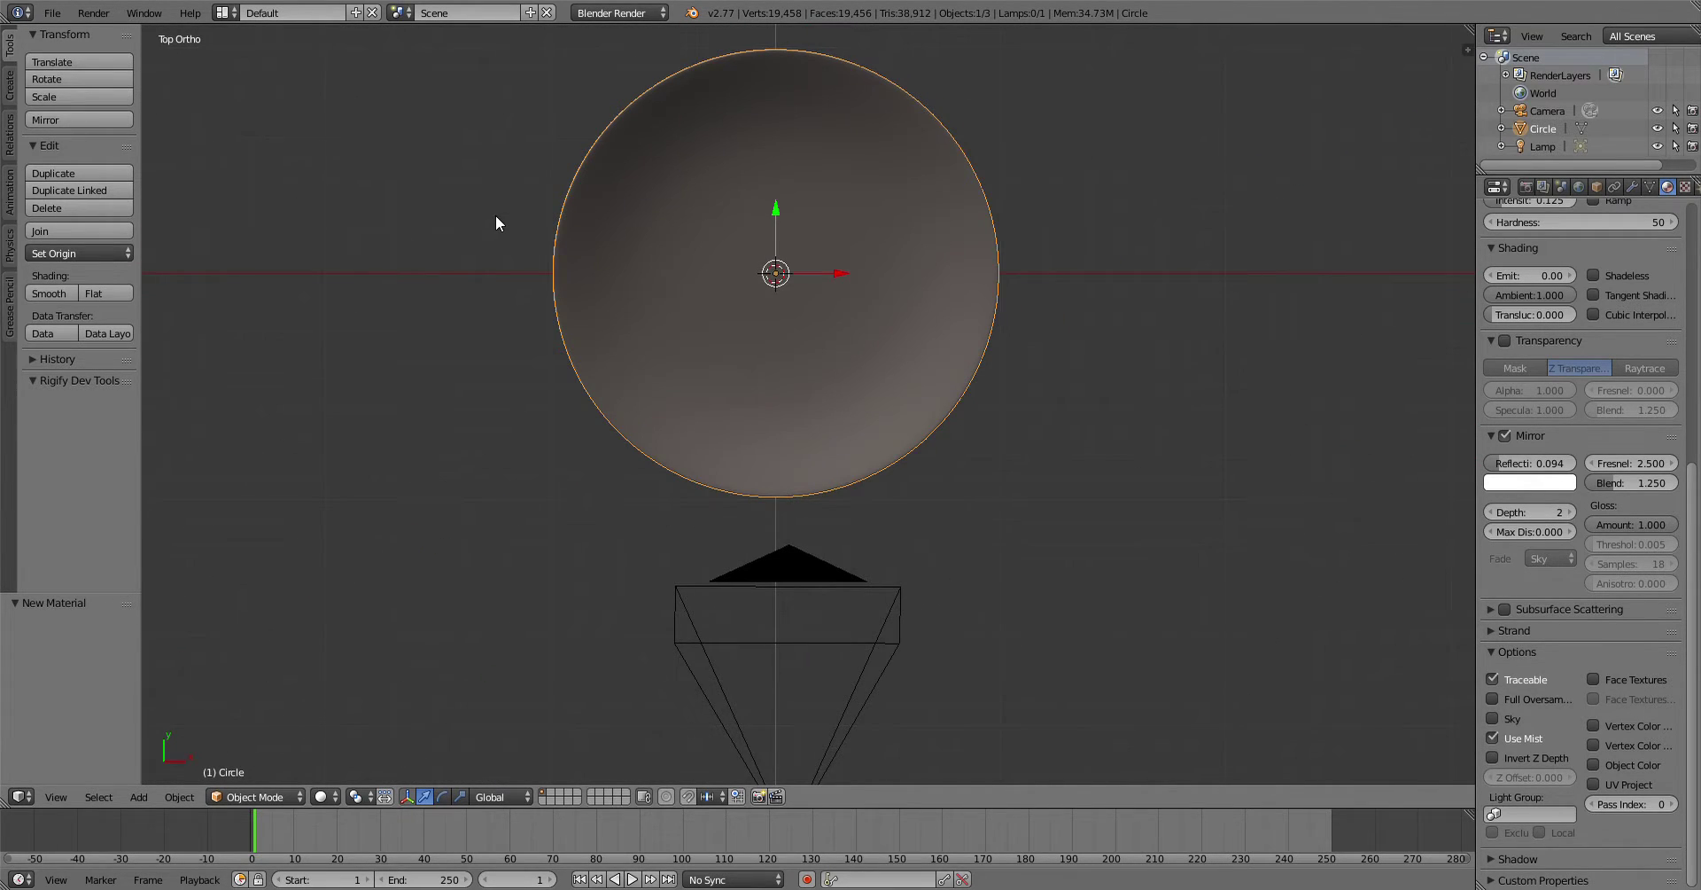
scroll(496, 223, "down", 3)
right_click(1164, 260)
key("g")
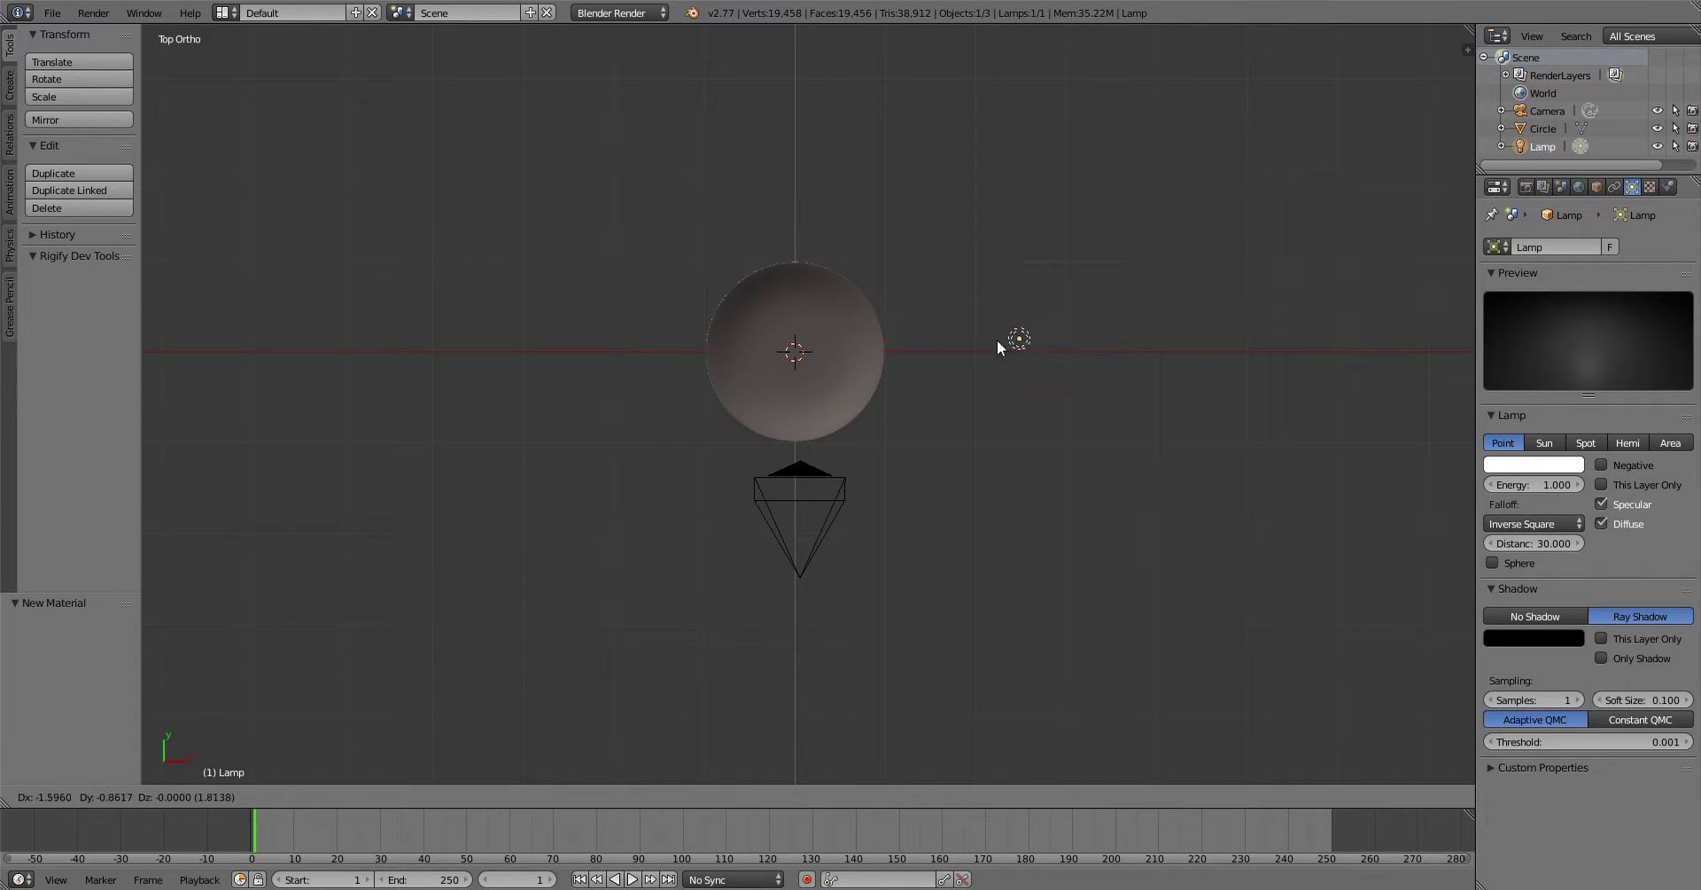
left_click(949, 354)
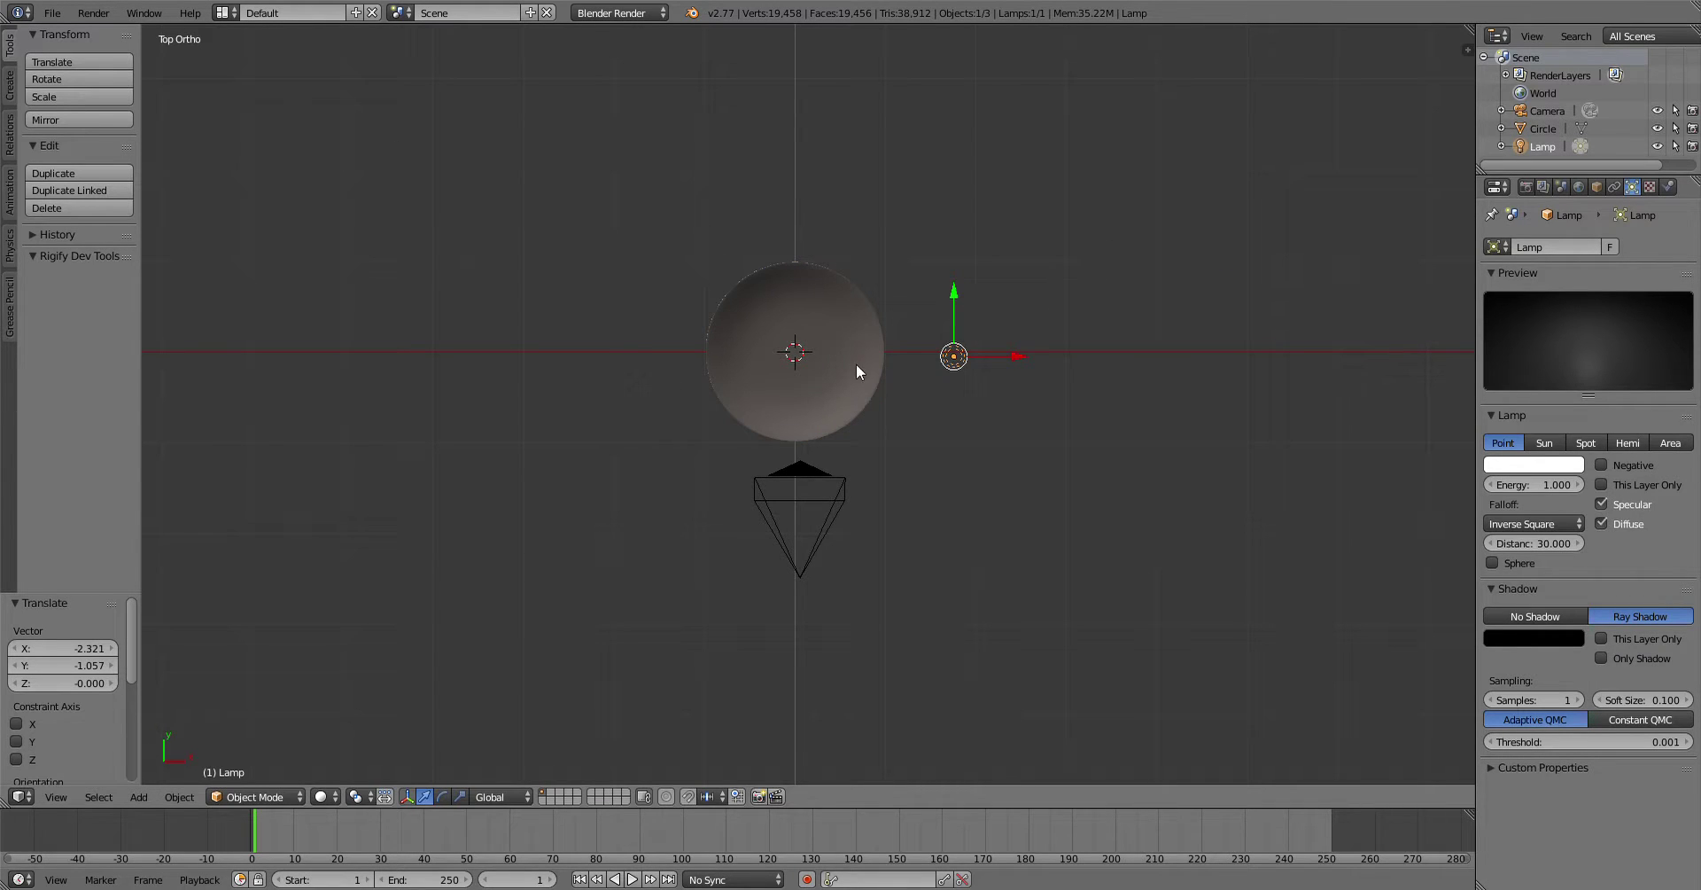
Step: Duplicate the lamp about -3.5 in X and -1.7 in Y, and duplicate that copy about 0.8 in X and 3.9 in Y
key("shift+d")
left_click(538, 521)
key("shift+d")
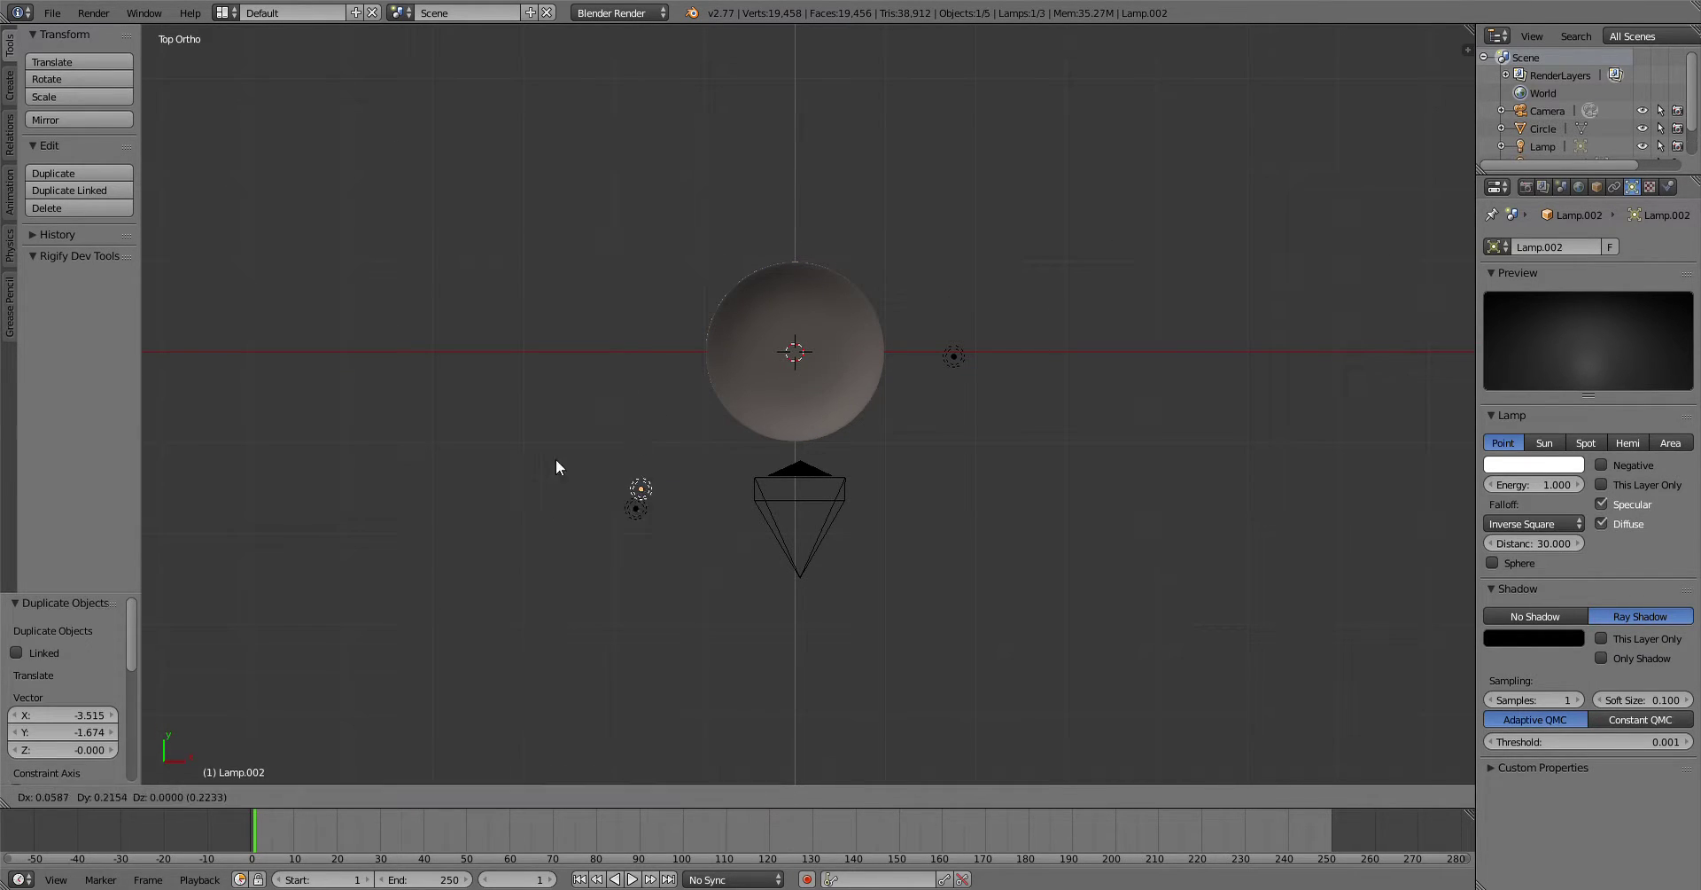
left_click(619, 146)
Step: Lower each of the three lamps along Z, the copy behind the dish by about 2.3, and render a test image
middle_click_drag(965, 441, 834, 301)
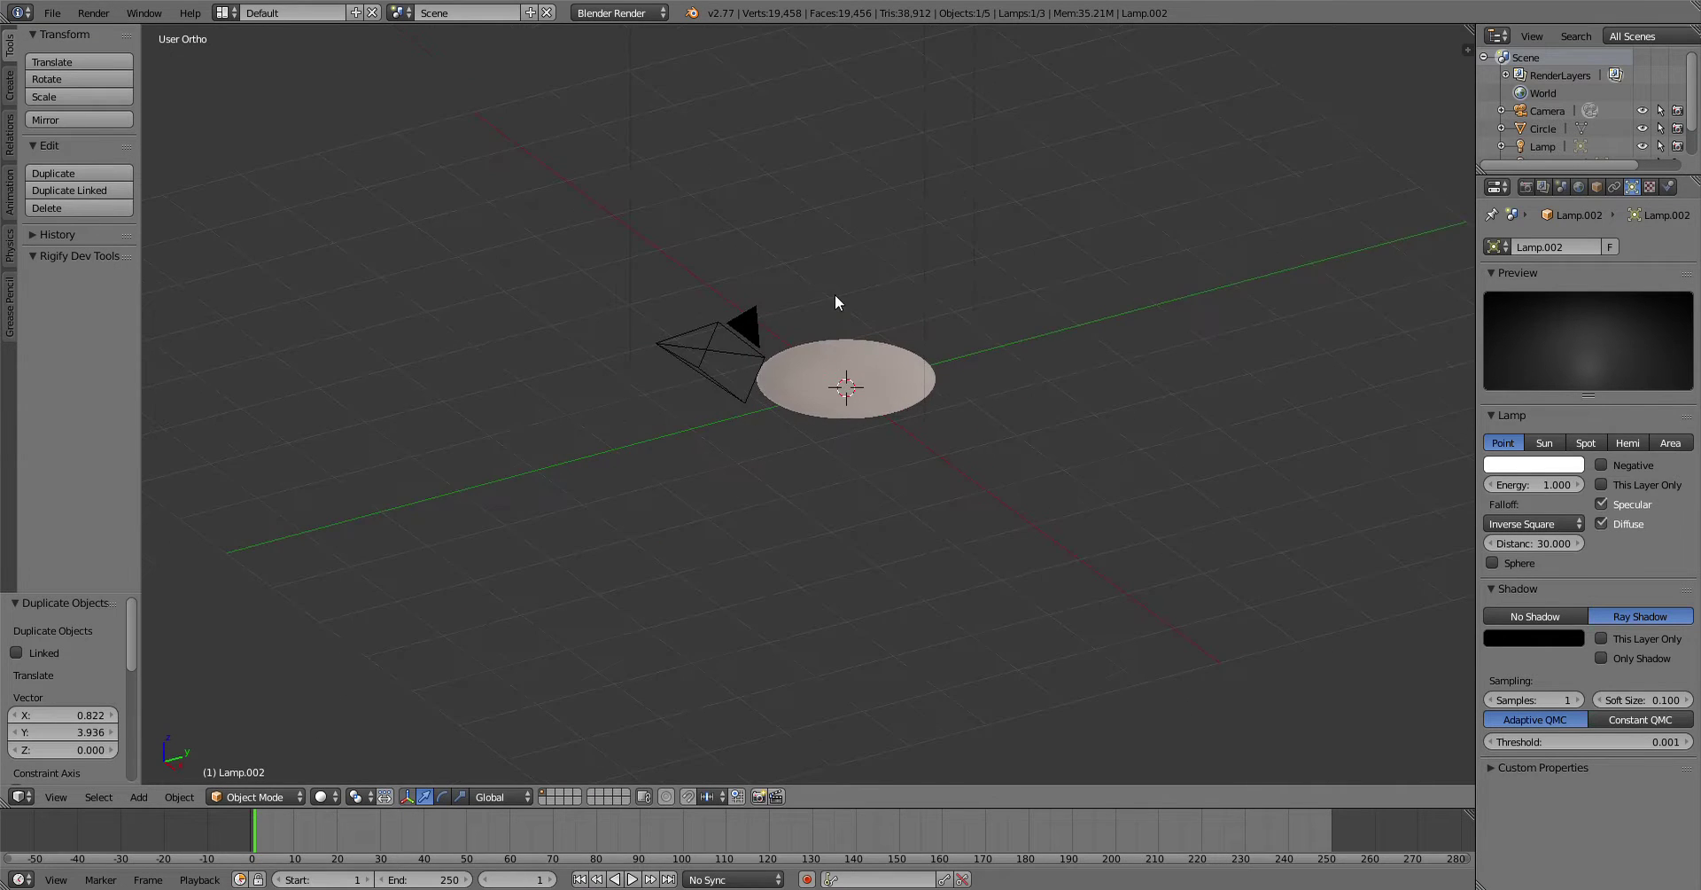
scroll(851, 288, "down", 6)
right_click(855, 255)
left_click_drag(839, 211, 839, 264)
right_click(859, 216)
left_click_drag(863, 151, 876, 214)
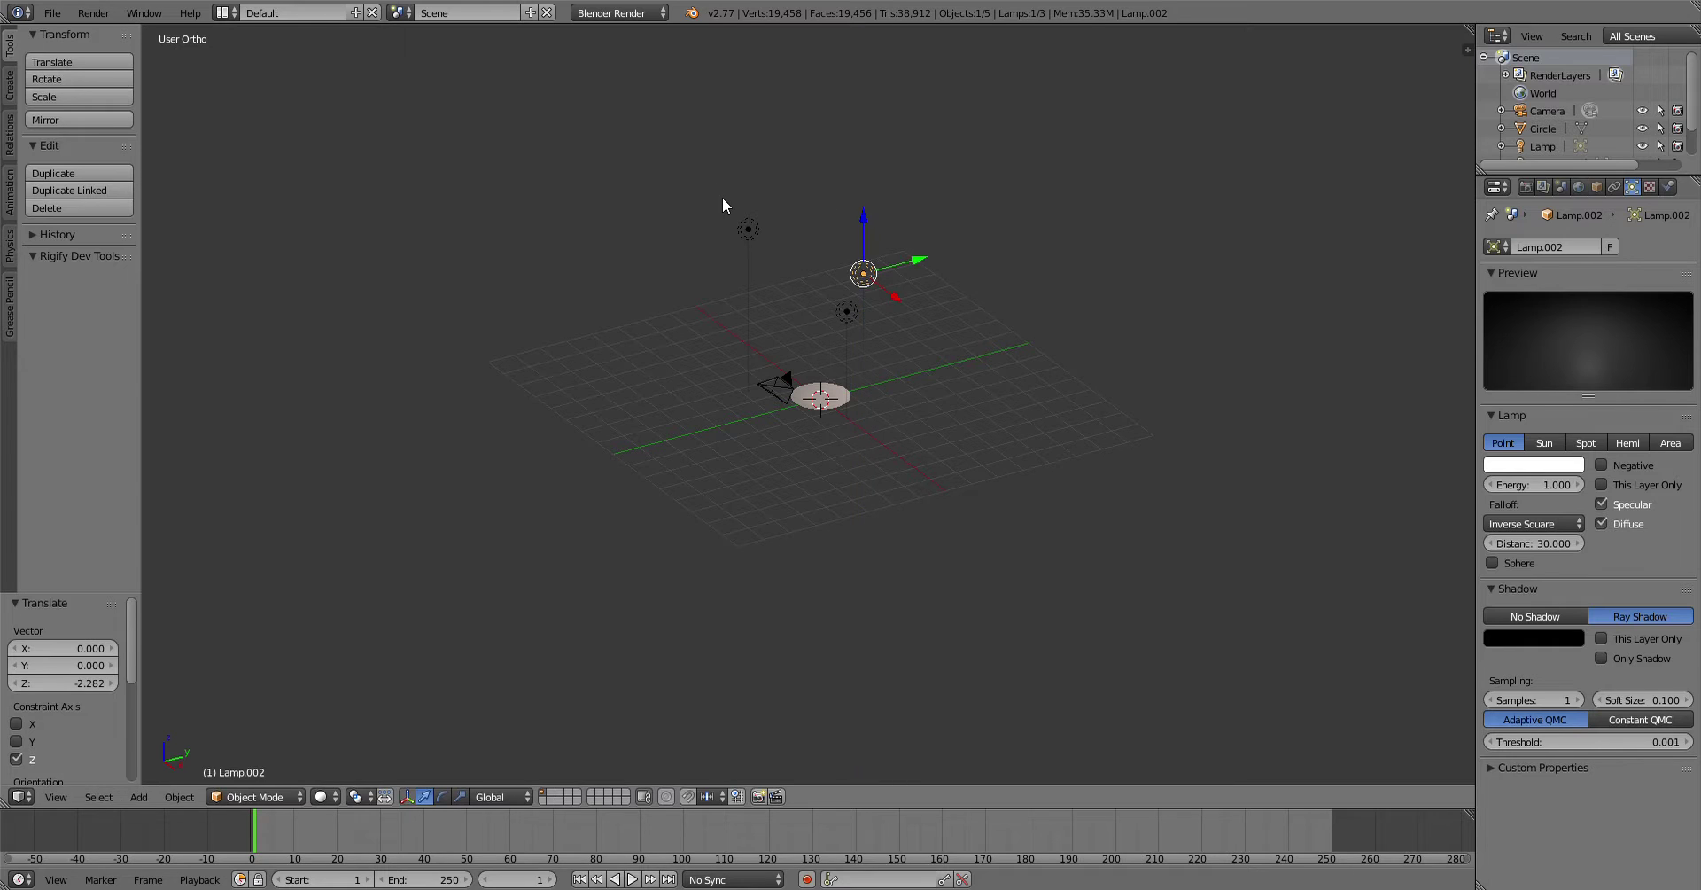
right_click(748, 228)
left_click_drag(750, 208, 756, 282)
key("a")
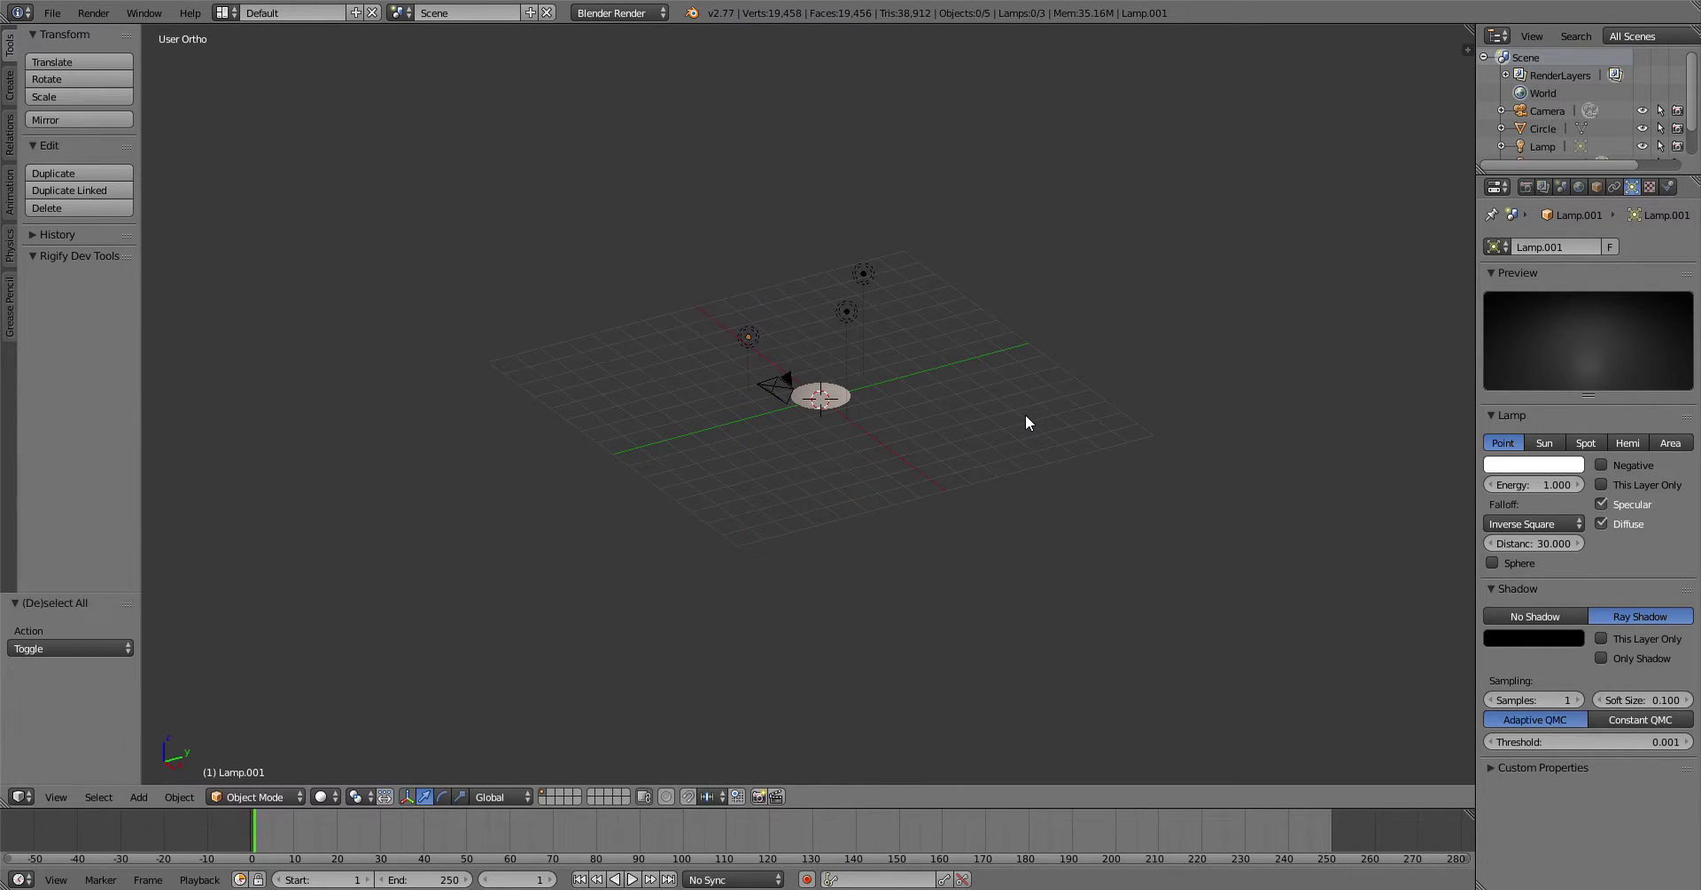
key("F12")
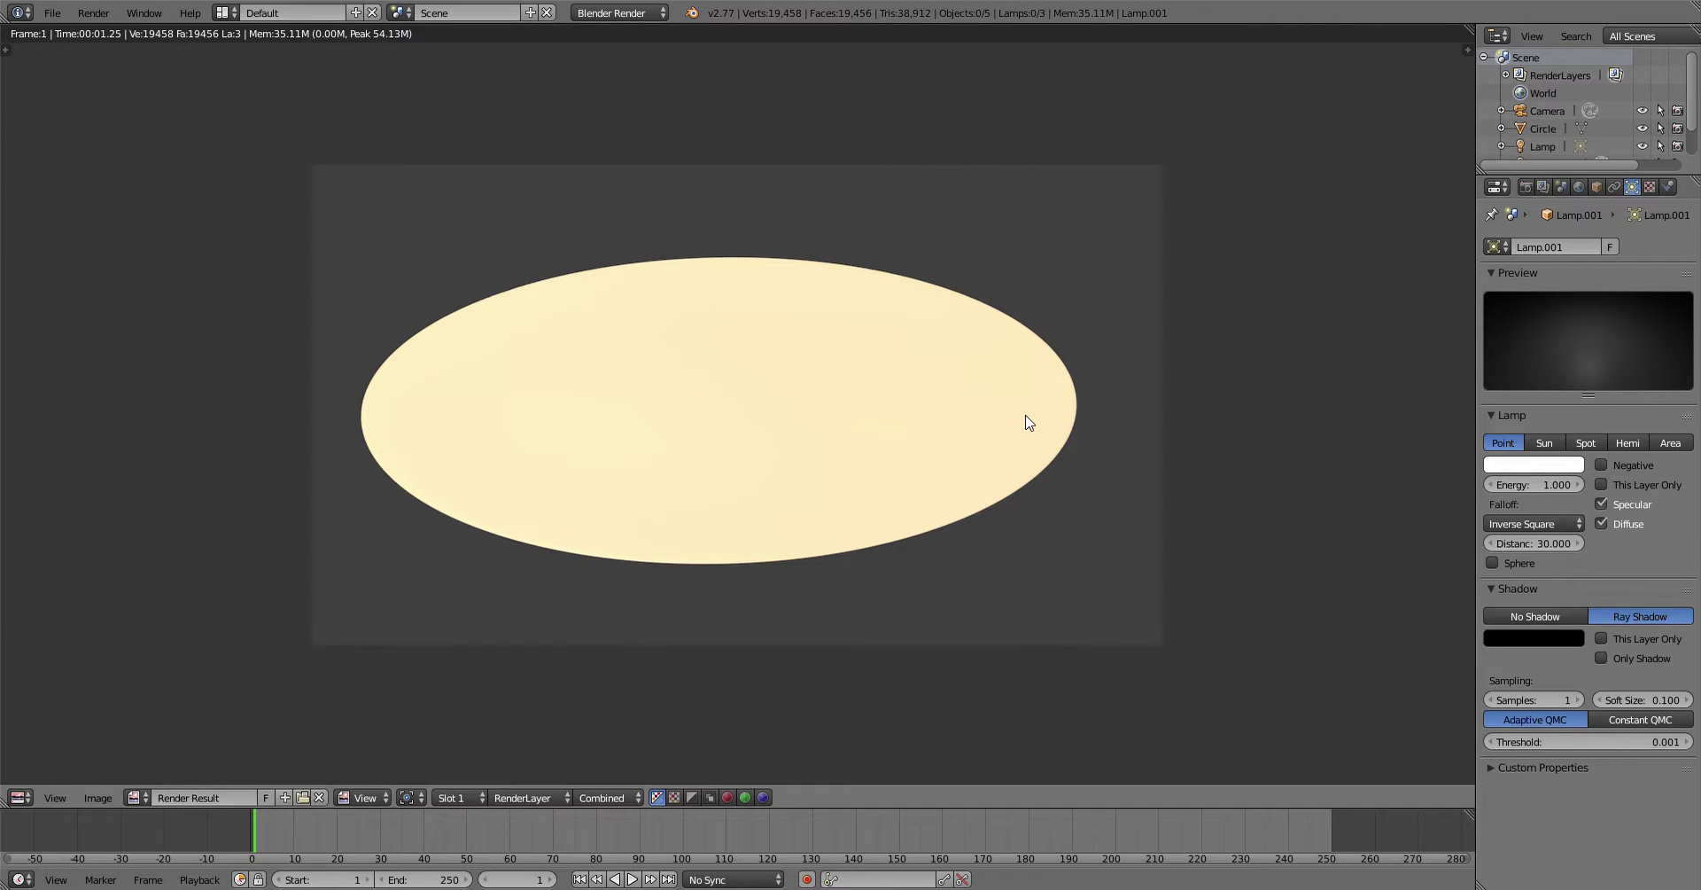
key("Escape")
Step: Delete the lamp copy behind the dish and render the two-lamp lighting
right_click(864, 259)
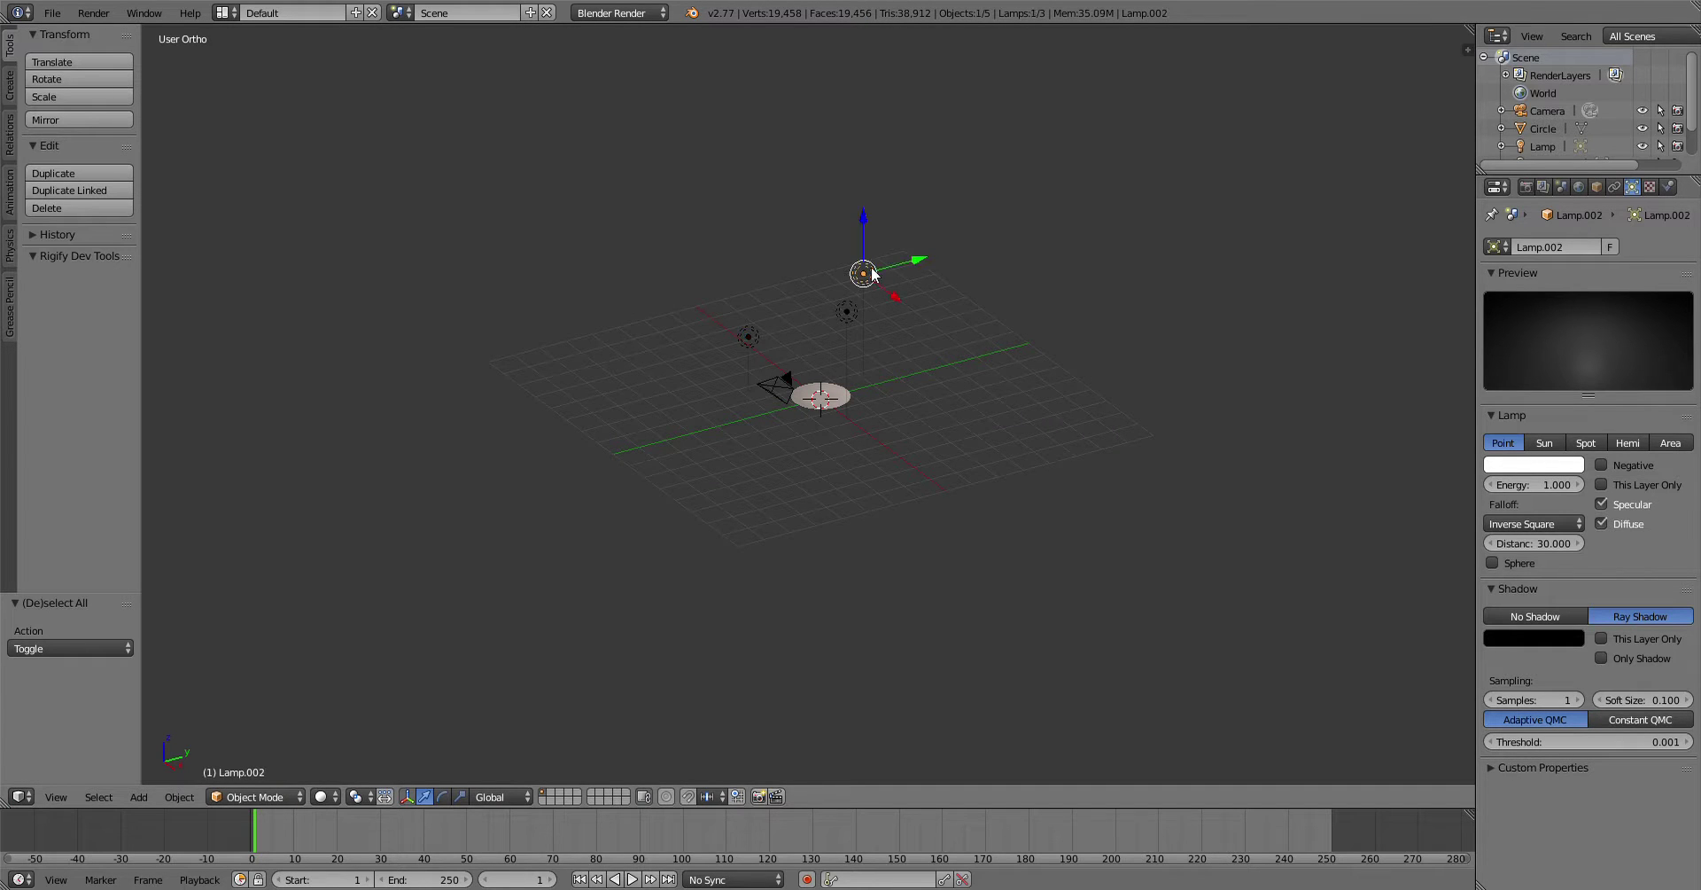
key("x")
left_click(902, 291)
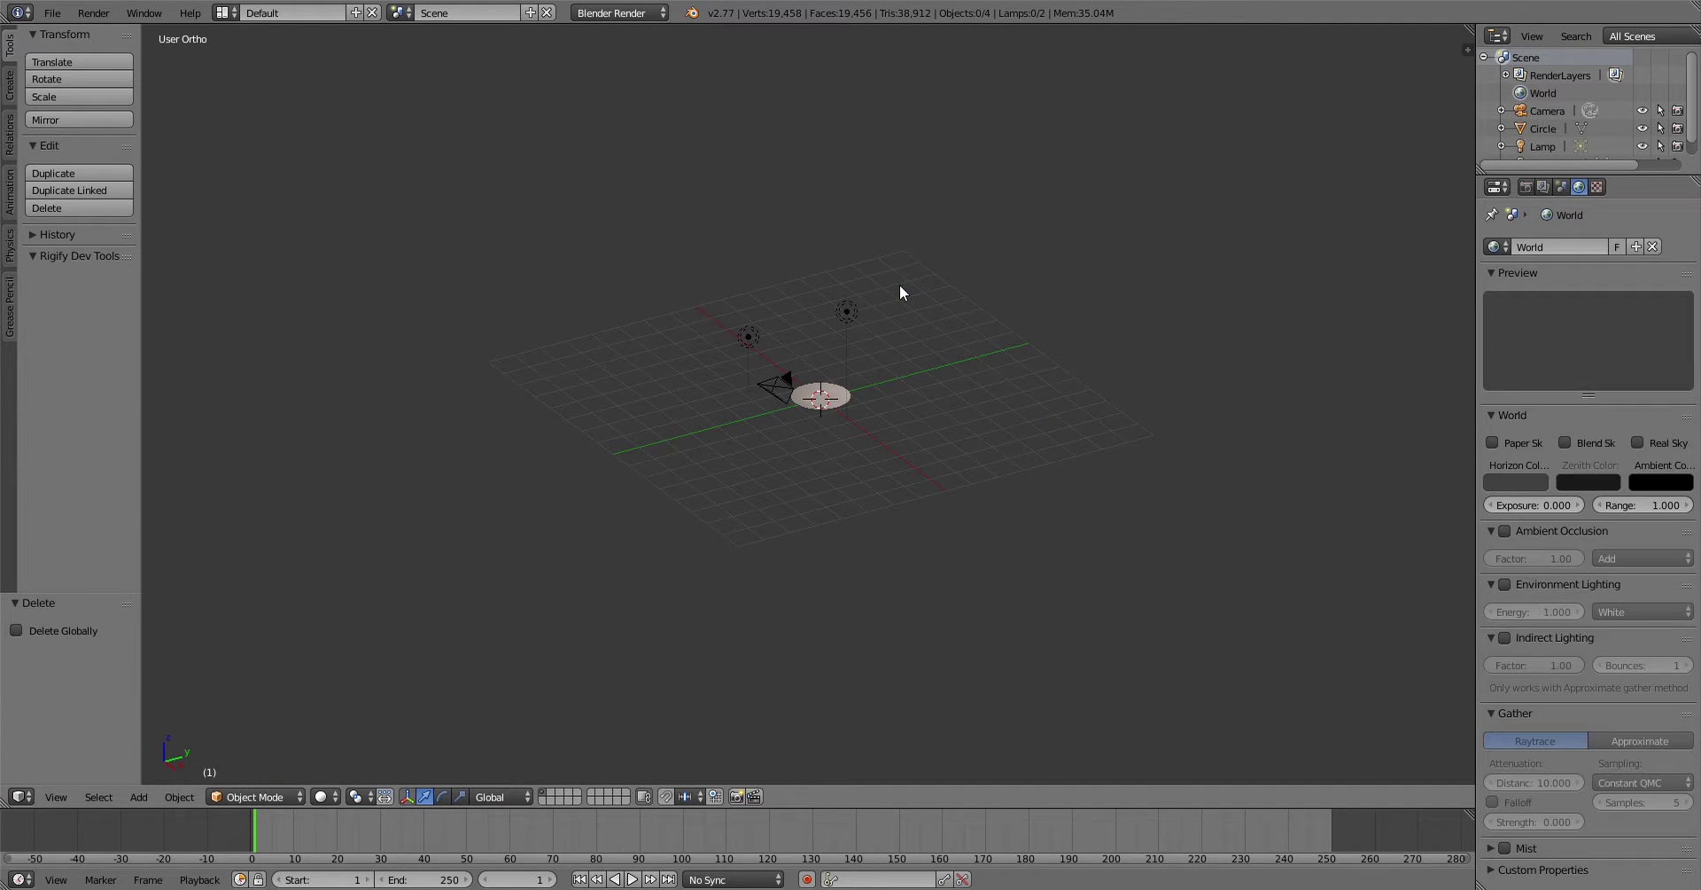
key("F12")
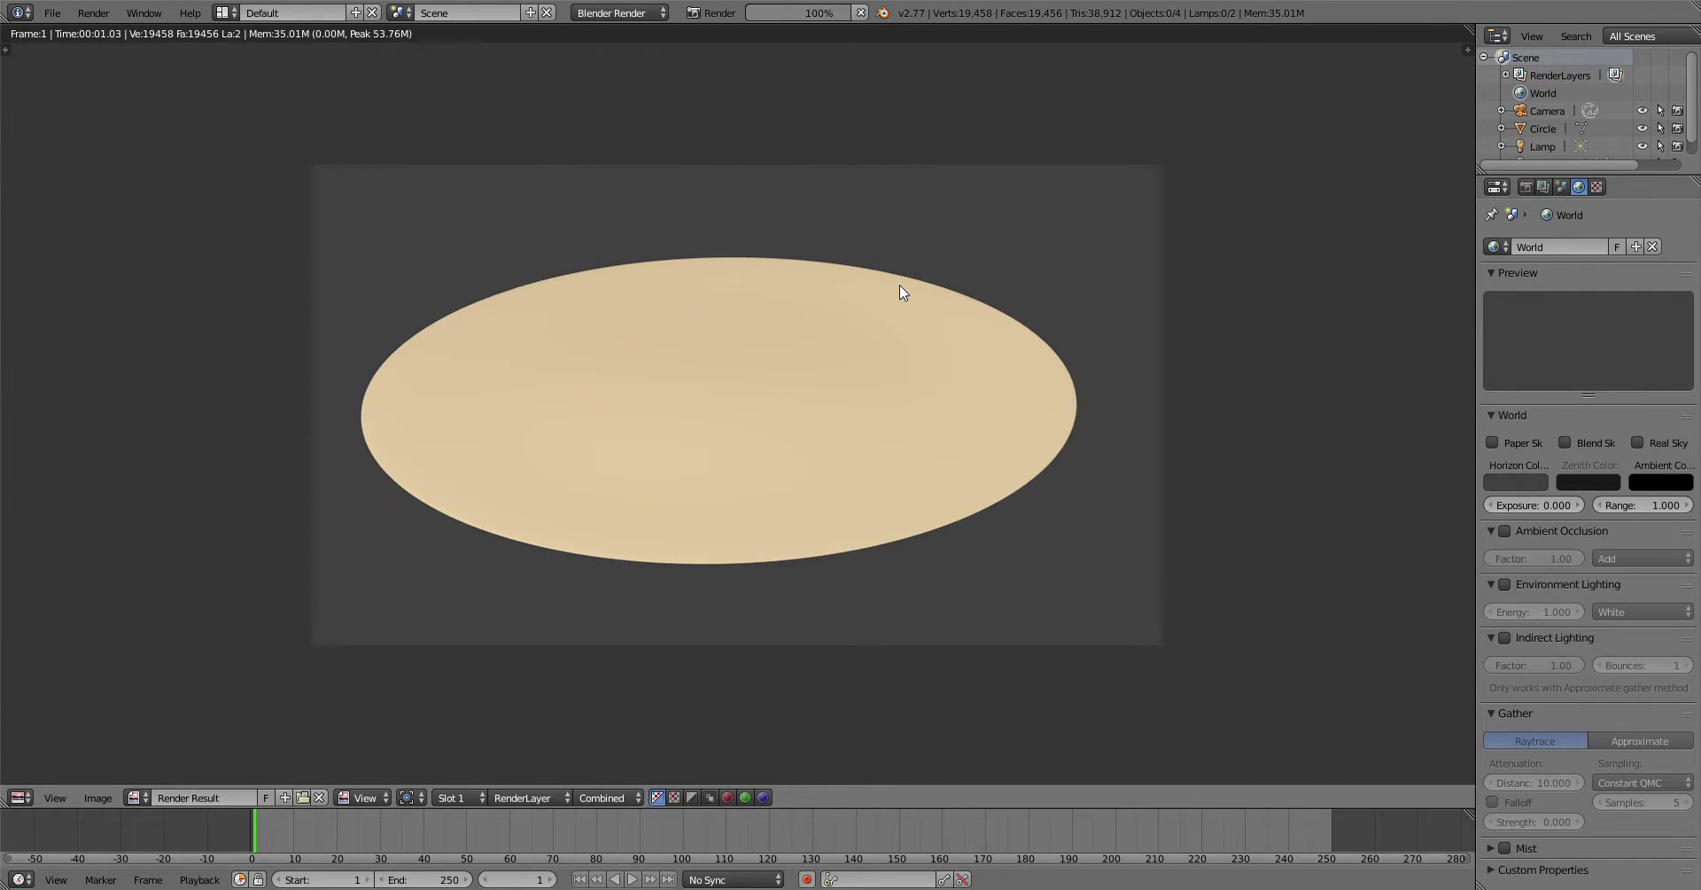
key("Escape")
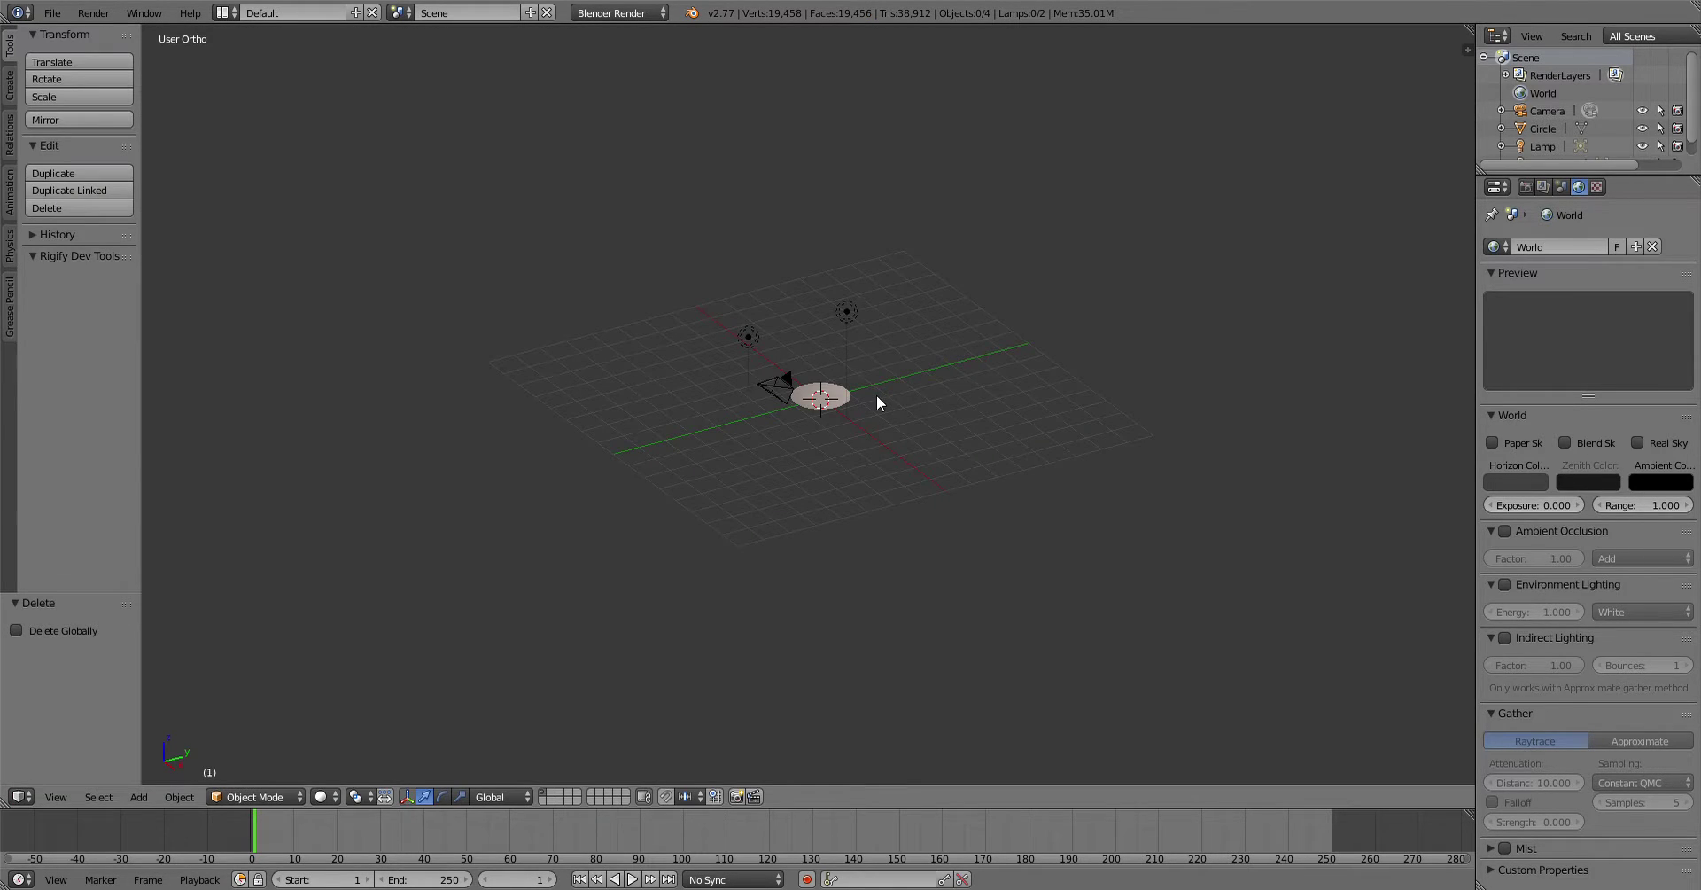
Step: Add a plane at the origin under the dish and scale it up to about 3.8 times in the top view
key("KP_7")
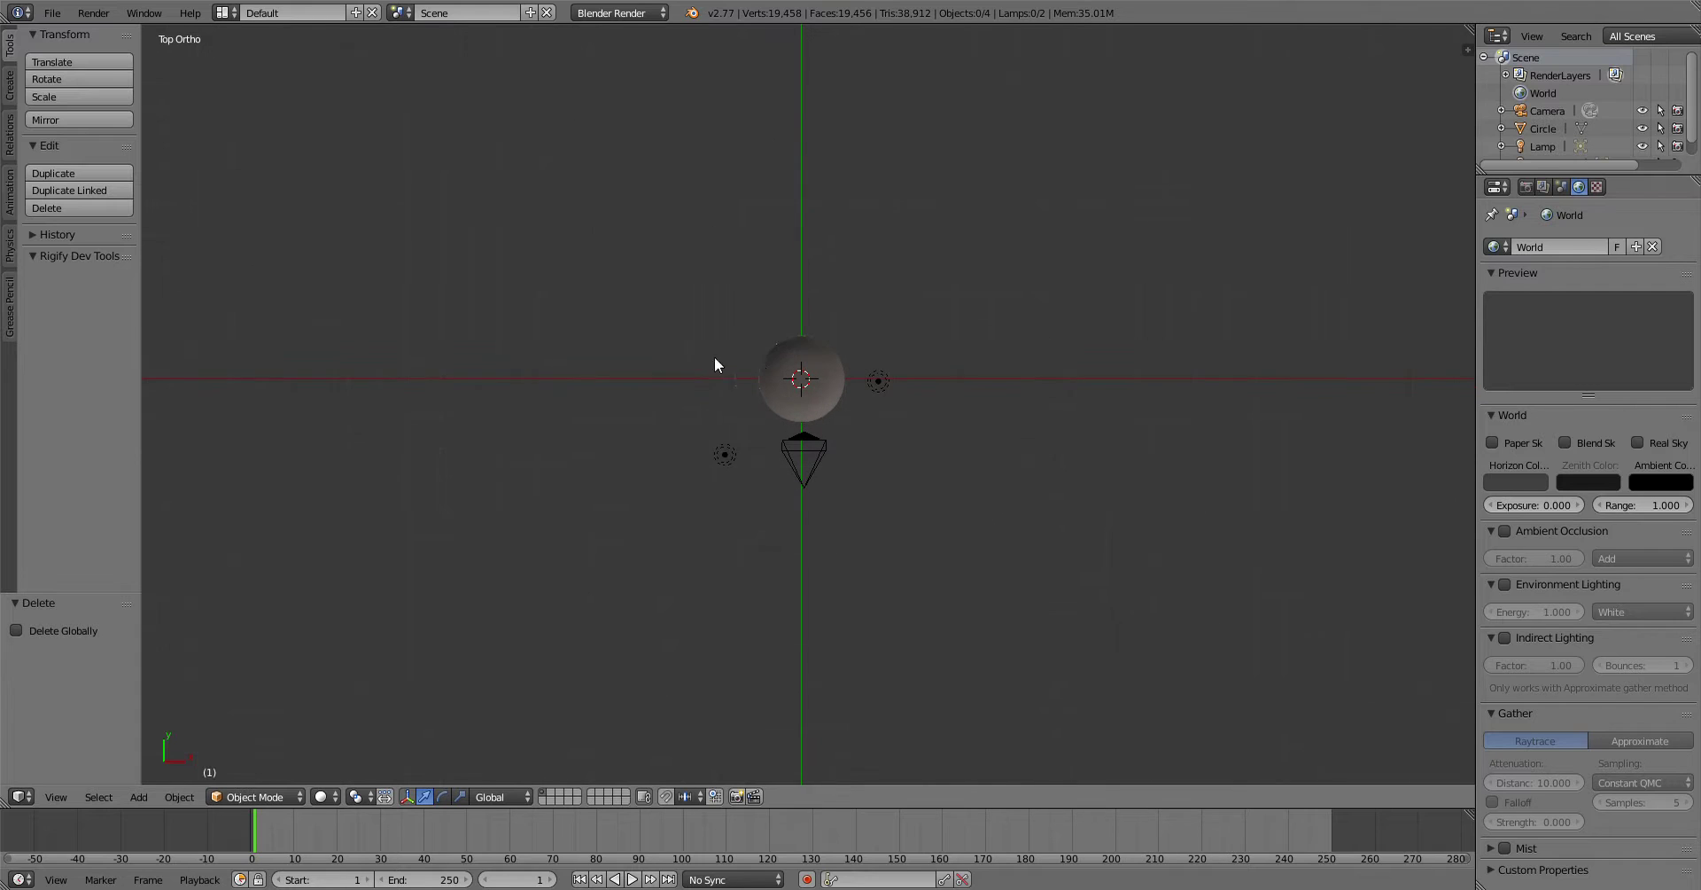
left_click(10, 84)
left_click(79, 82)
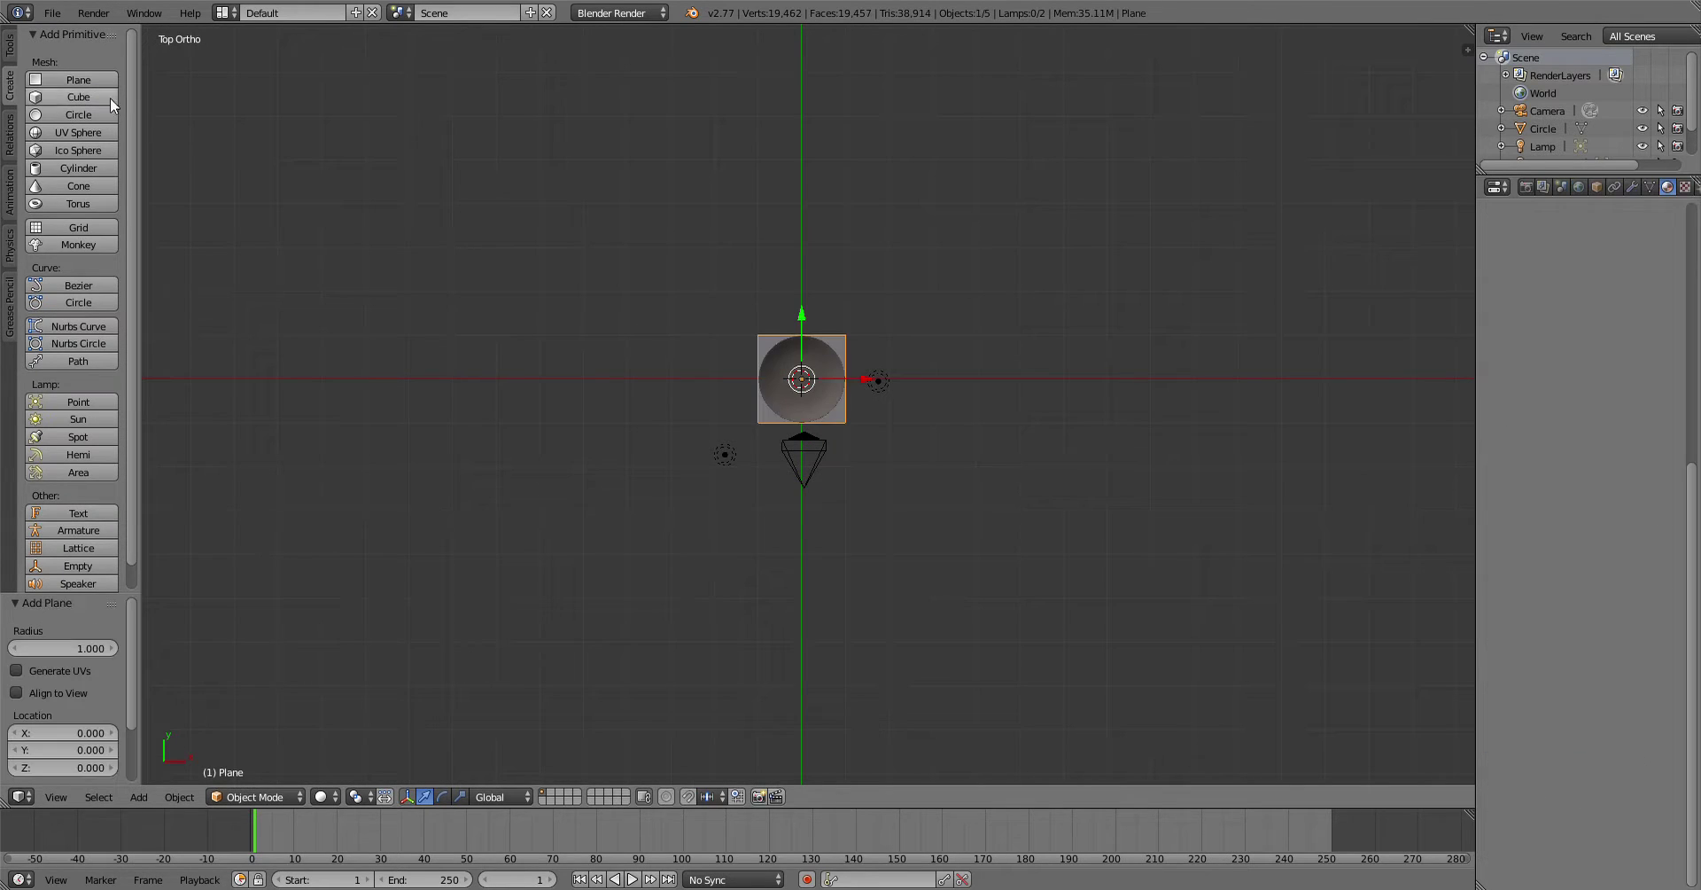
key("s")
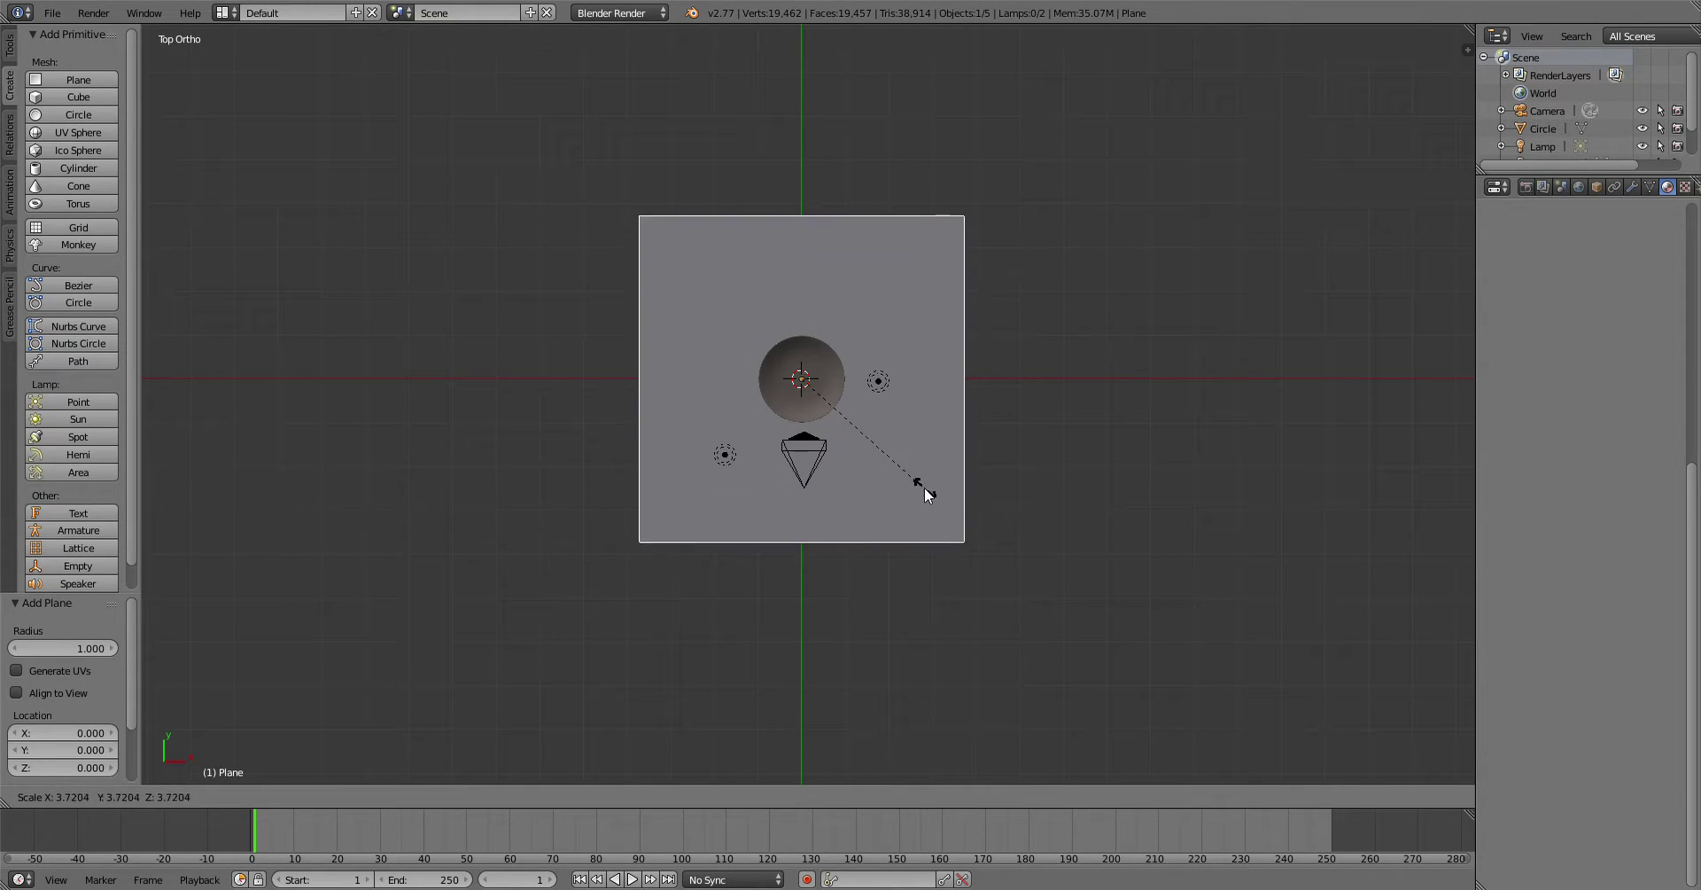
left_click(949, 484)
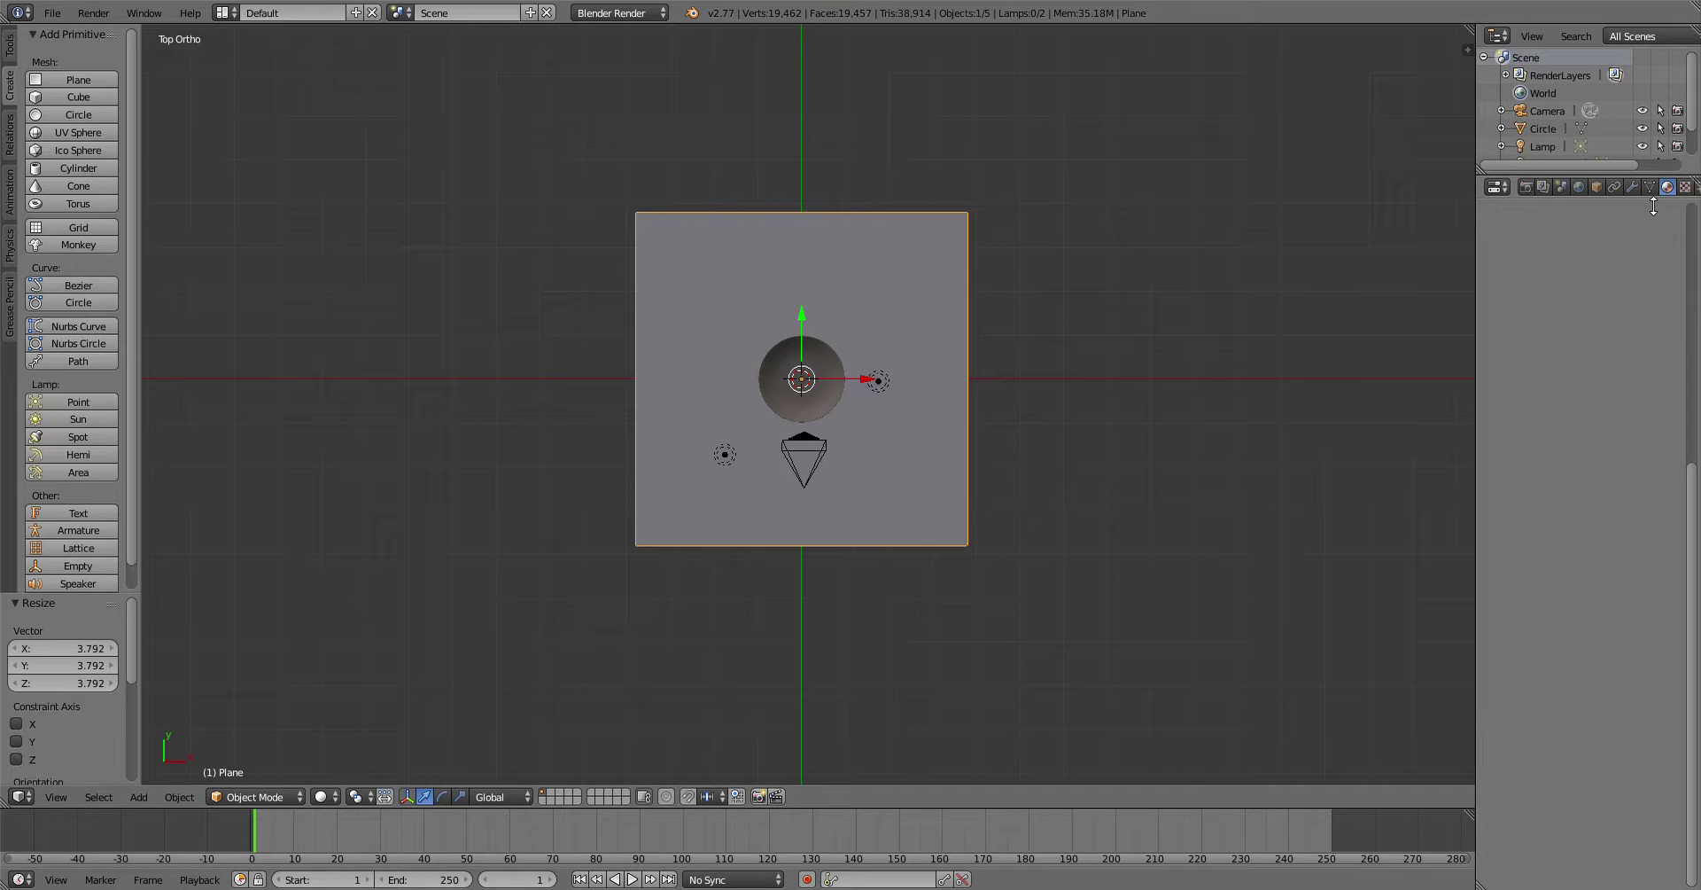
Step: Assign a new material to the plane with an orange diffuse colour and specular intensity 0.000
left_click(1562, 306)
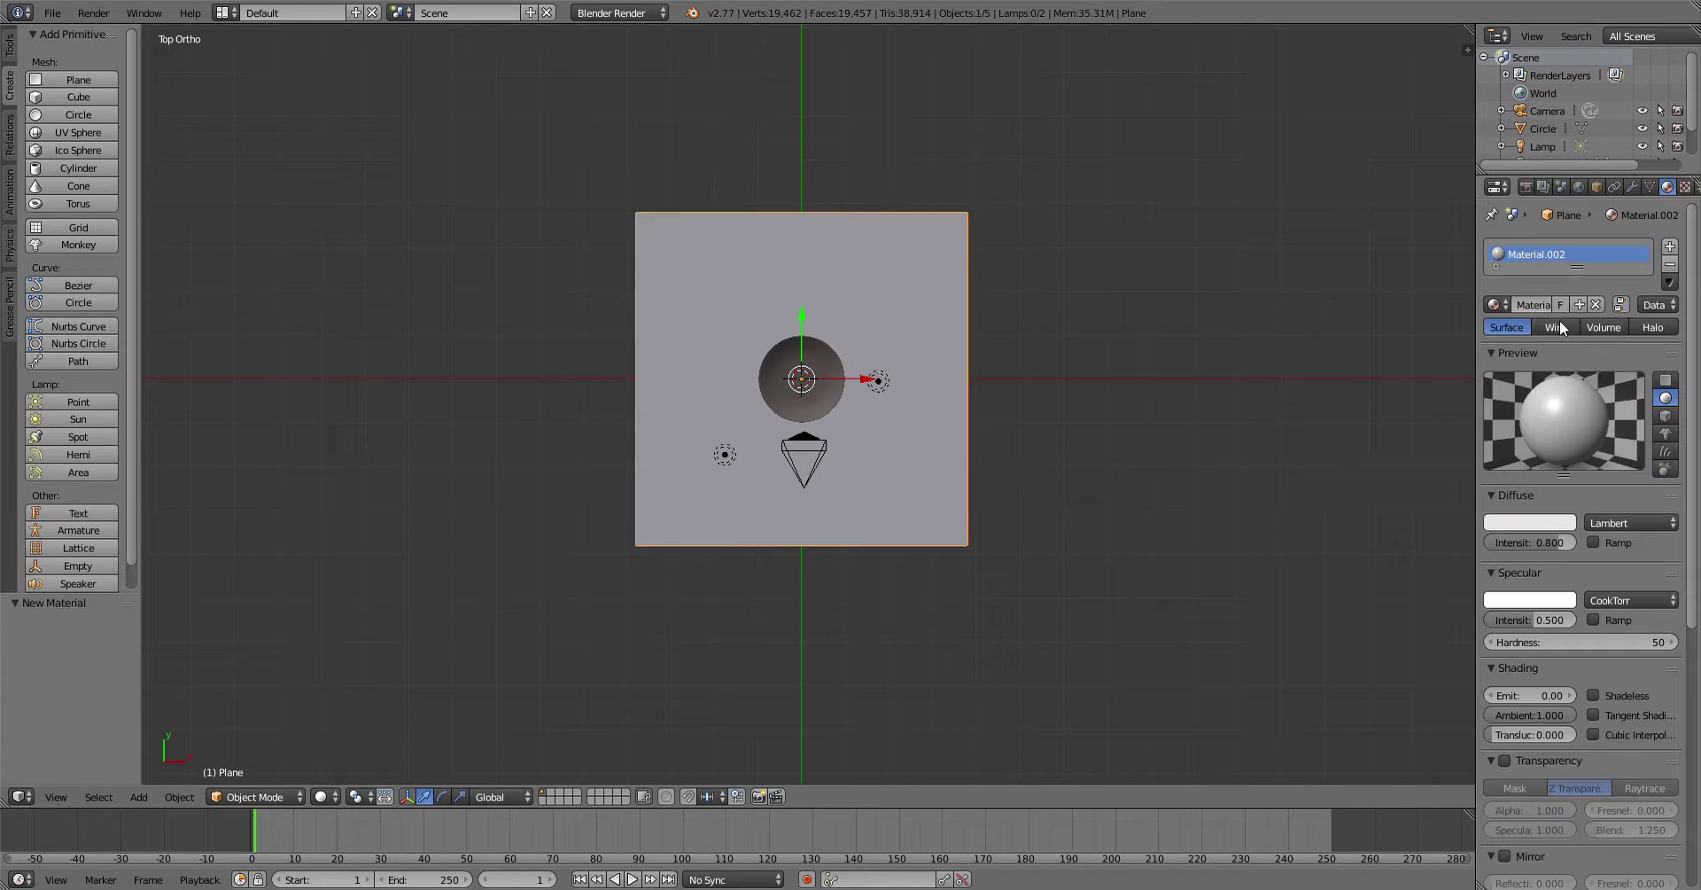
left_click(1534, 523)
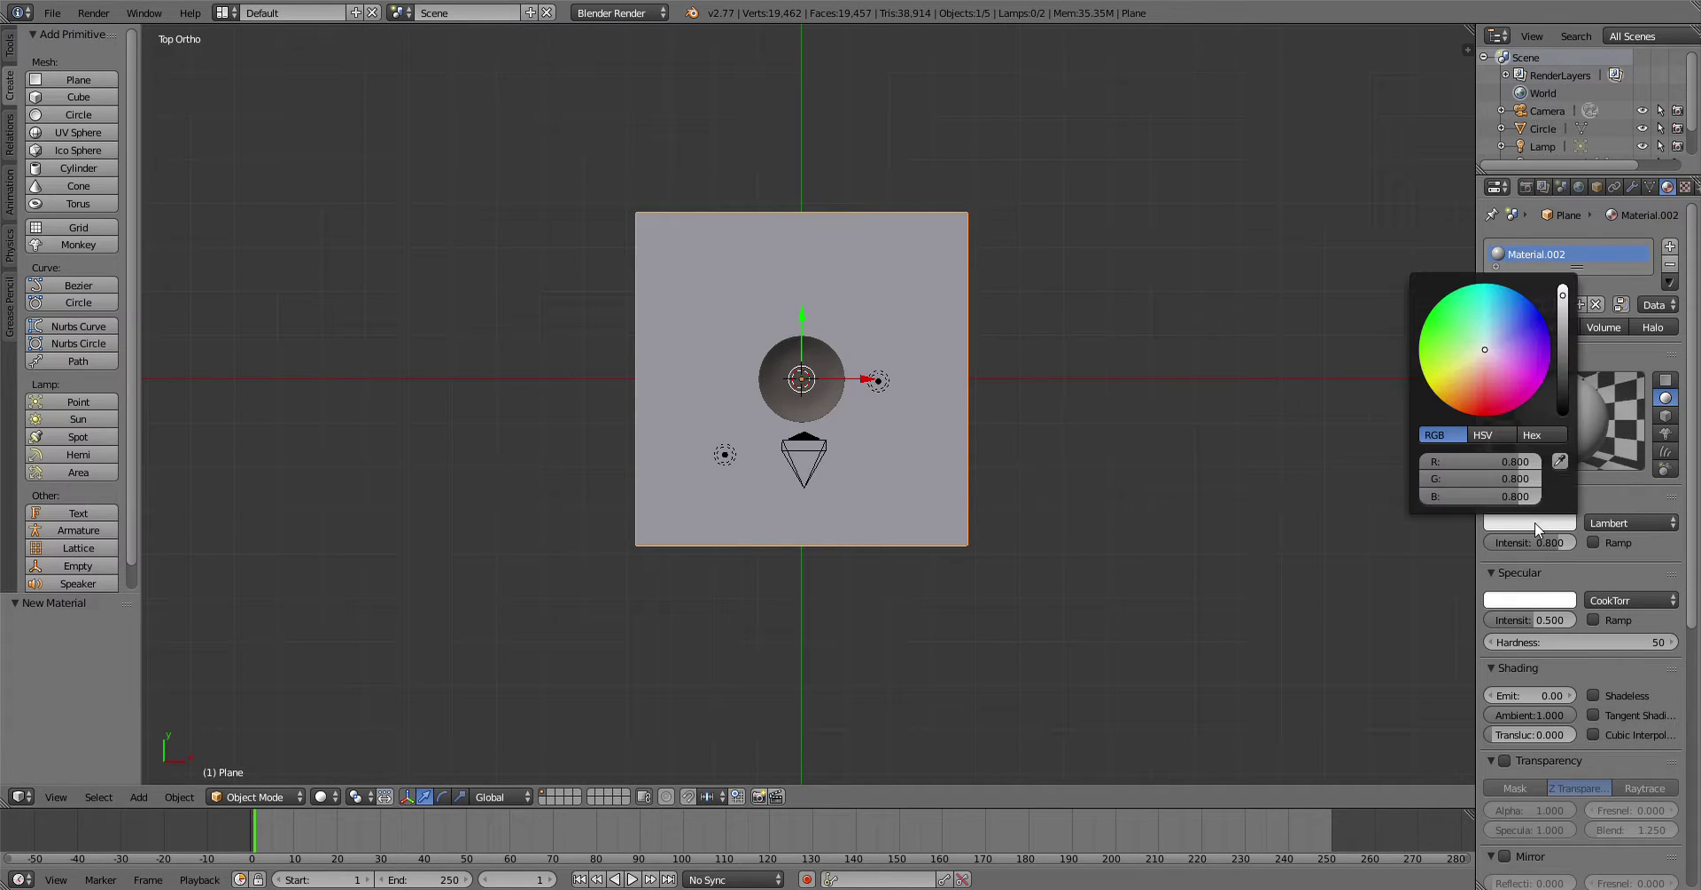
left_click(1456, 390)
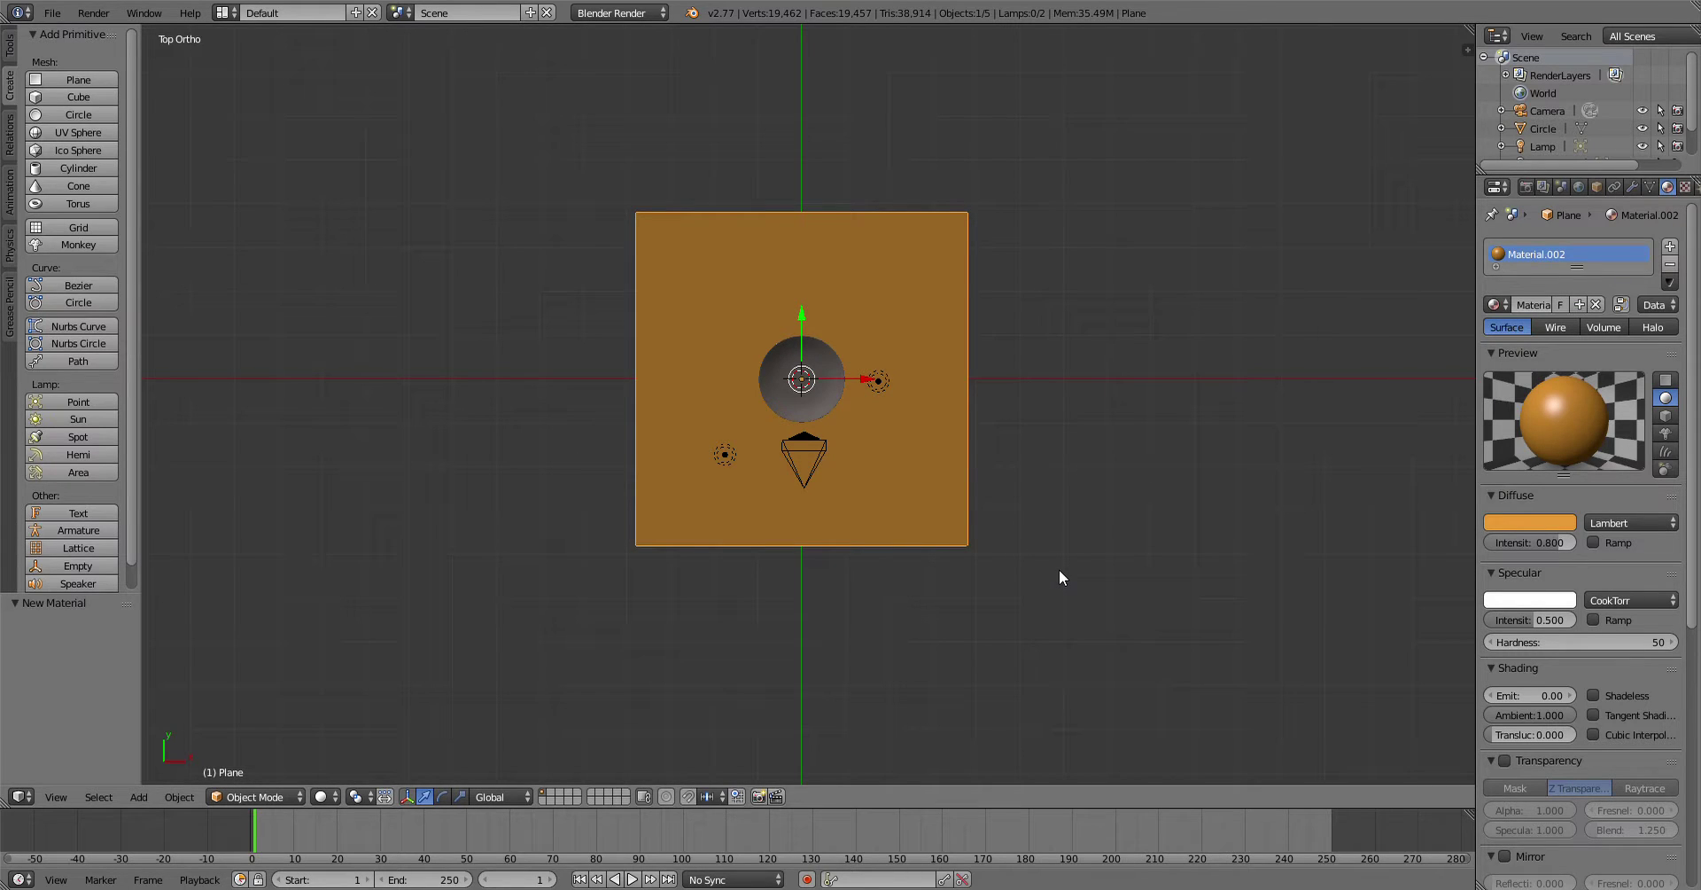
left_click_drag(1540, 620, 1502, 620)
Step: Check the camera framing and render the dish on the orange plane
middle_click_drag(1112, 534, 971, 376)
key("KP_0")
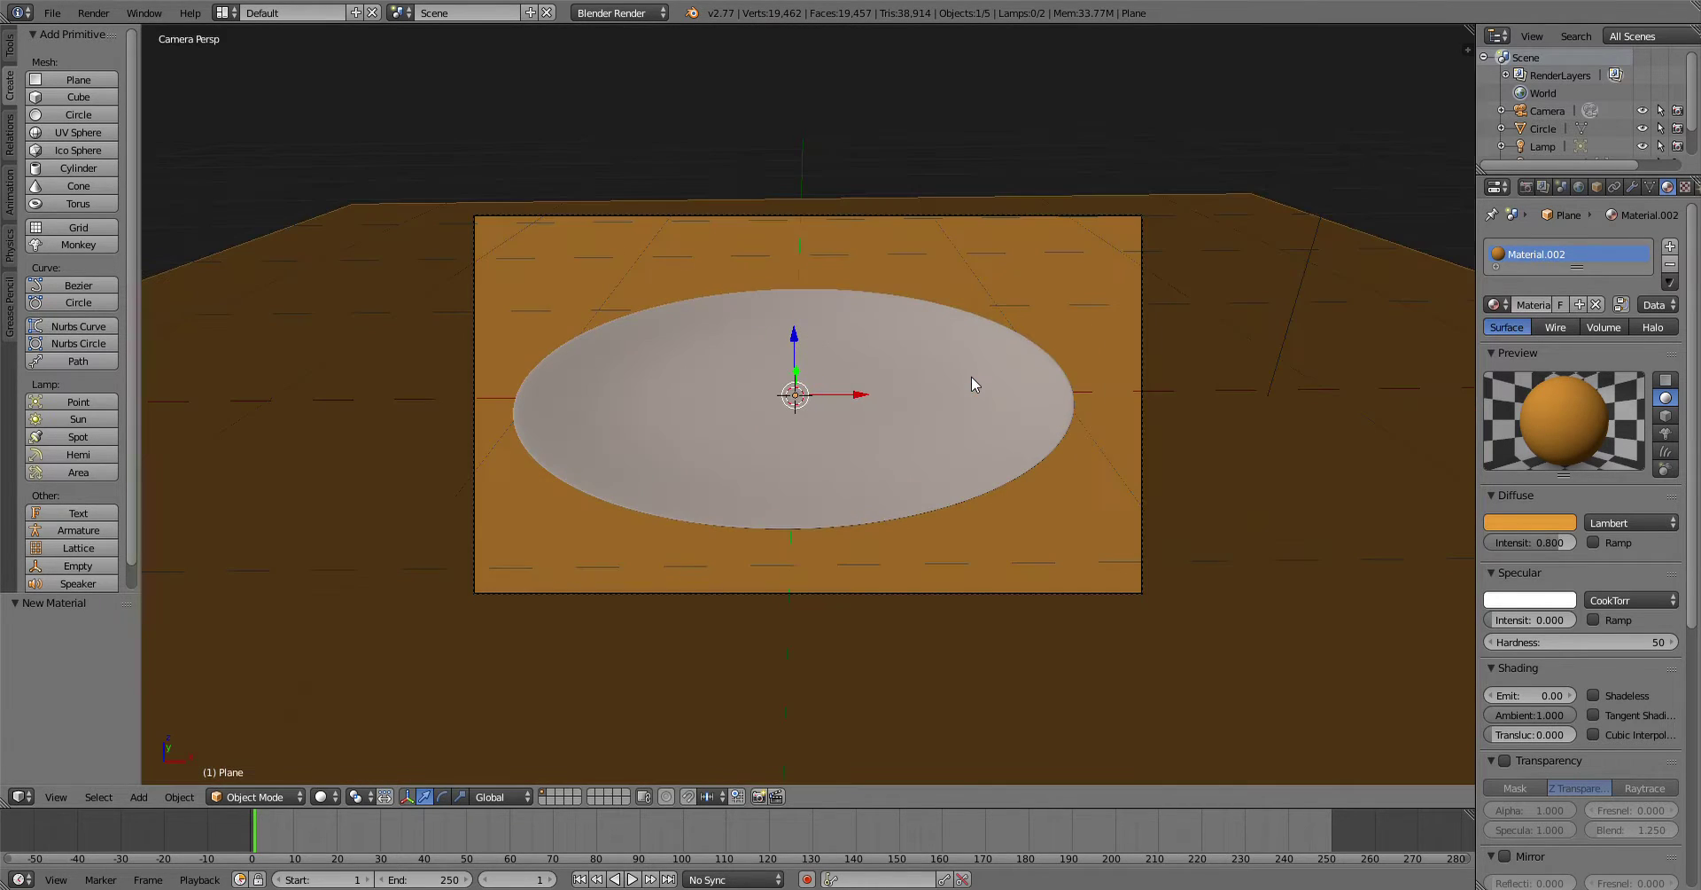
key("KP_0")
key("F12")
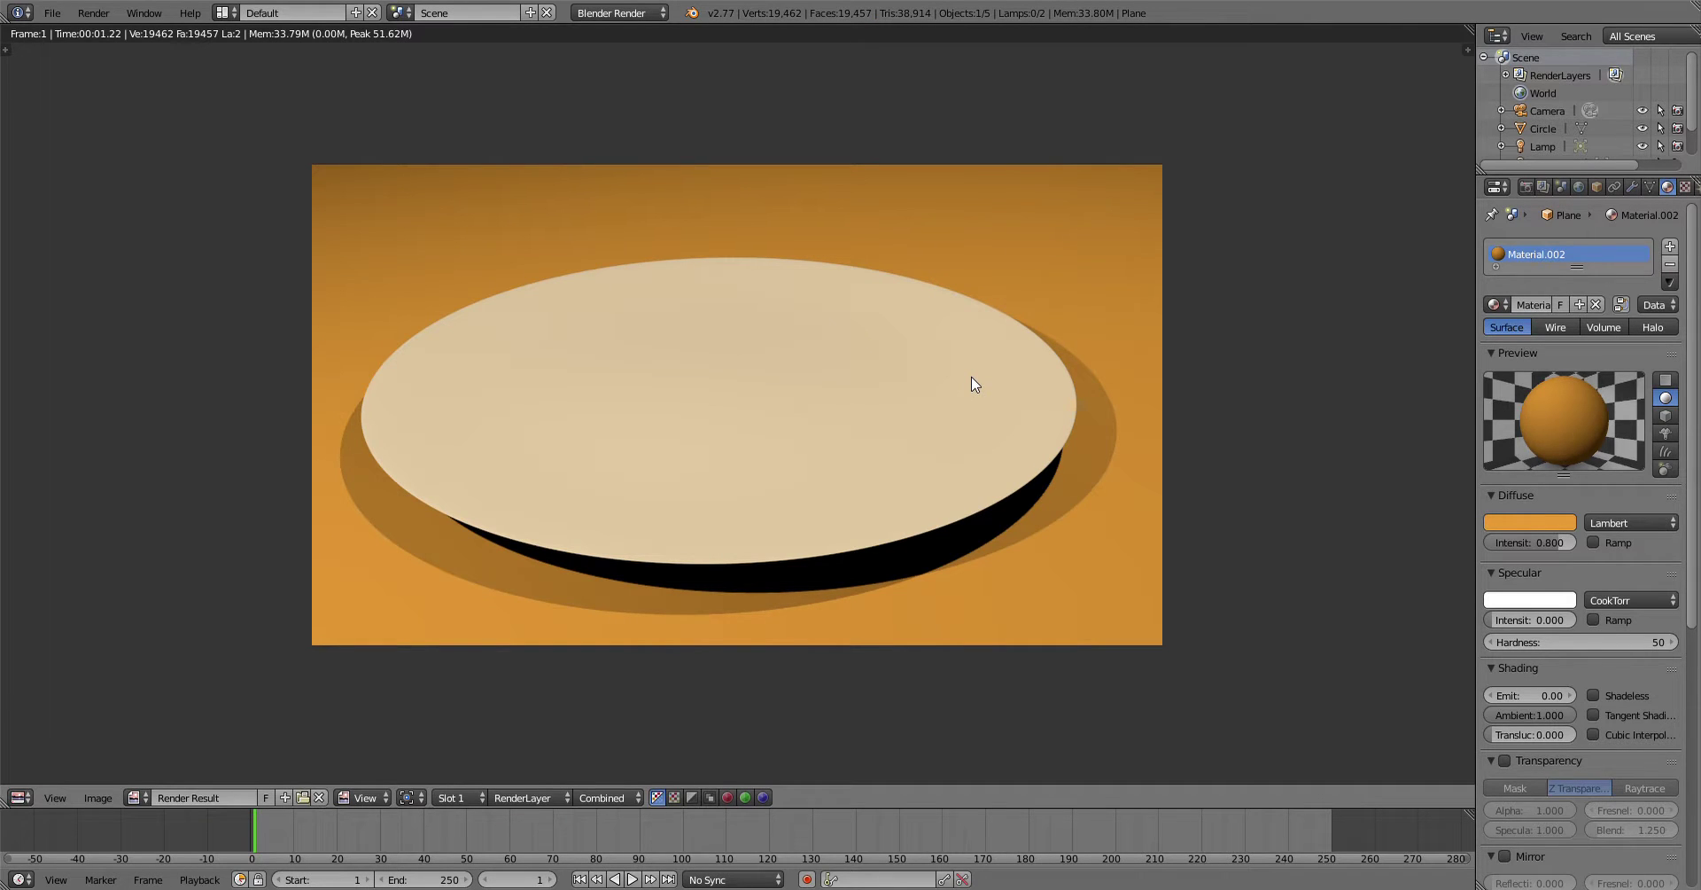
key("Escape")
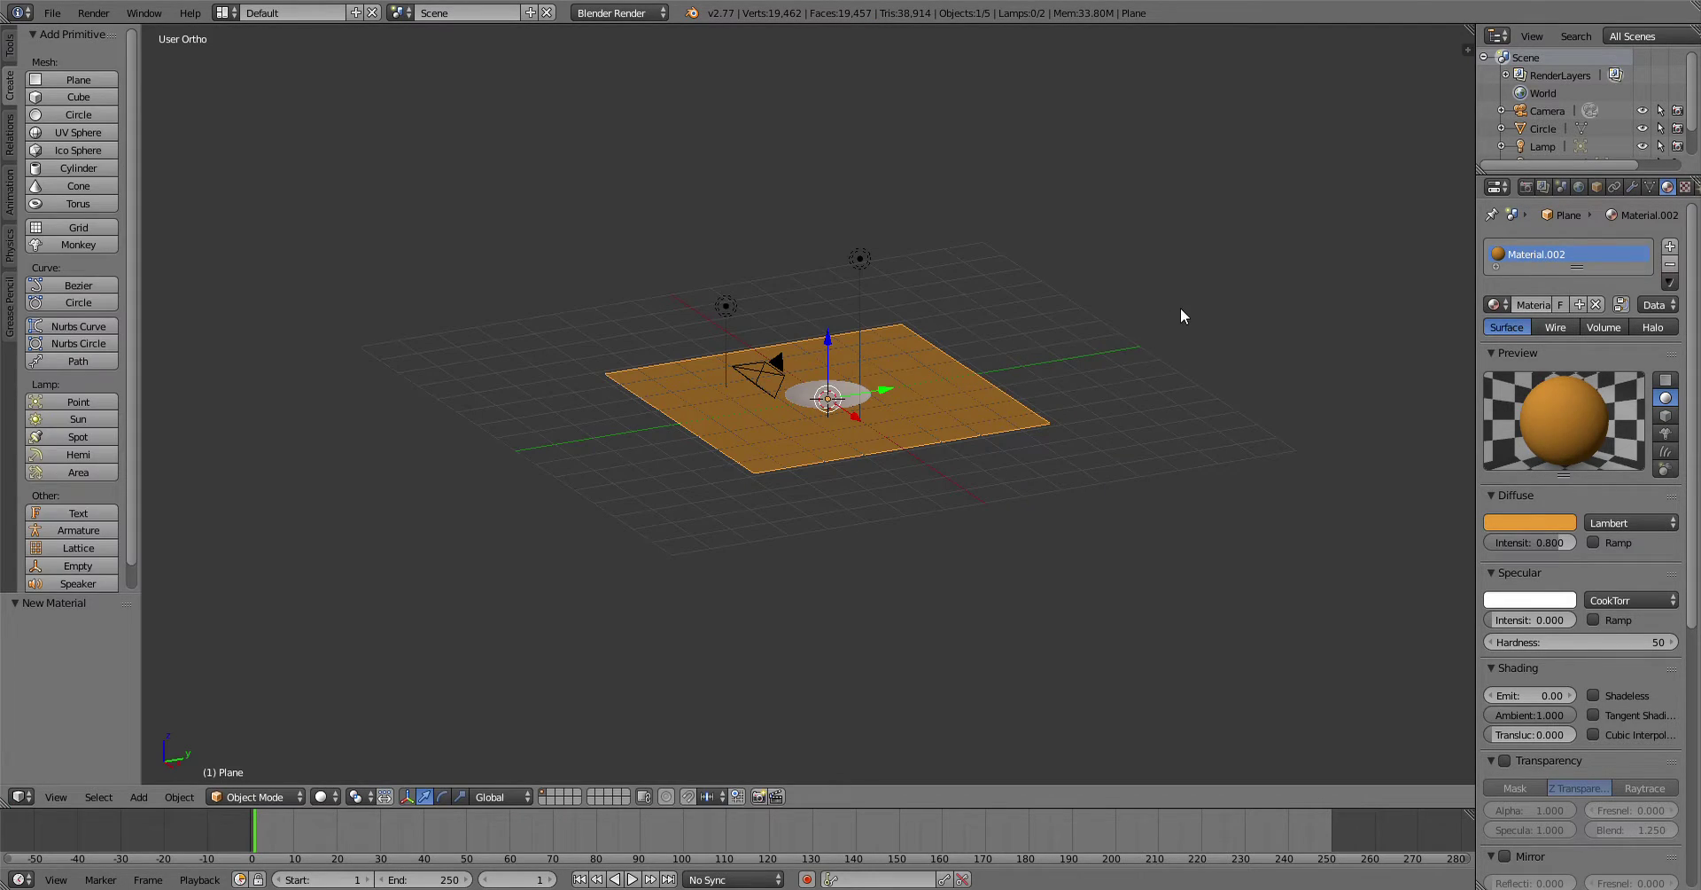
Step: Delete the orange plane and the dish from the scene
key("x")
left_click(925, 414)
right_click(849, 399)
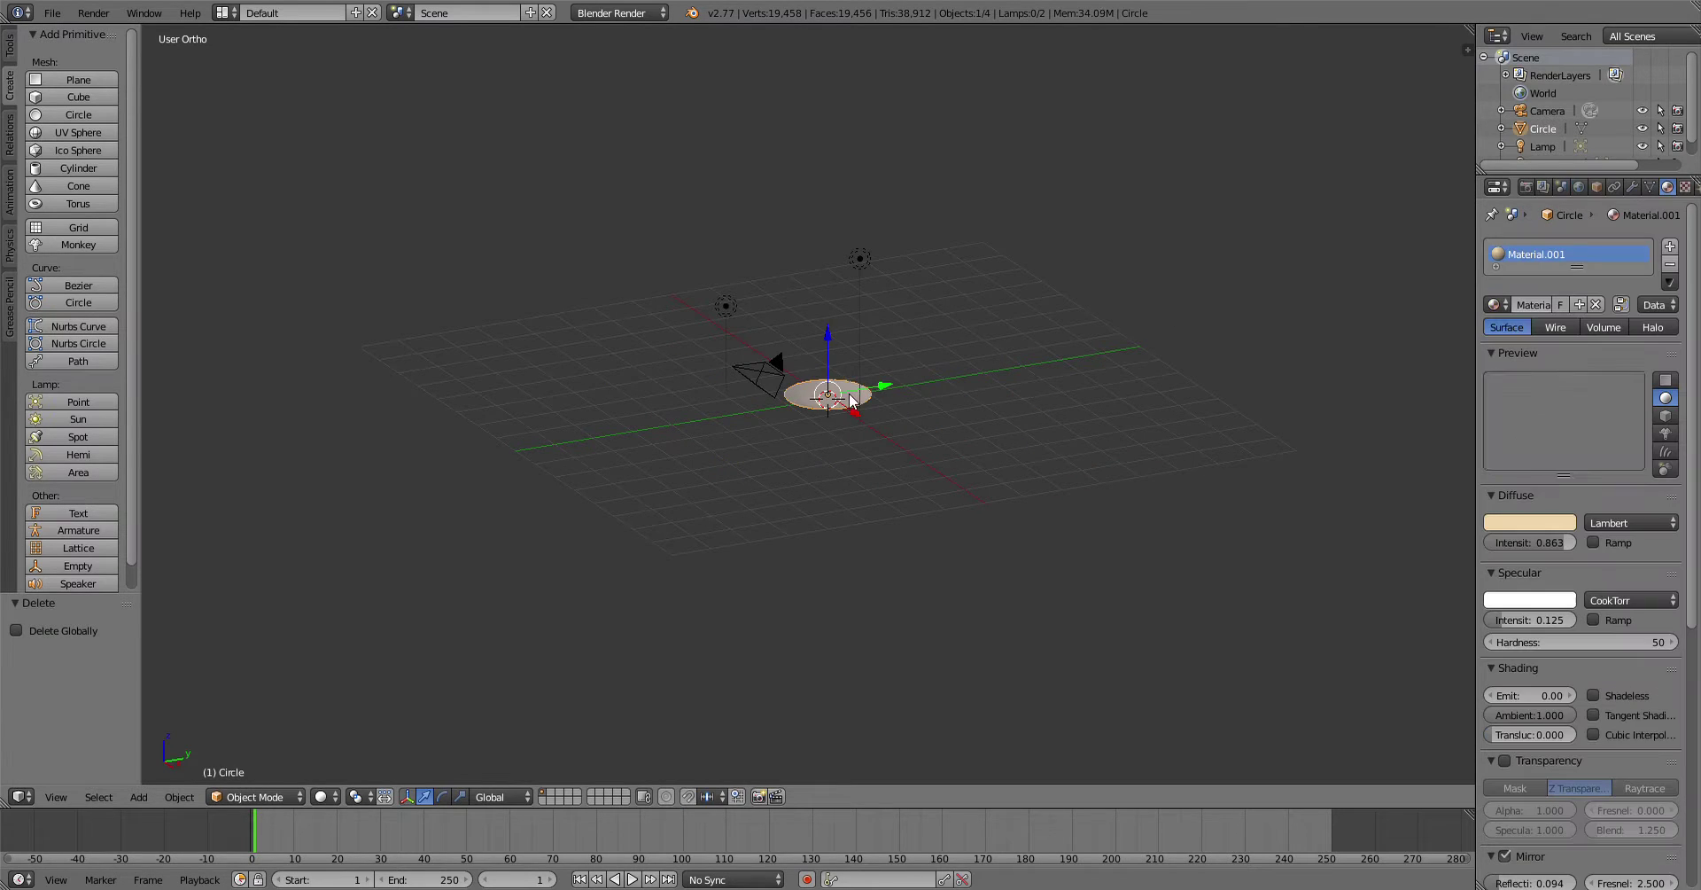
key("x")
left_click(932, 418)
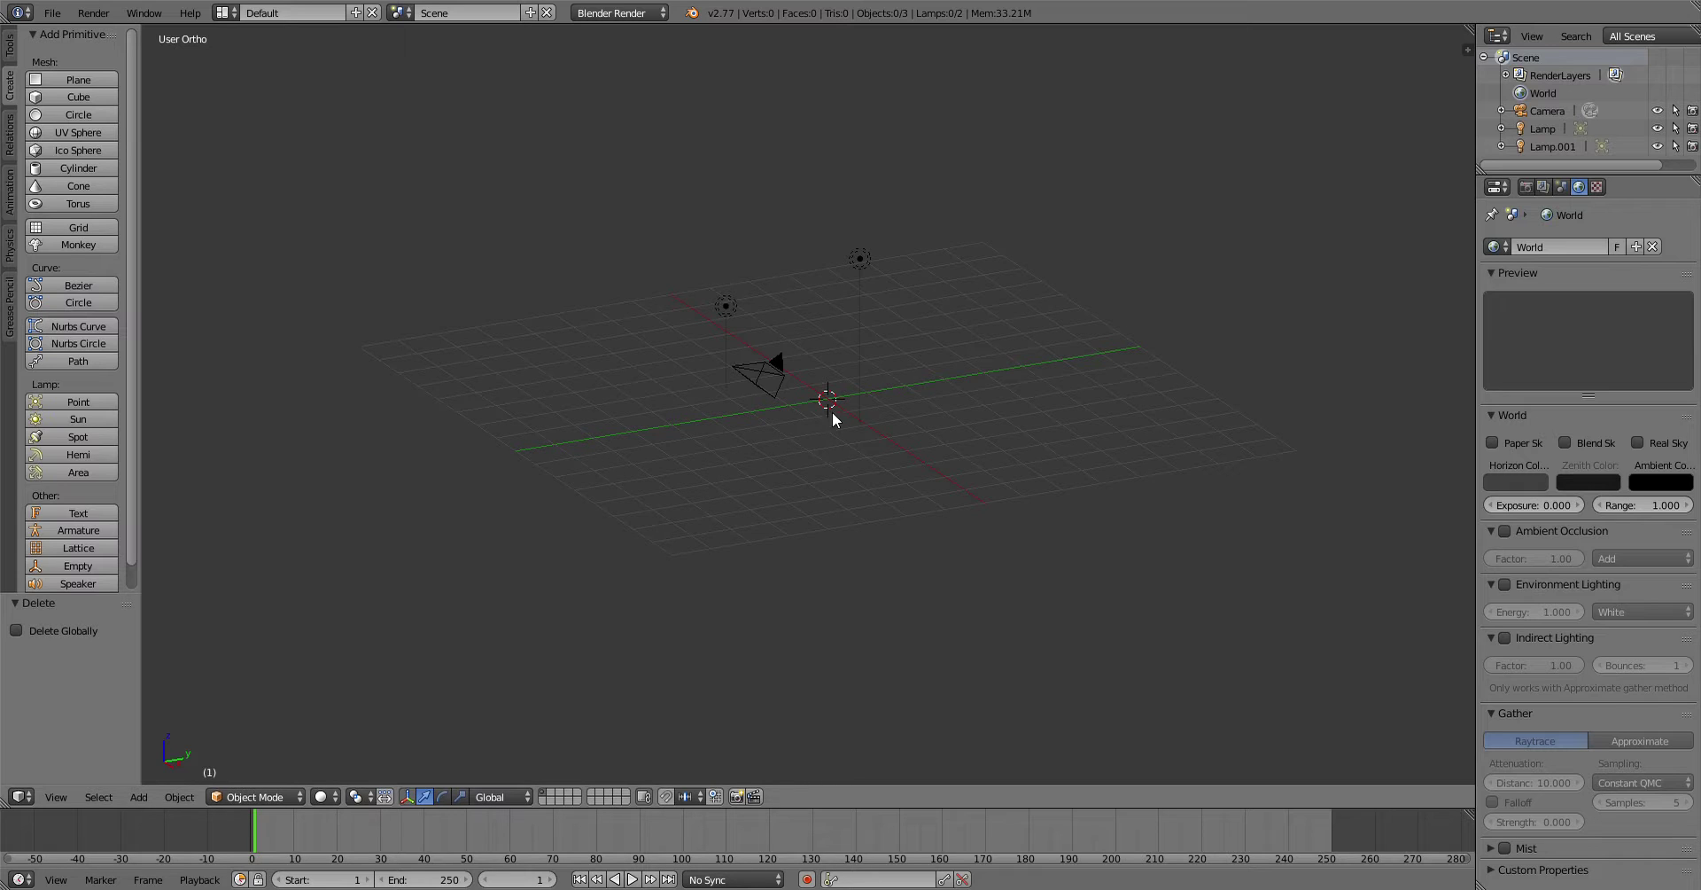
Step: Move the camera about -12.2 along X in the front orthographic view and delete it
key("KP_5")
key("KP_1")
key("KP_5")
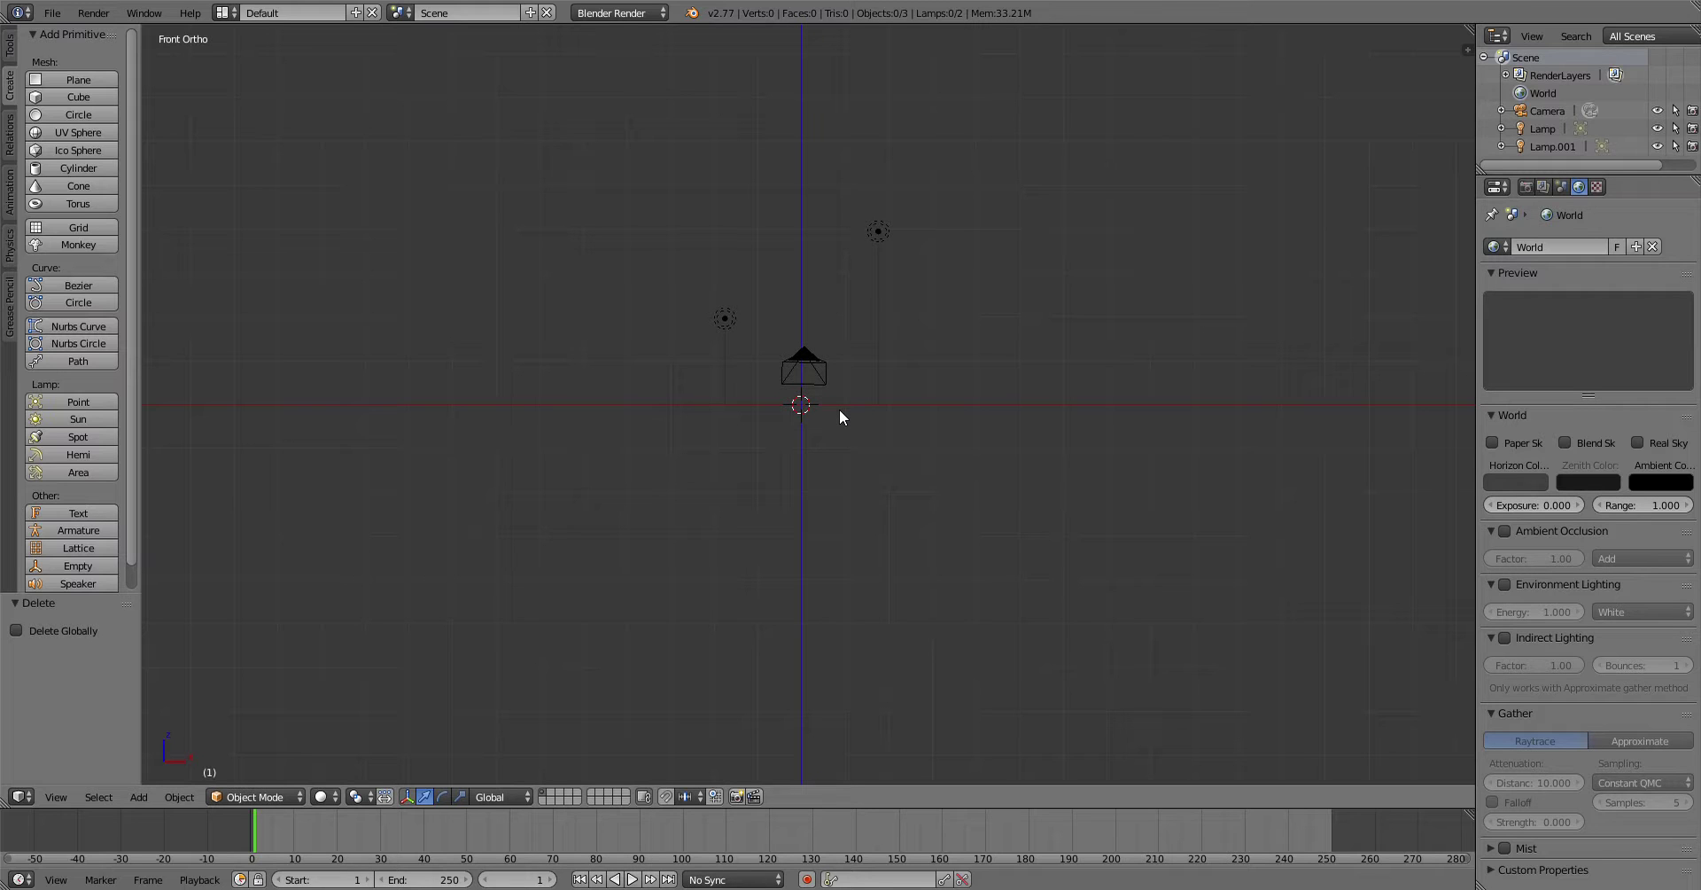
right_click(807, 378)
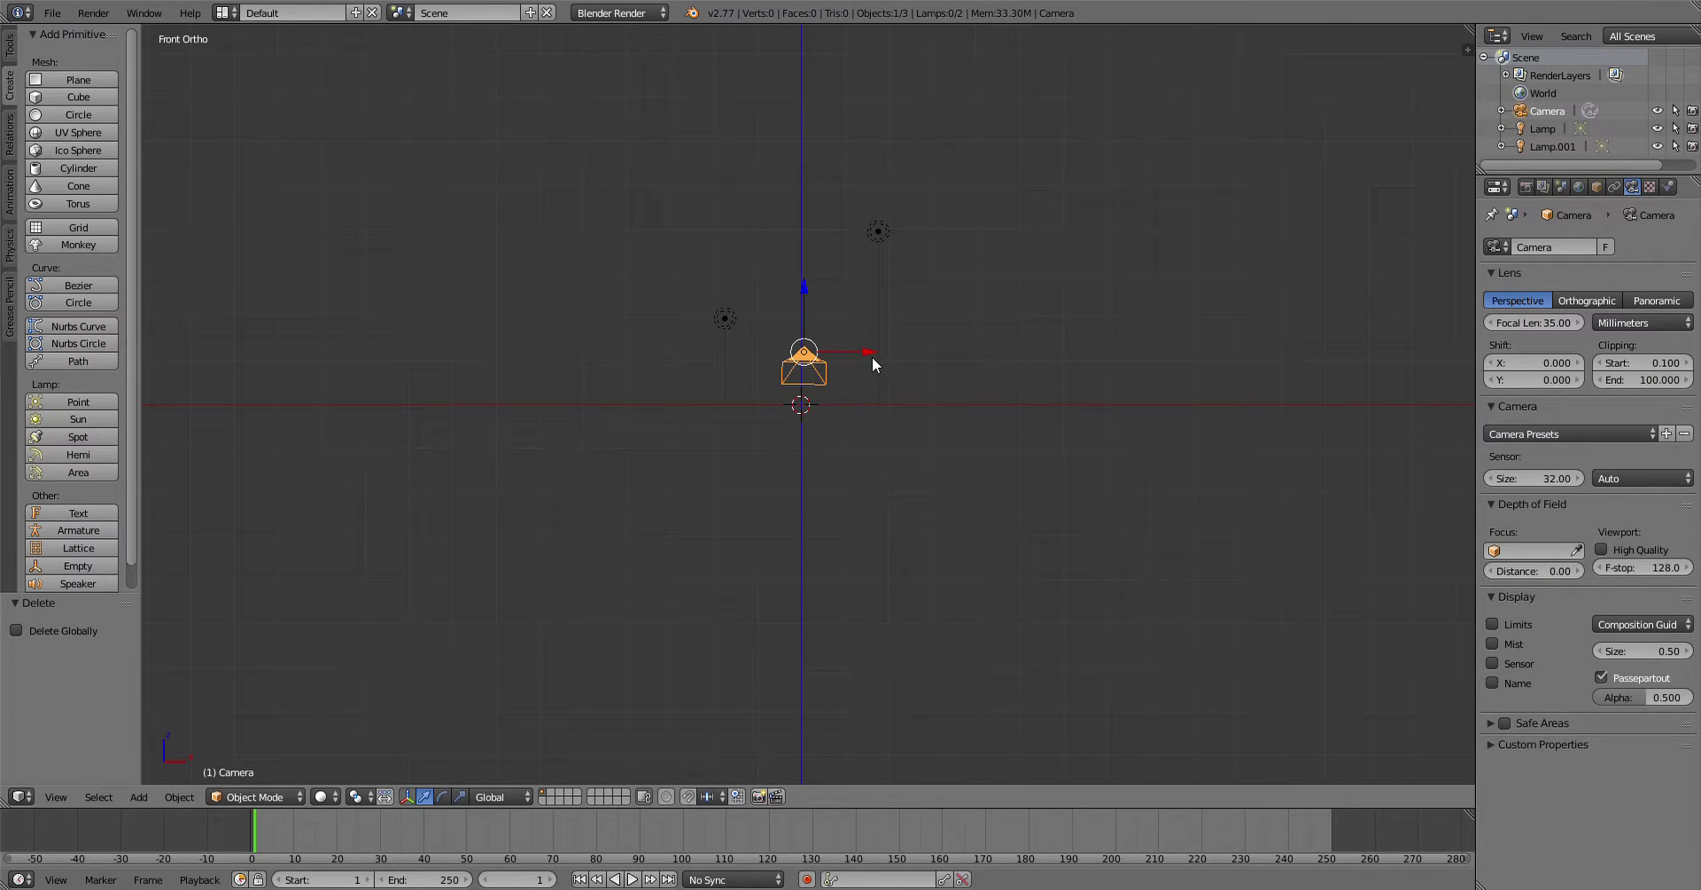
left_click_drag(871, 356, 330, 332)
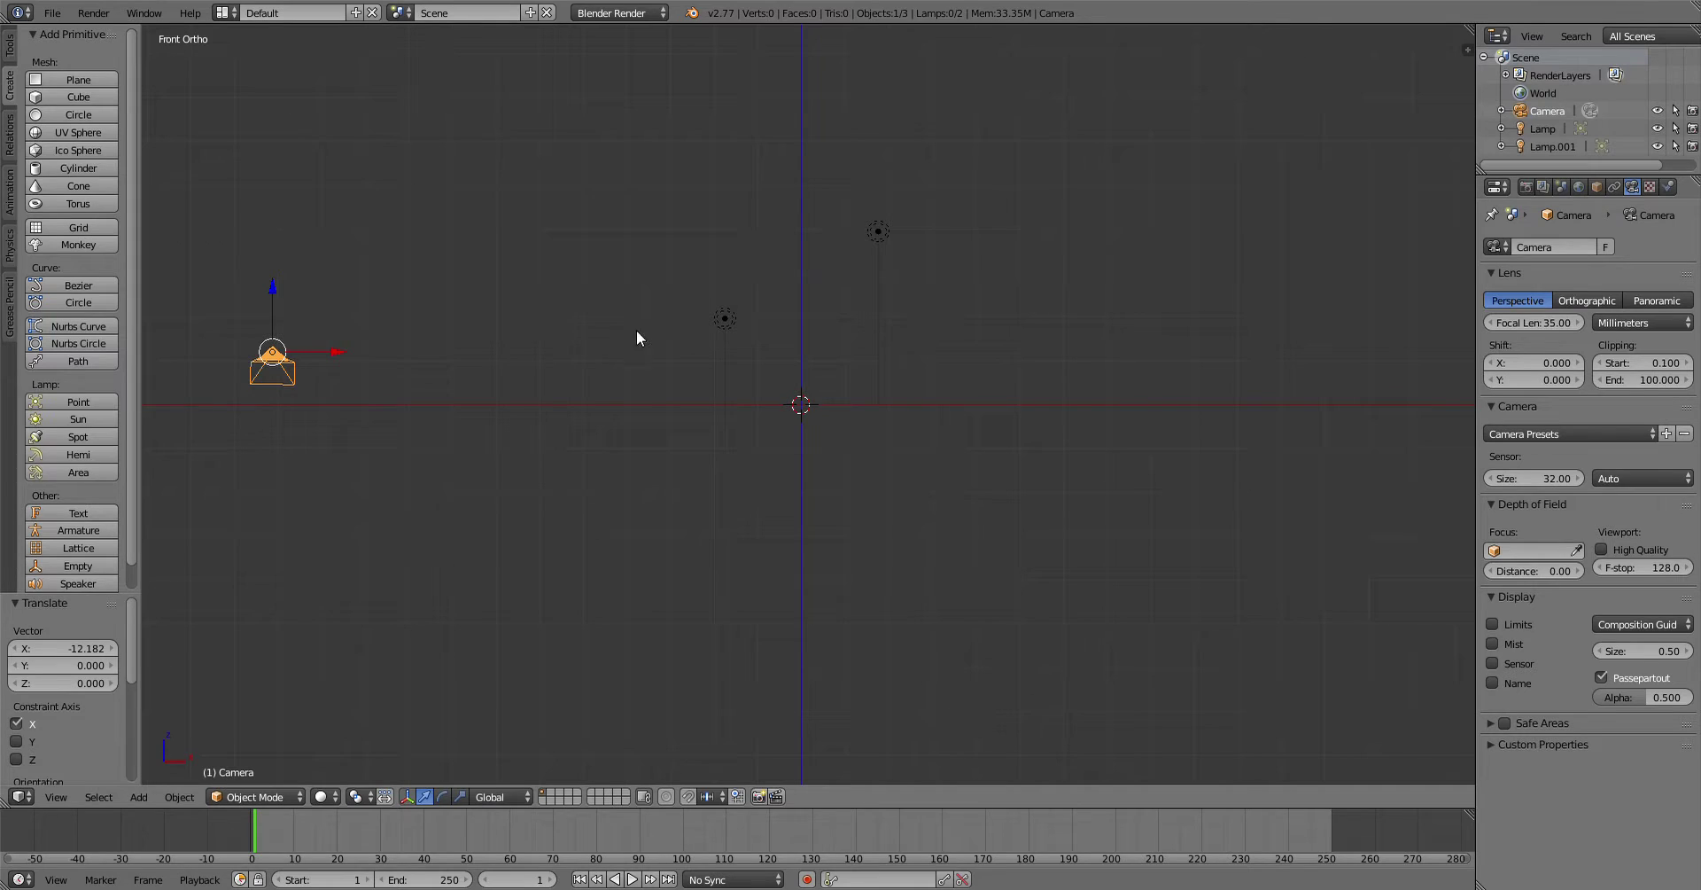
key("x")
left_click(511, 376)
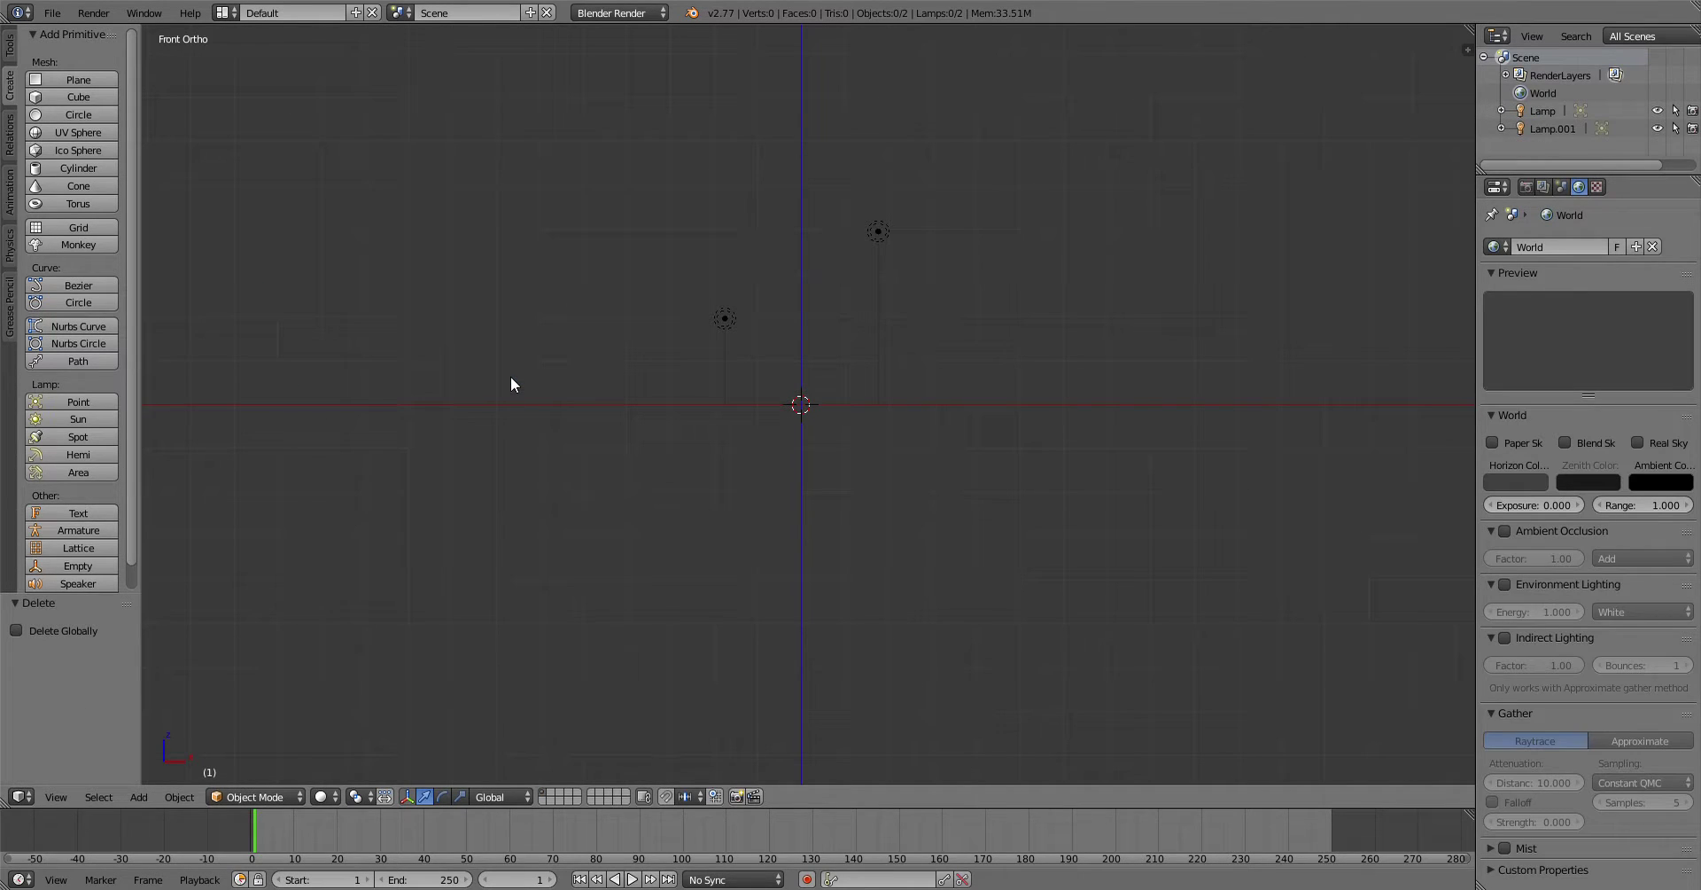
Step: Delete the two remaining lamps from the scene
right_click(746, 319)
right_click(879, 232, "shift")
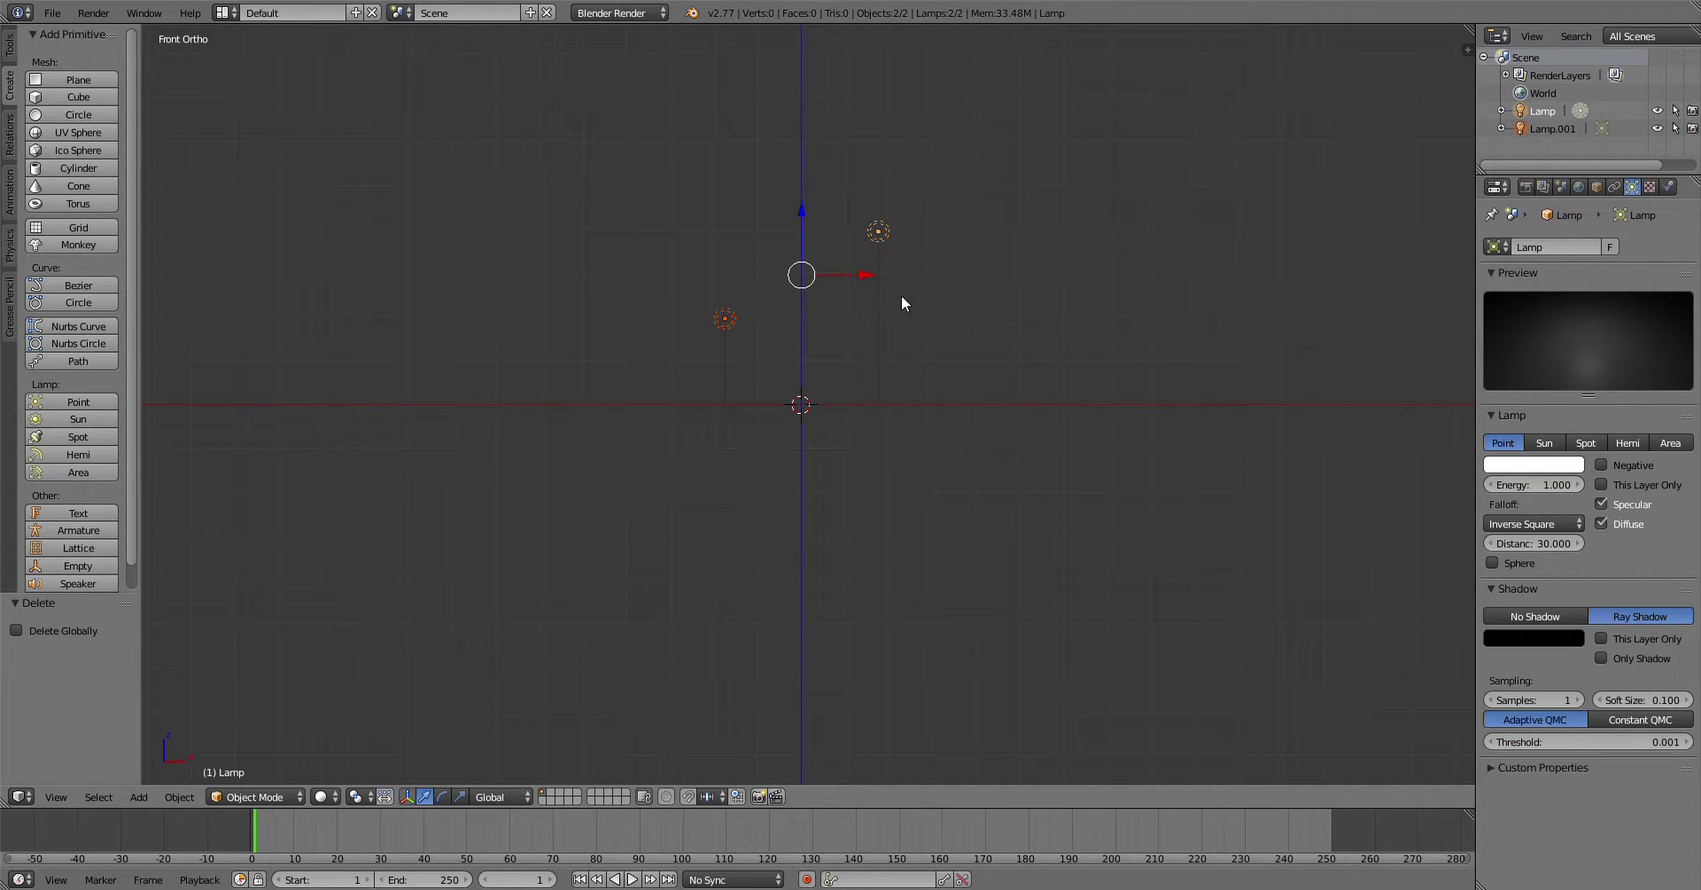
key("x")
left_click(901, 295)
Step: Add a grid object aligned to the front view and open its mesh in Edit Mode
scroll(890, 290, "up", 7)
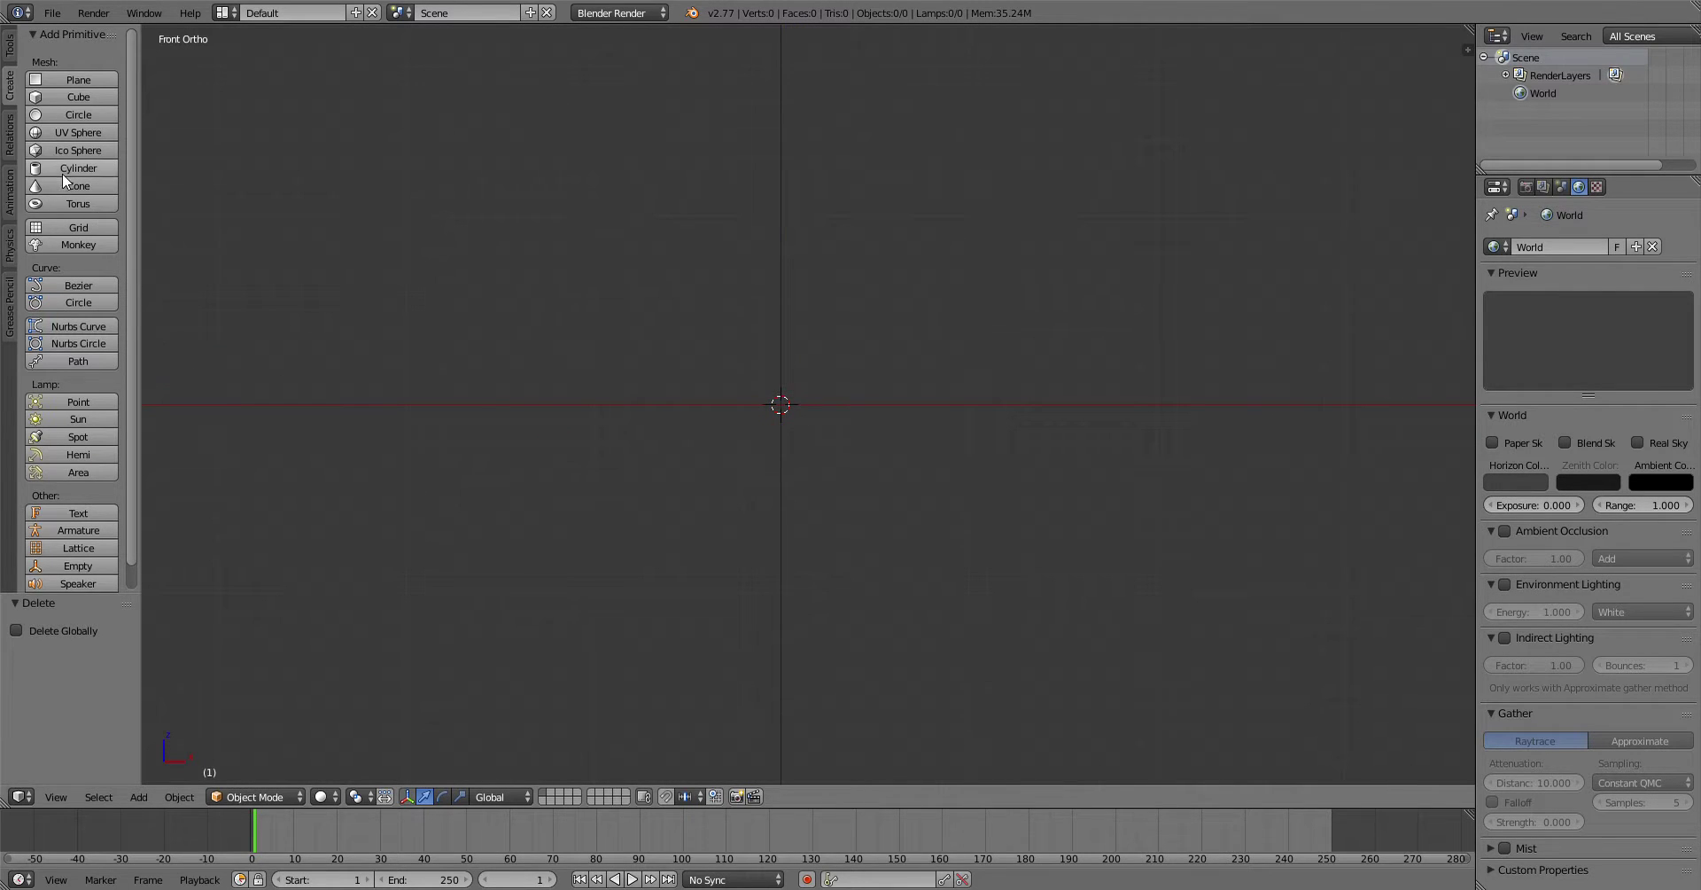
left_click(64, 227)
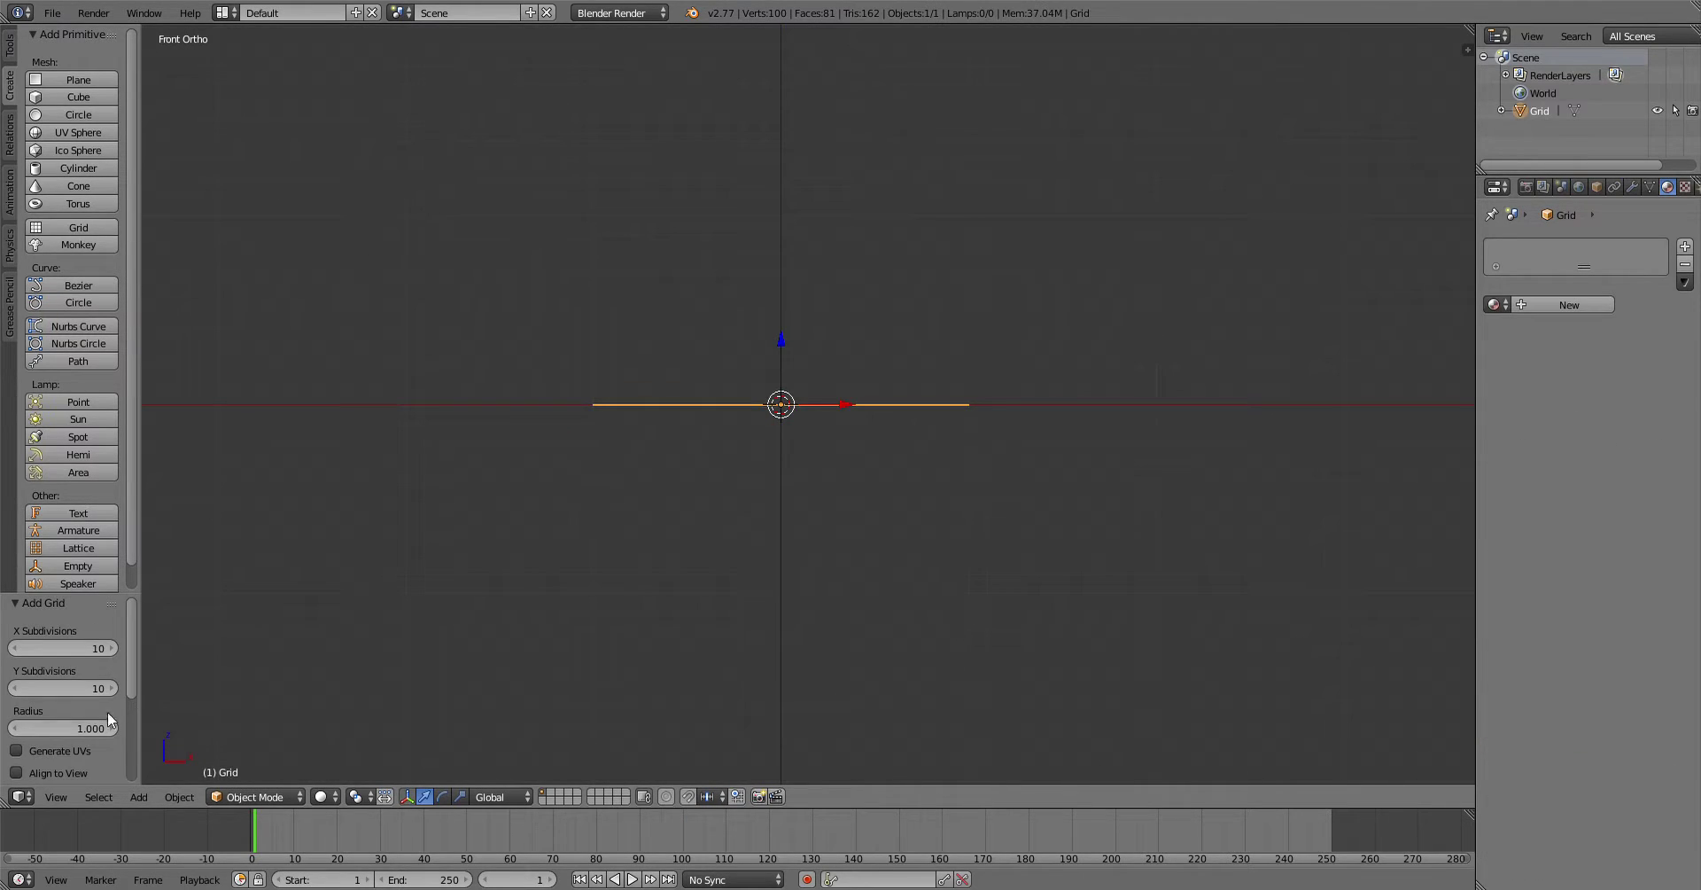
left_click(17, 772)
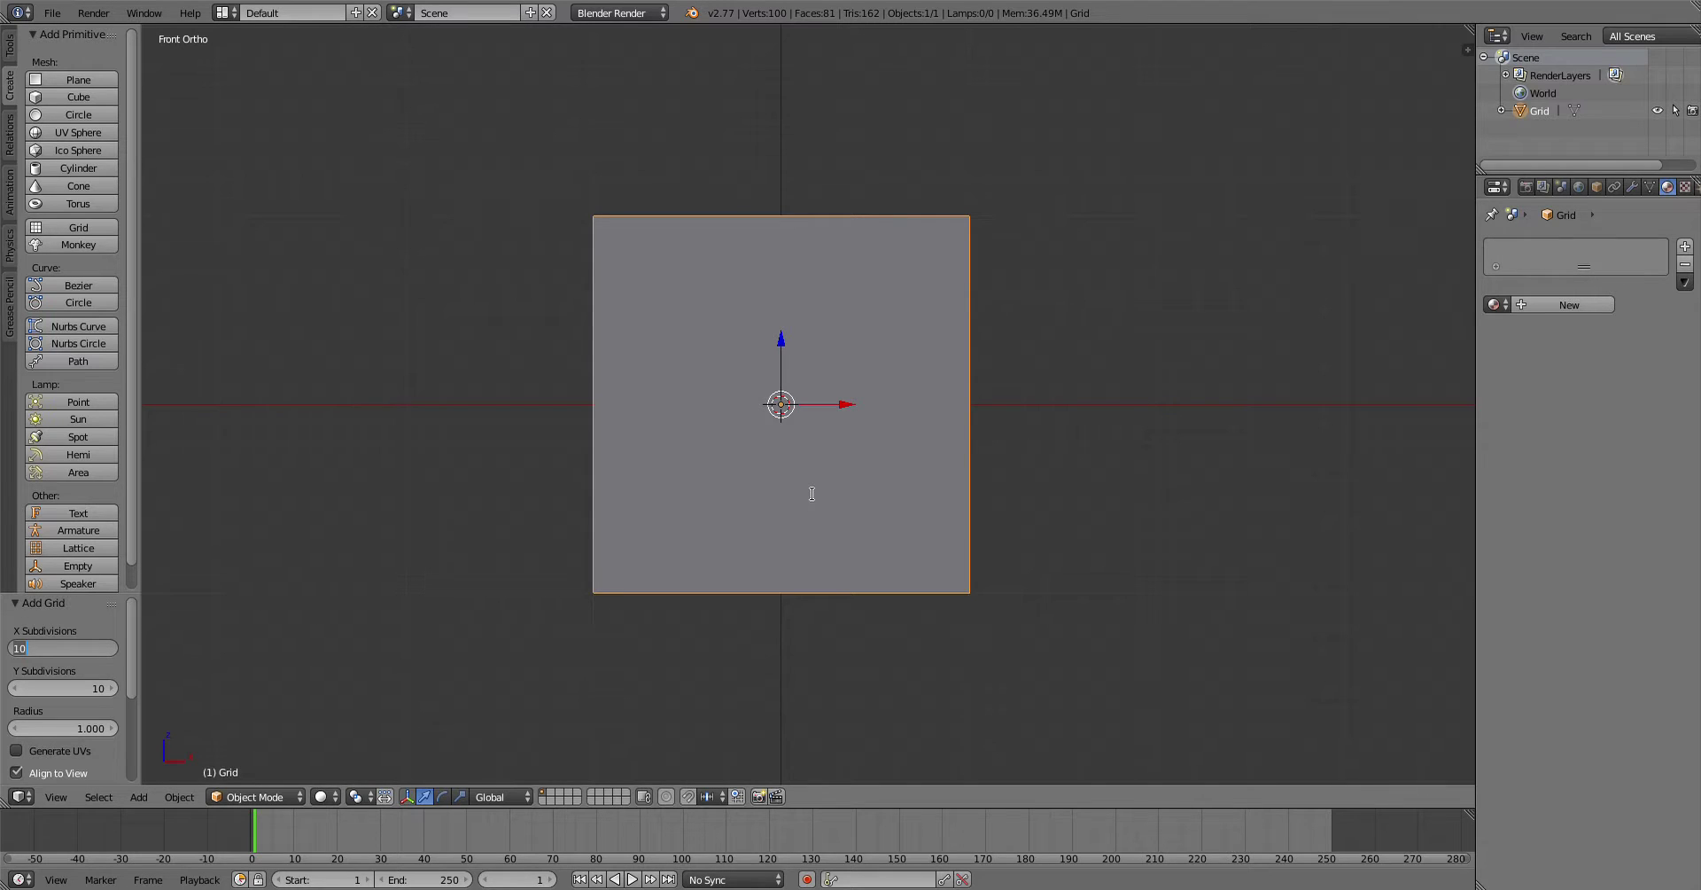
key("Tab")
key("Tab")
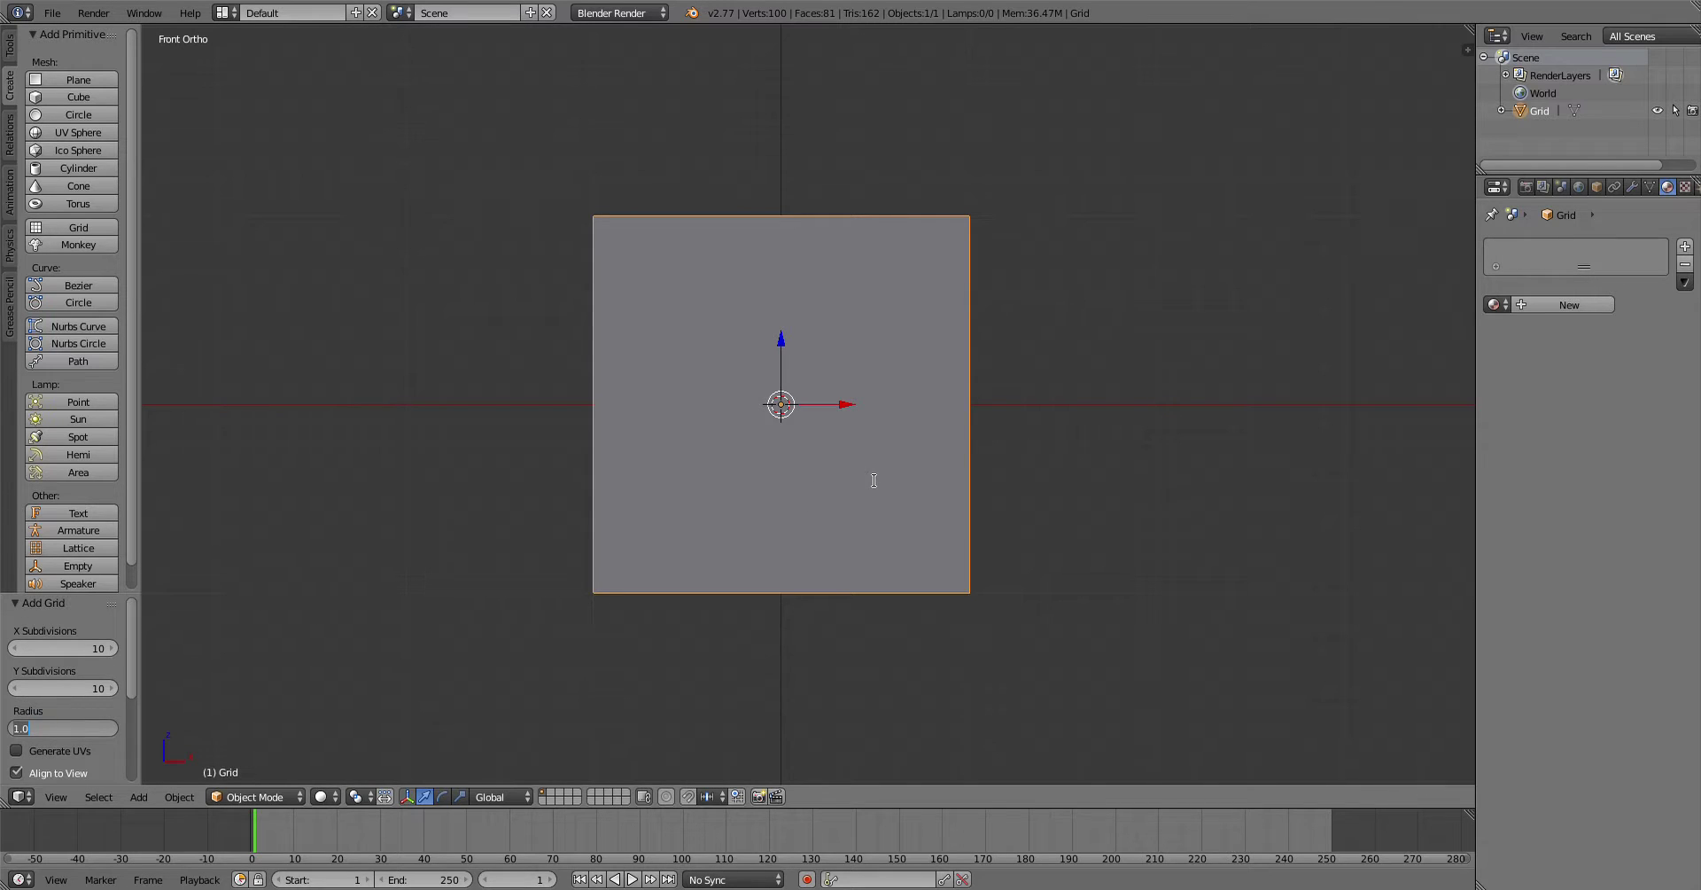
key("Return")
key("Tab")
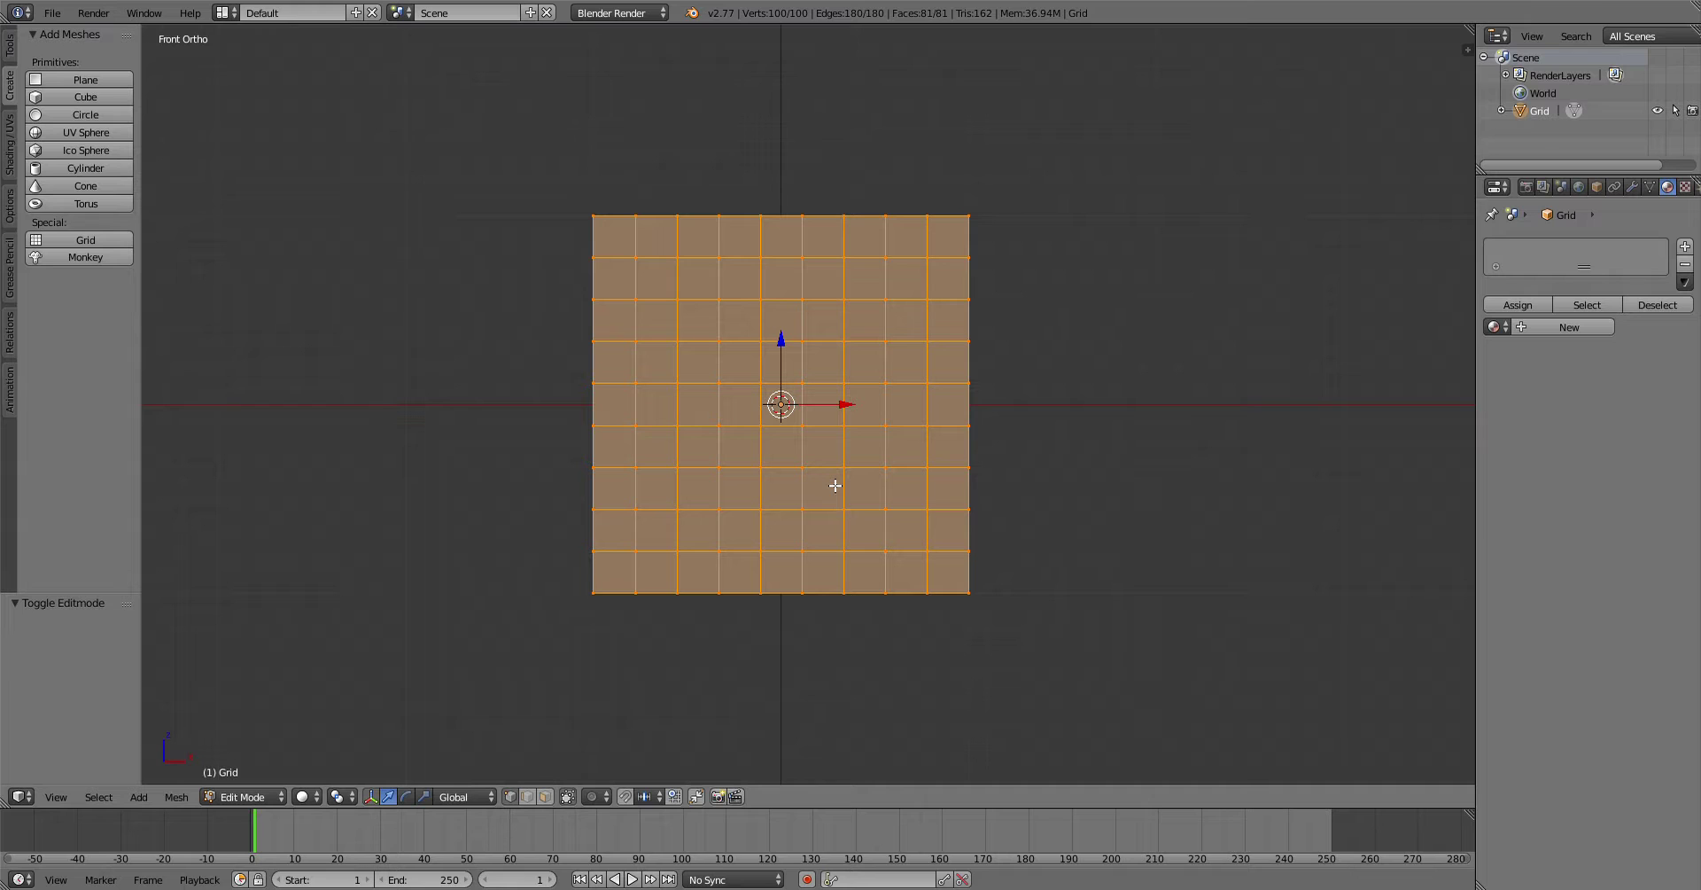
Step: Replace the whole mesh with a new view-aligned grid of 3 X subdivisions and 3 Y subdivisions
key("x")
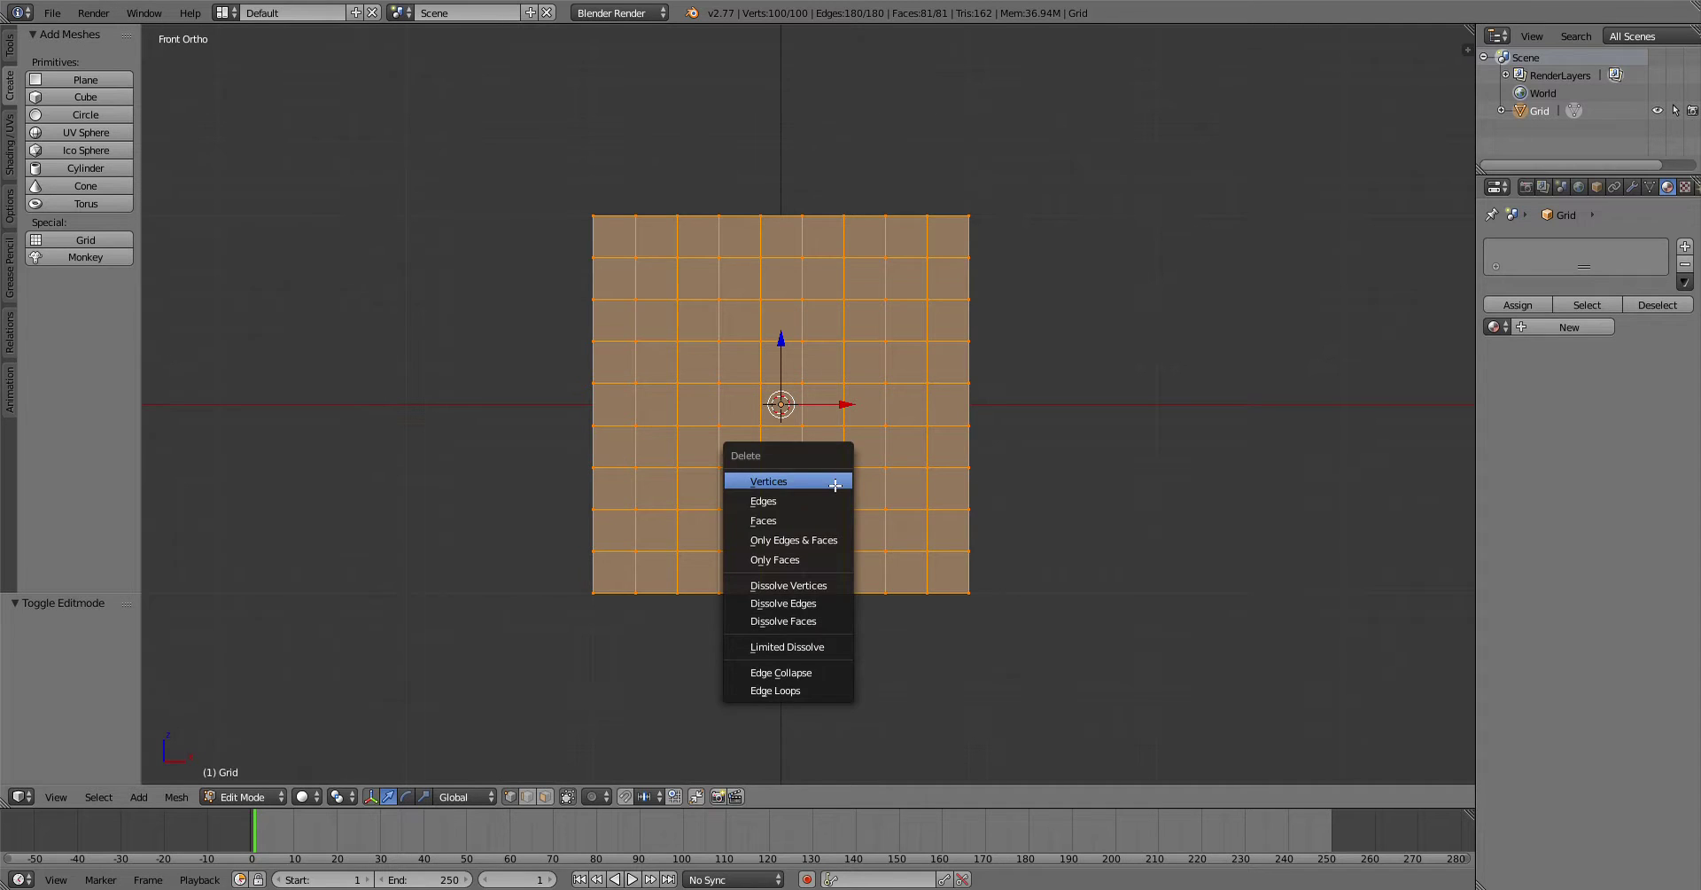
left_click(835, 482)
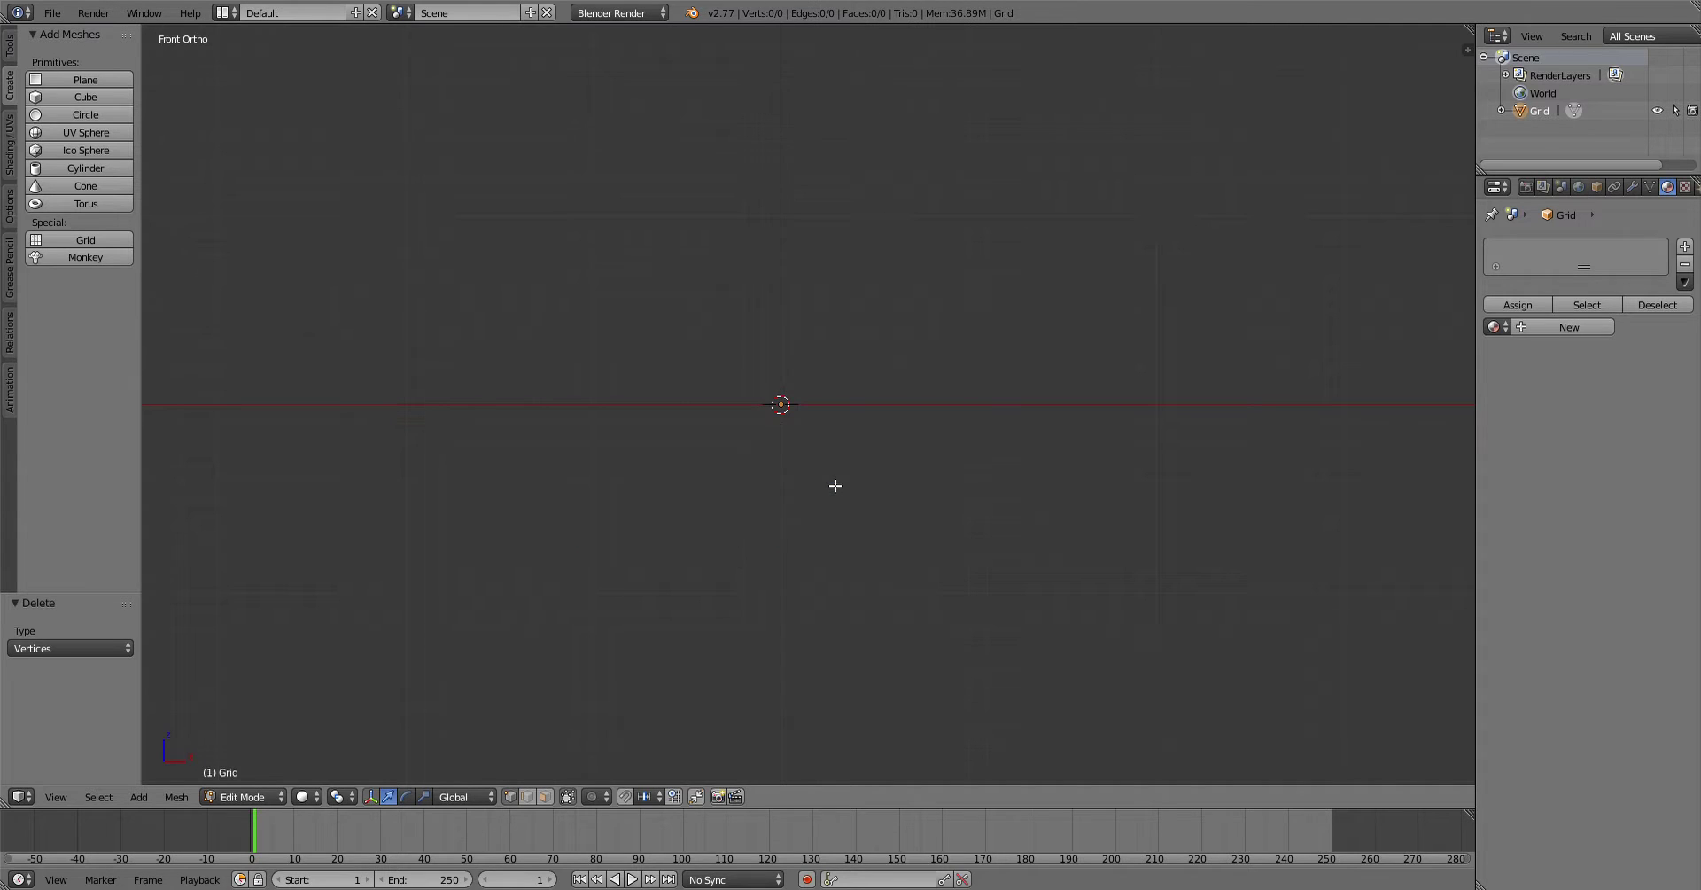
left_click(69, 241)
left_click(17, 772)
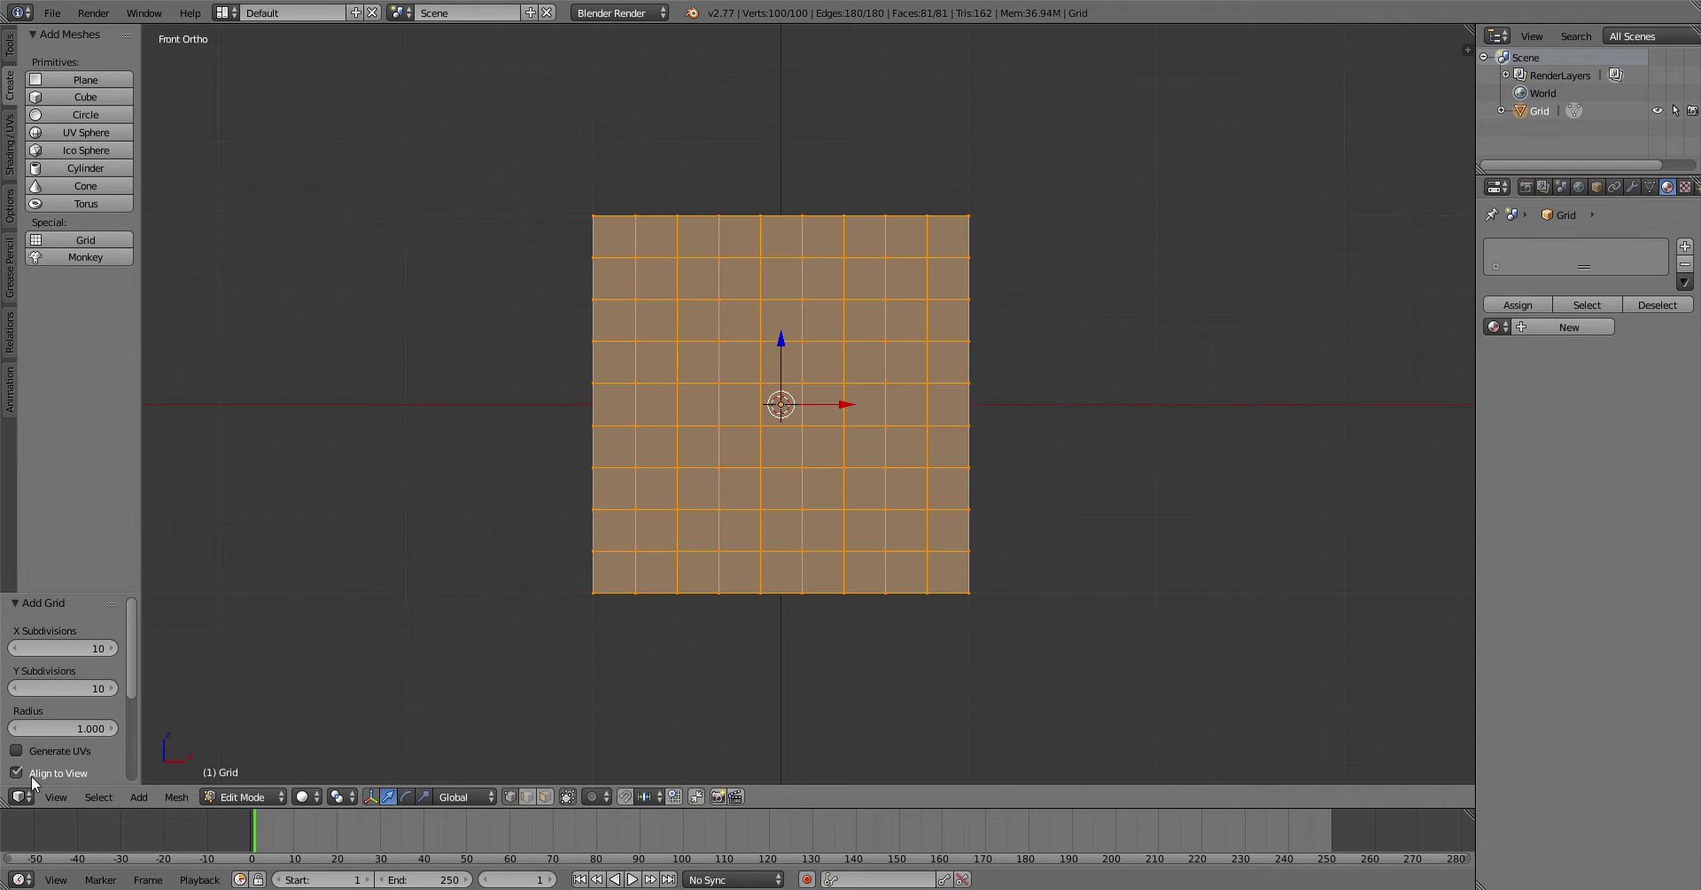
left_click(71, 648)
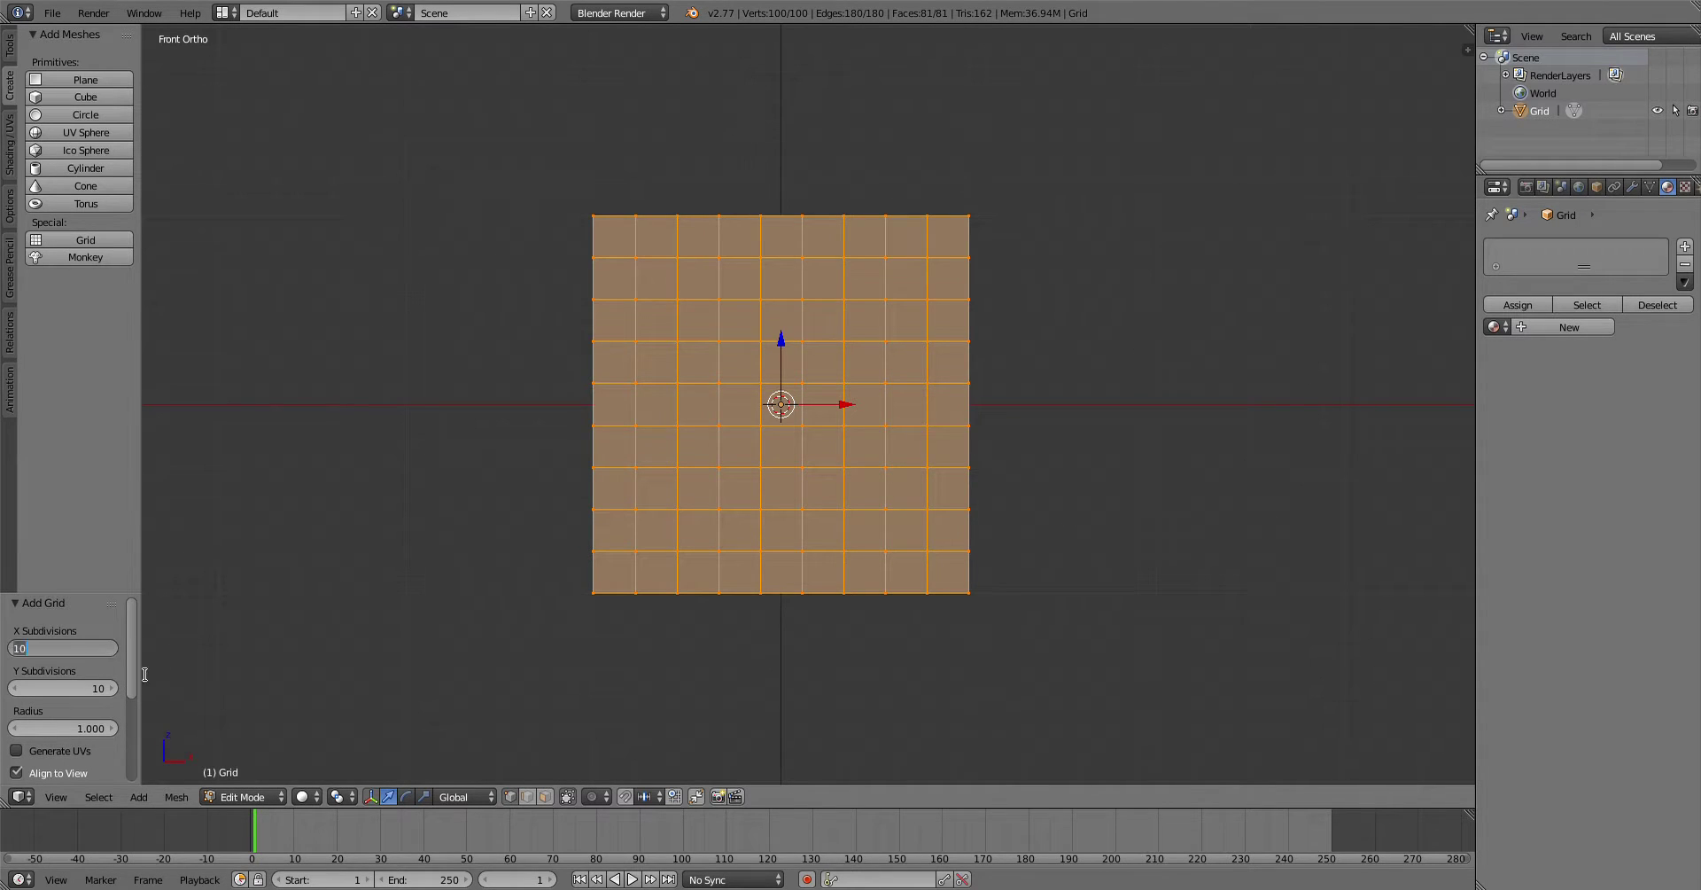
type("3")
key("Tab")
type("3")
key("Return")
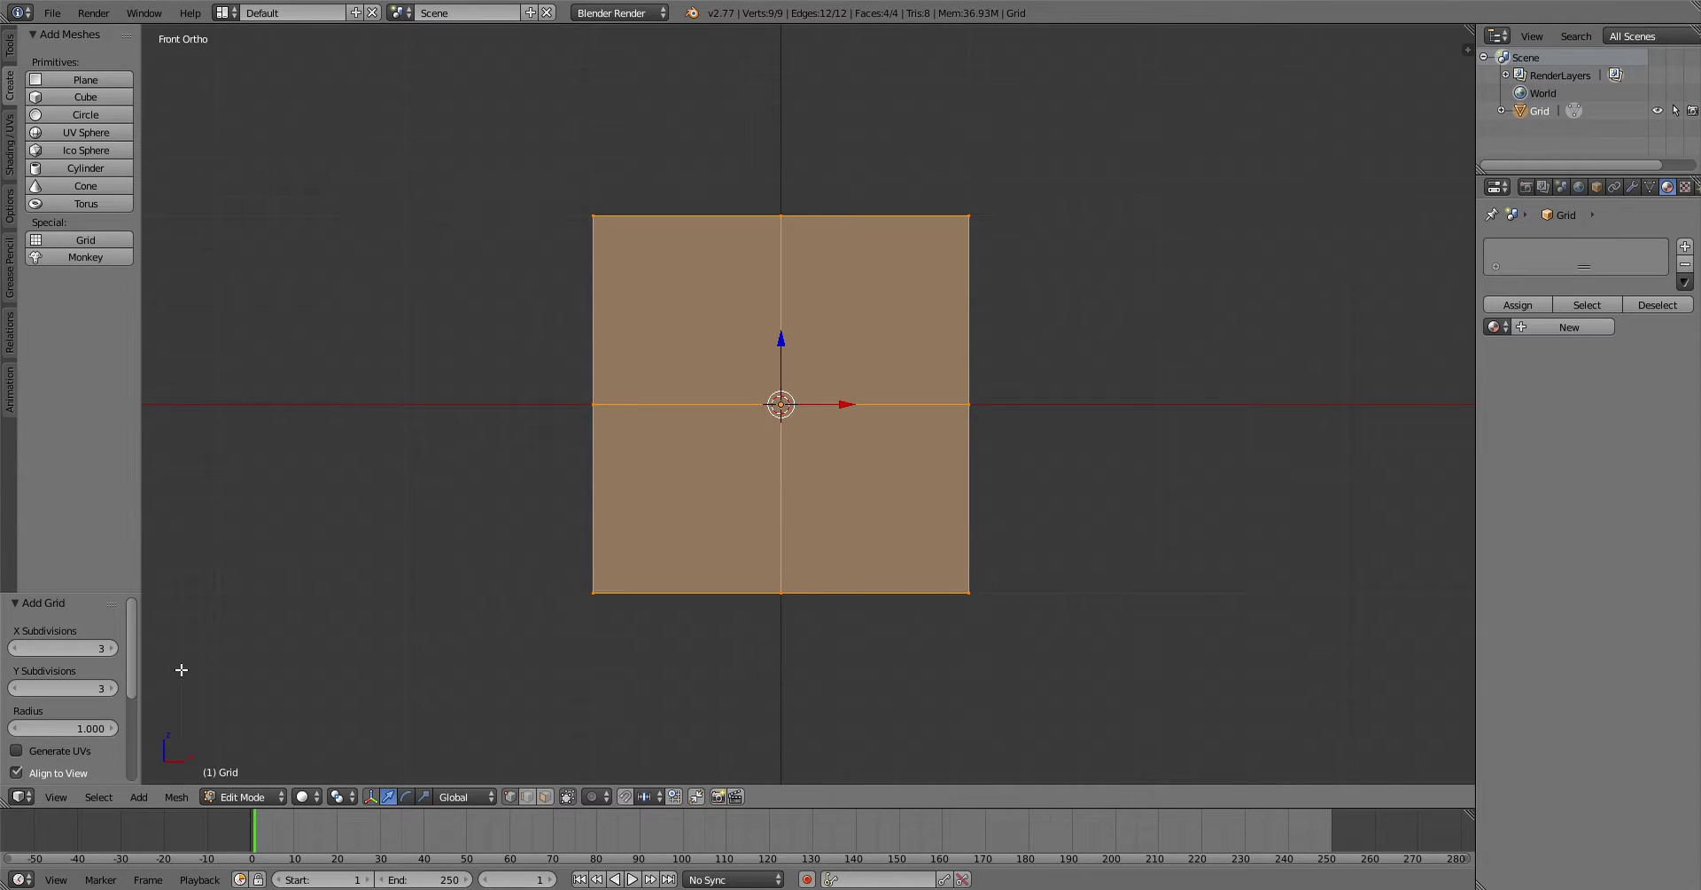
Step: Delete all outer vertices of the grid, keeping only the one at its centre
key("Tab")
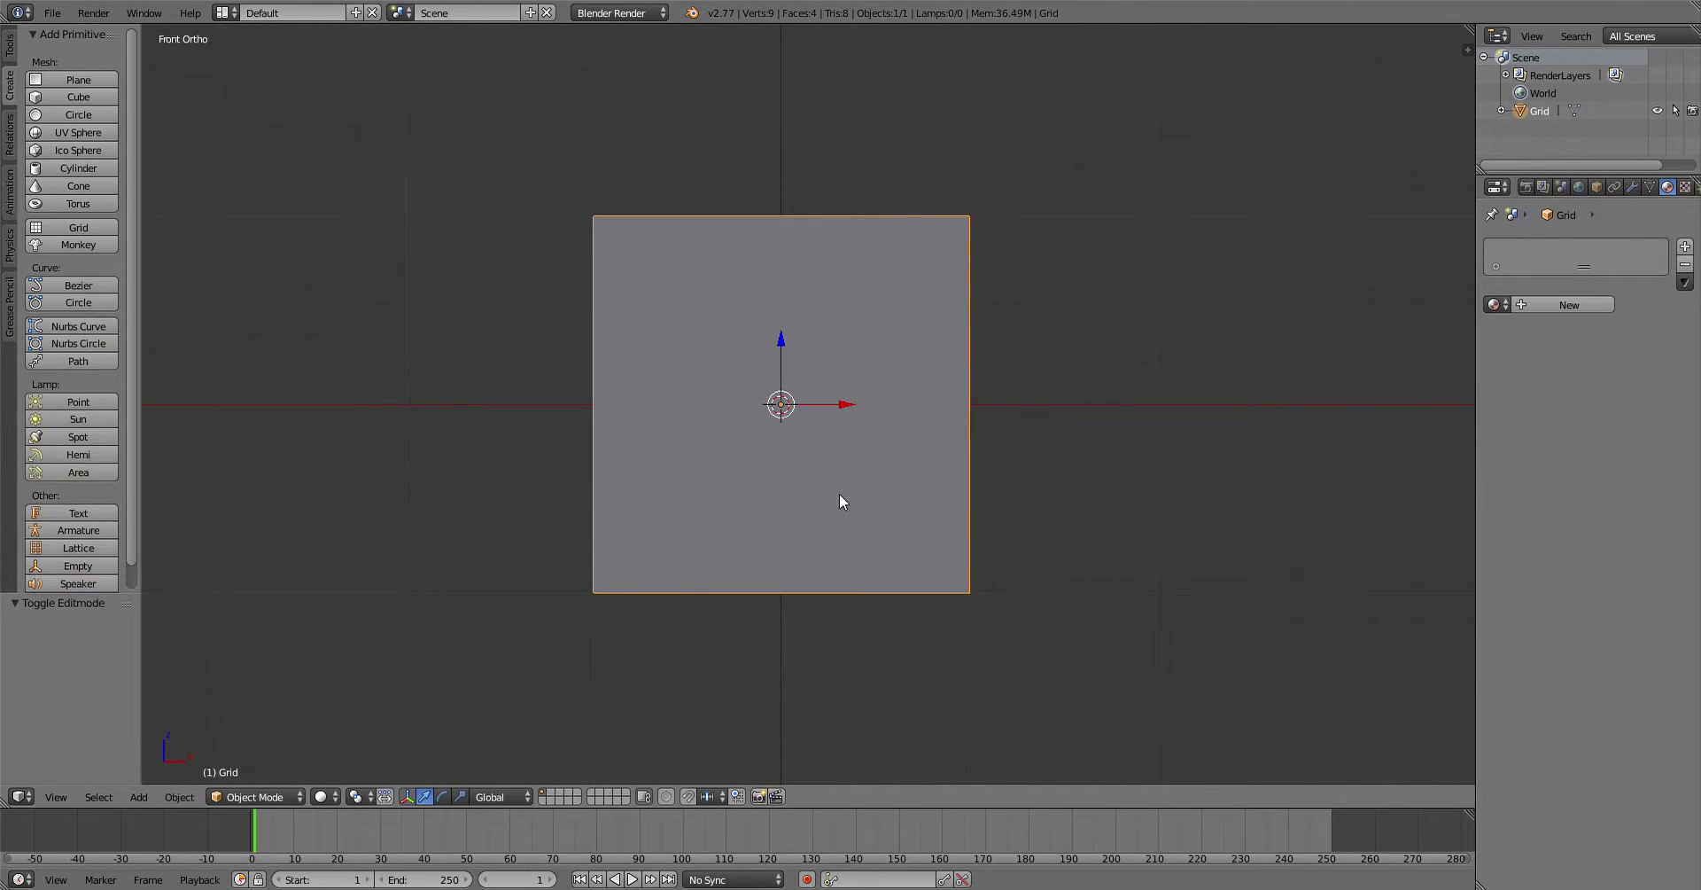
key("Tab")
type("s3")
key("Return")
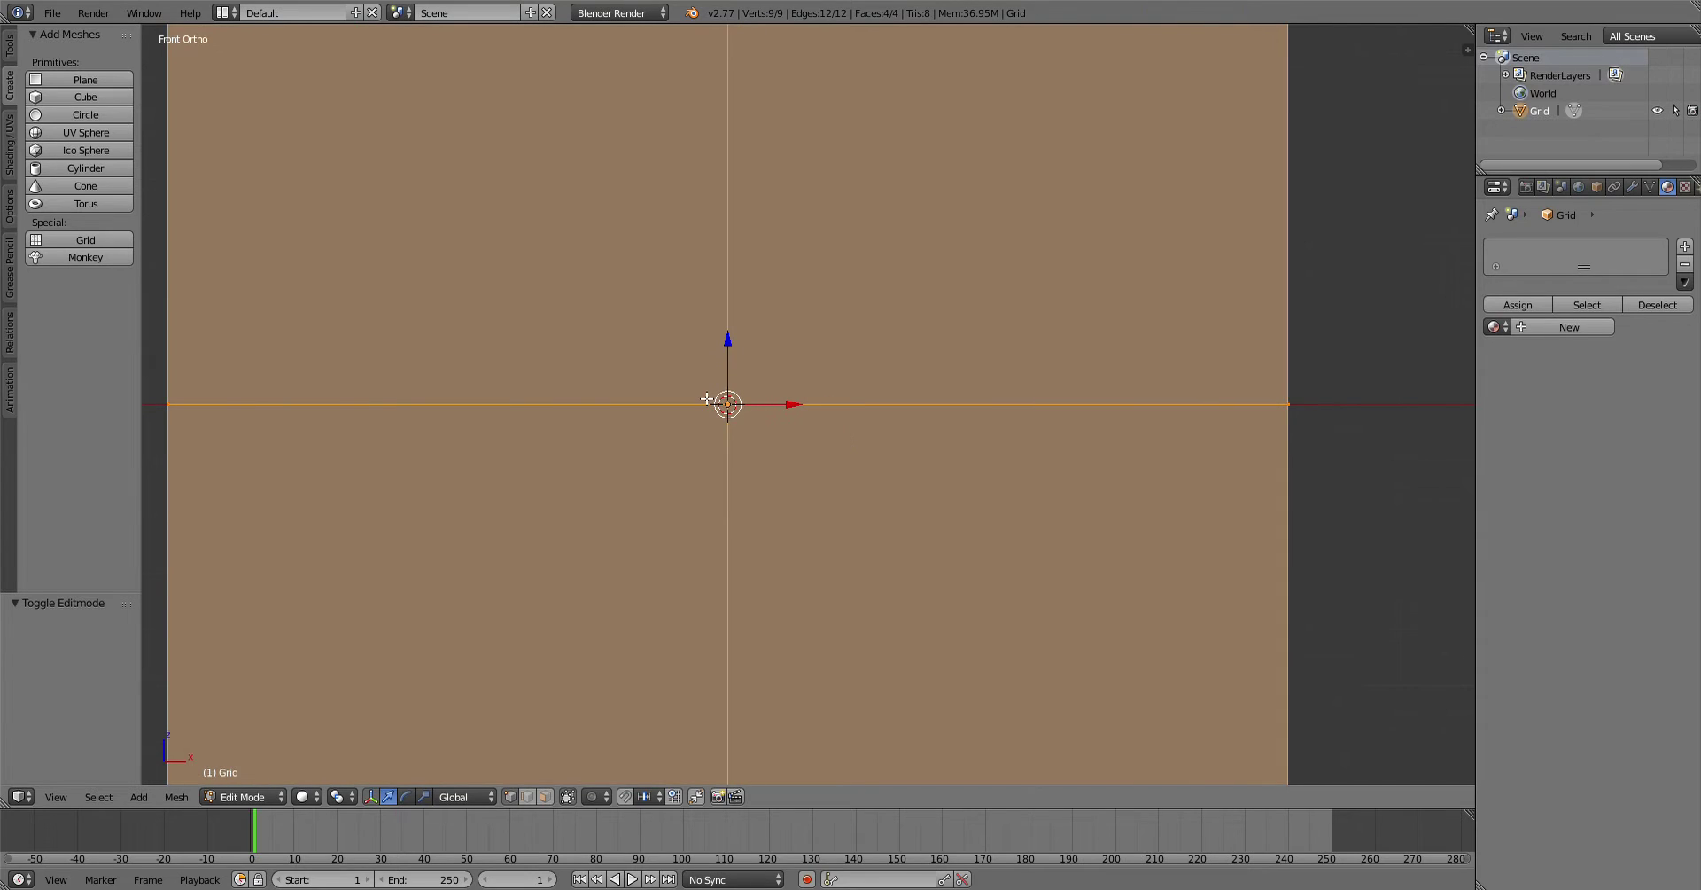
scroll(739, 410, "down", 4)
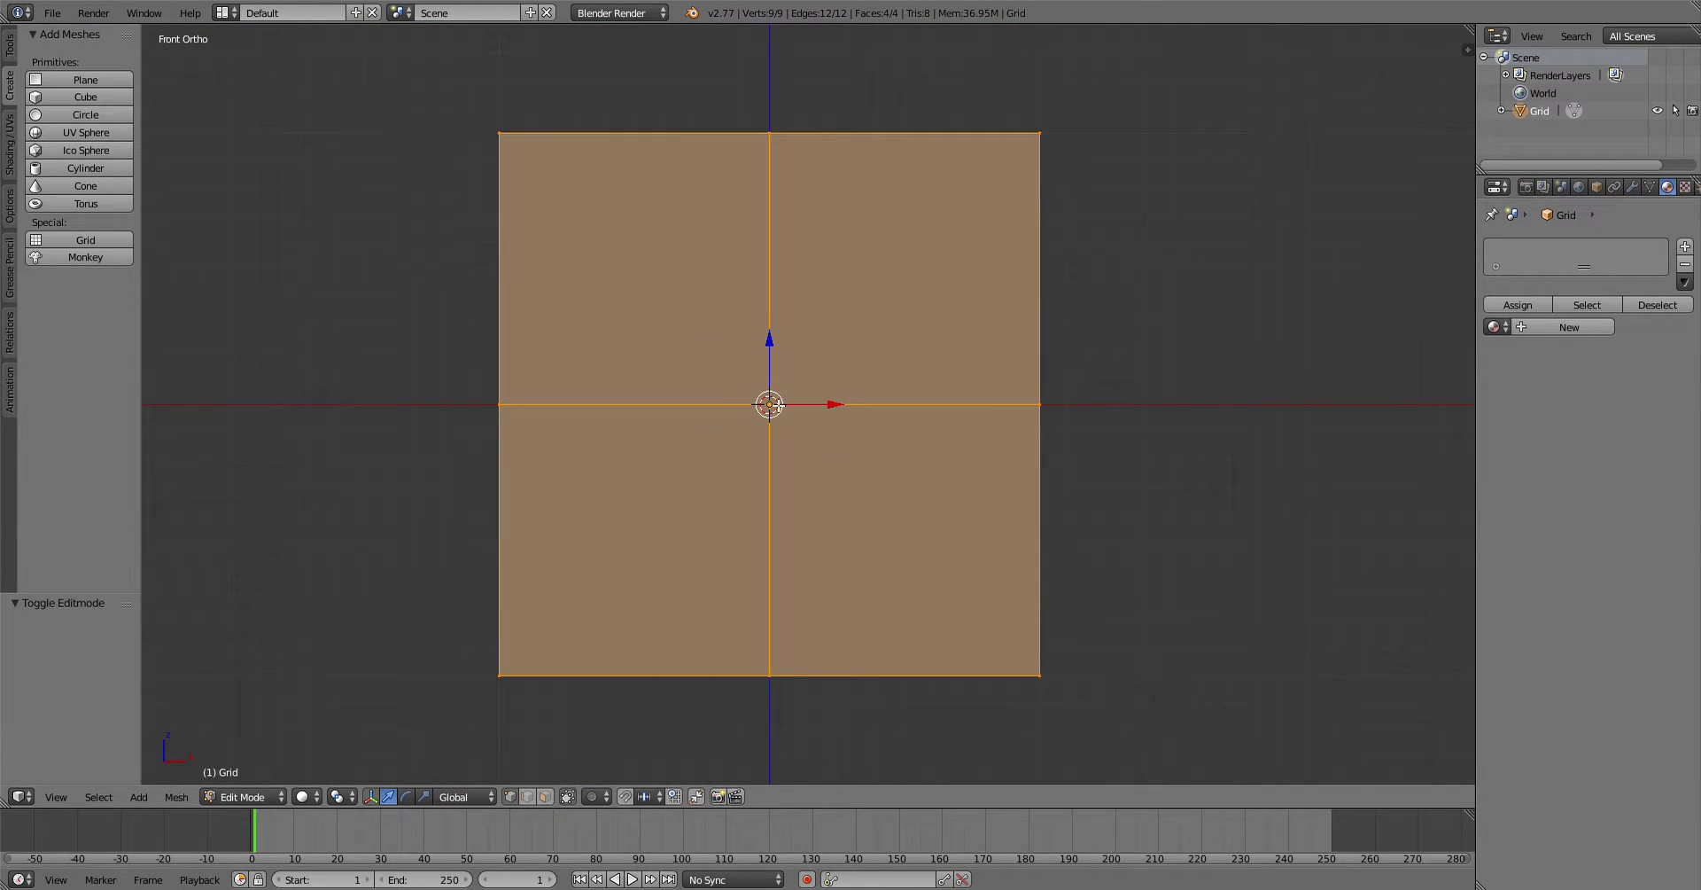
right_click(770, 405, "shift")
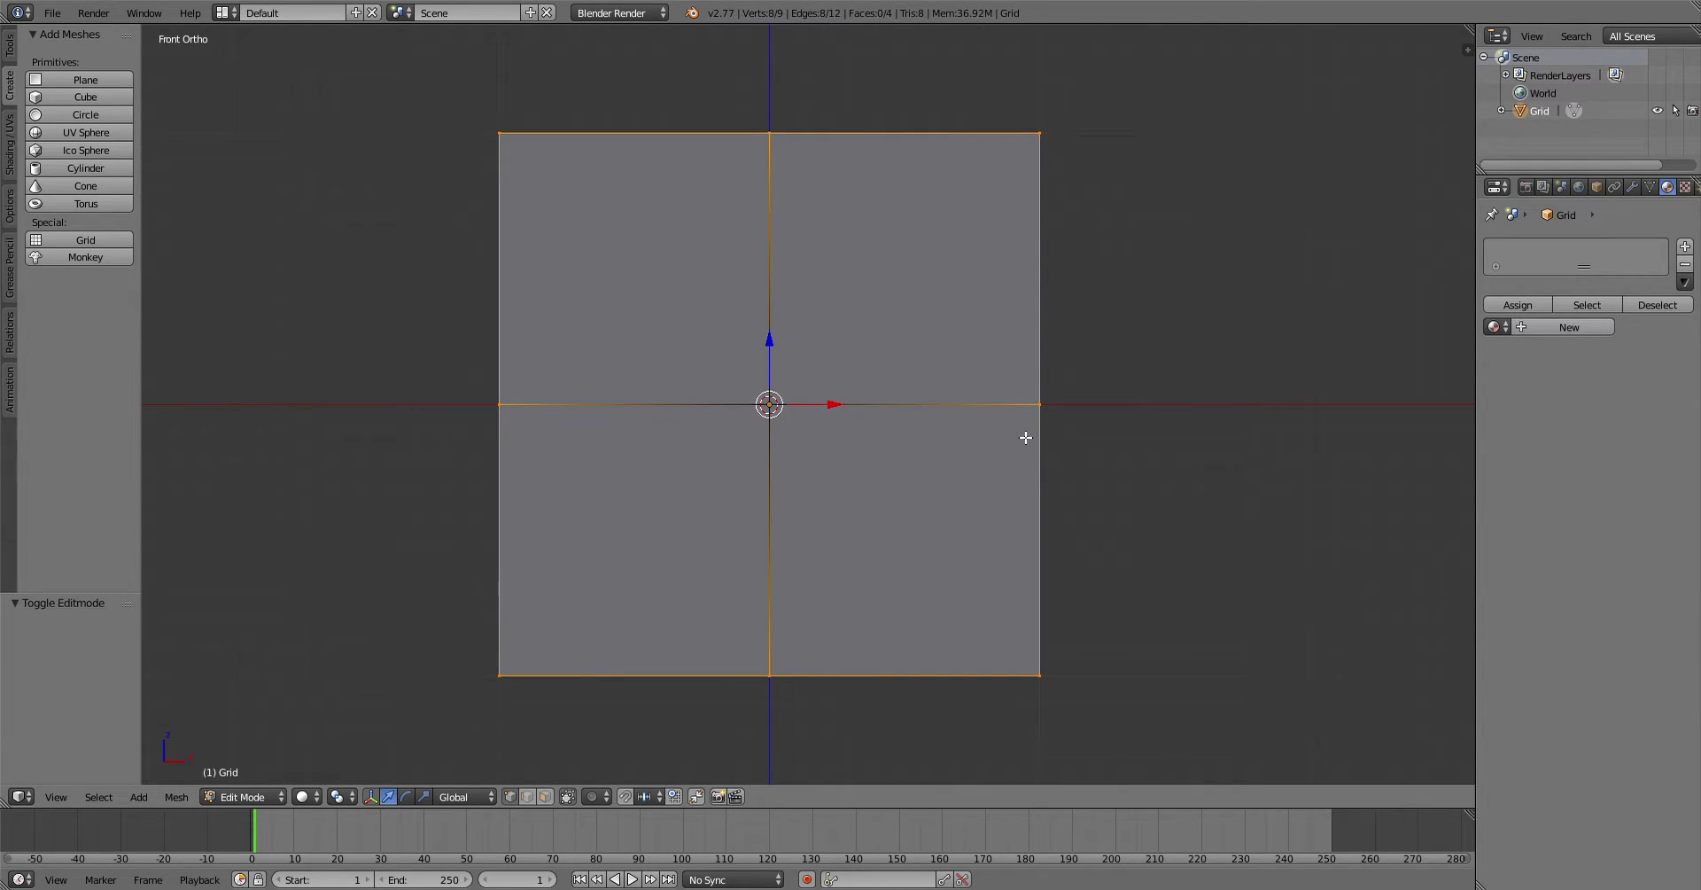
key("x")
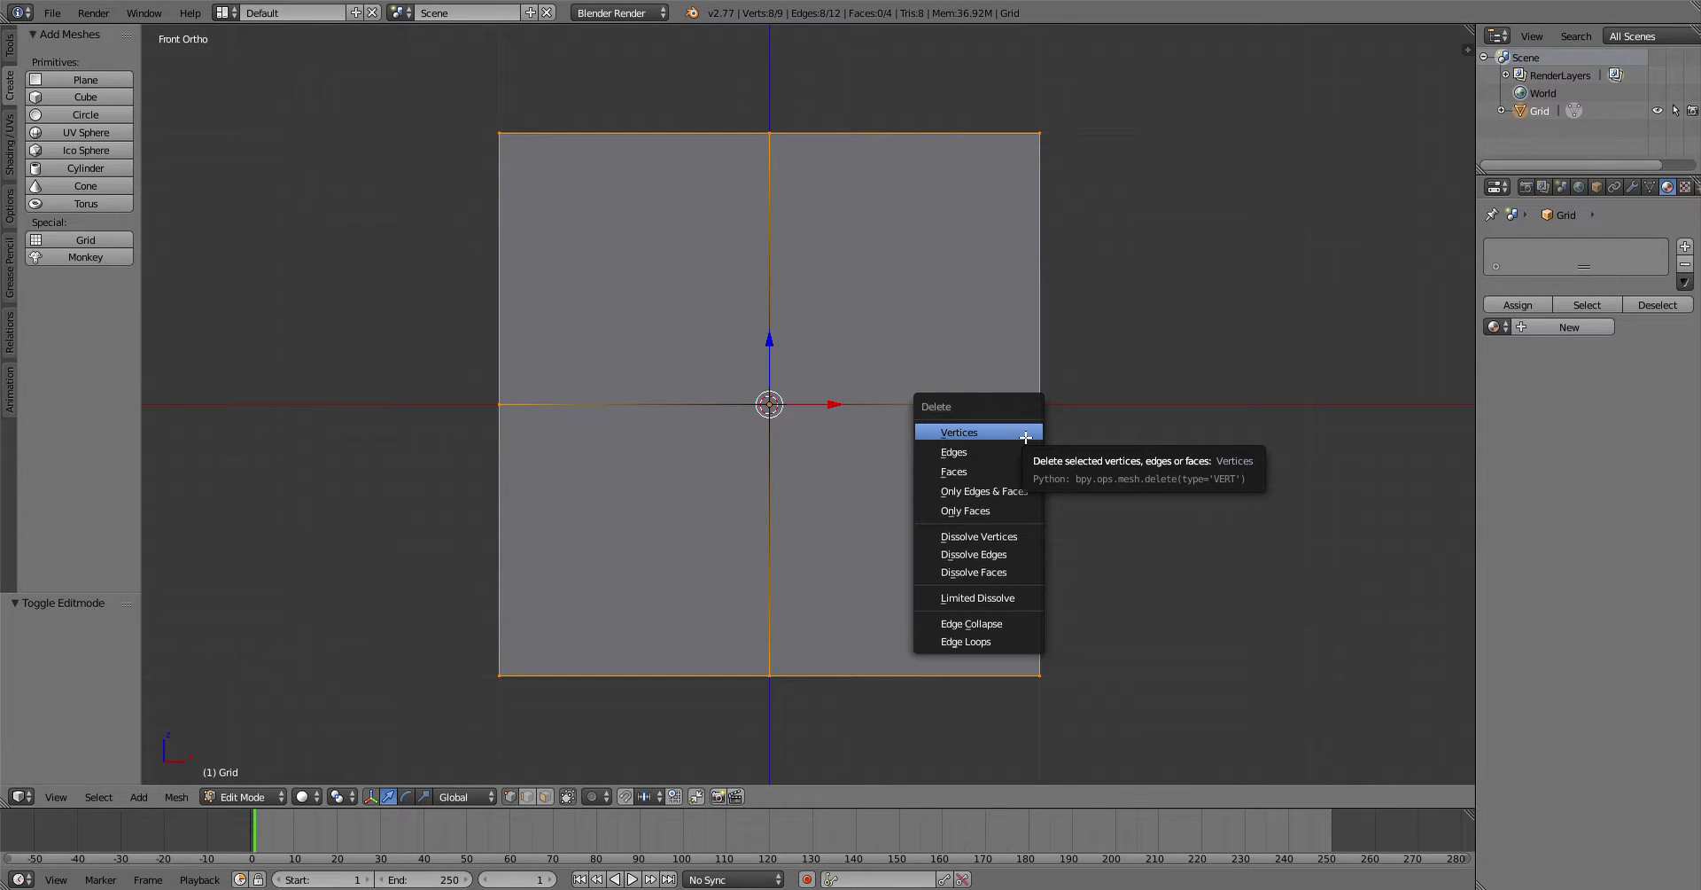
left_click(1027, 436)
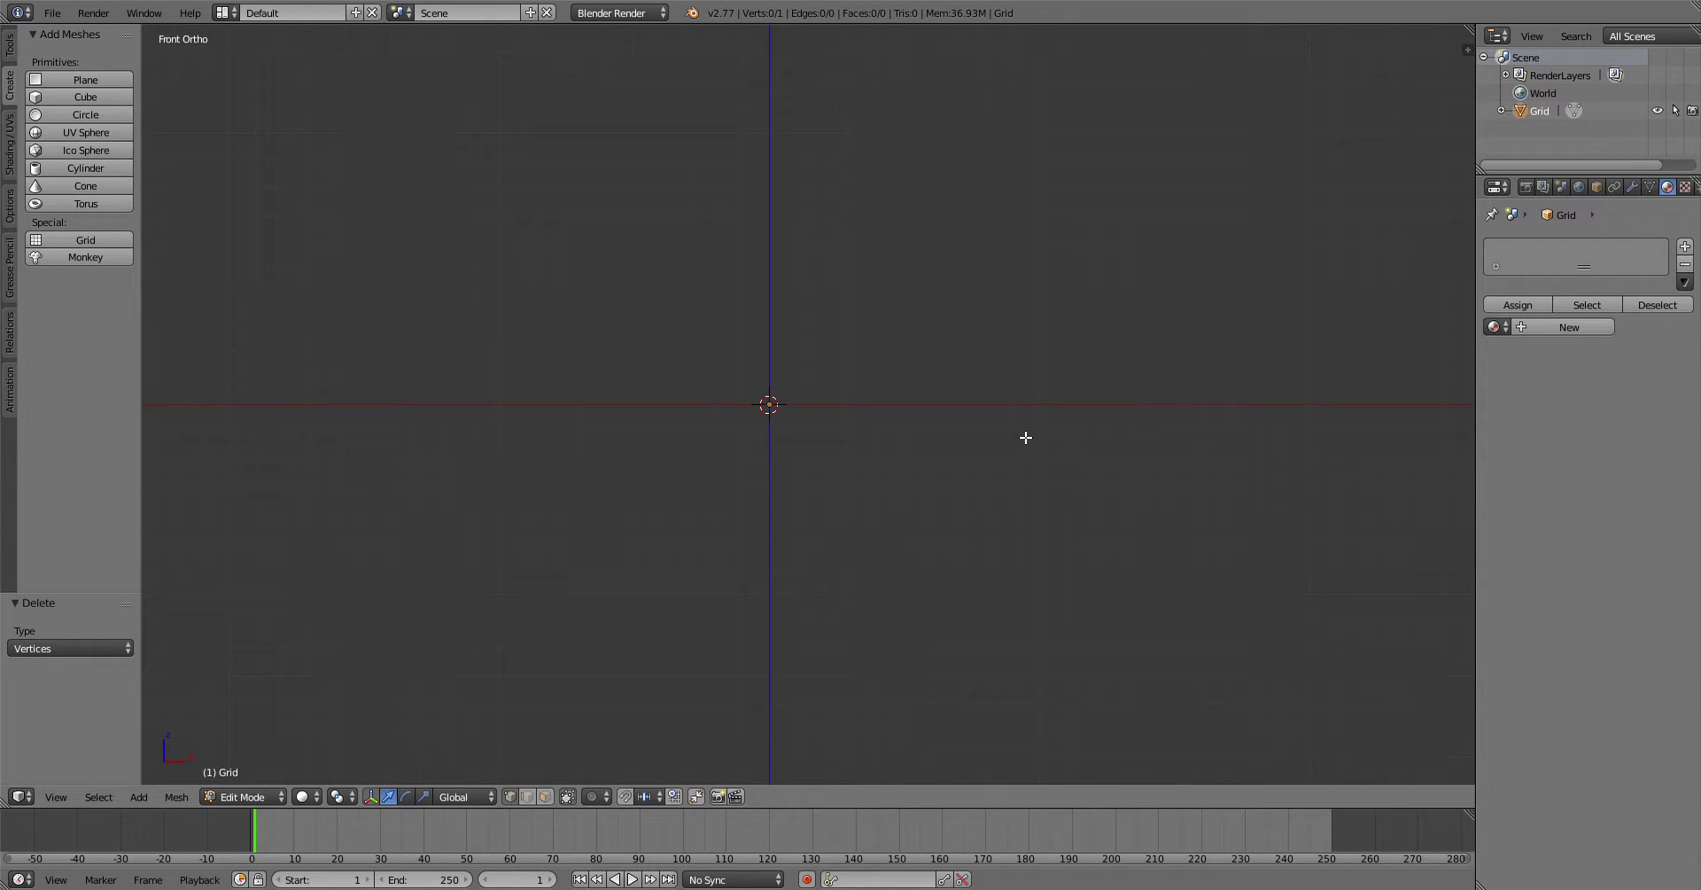
Step: Extrude the centre vertex and move the new vertex about 0.132 along X
right_click(770, 405)
scroll(864, 424, "right", 1, "shift")
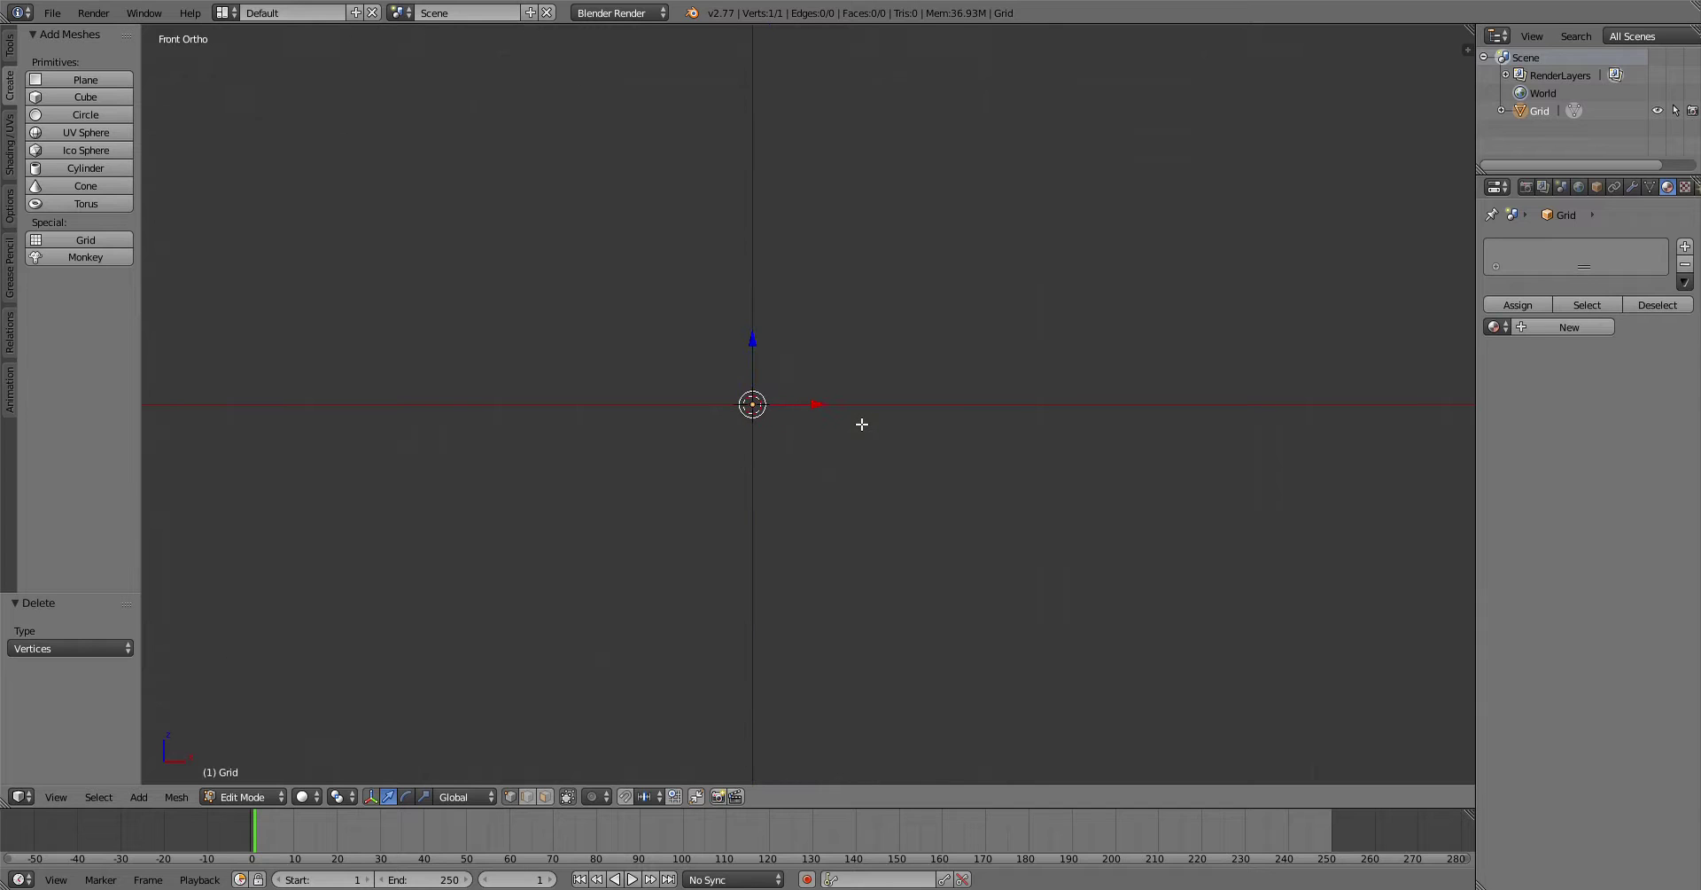
key("e")
right_click(860, 424)
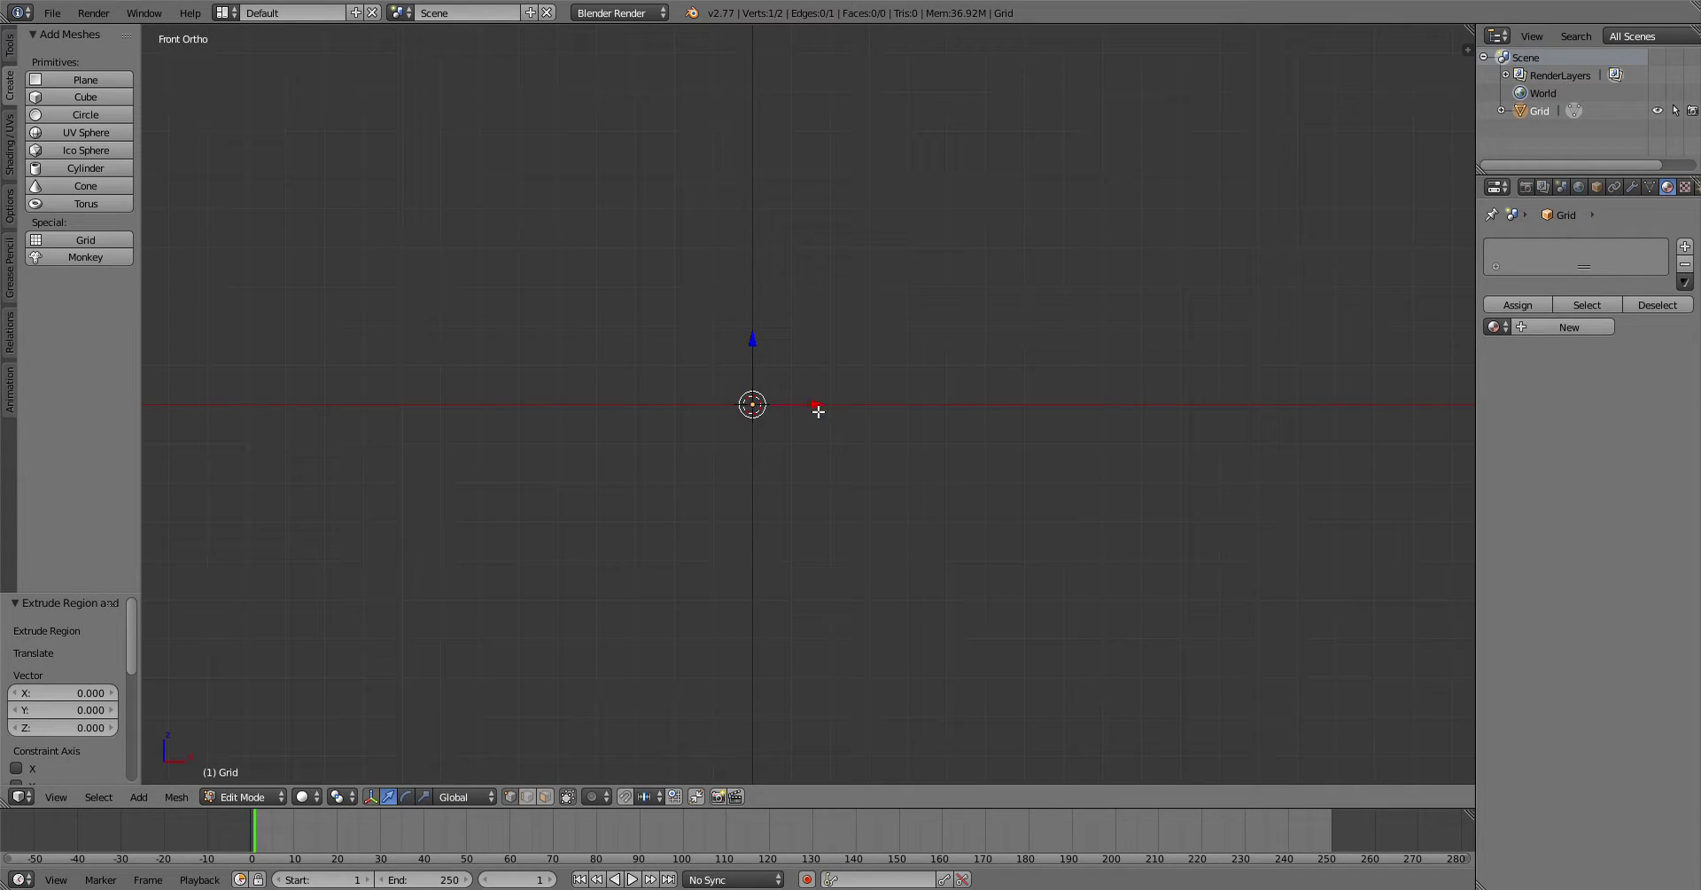
left_click_drag(816, 406, 870, 408)
Step: Extrude four more vertices outward and upward, starting at the end of the flat base, to outline the dish's sloping underside
key("e")
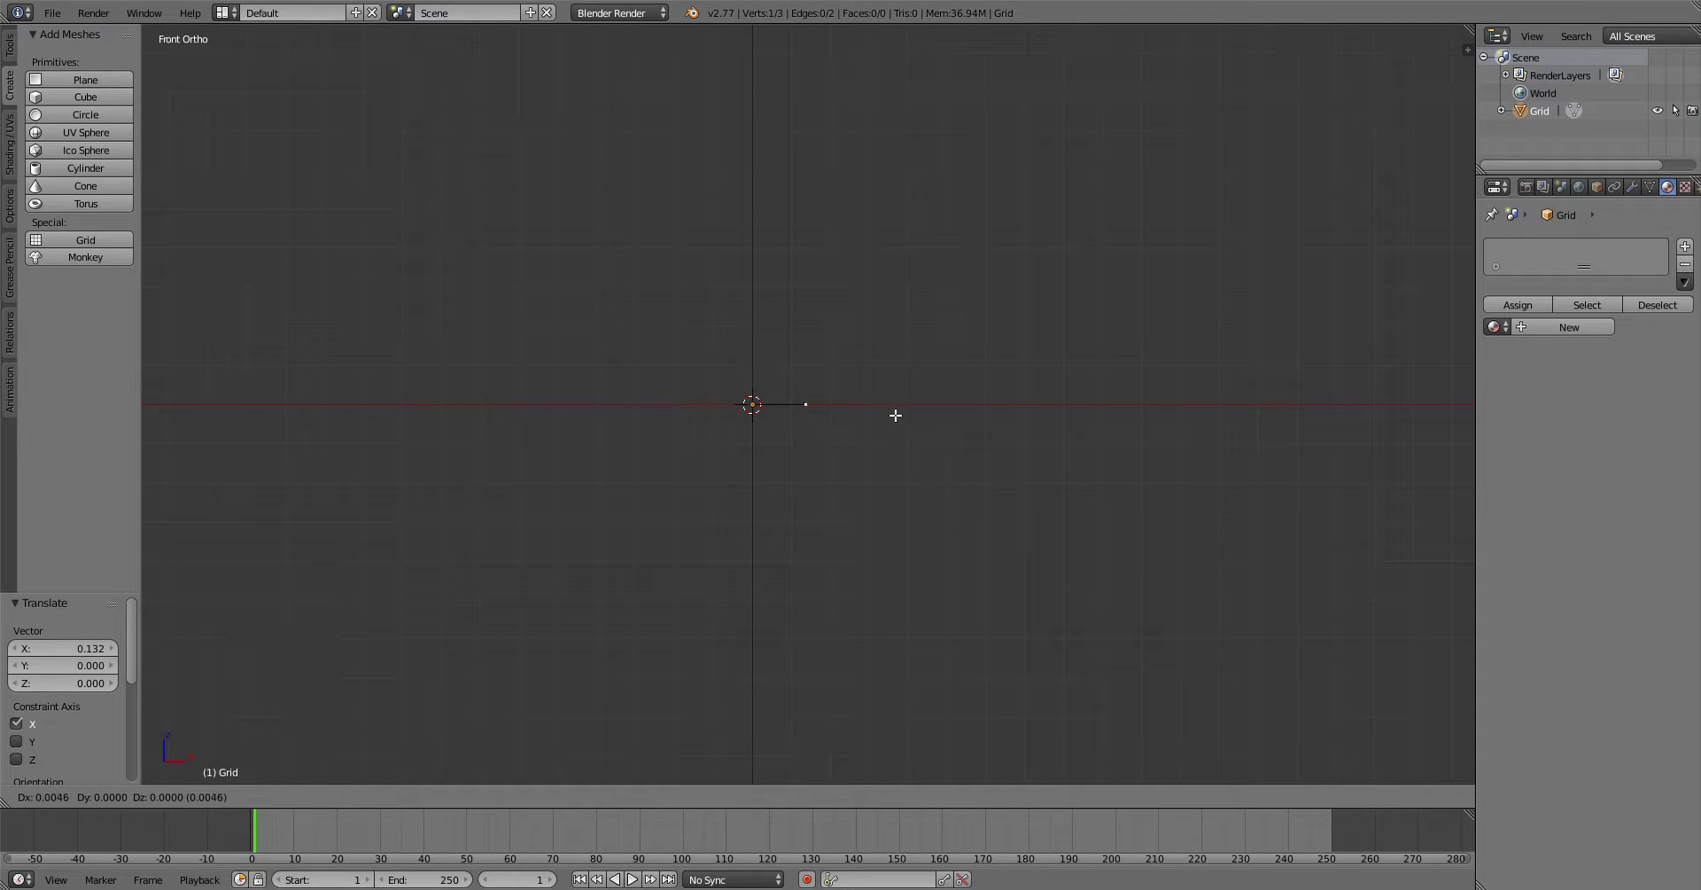
left_click(906, 410)
key("e")
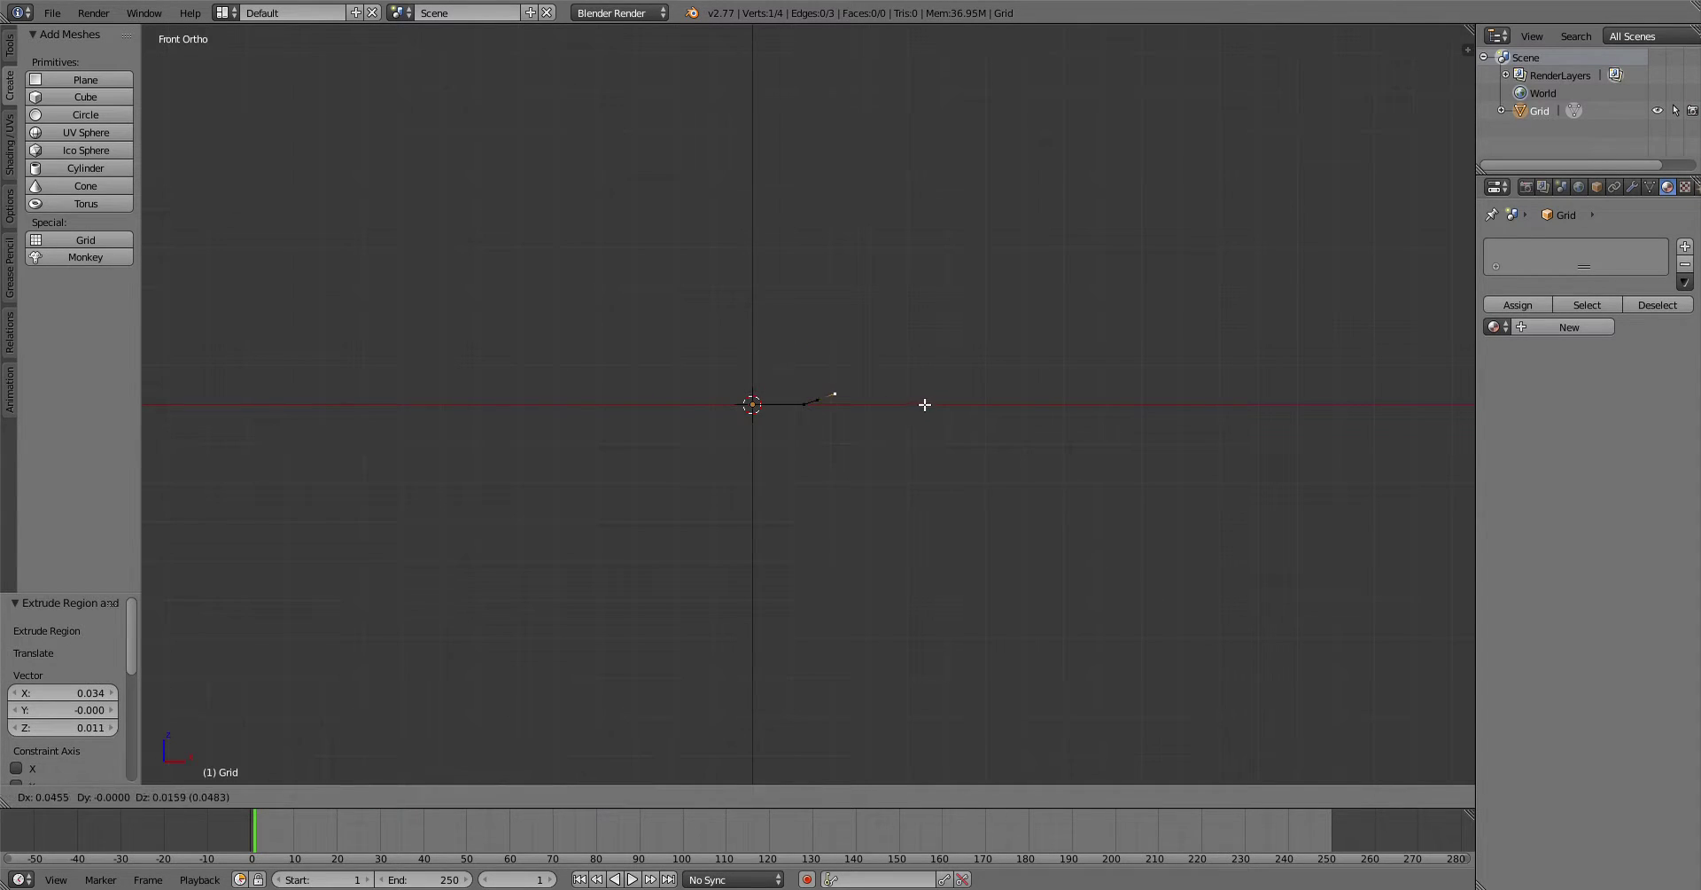
left_click(927, 403)
key("e")
left_click(977, 387)
key("e")
left_click(1028, 380)
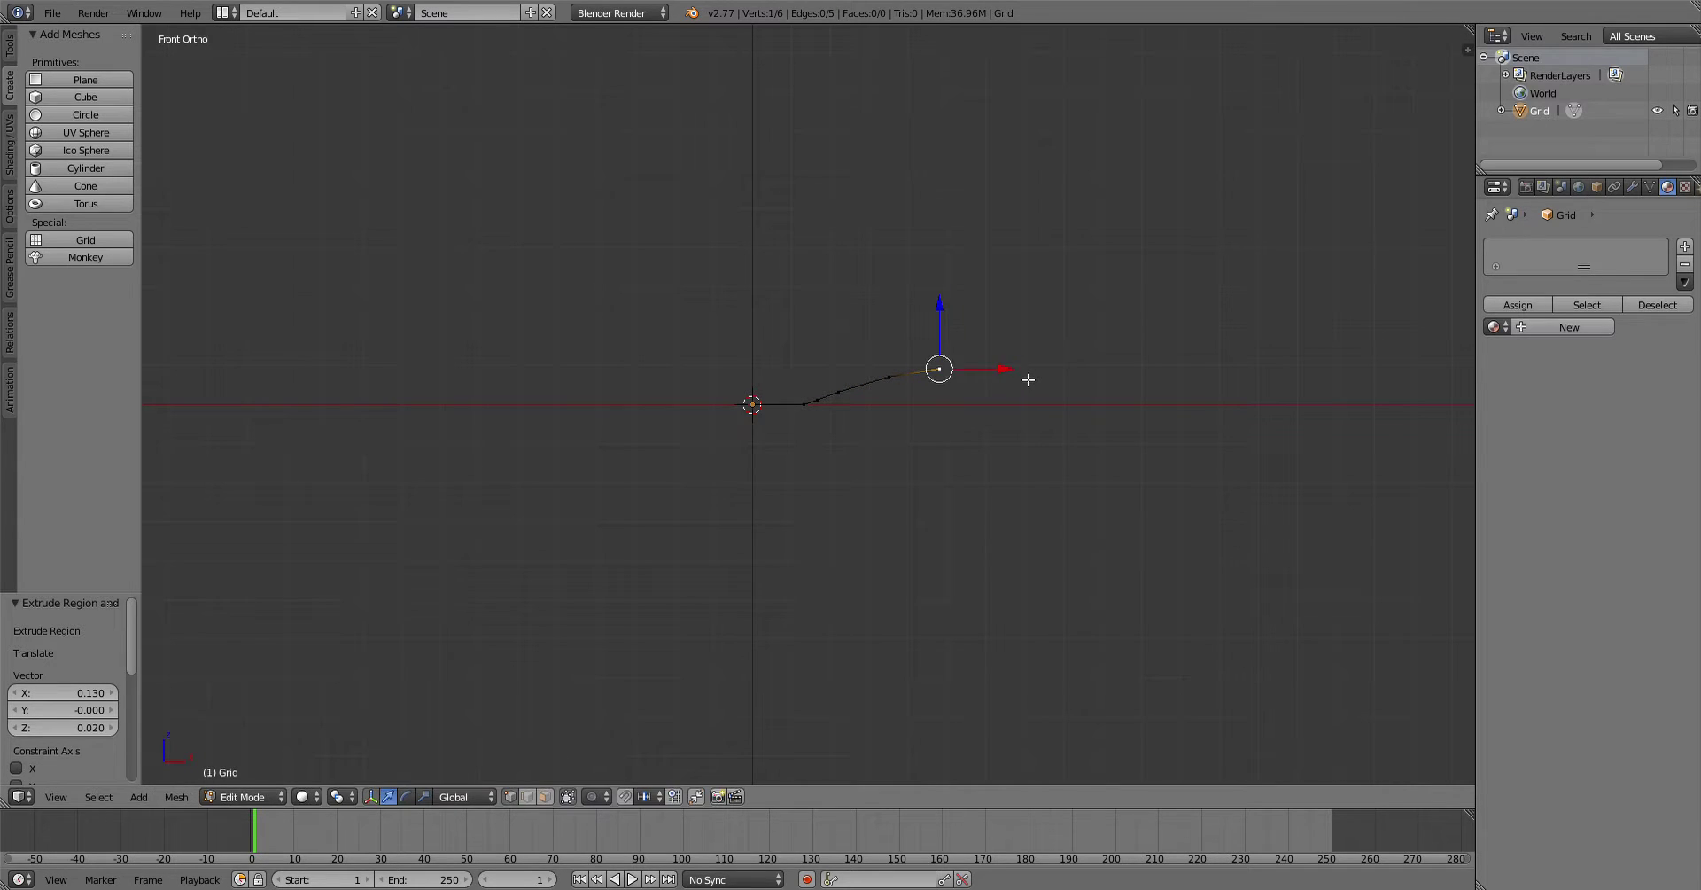
Step: Extrude the outermost vertex and raise the copy about 0.009 along Z to give the rim its thickness
key("e")
right_click(1028, 380)
left_click_drag(941, 312, 941, 309)
Step: Extrude five vertices from the rim back towards the centre, following the lower outline, to form the dish's upper surface
key("e")
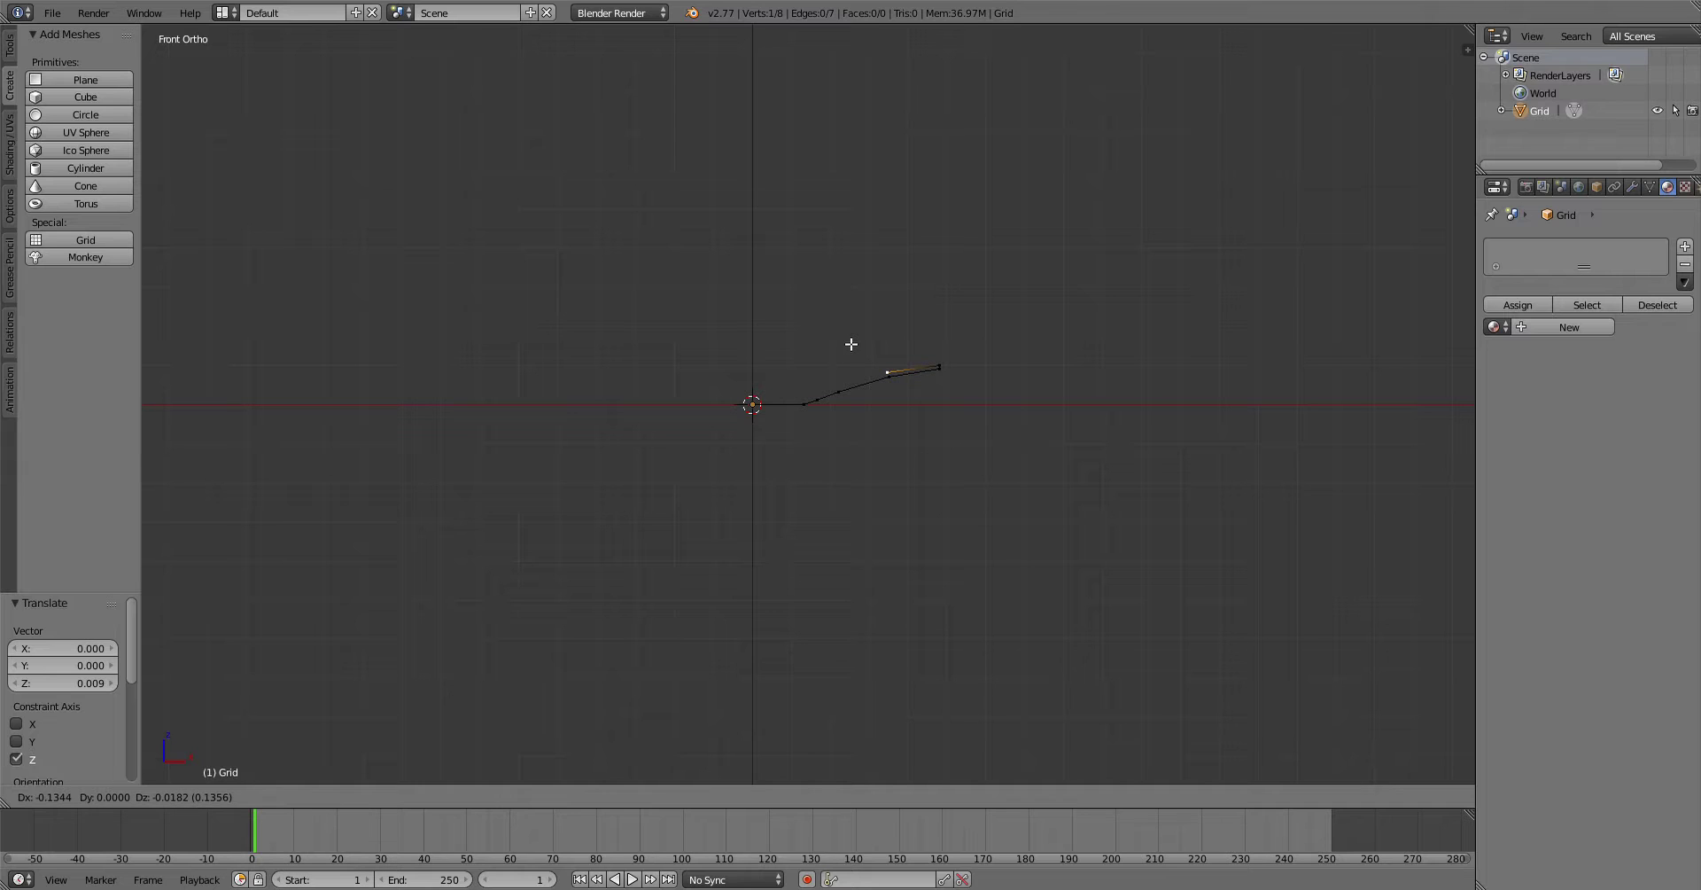
left_click(852, 343)
key("e")
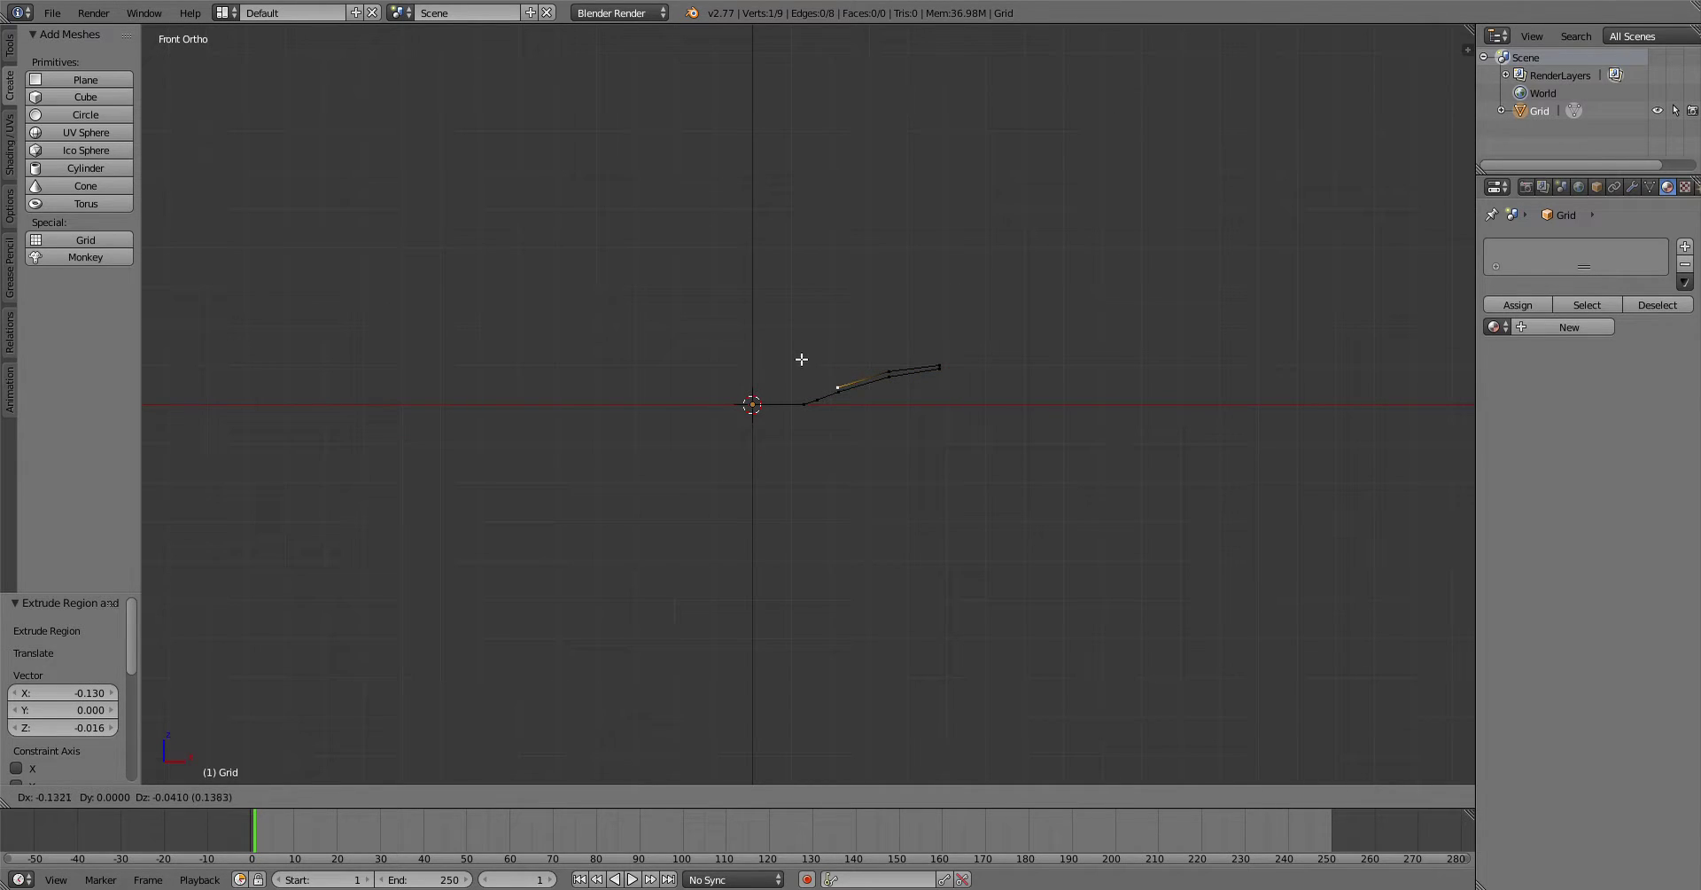
left_click(800, 359)
key("e")
left_click(778, 368)
key("e")
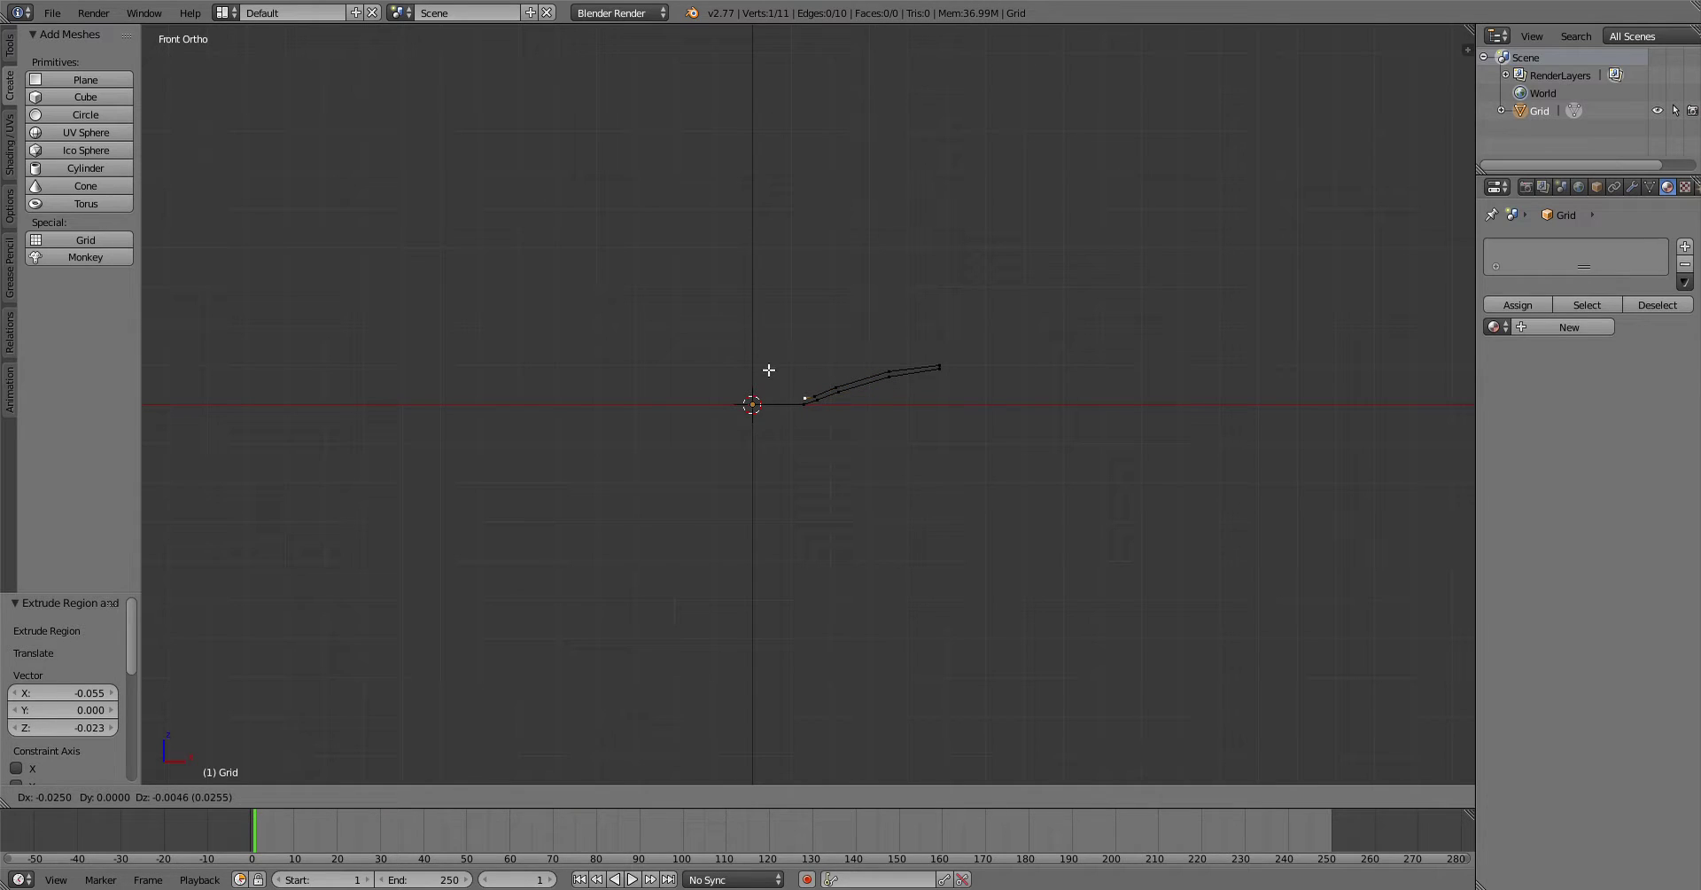
left_click(768, 372)
key("e")
left_click(724, 372)
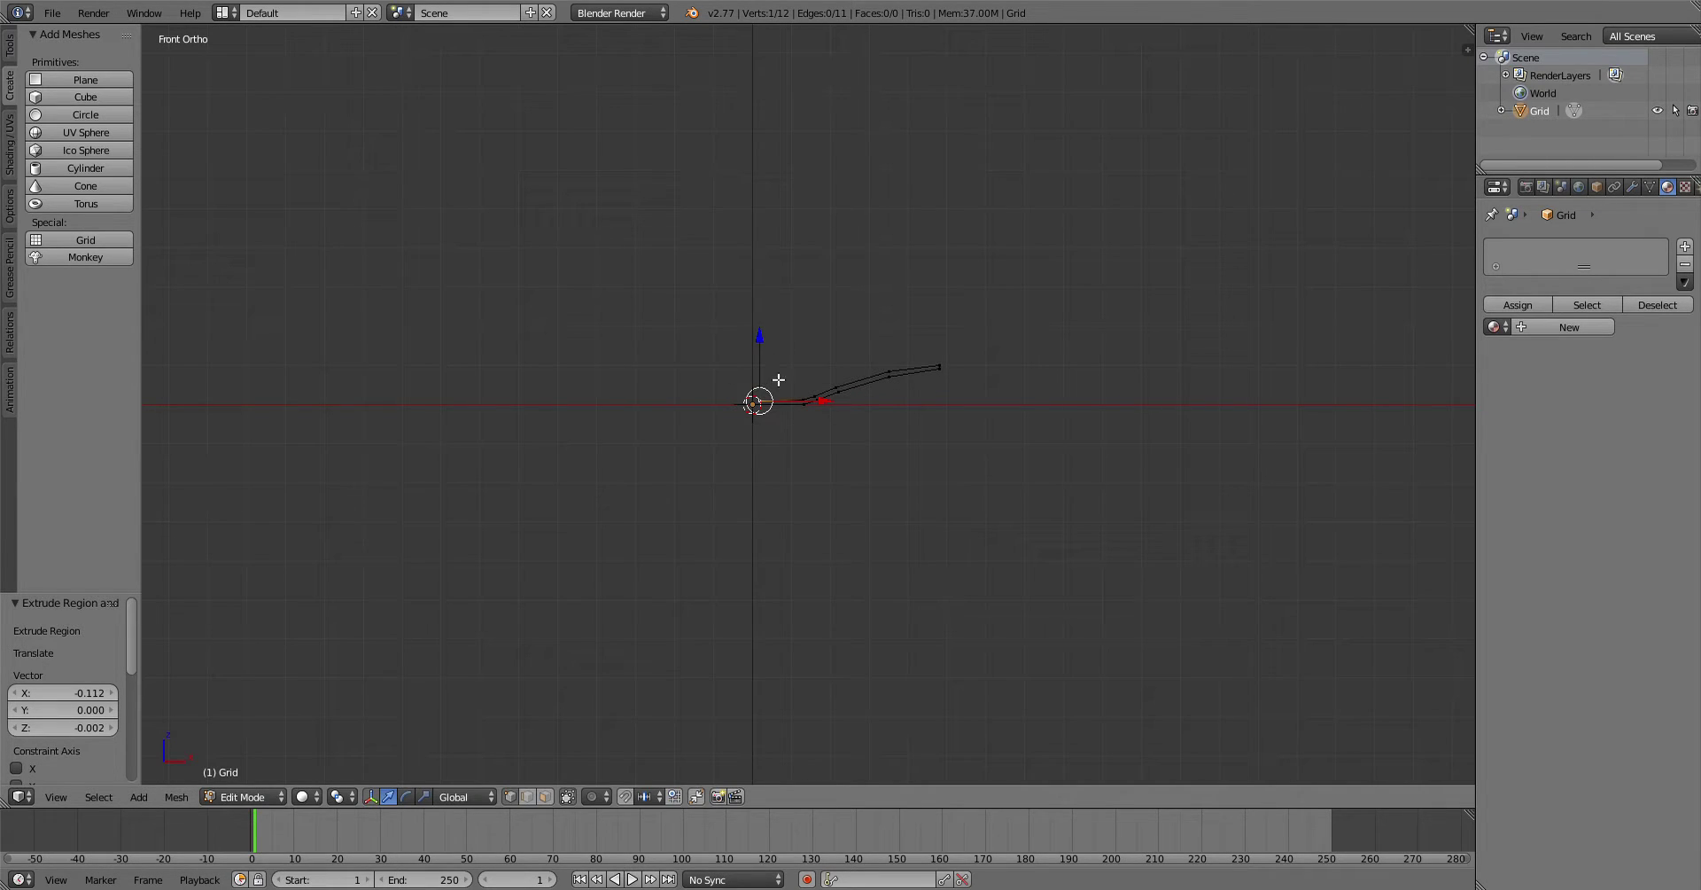
Step: On the upper outline, lower the vertex at the base bend by about 0.004 and the next one outward by about 0.003 along Z
scroll(797, 403, "up", 8)
scroll(793, 405, "up", 1)
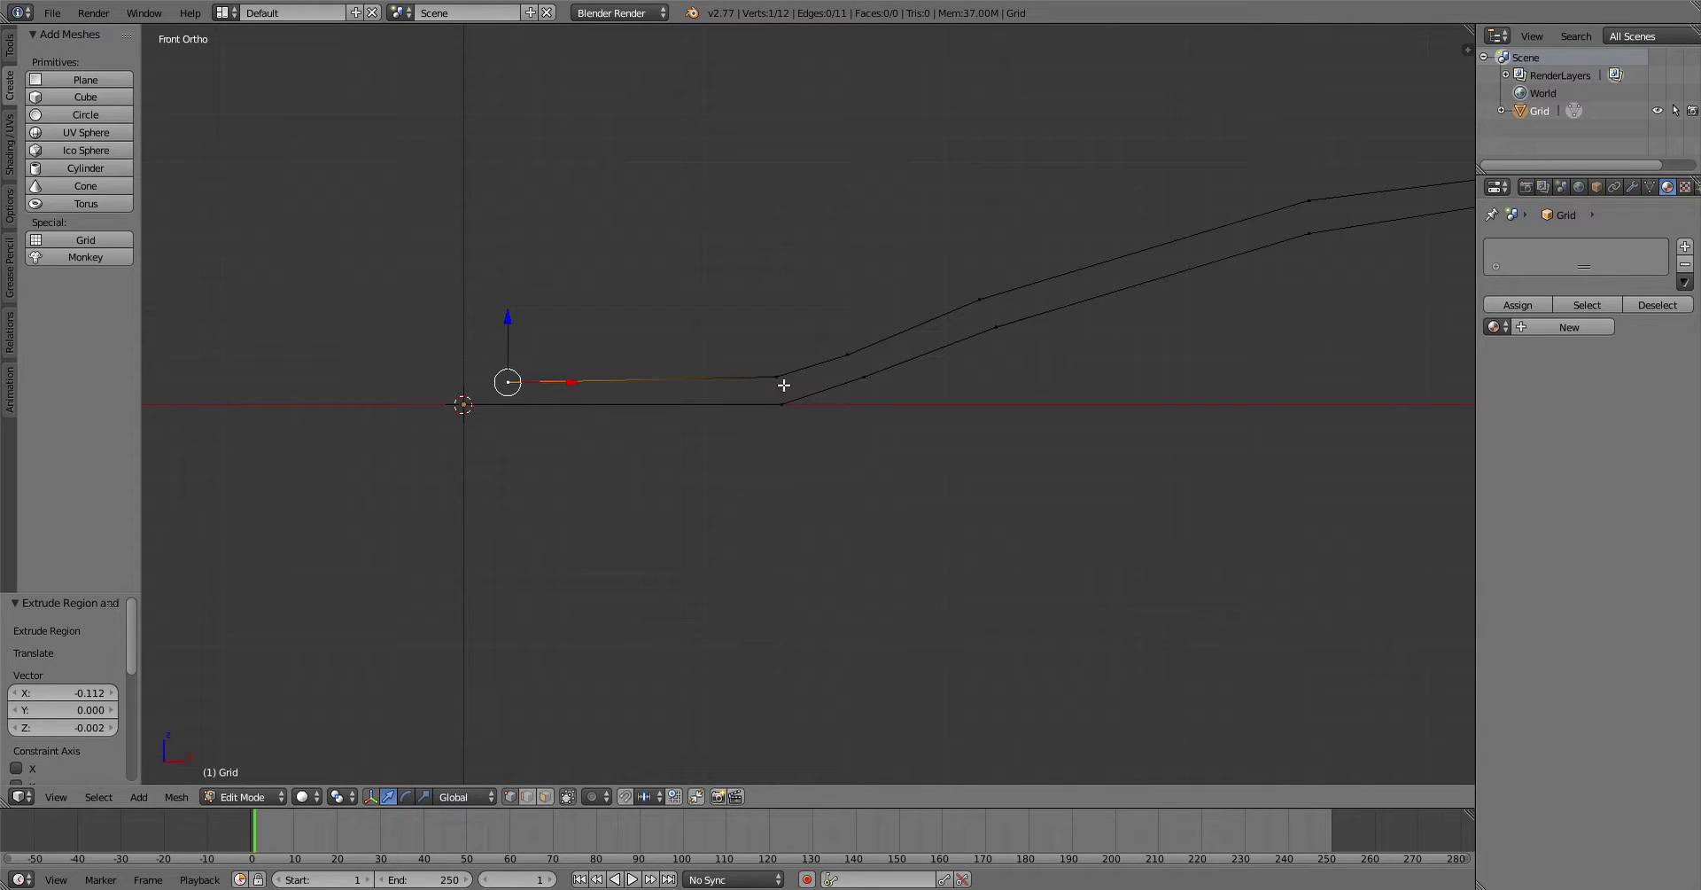
right_click(783, 381)
key("g")
key("z")
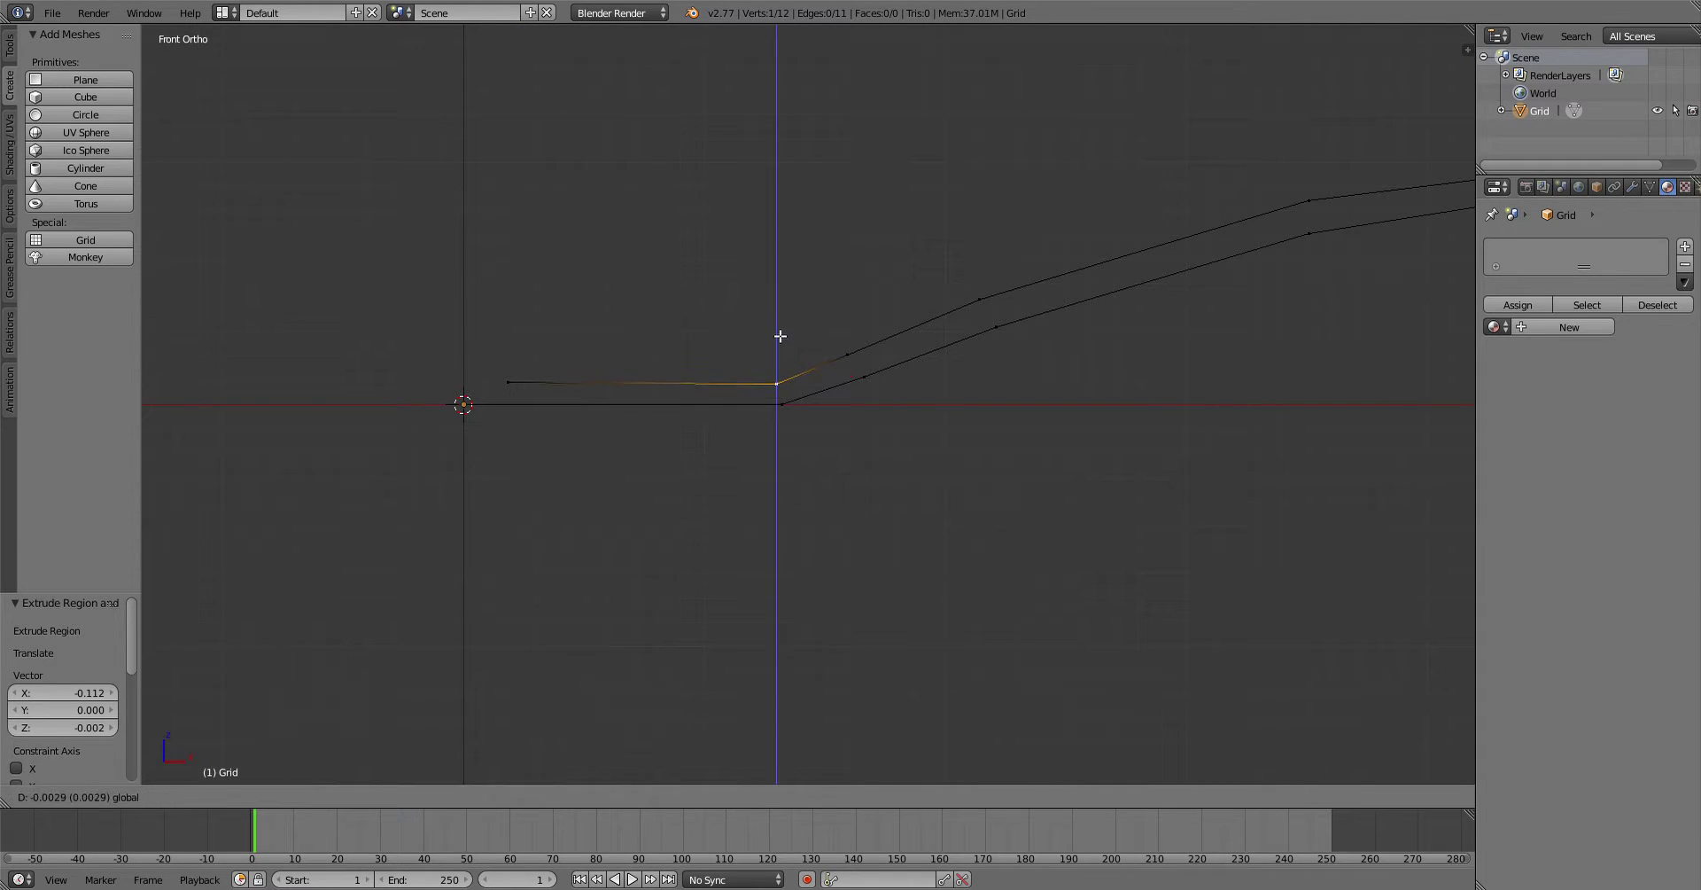
left_click(780, 338)
right_click(847, 352)
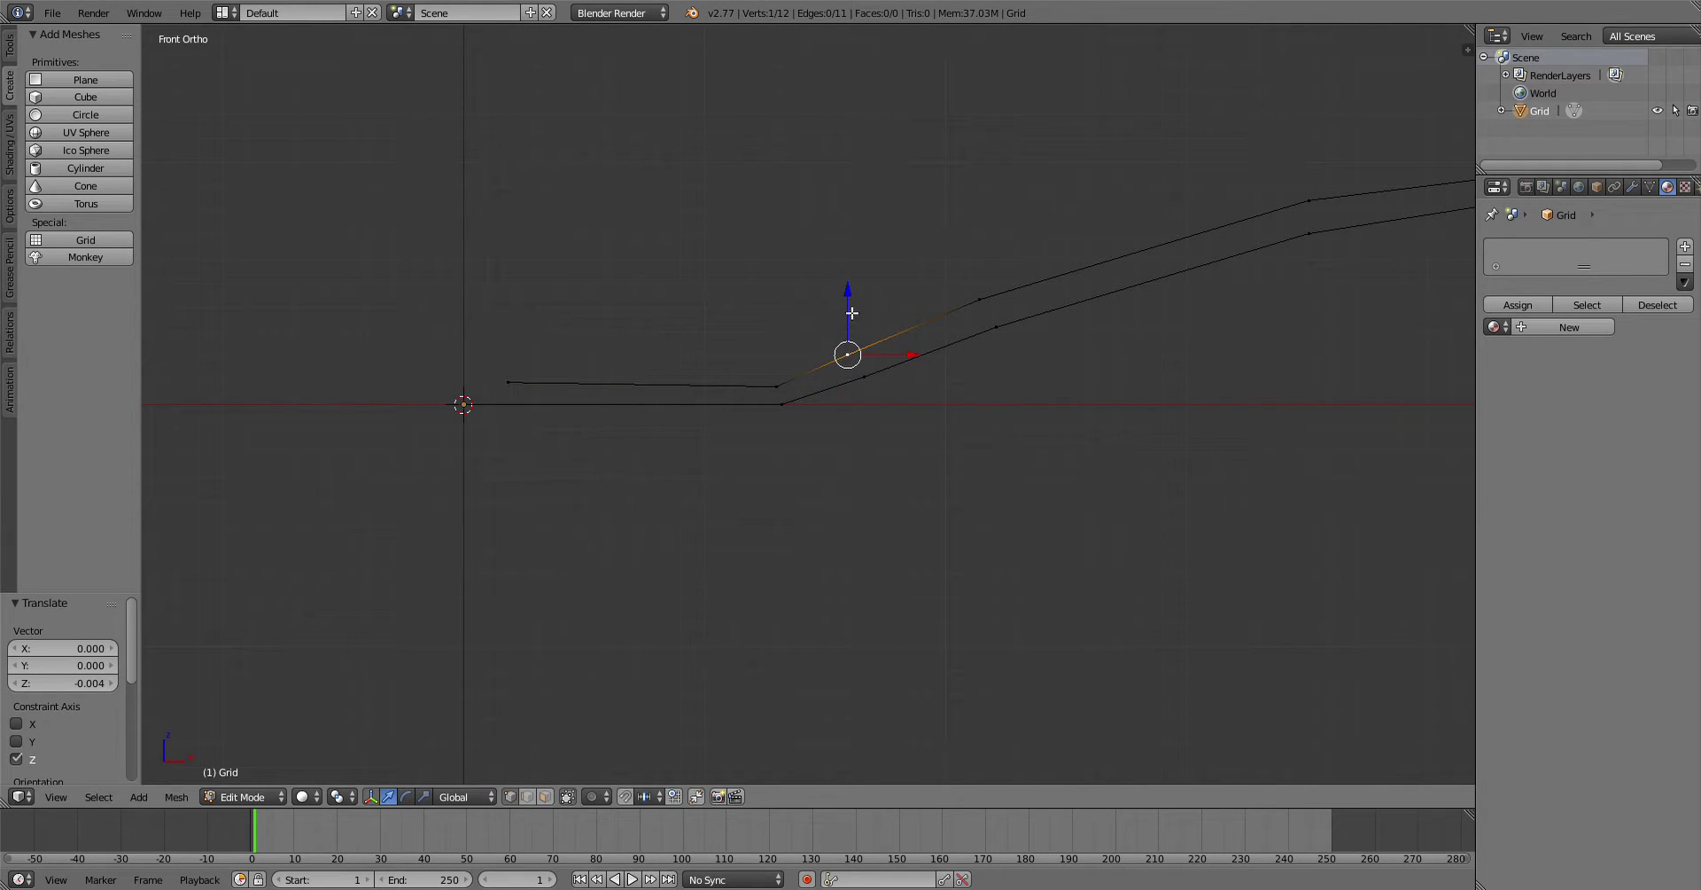
key("g")
key("z")
left_click(852, 319)
Step: Lower the next two vertices outward on the upper outline by about 0.005 and 0.006 along Z
right_click(977, 306)
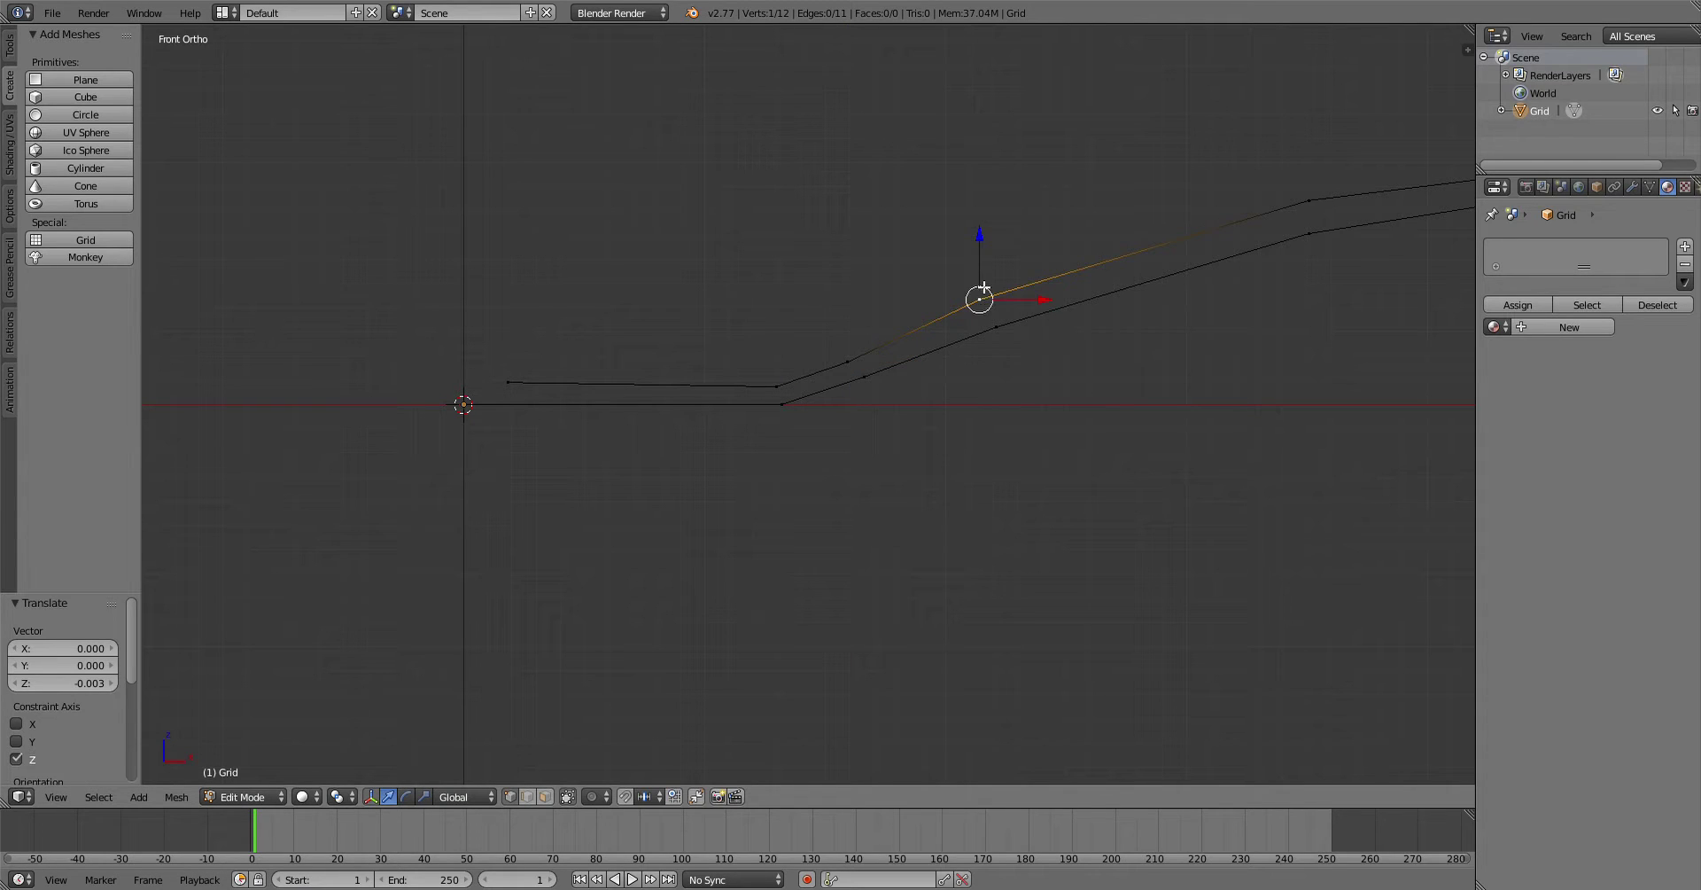
key("g")
key("z")
left_click(986, 257)
right_click(1312, 199)
key("g")
key("z")
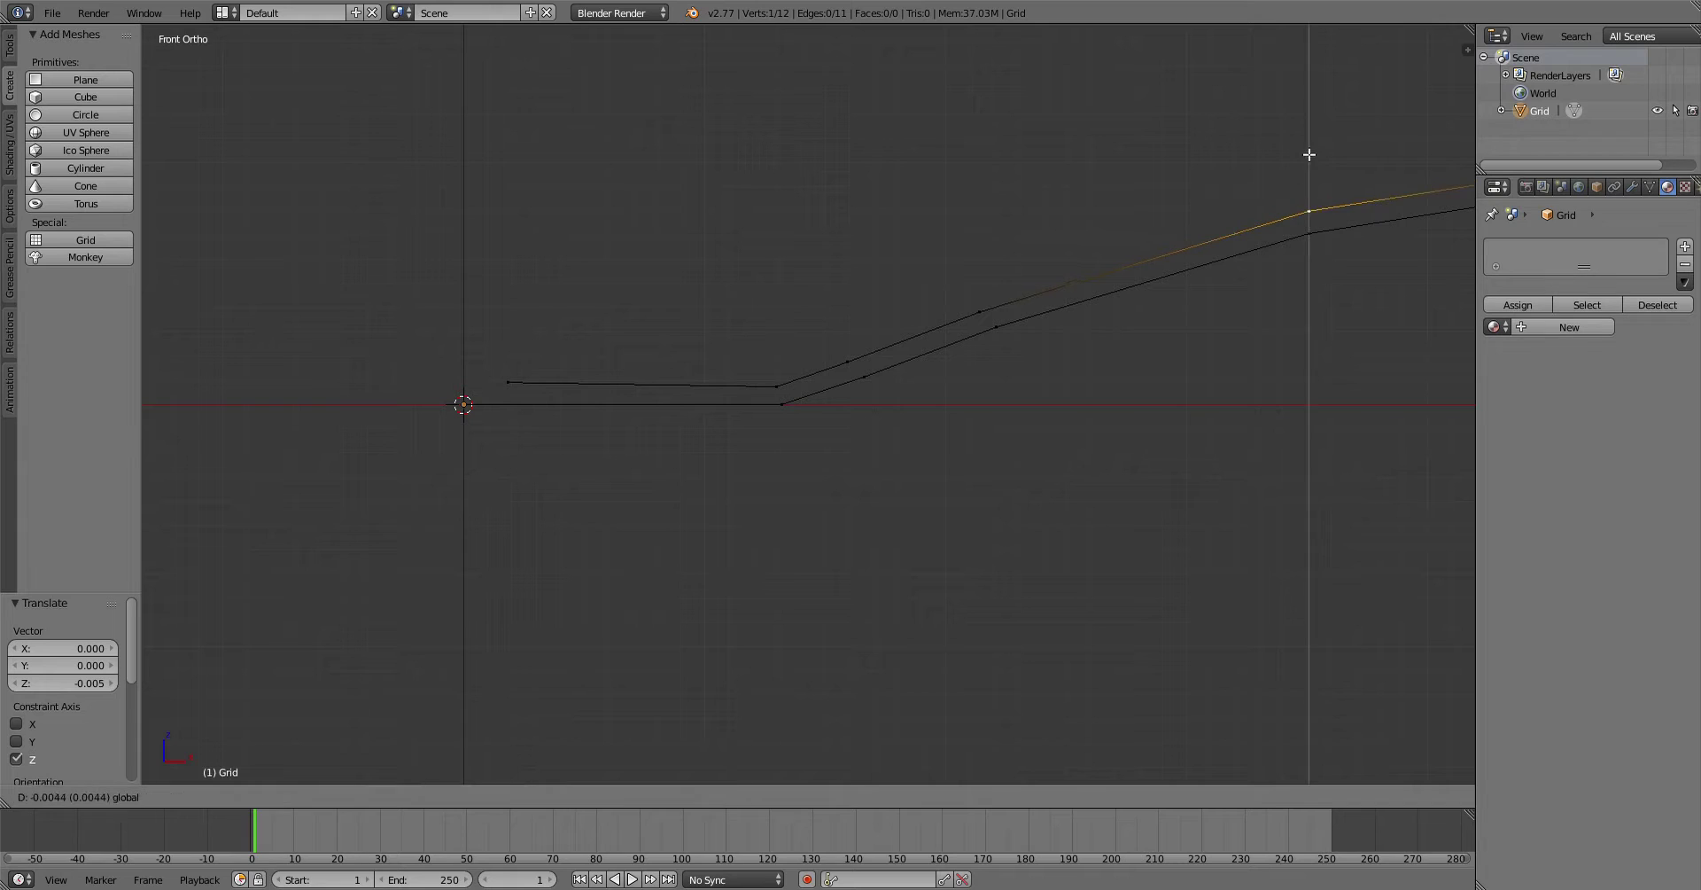
left_click(1309, 156)
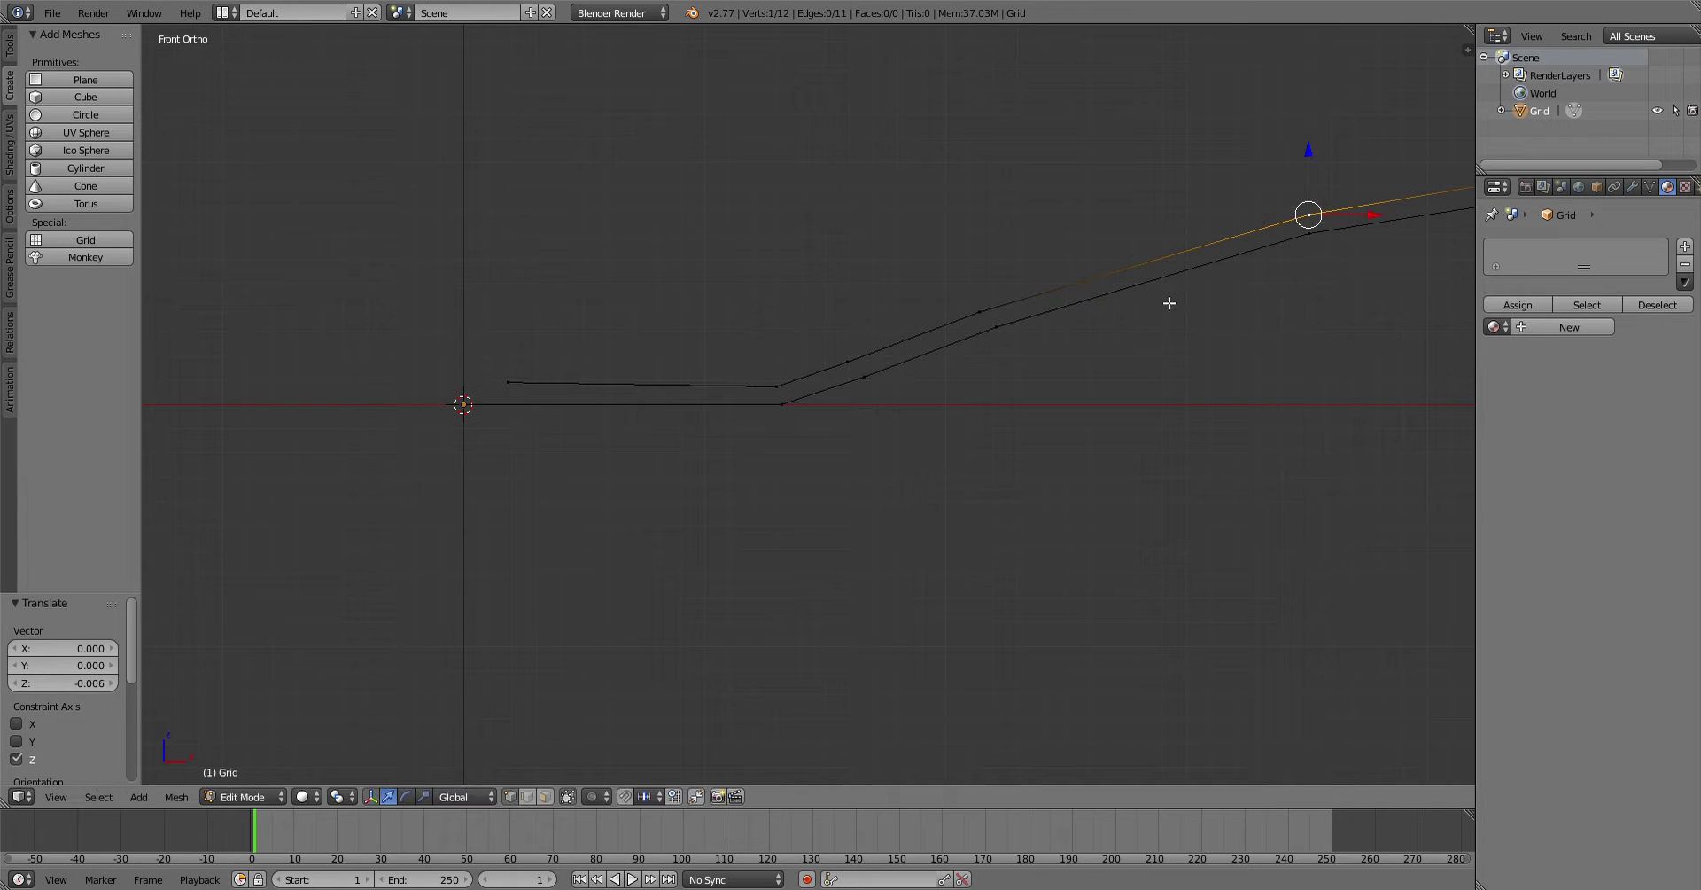
Step: Show the coordinates of the upper outline's innermost vertex and raise it about 0.003 along Z
right_click(513, 385)
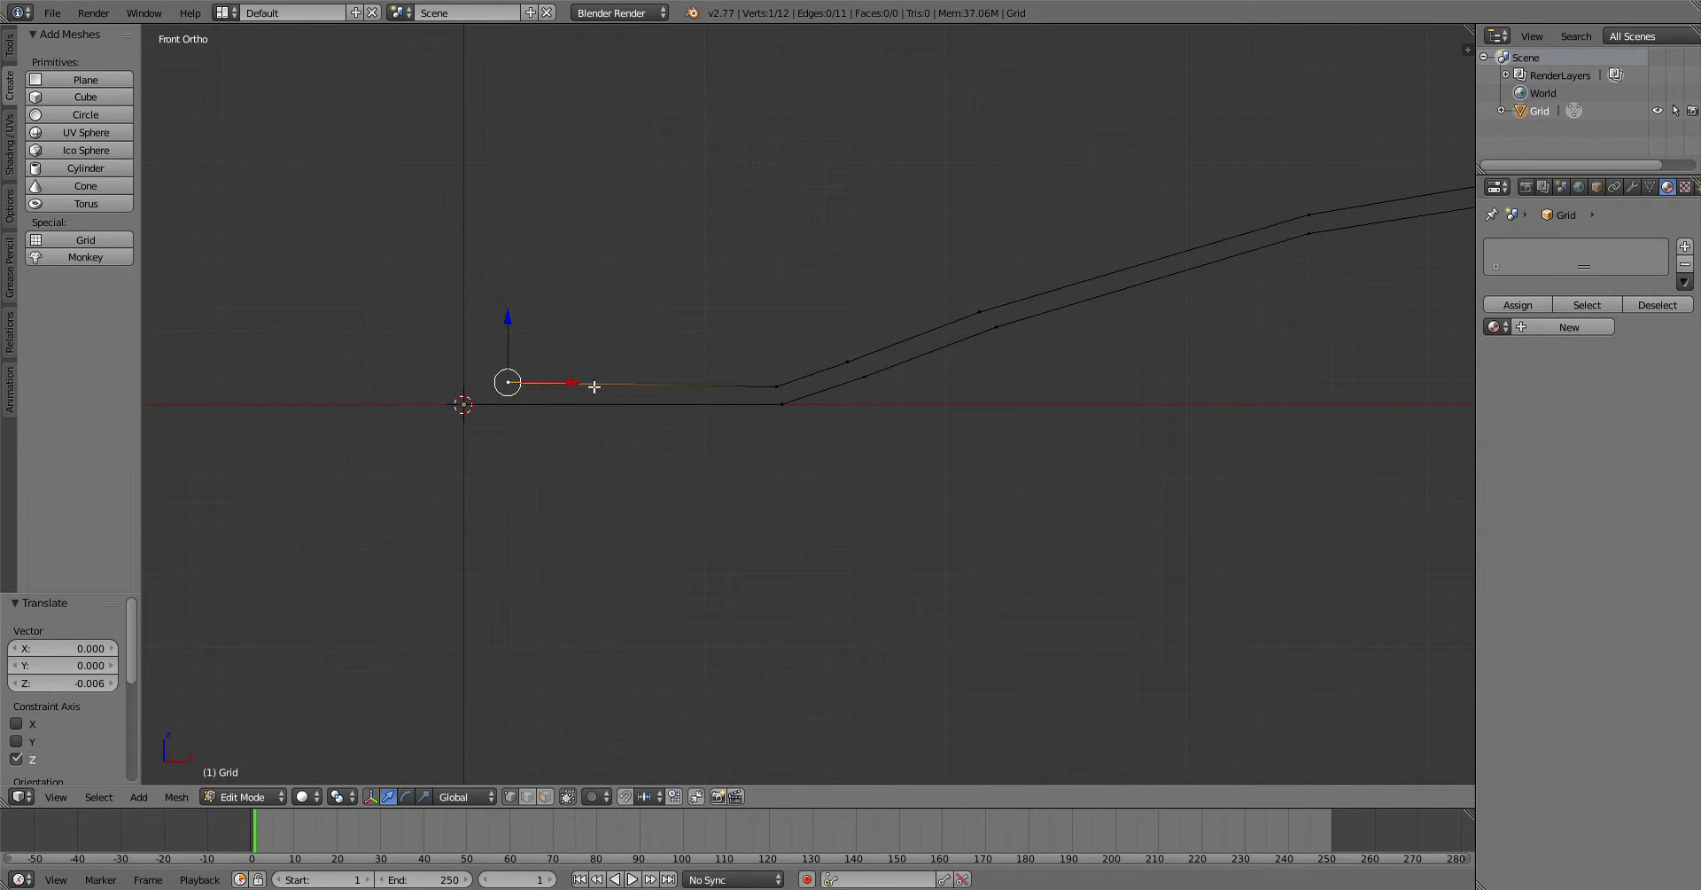
left_click(1469, 50)
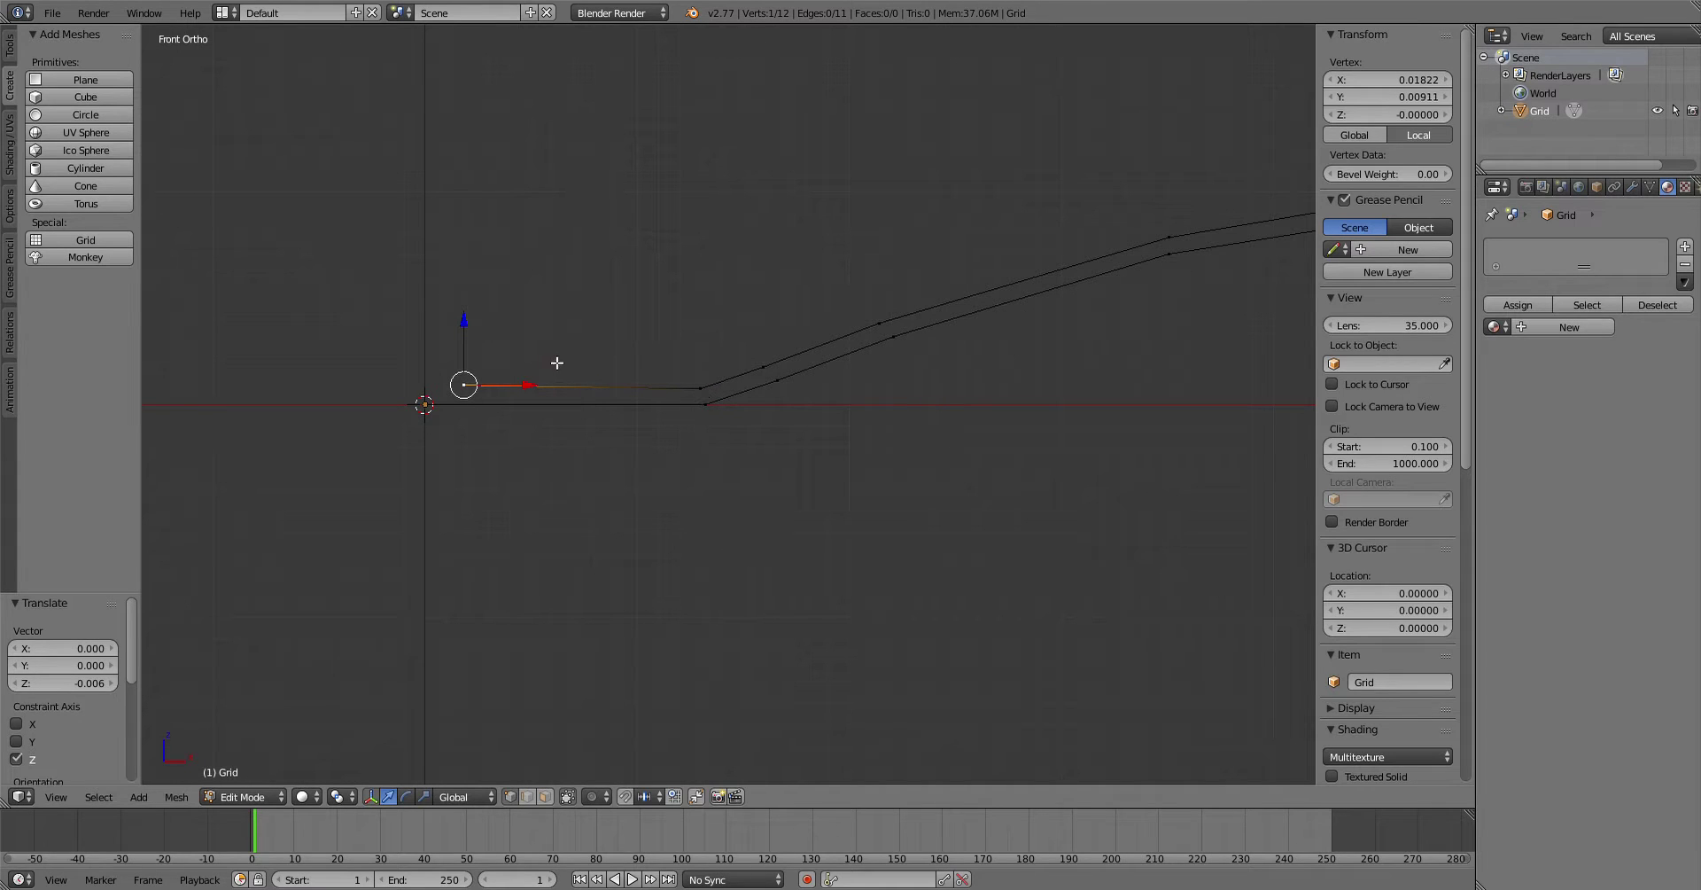
left_click_drag(468, 333, 470, 325)
Step: Copy the Y coordinate 0.00734 from the upper outline's base-bend vertex to its innermost vertex
right_click(703, 394)
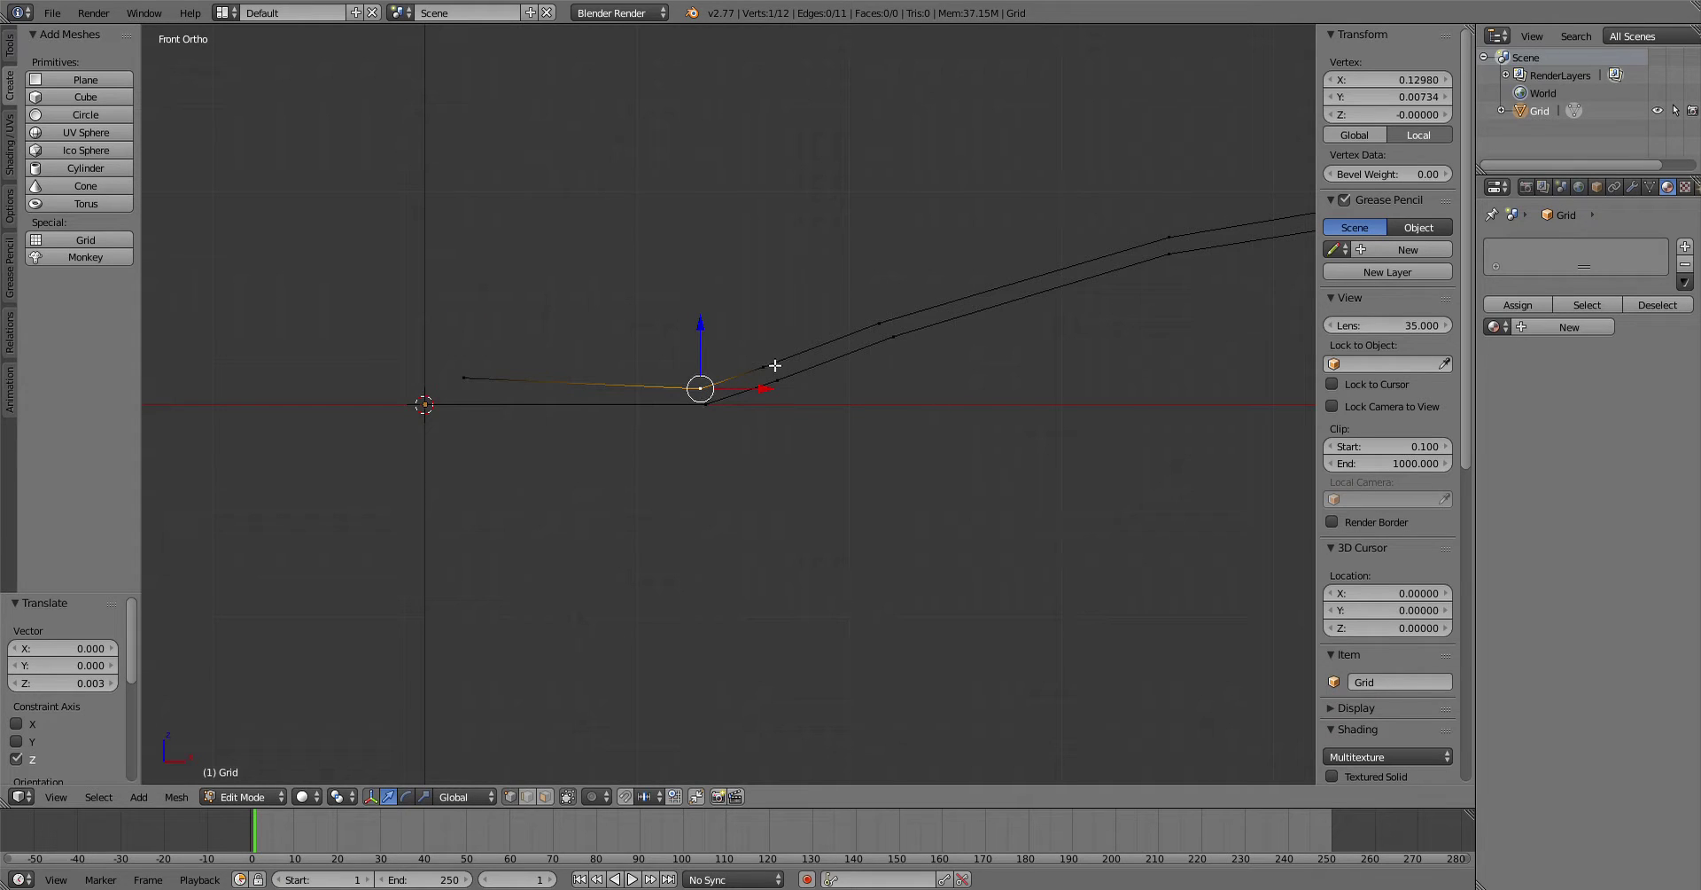
left_click(1365, 99)
key("ctrl+c")
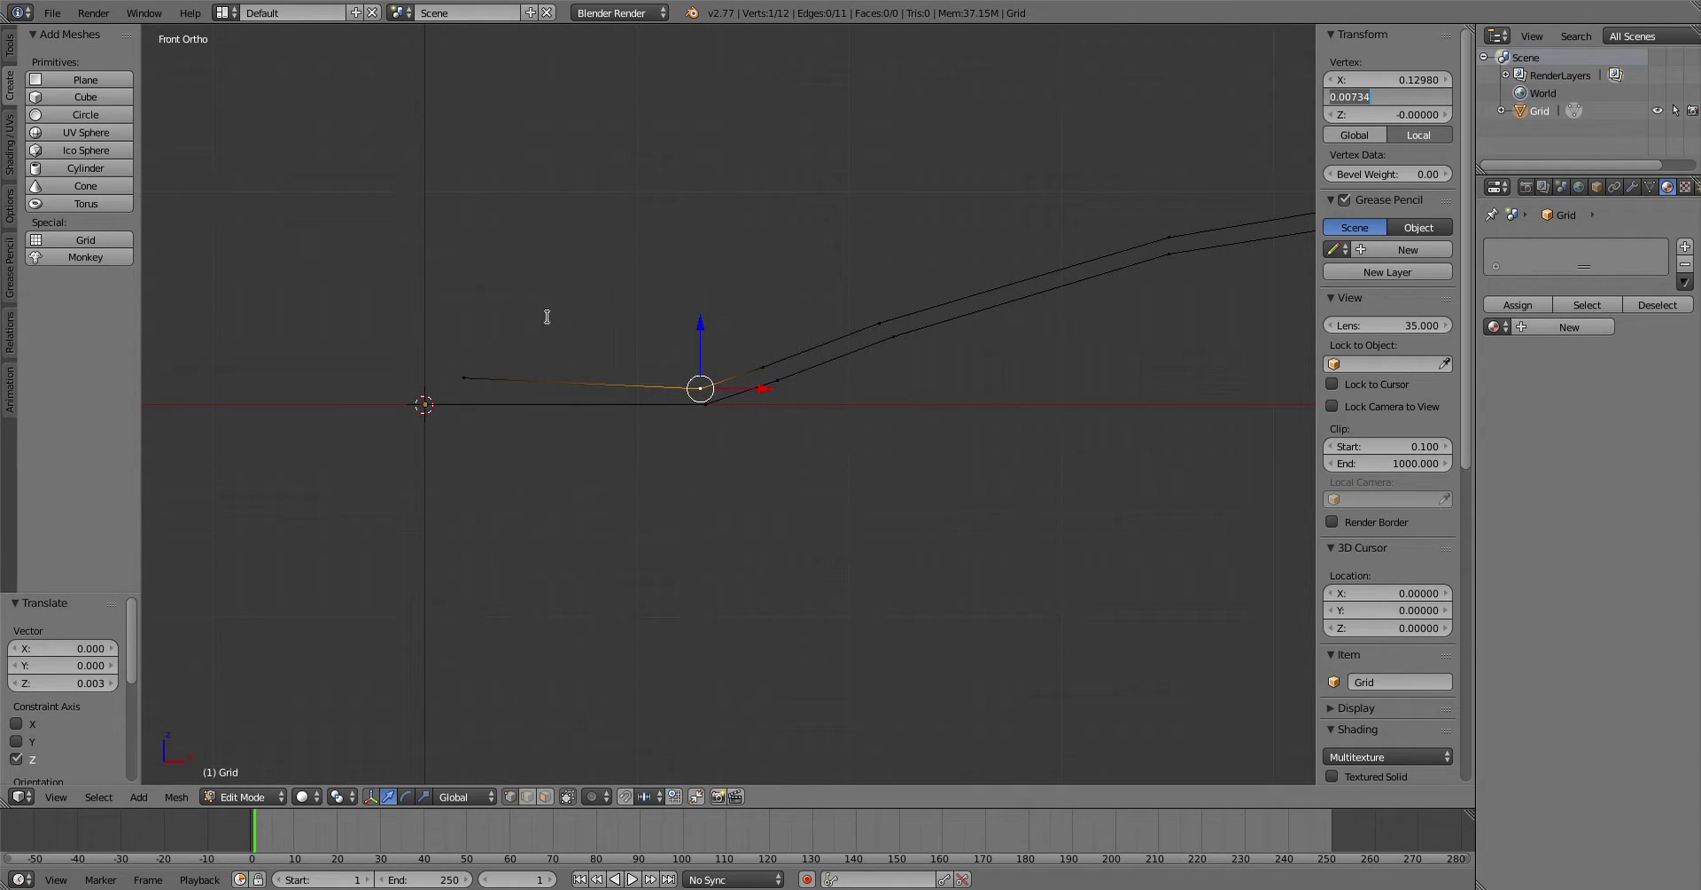
right_click(474, 383)
right_click(474, 383)
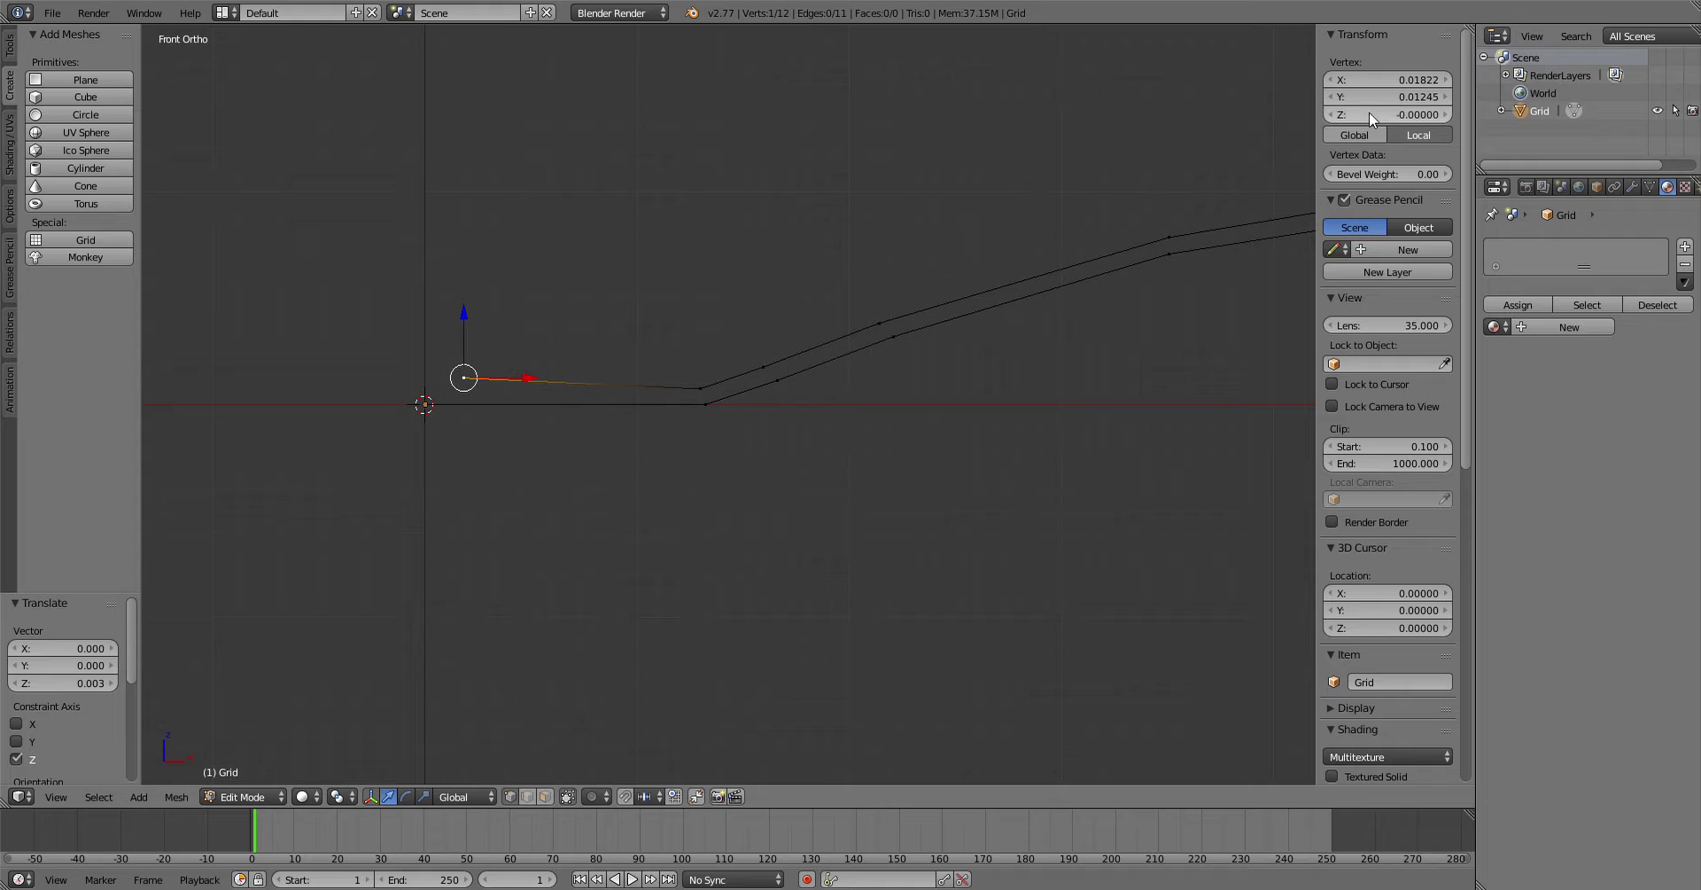
left_click(1386, 98)
key("ctrl+v")
key("Return")
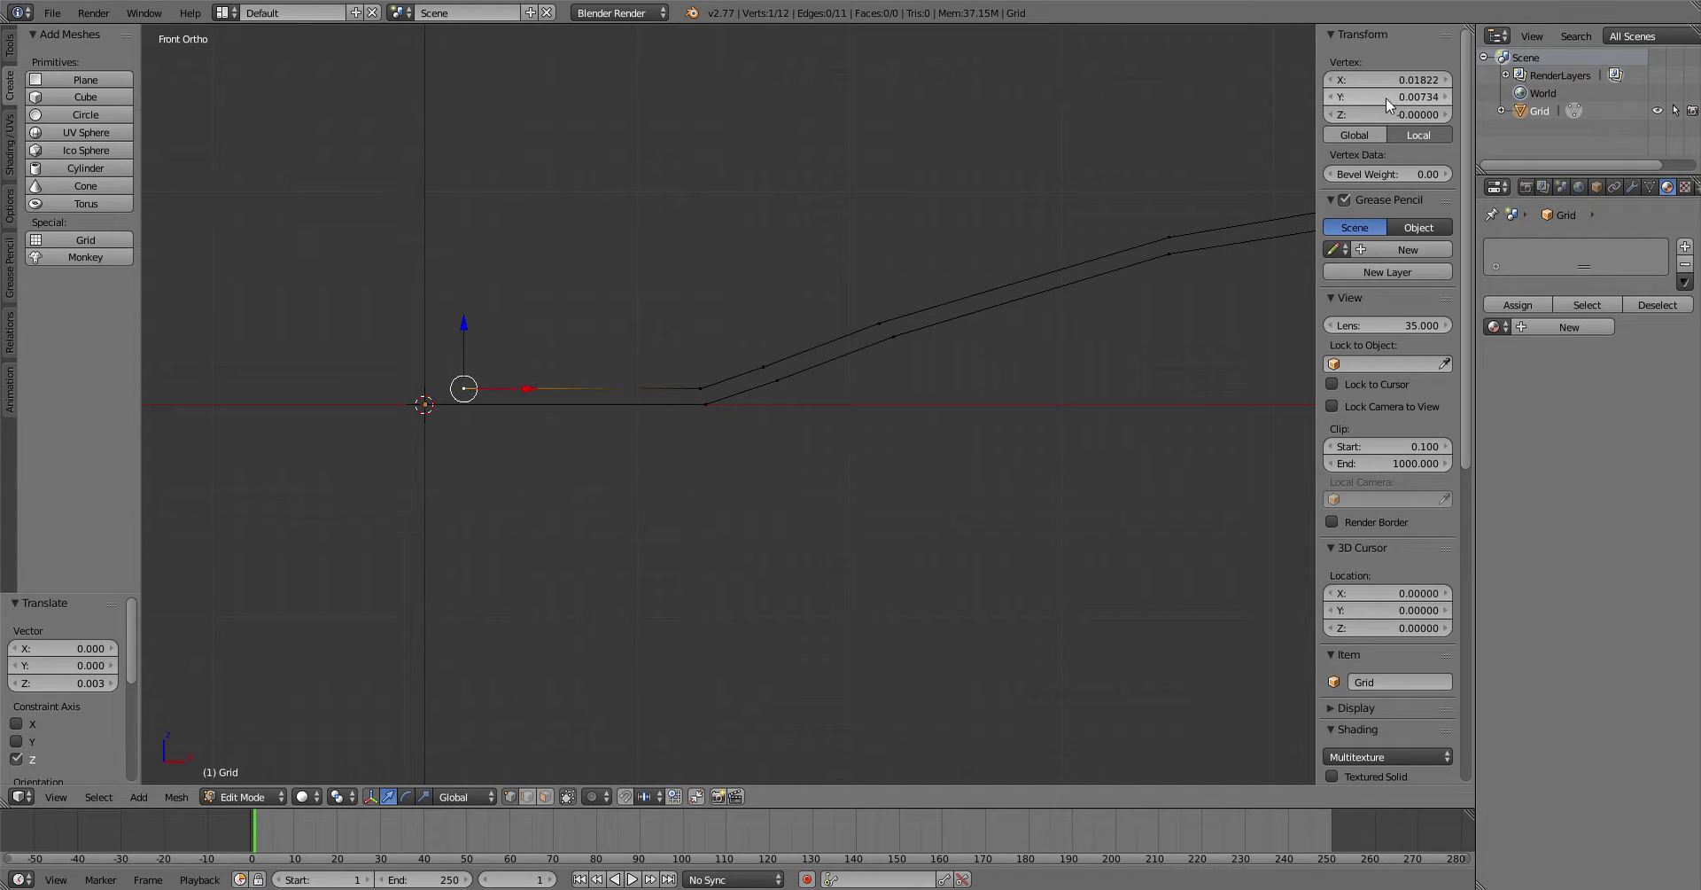
Step: Set the X coordinate of the upper outline's innermost vertex to 0 so it lies on the centre axis
left_click(1426, 81)
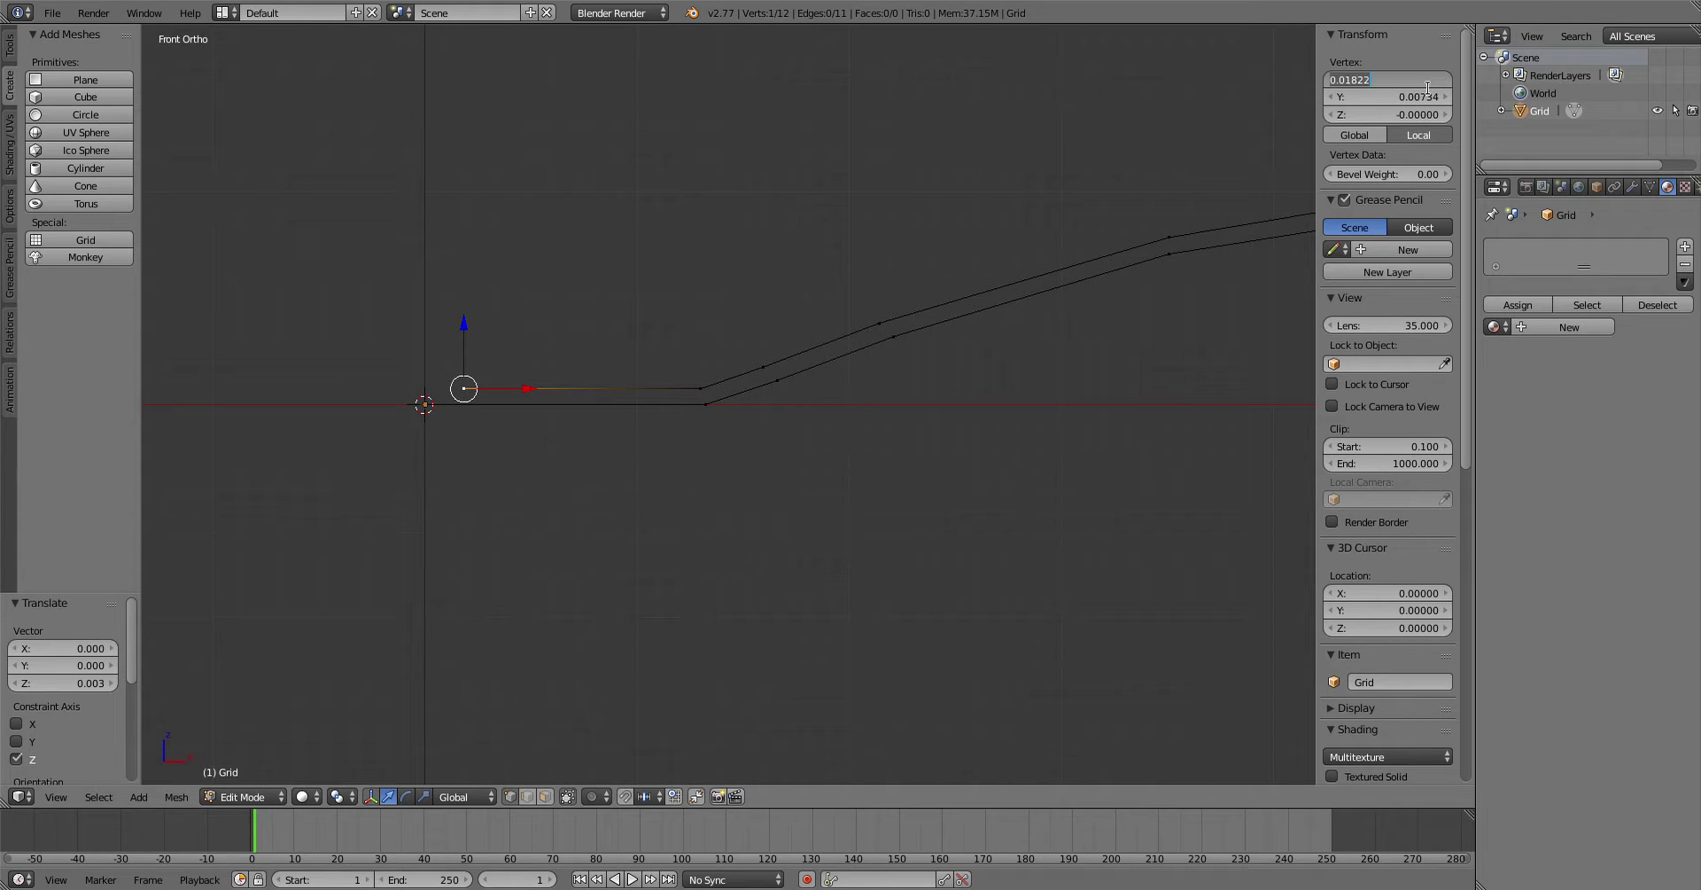
type("0")
key("Return")
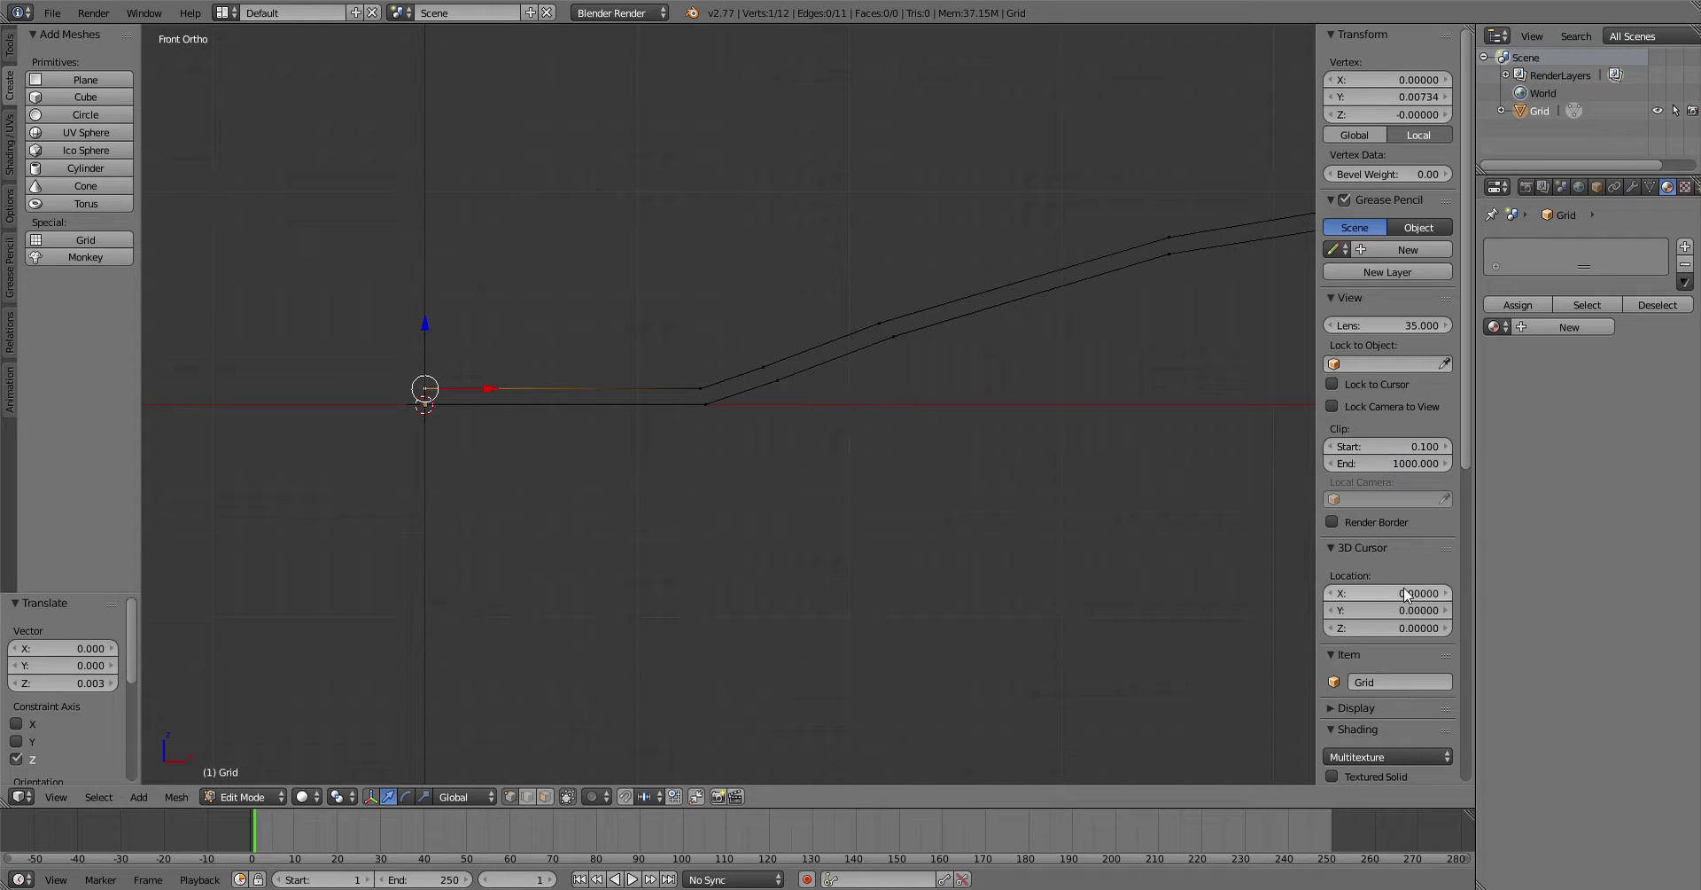
Step: Select all vertices of the dish profile and Spin them around the 3D cursor
scroll(567, 434, "down", 3)
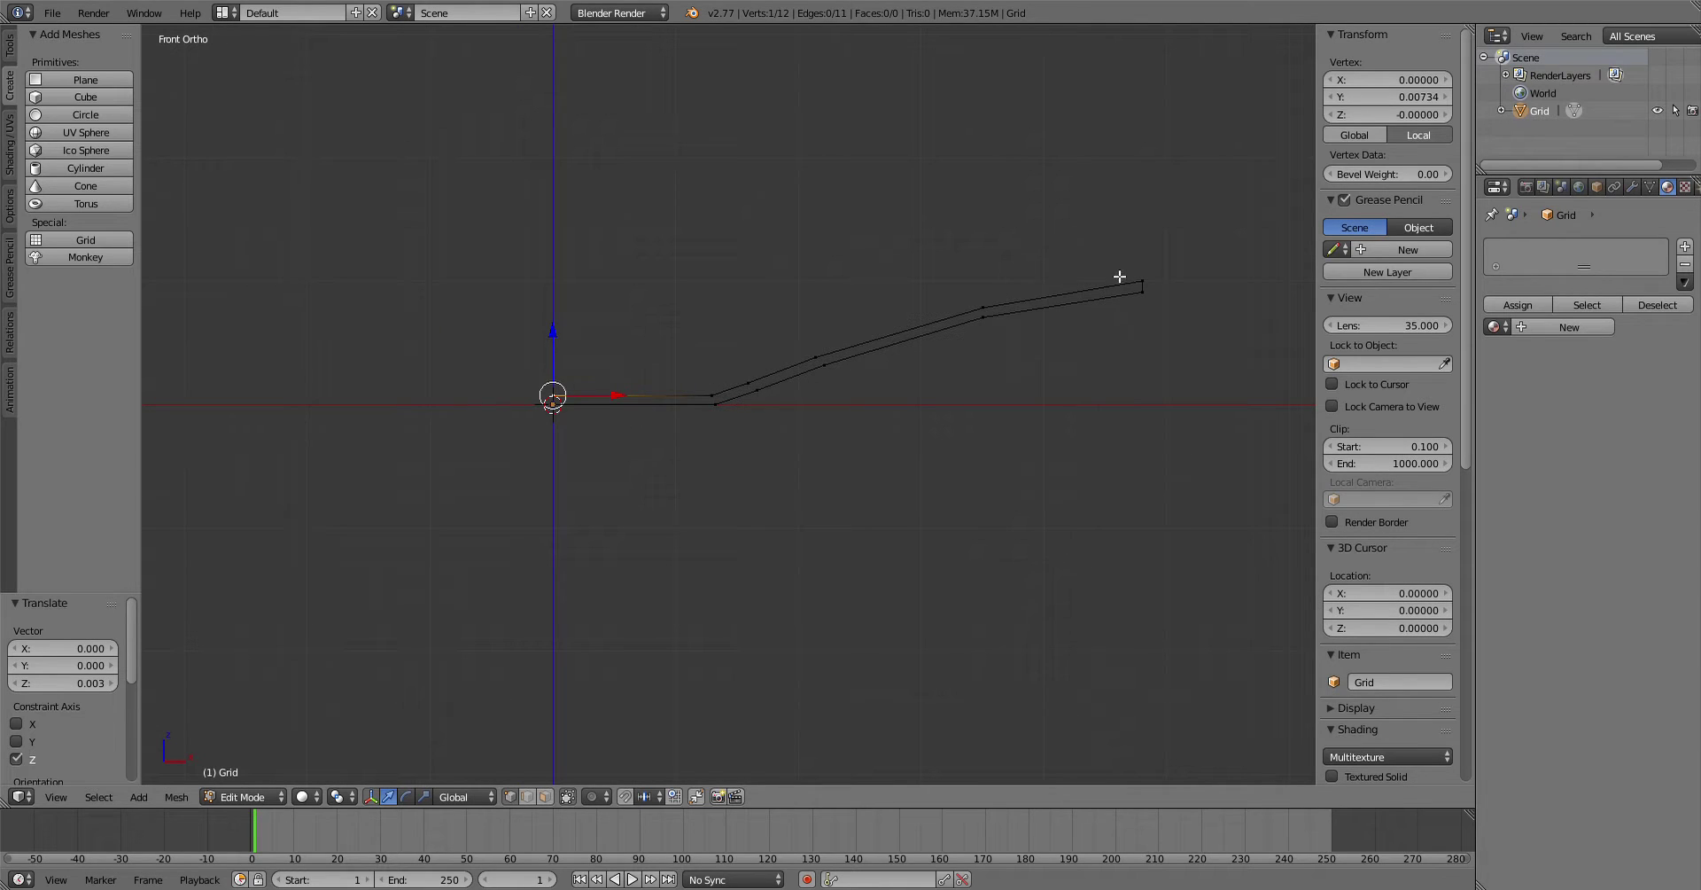
key("a")
key("a")
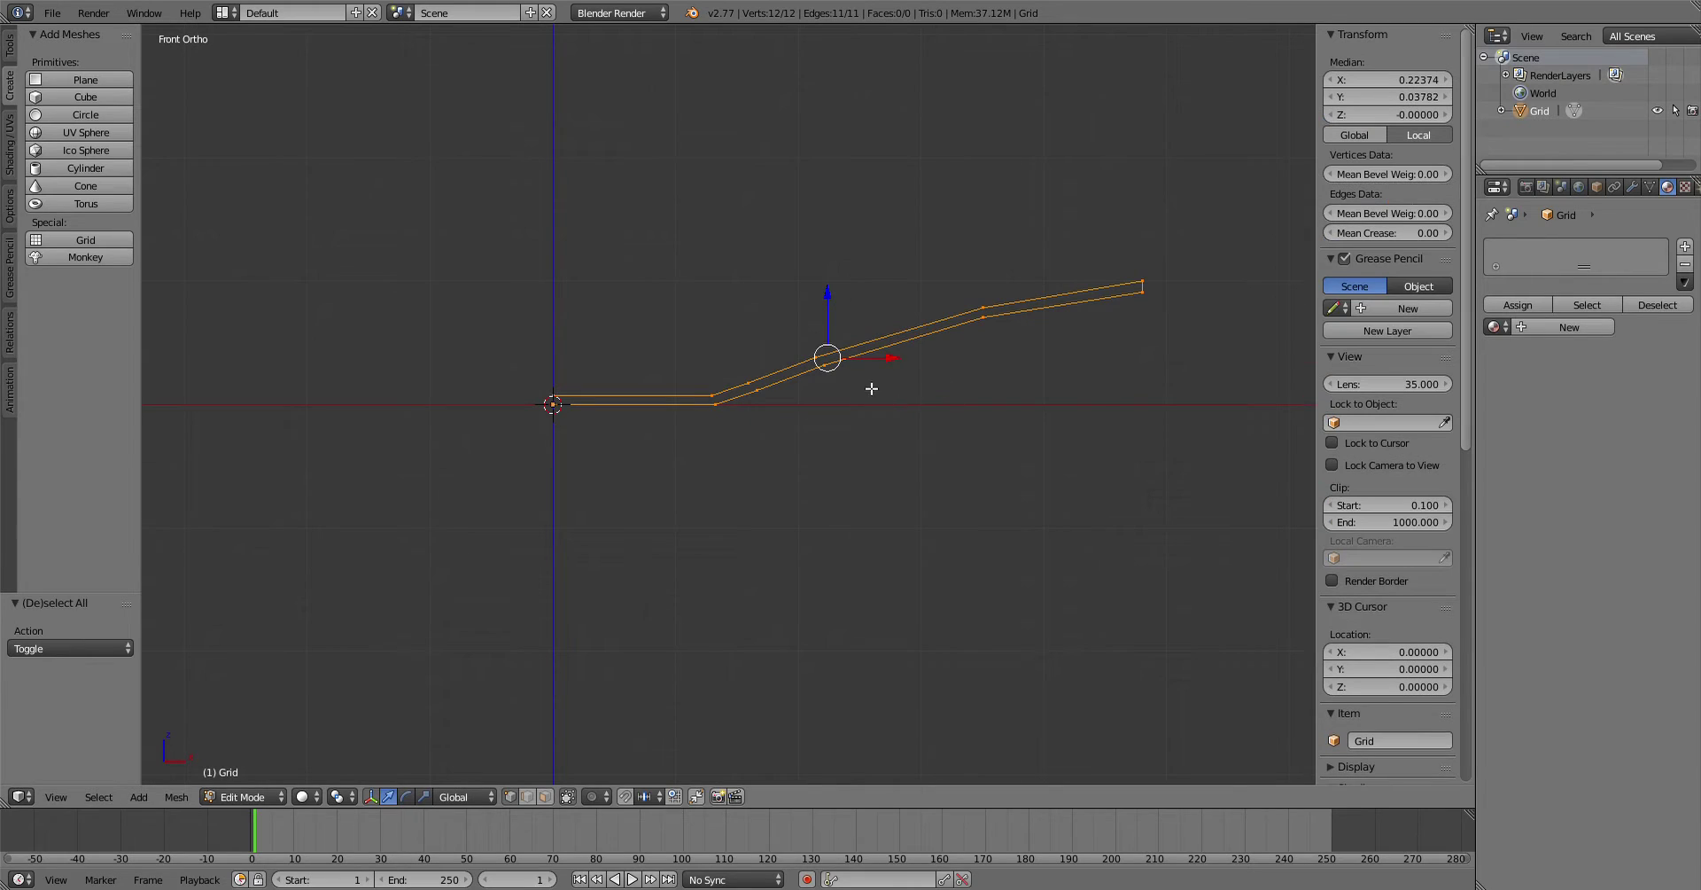
left_click(10, 44)
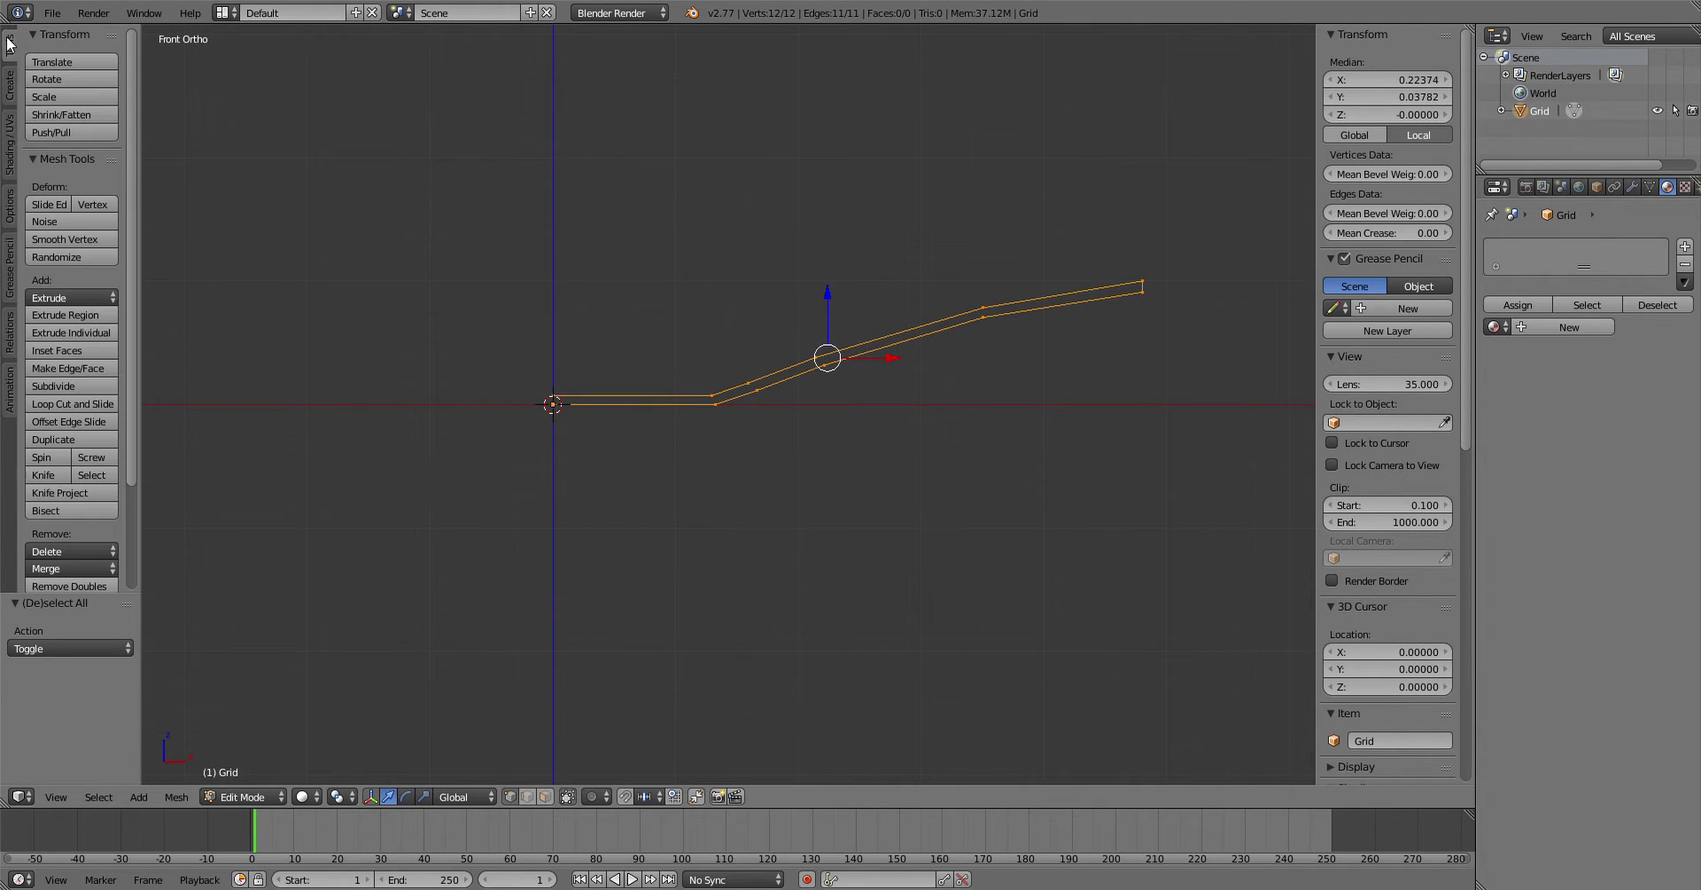
left_click(42, 457)
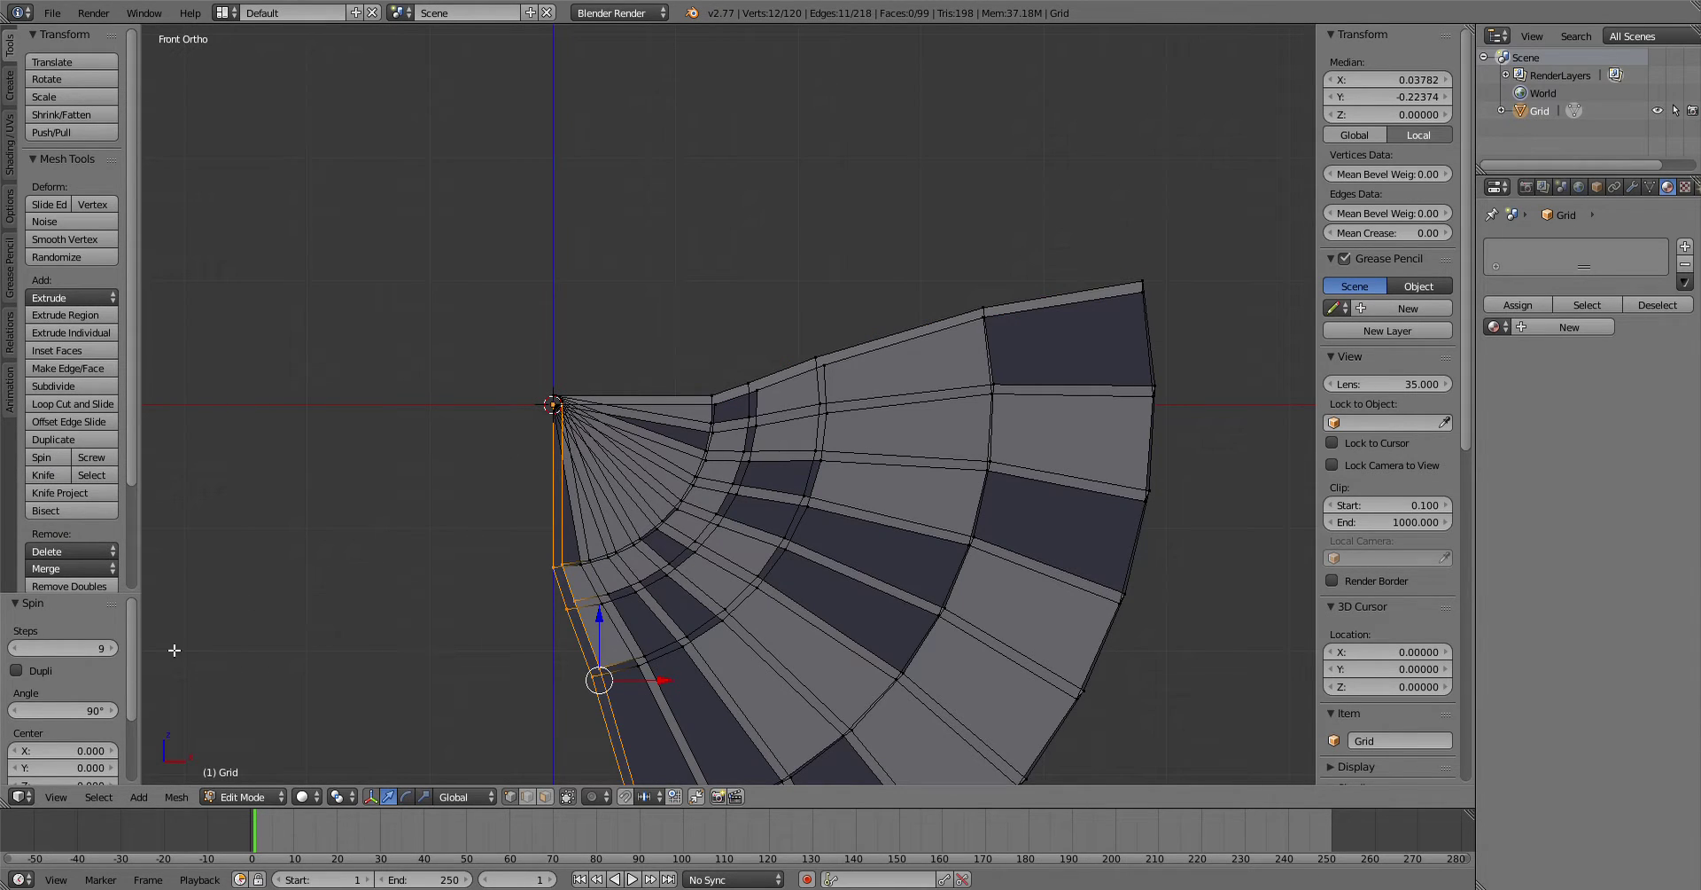
Step: Make the spin revolve around the vertical axis by setting its axis to Y 0 and Z 1
scroll(76, 689, "down", 4)
left_click(78, 752)
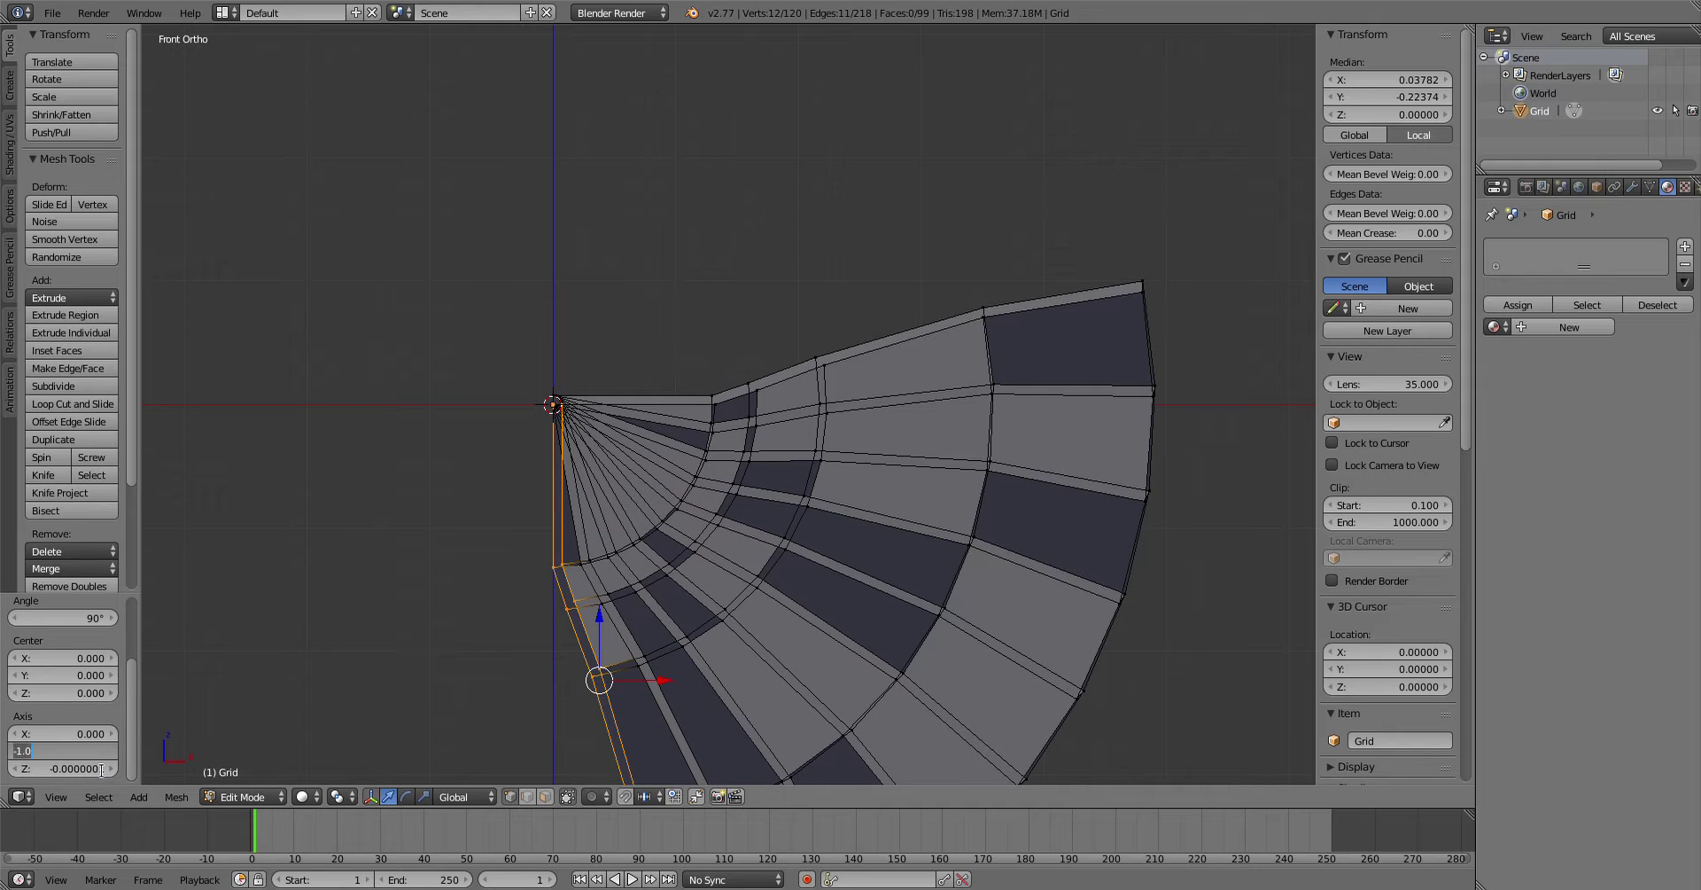
type("0")
key("Return")
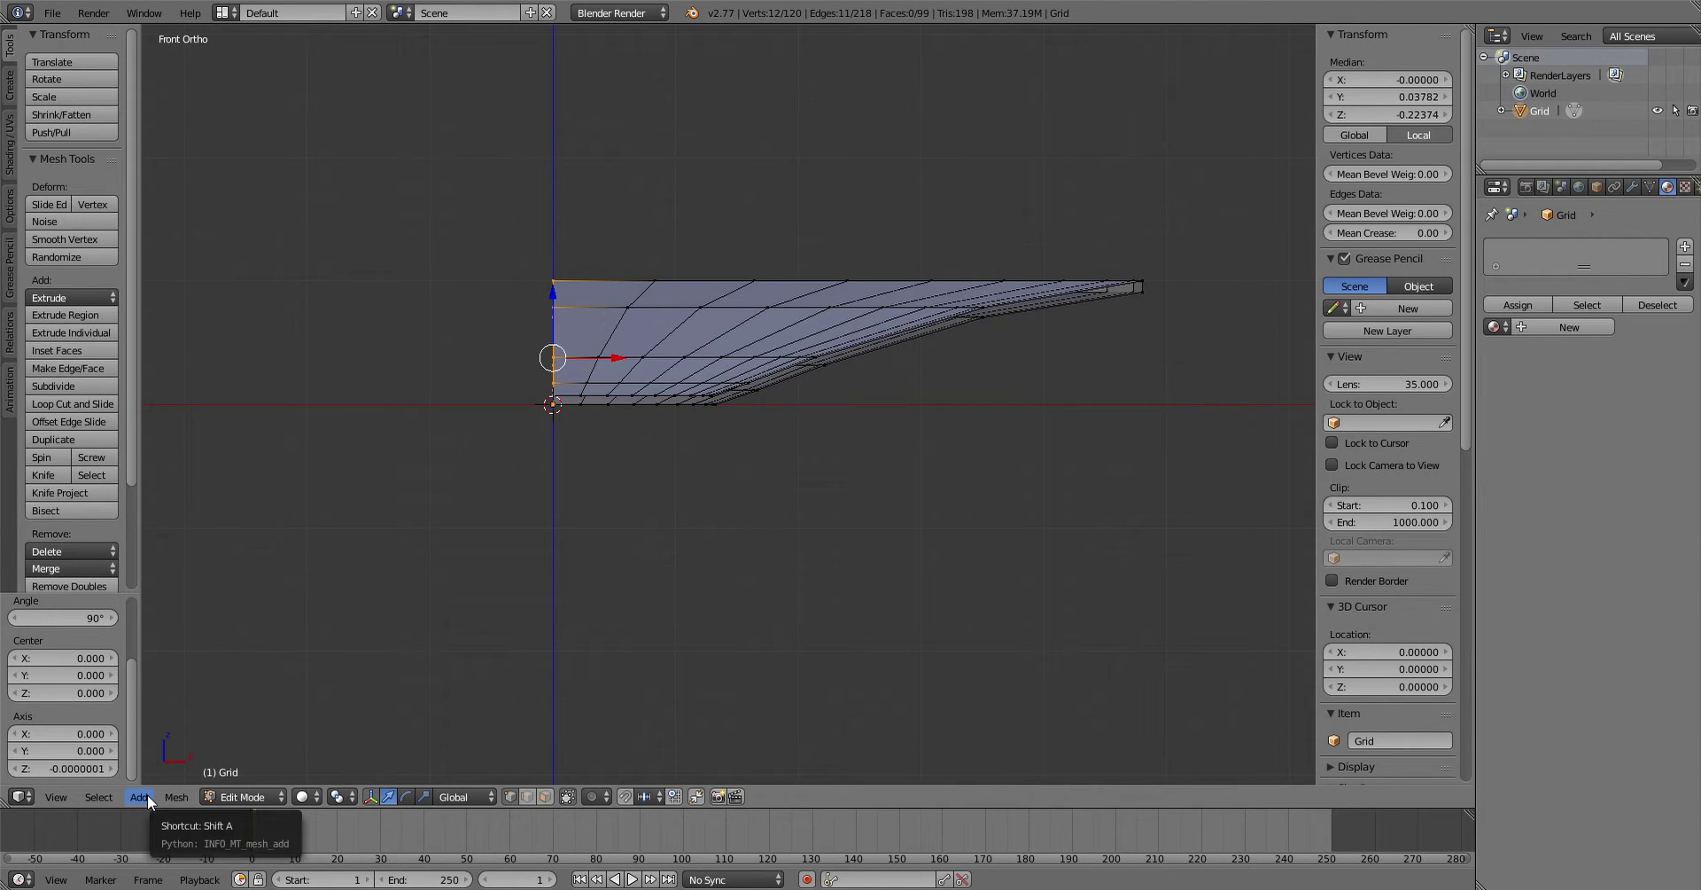
left_click(86, 771)
type("1")
key("Return")
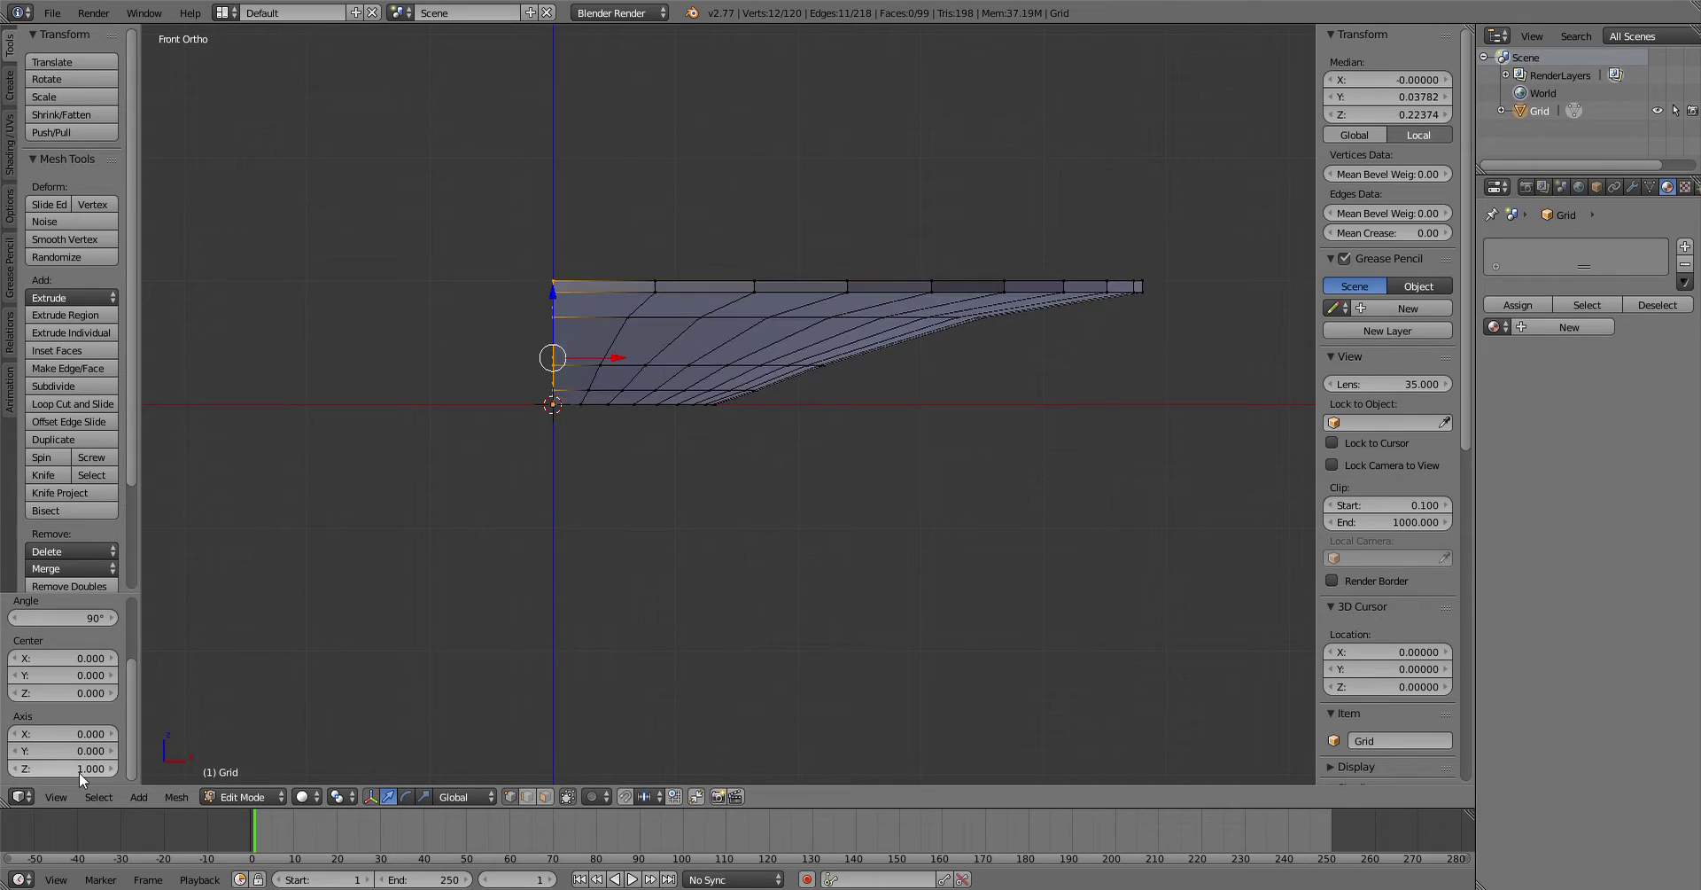
Step: Set the spin angle to 360° for a full revolution of the profile
left_click(64, 617)
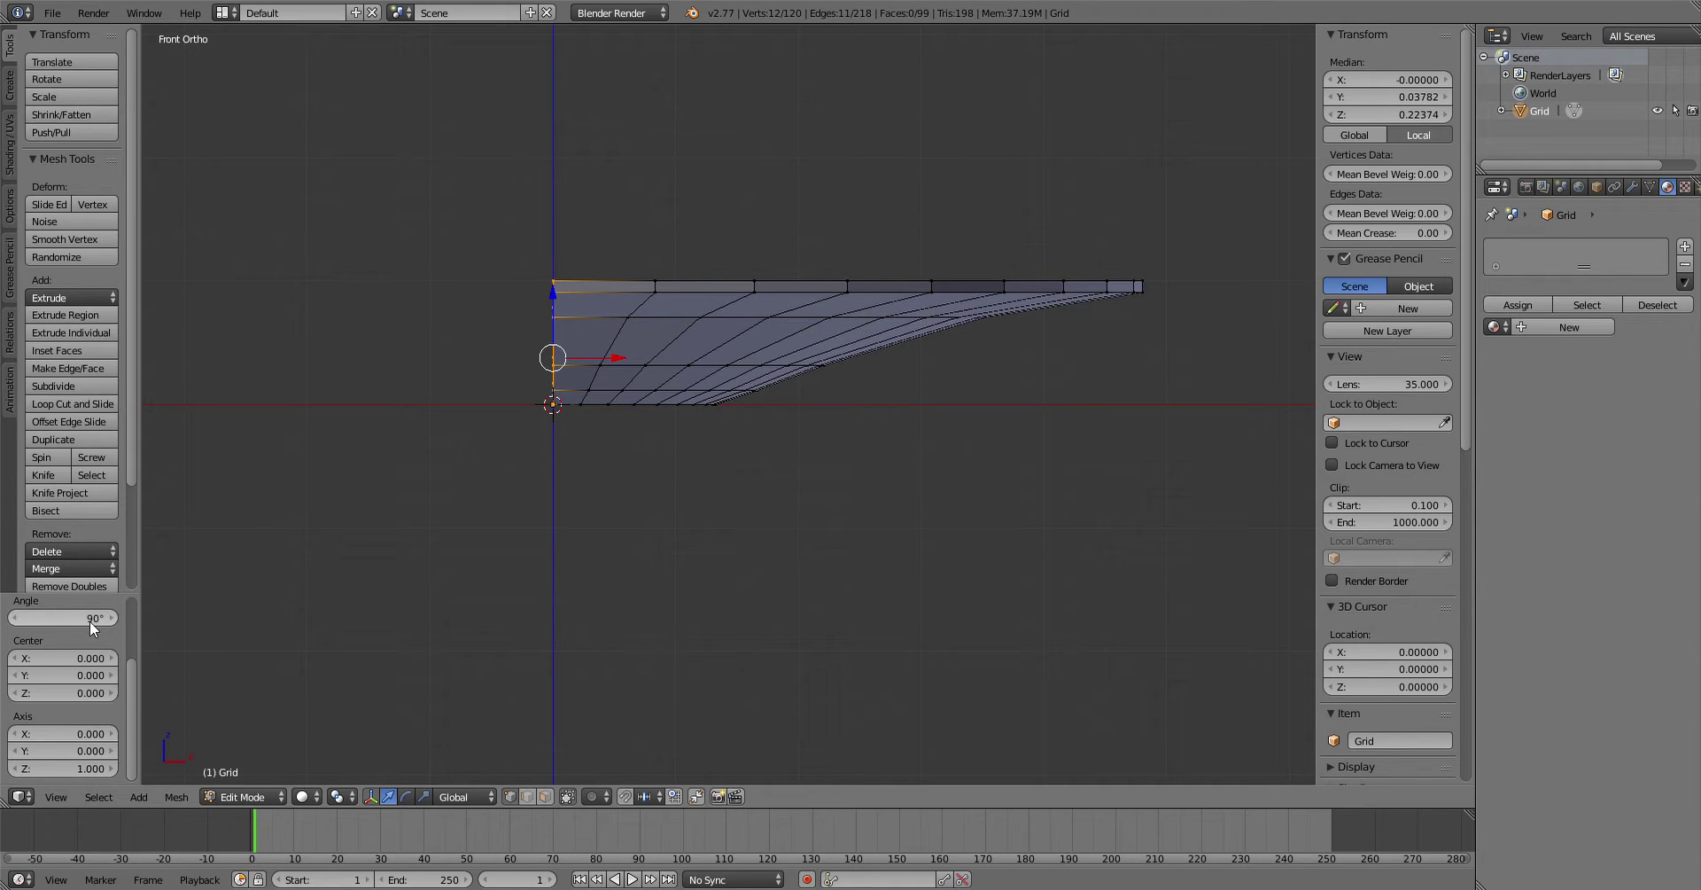
type("90d")
key("BackSpace")
key("BackSpace")
key("BackSpace")
type("360")
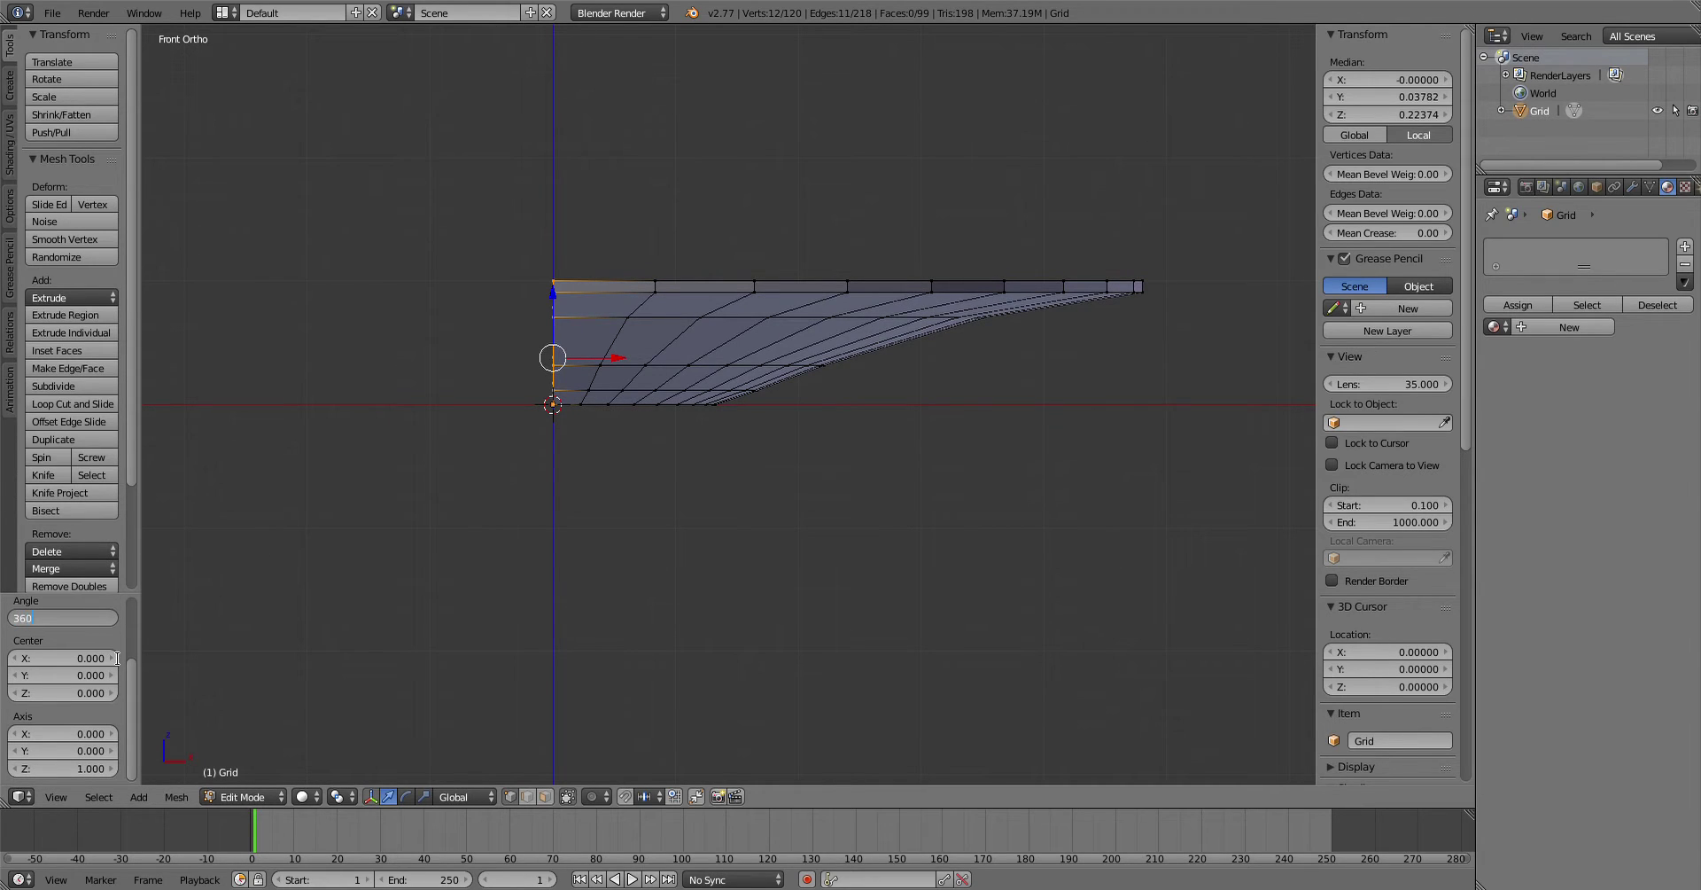
key("Return")
Step: Set the number of spin steps to 20
scroll(133, 612, "up", 3)
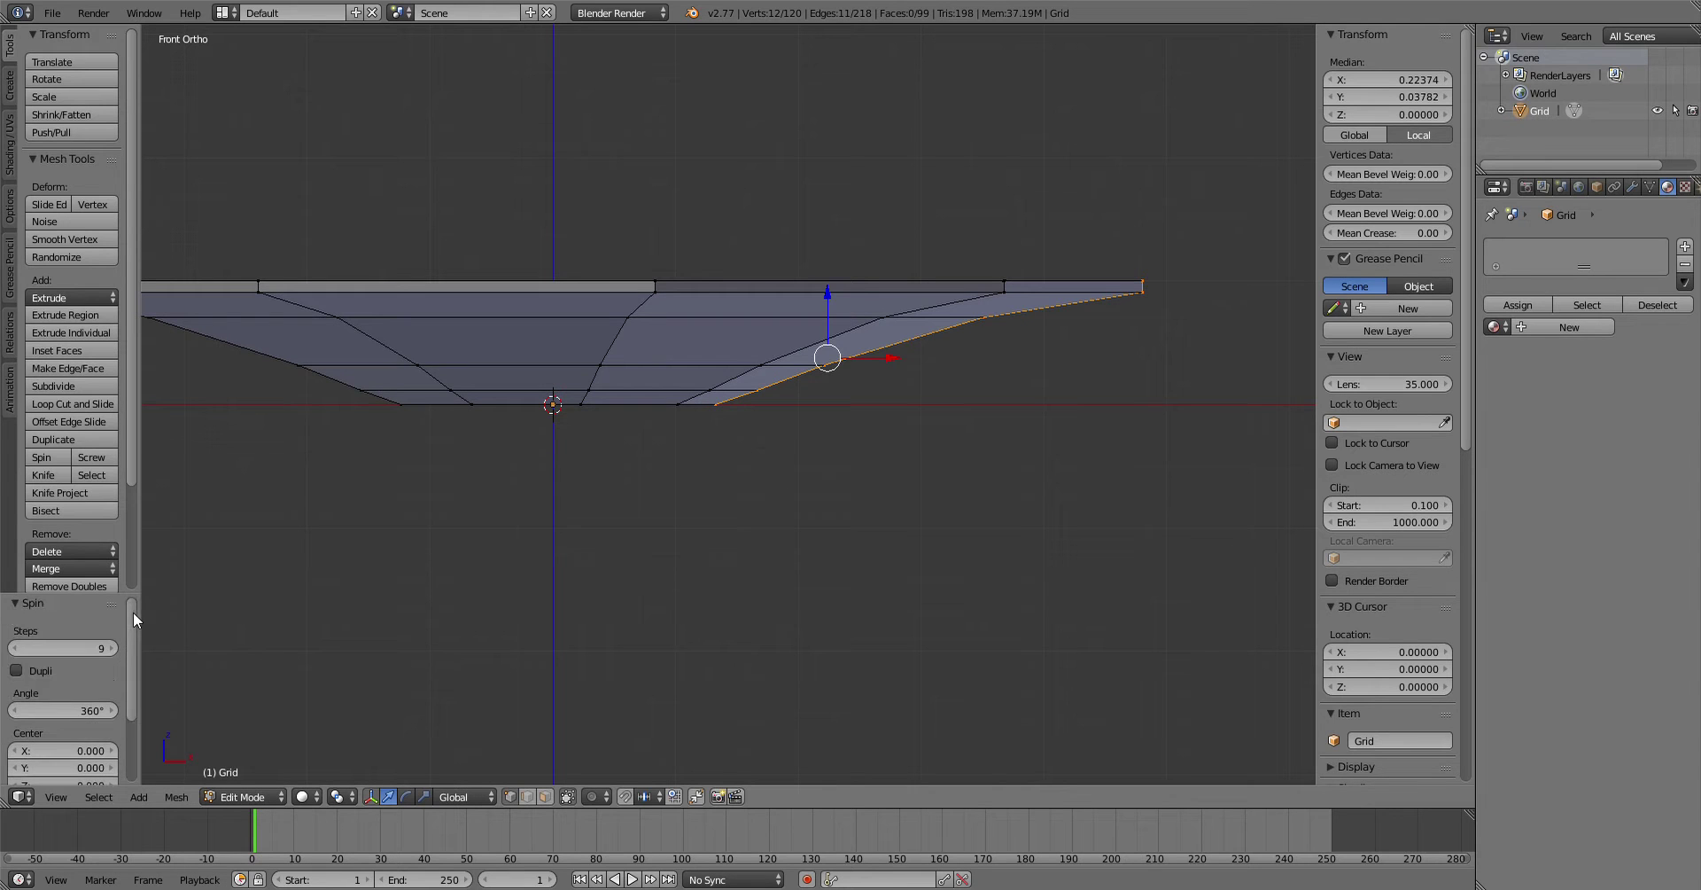
left_click(71, 653)
type("20")
key("Return")
Step: Select the entire spun dish mesh and merge its overlapping vertices with Remove Doubles
middle_click_drag(403, 551, 457, 495)
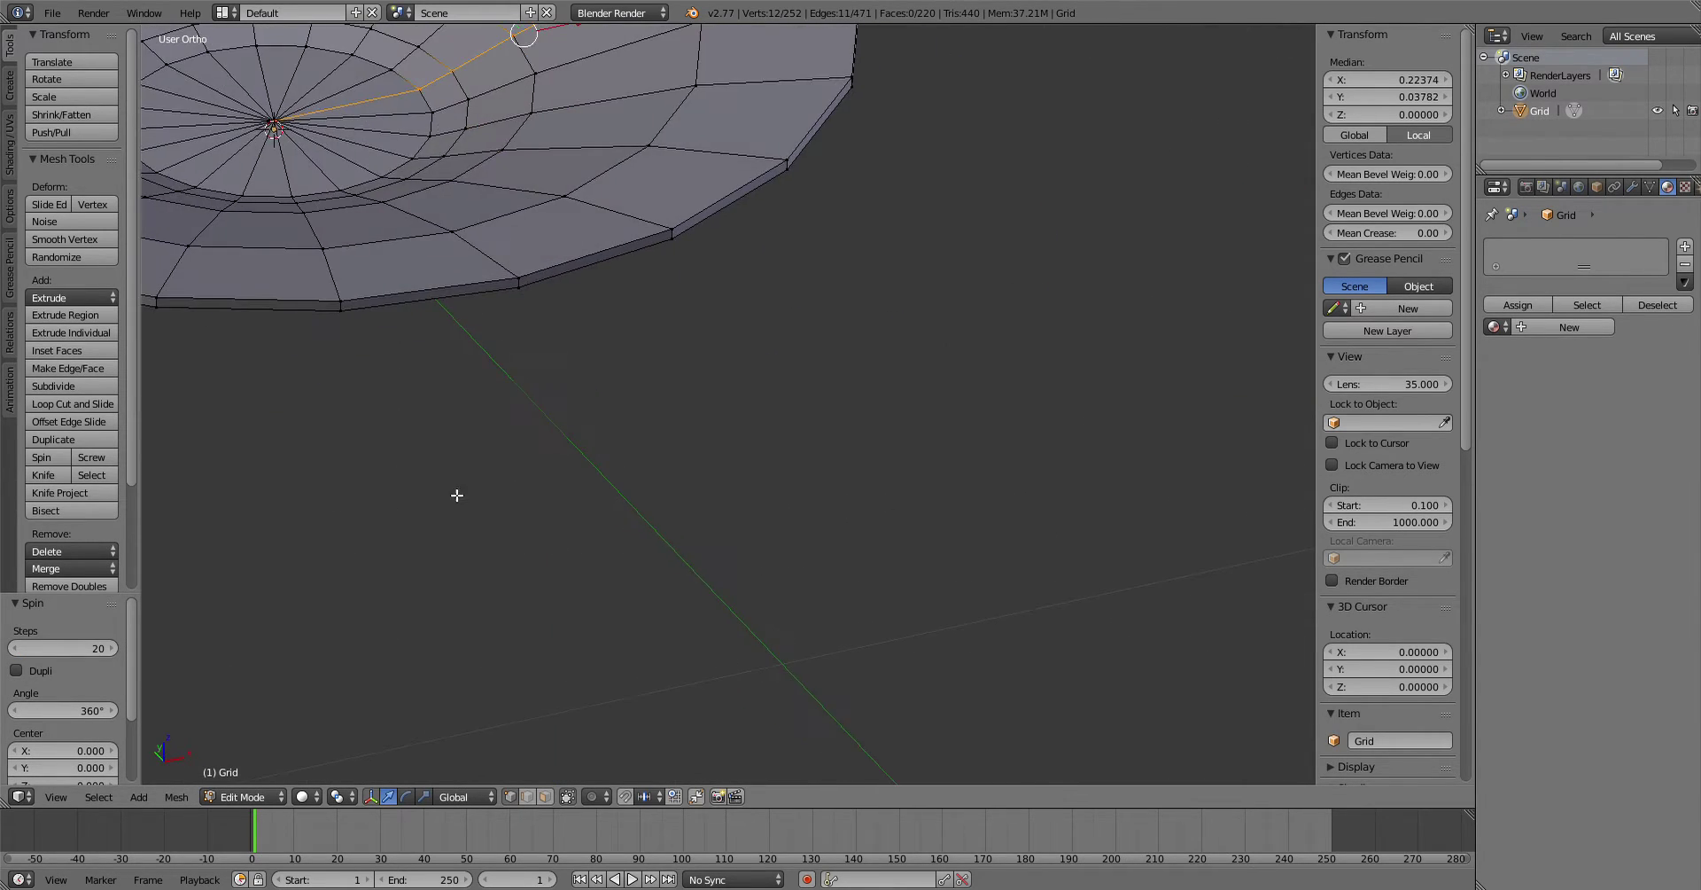
scroll(463, 387, "down", 4)
middle_click_drag(373, 398, 580, 376)
middle_click_drag(473, 443, 674, 331)
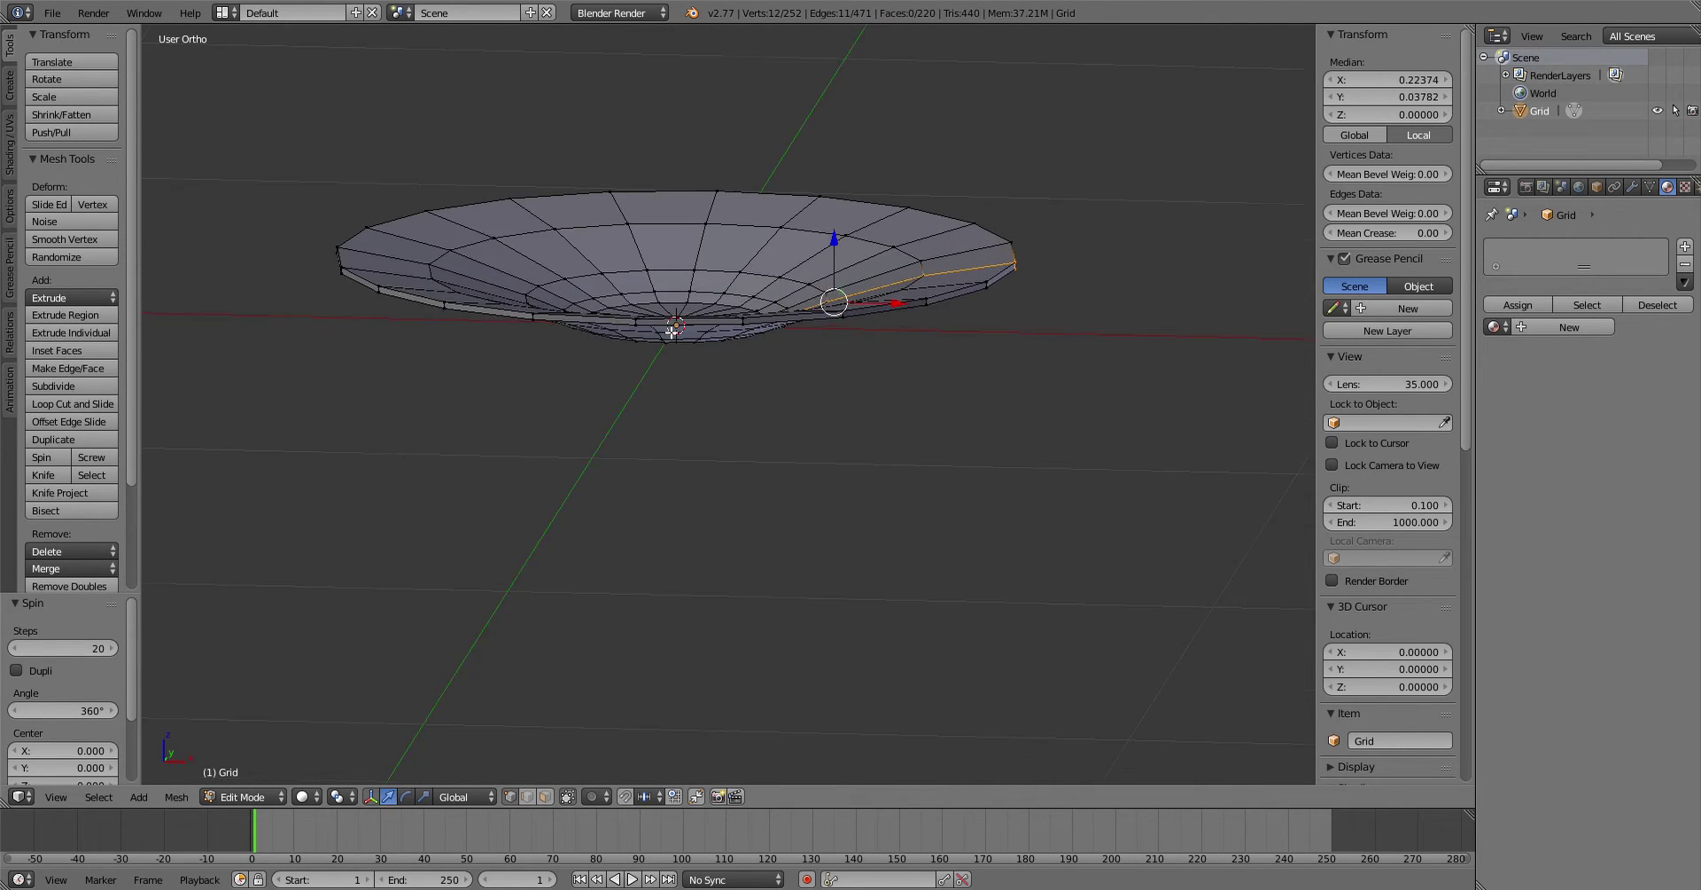
scroll(674, 331, "up", 1)
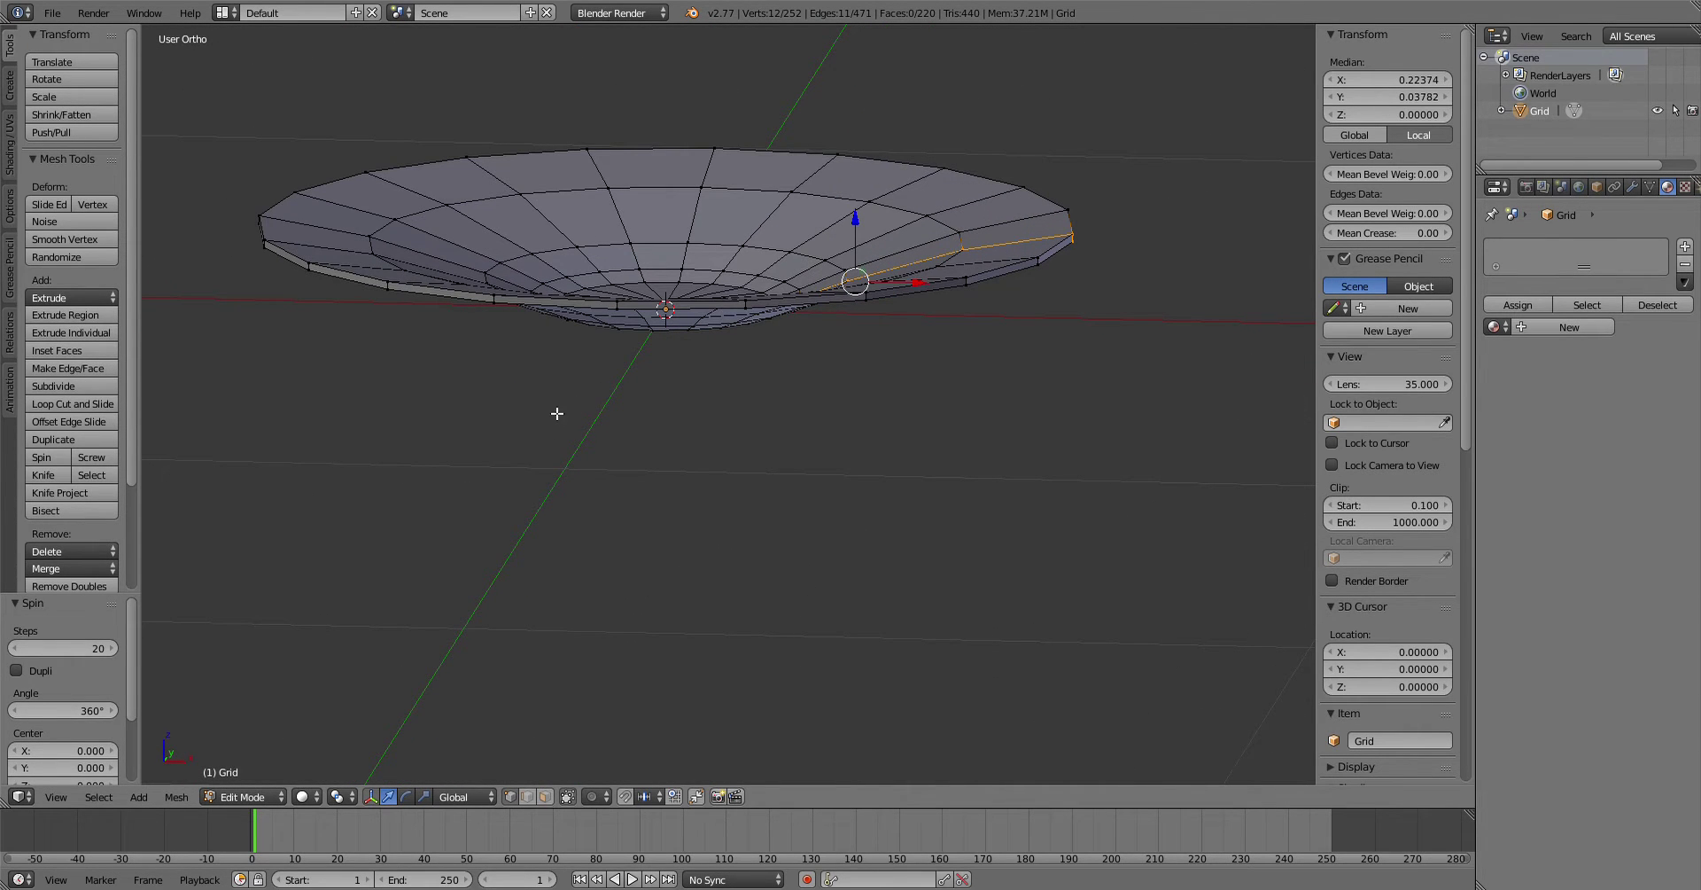
key("a")
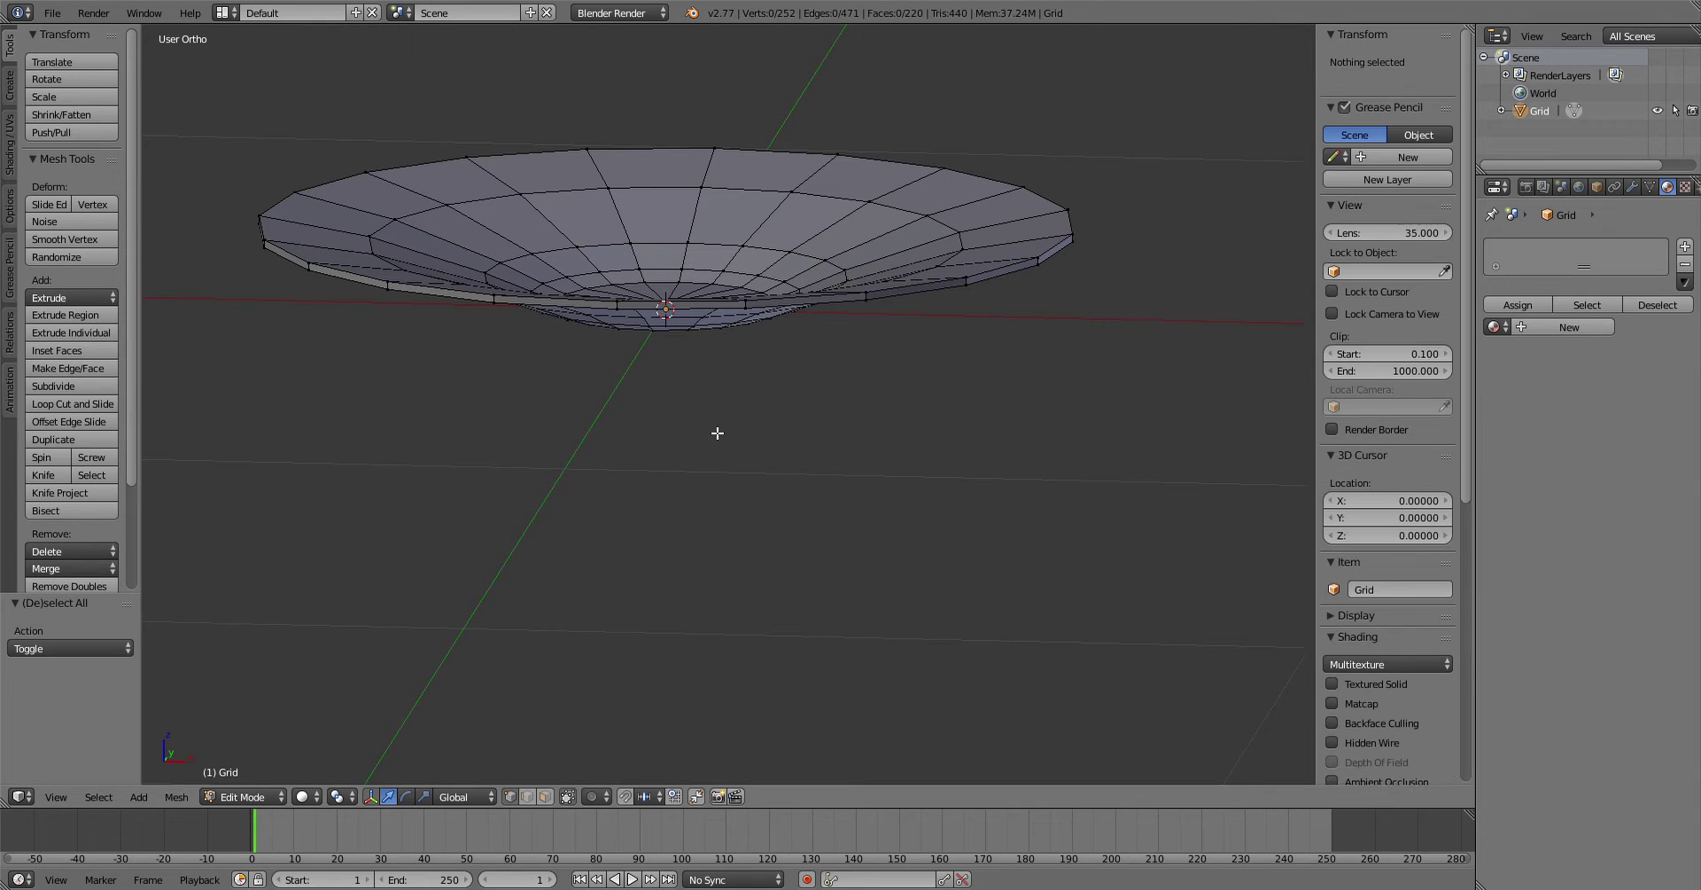
key("a")
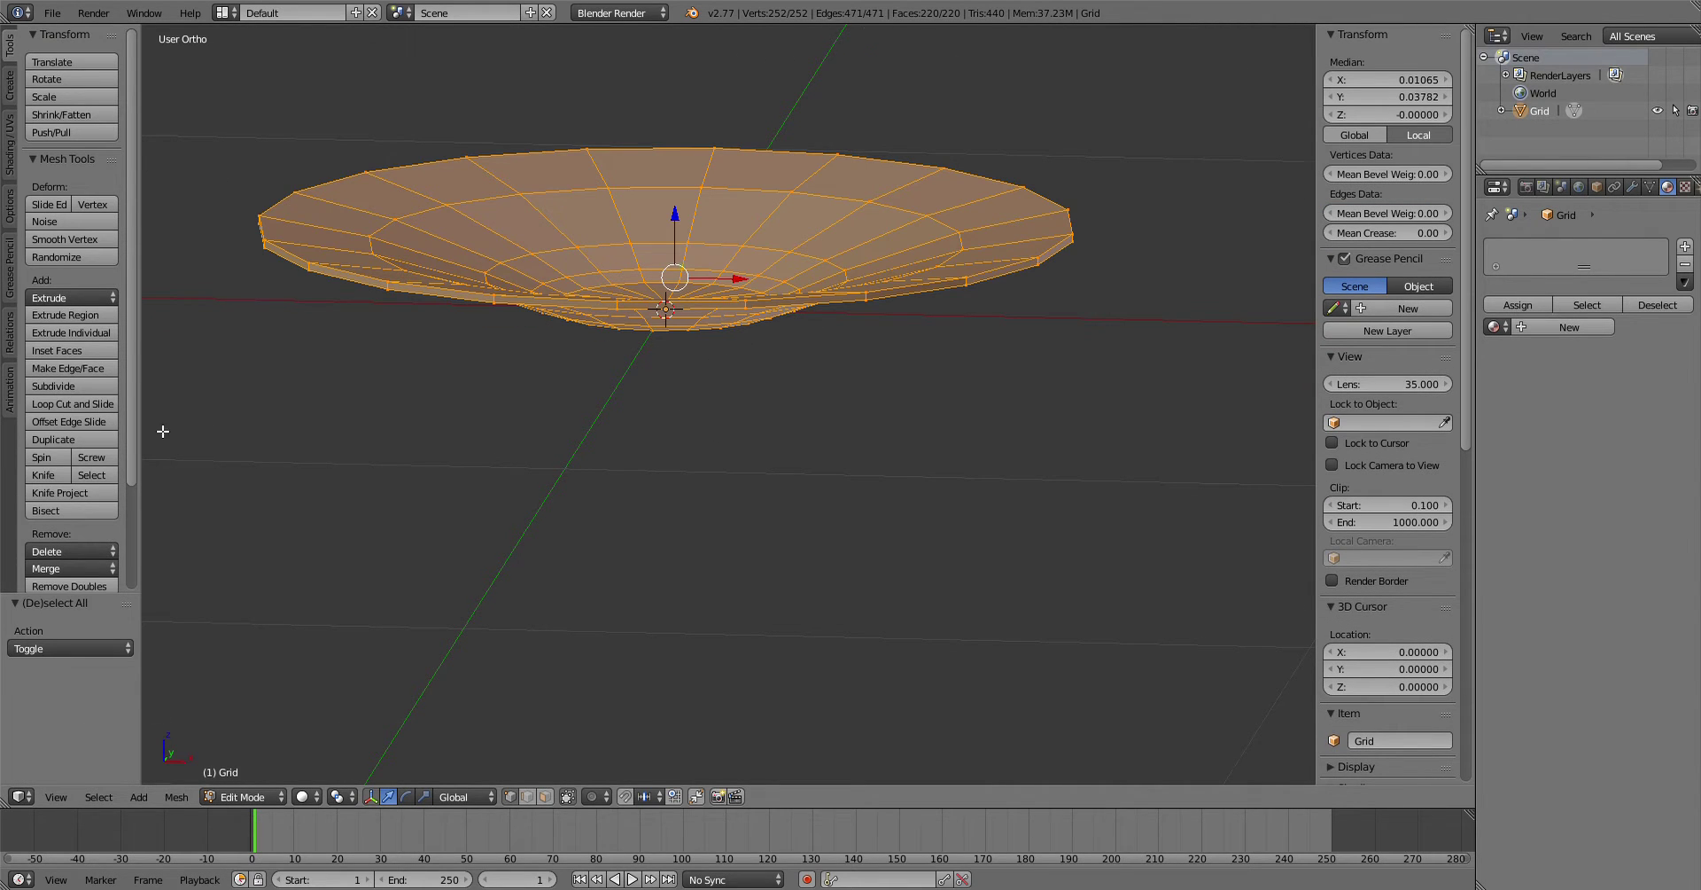
scroll(163, 431, "down", 5)
scroll(77, 529, "down", 3)
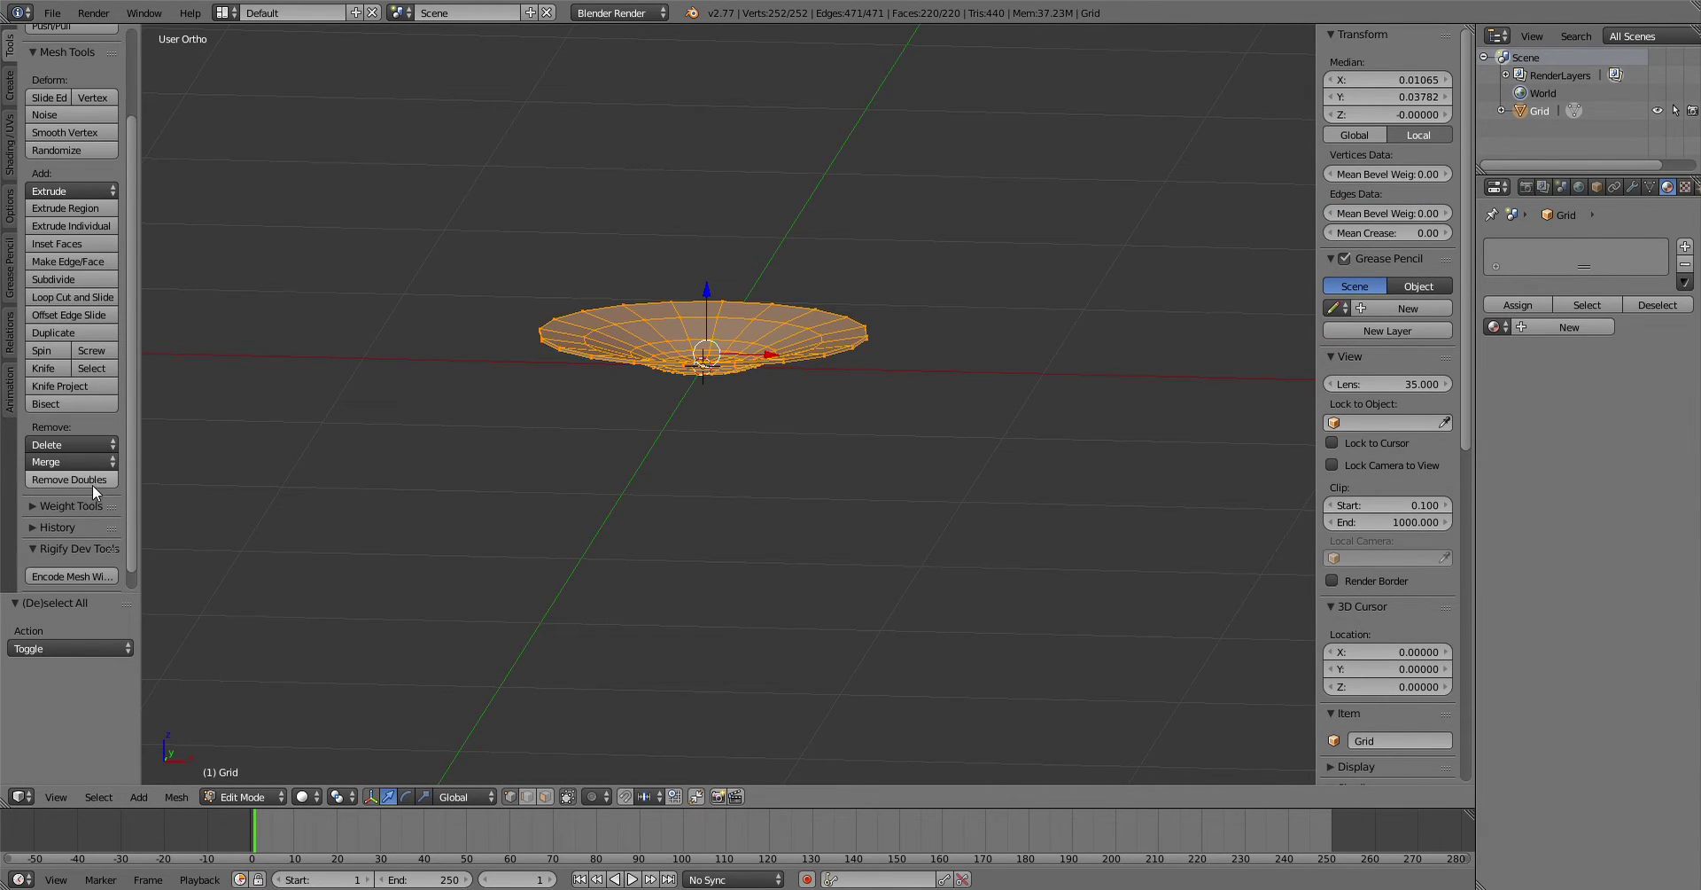
left_click(95, 479)
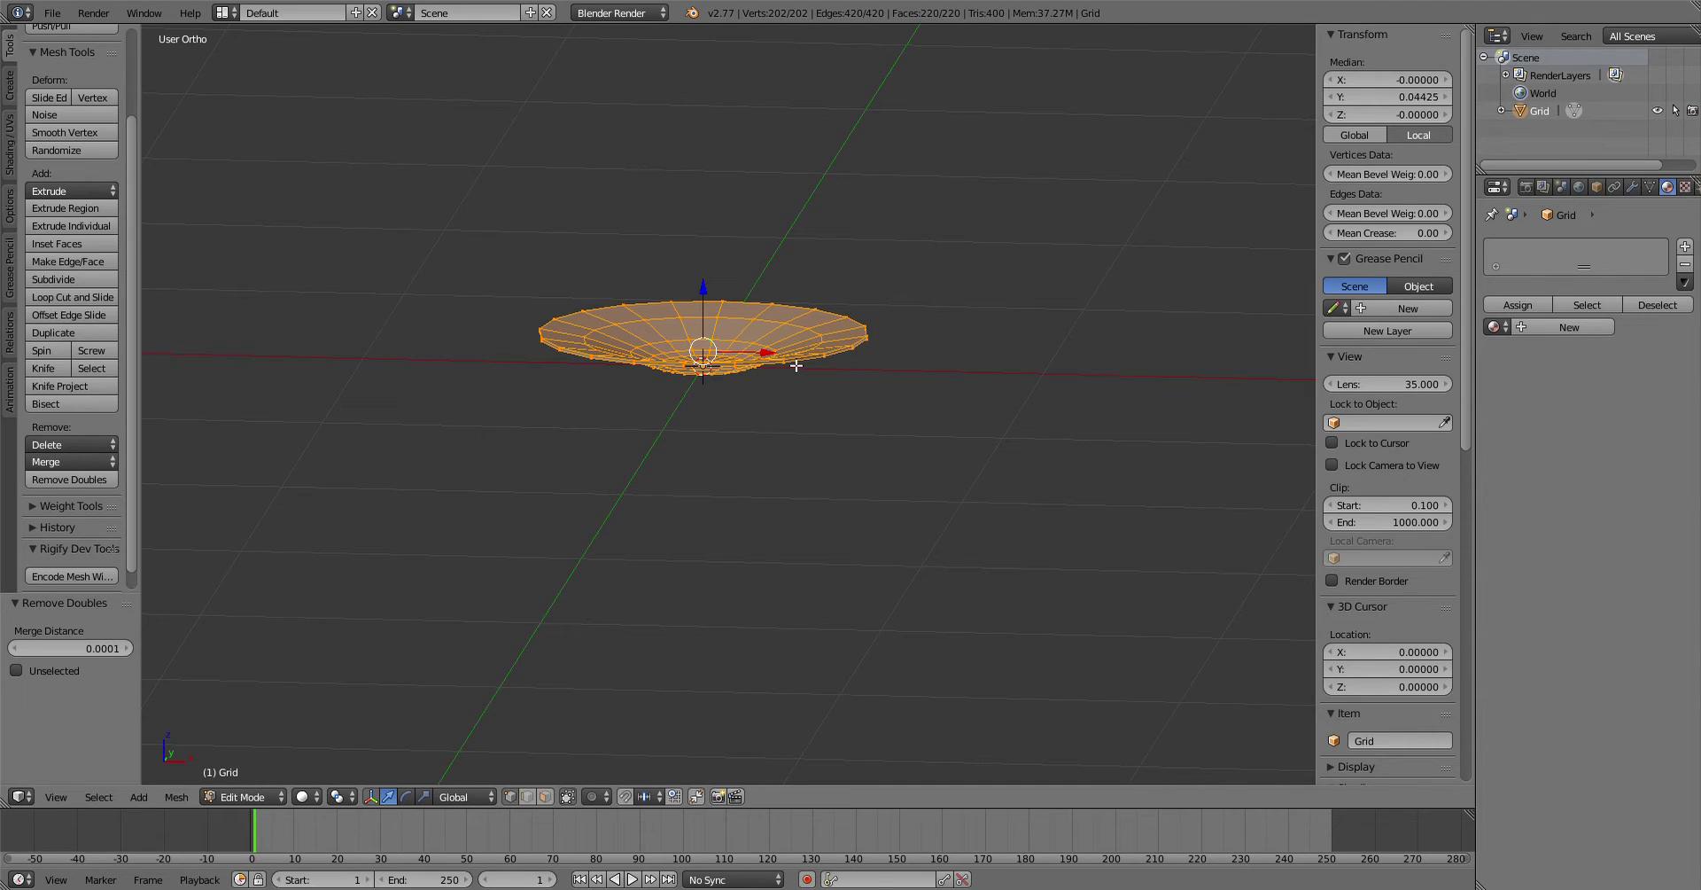
Step: Deselect the mesh, return to Object Mode and apply smooth shading to the dish
middle_click_drag(779, 378, 747, 414)
key("a")
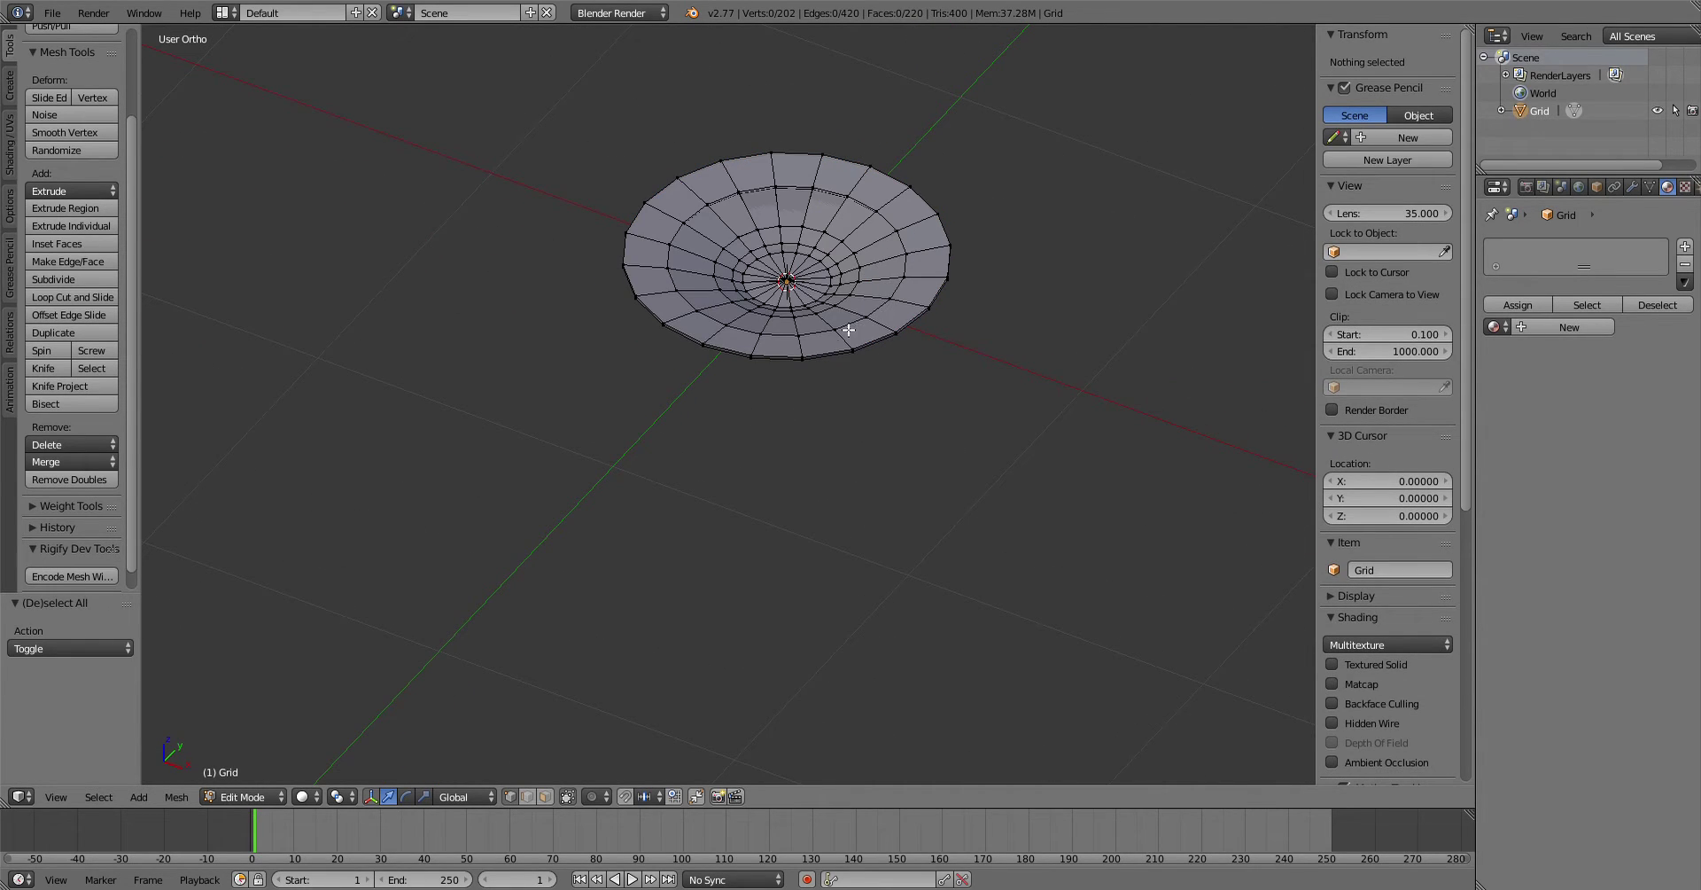
key("Tab")
mouse_move(886, 375)
middle_mouse_down()
mouse_move(848, 438)
mouse_move(893, 377)
middle_mouse_up()
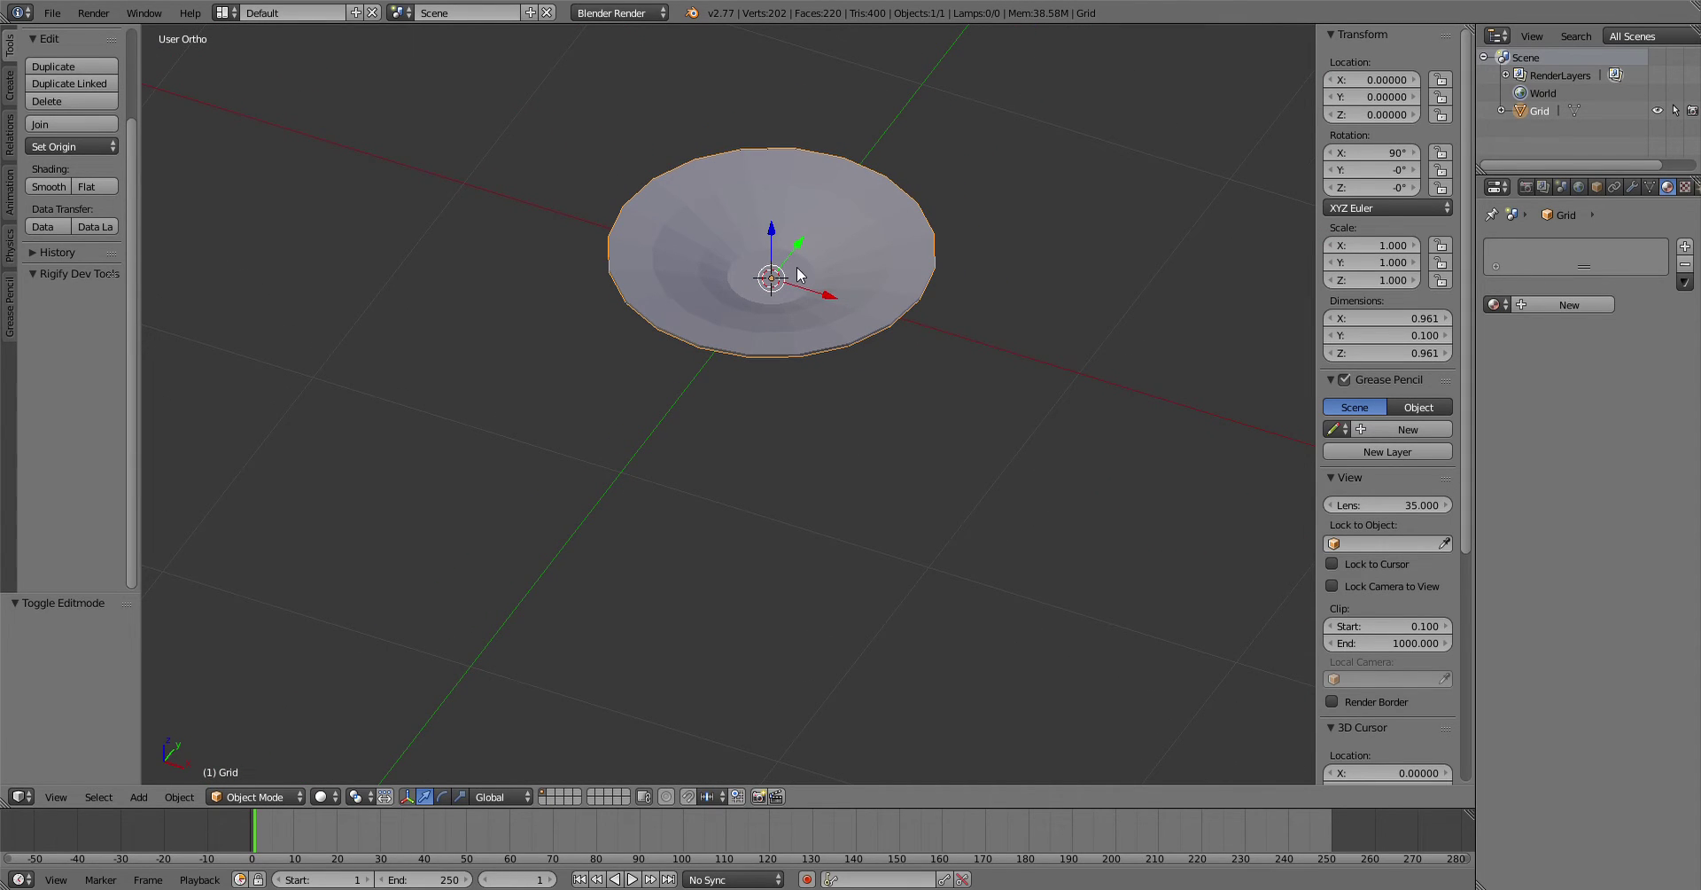
left_click(48, 186)
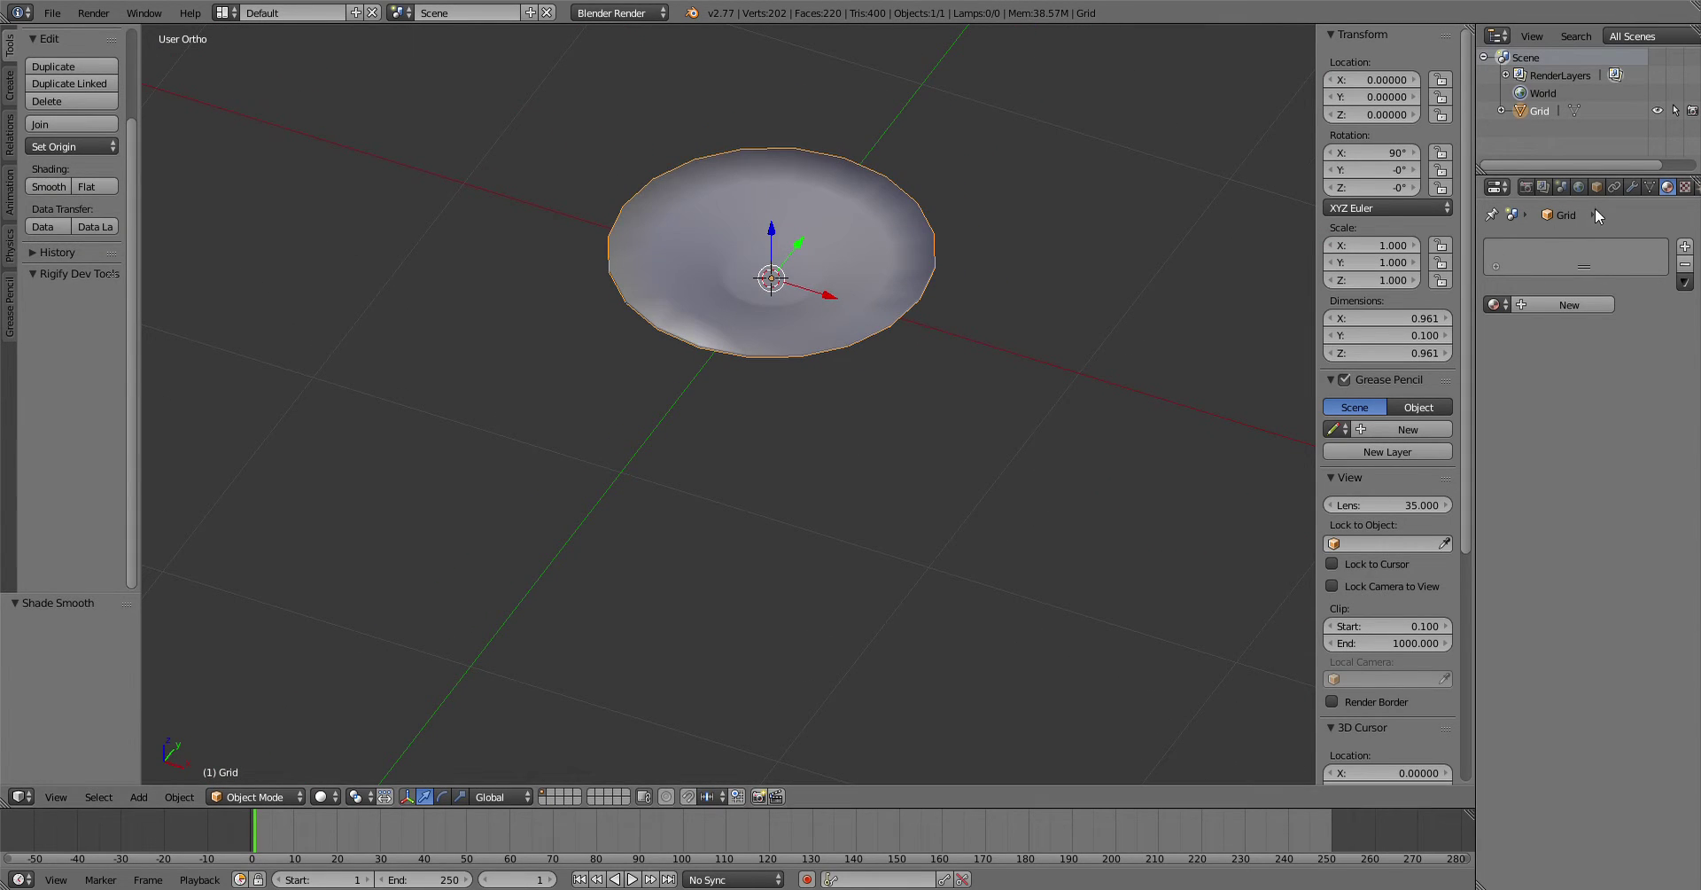
Step: Add a Subdivision Surface modifier to the dish and set its View subdivisions to 3
left_click(1632, 187)
left_click(1508, 249)
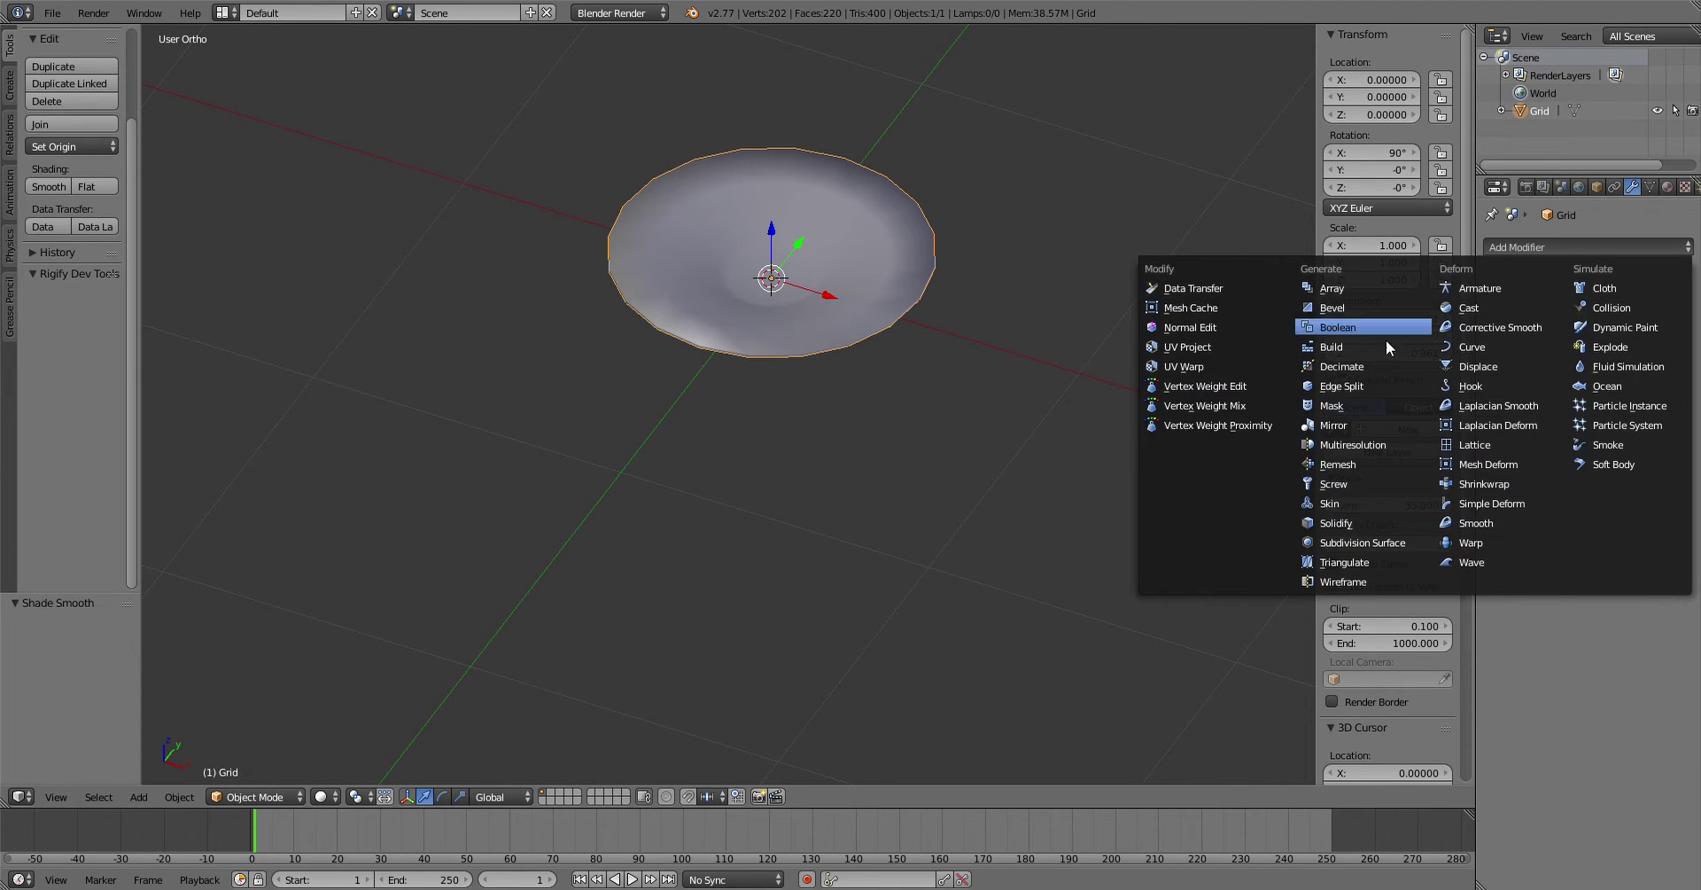
left_click(1360, 541)
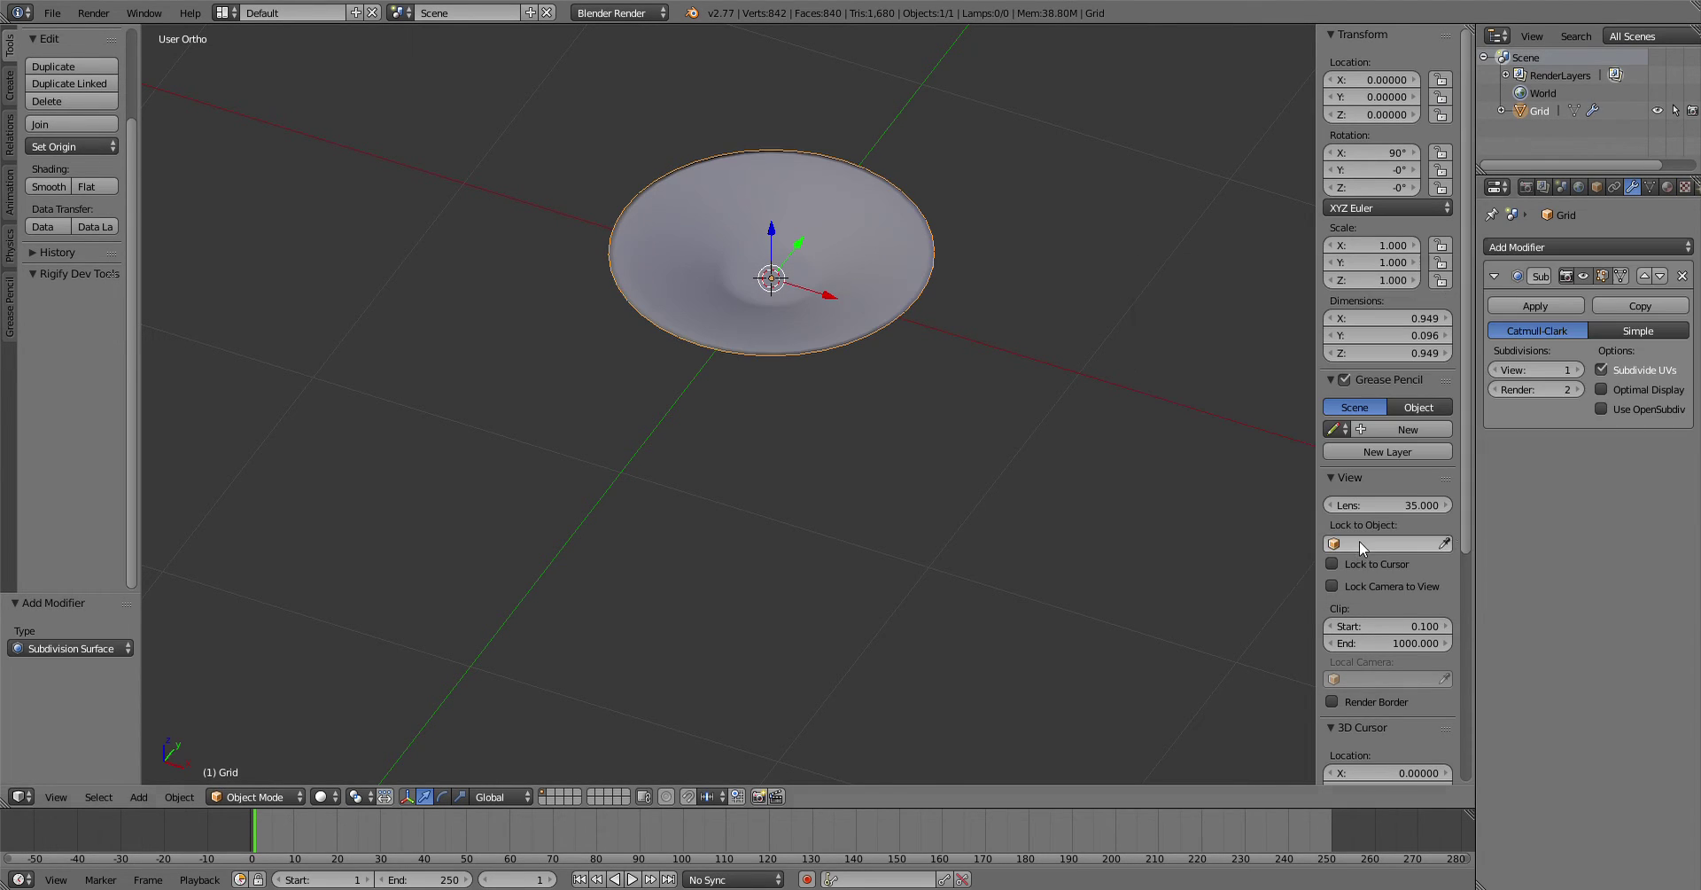
left_click(1578, 369)
left_click(1577, 369)
left_click(1577, 389)
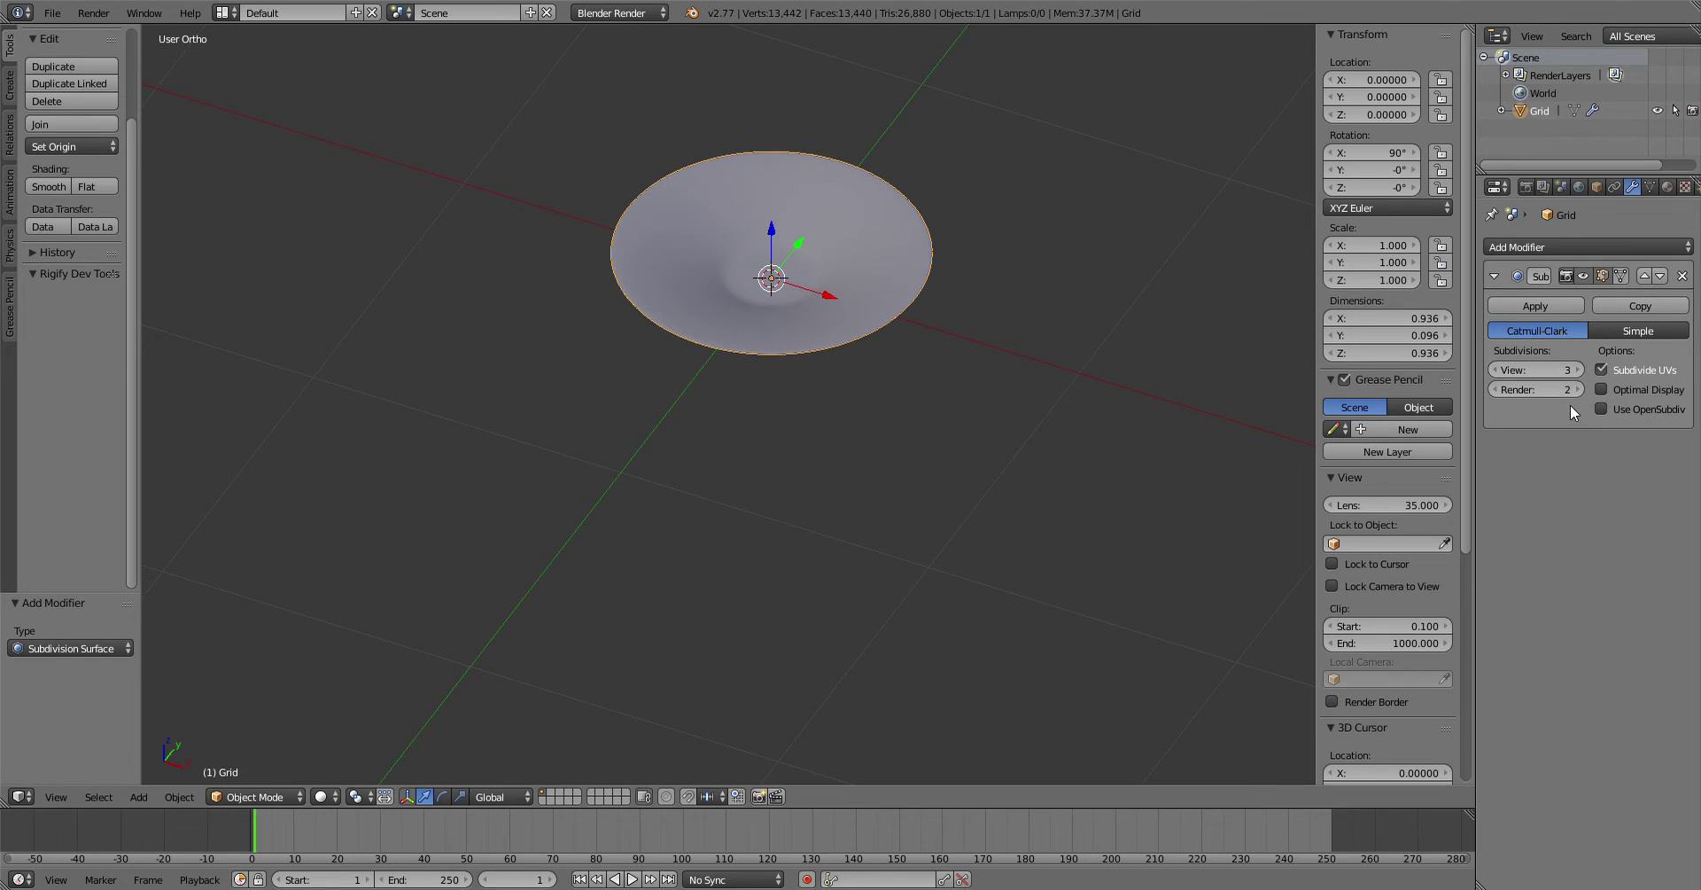
Step: Apply the Subdivision Surface modifier to the dish's mesh
left_click(1533, 306)
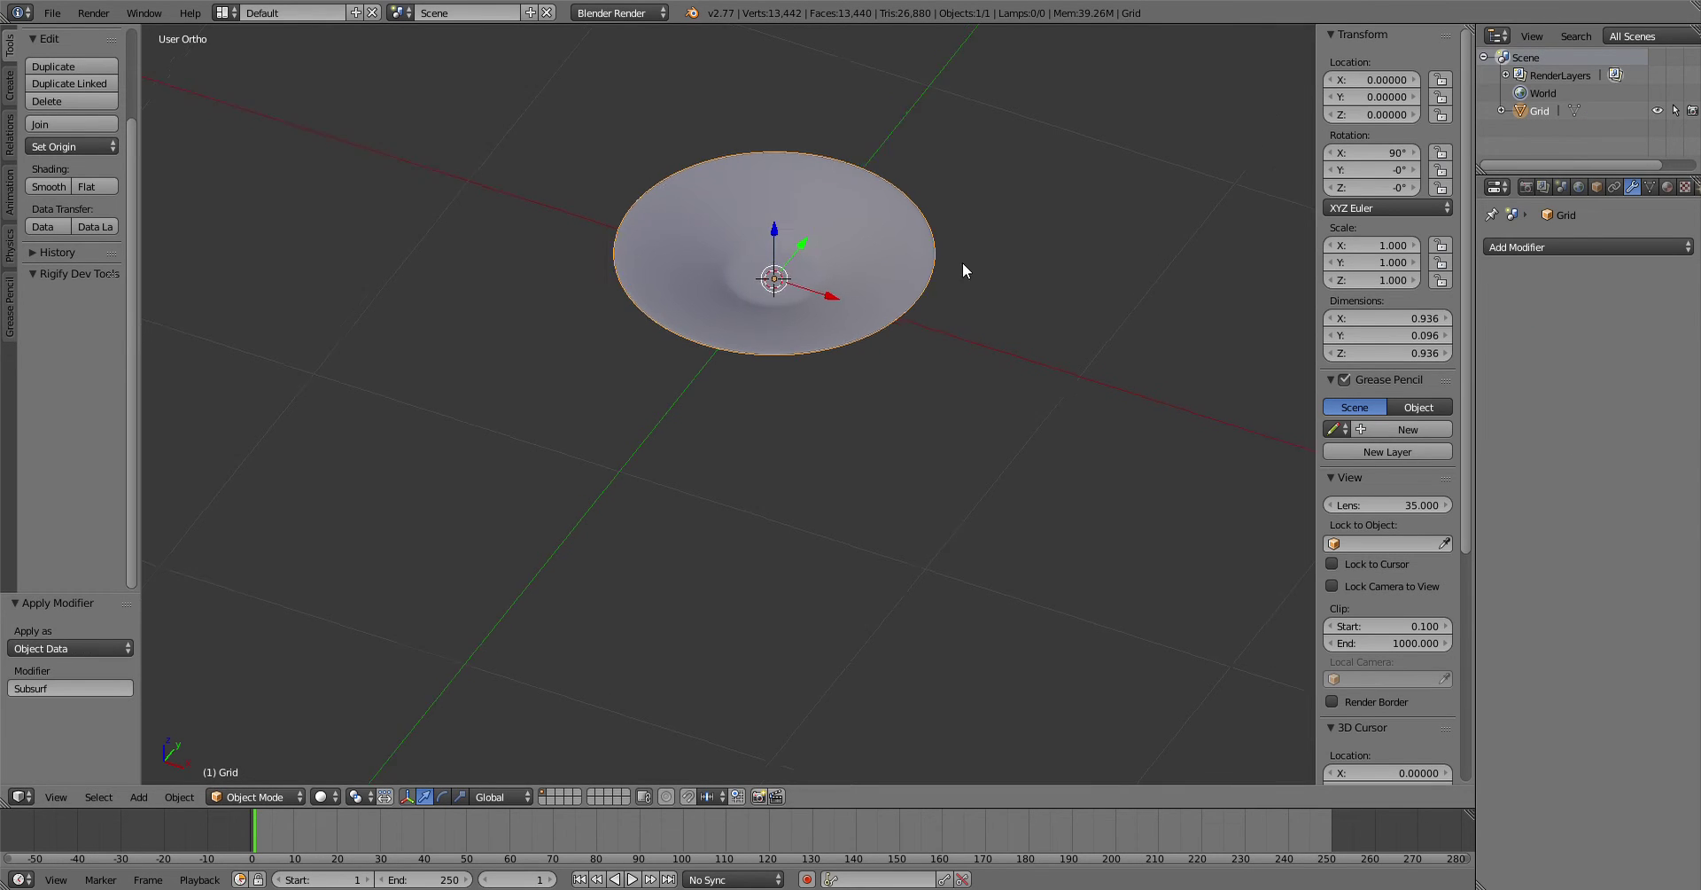
middle_click_drag(963, 262, 794, 176)
scroll(1044, 323, "up", 6)
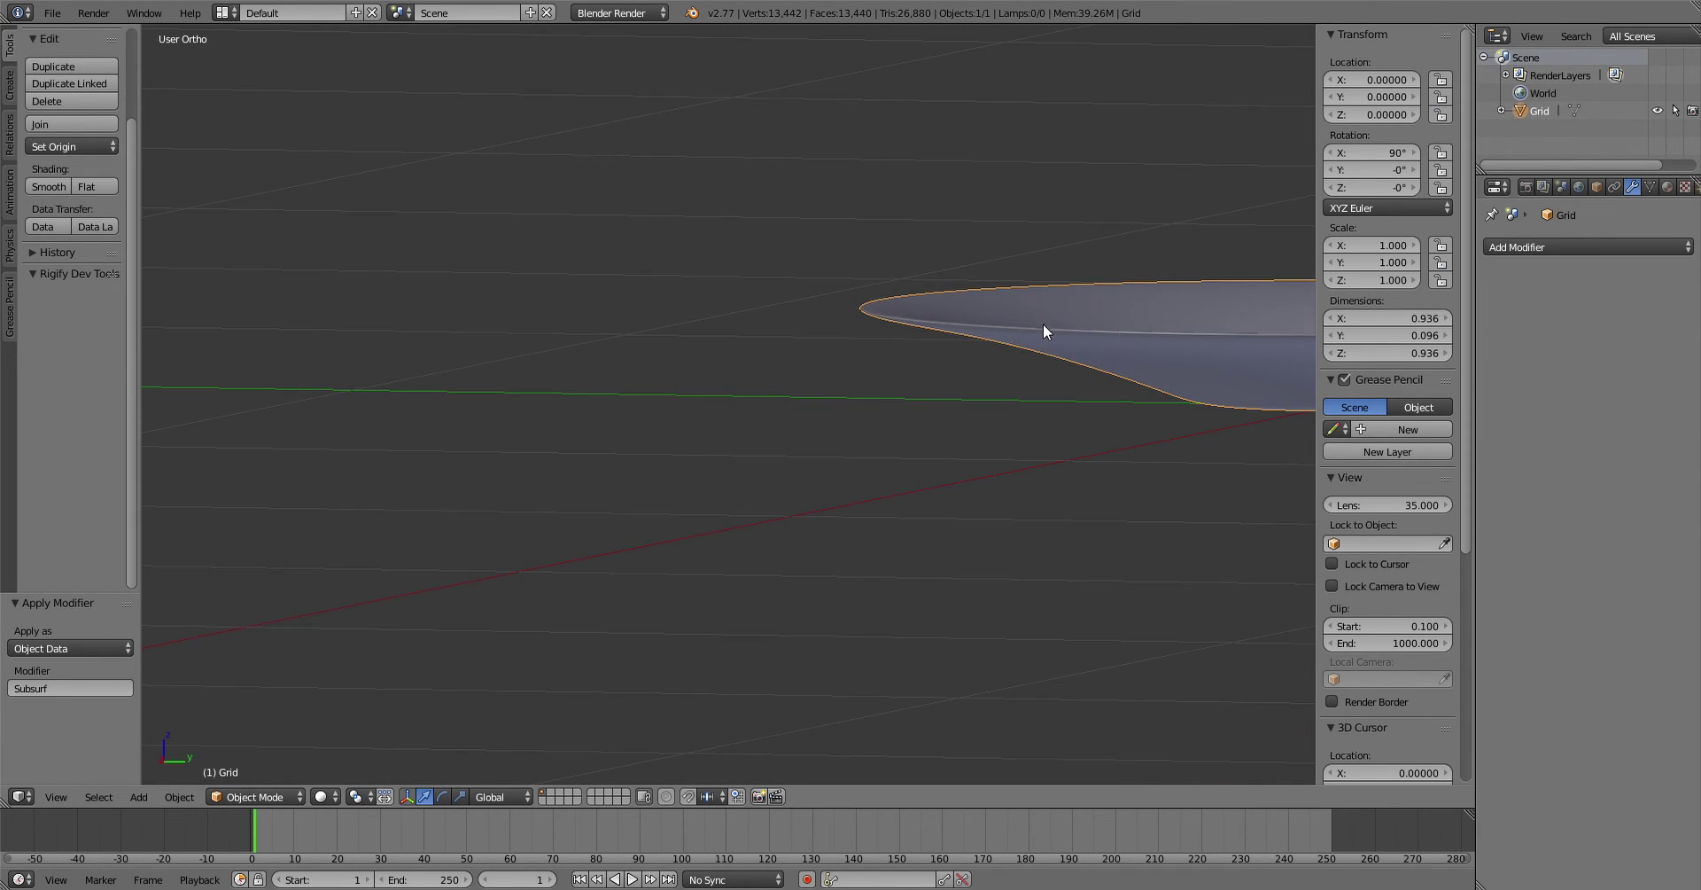